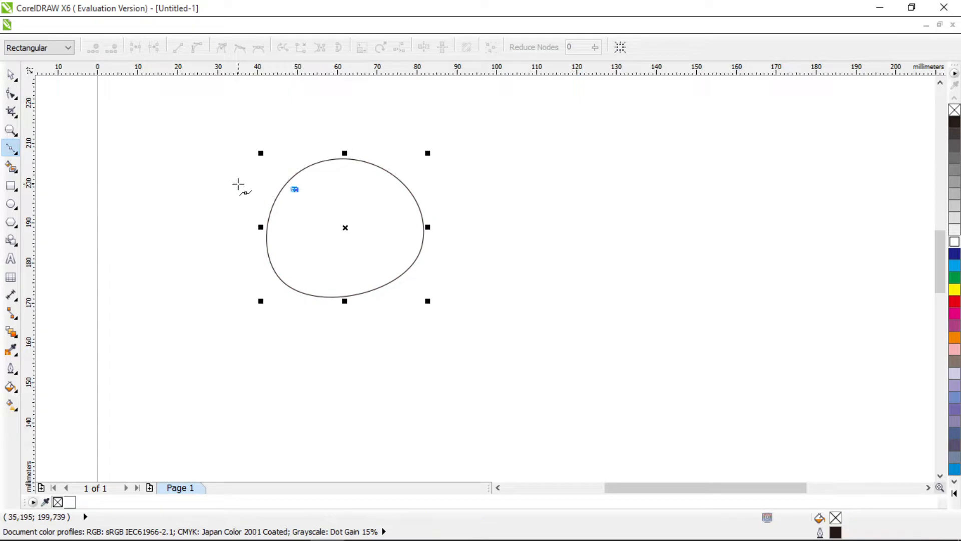
- Draw a closed three-node Bezier triangle overlapping the head outline's upper-left edge as the base of an ear
left_click(238, 184)
left_click(273, 235)
left_click(292, 190)
- Convert all segments of the ear triangle to curves, smooth its nodes, and tighten the rounding at the outer tip
key("F10")
key("ctrl+a")
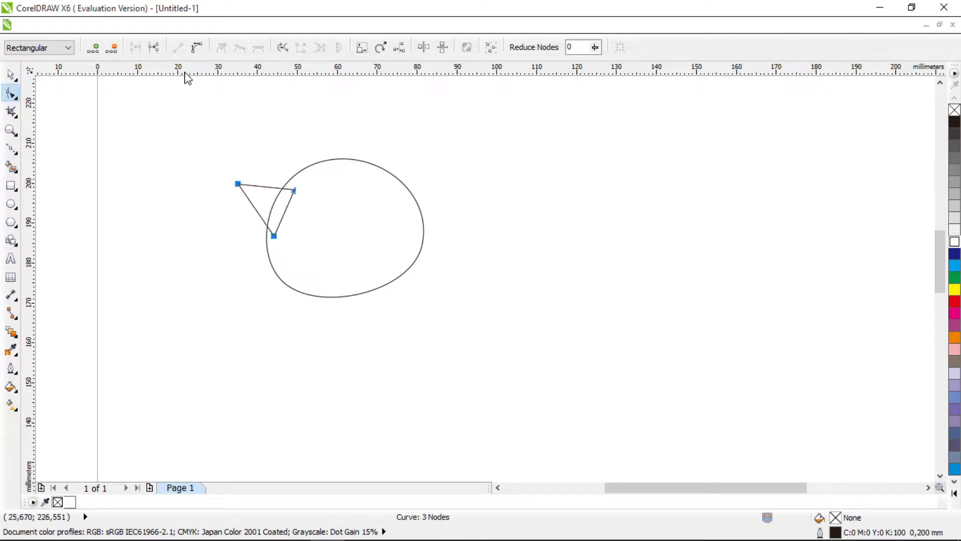
left_click(197, 47)
left_click(240, 47)
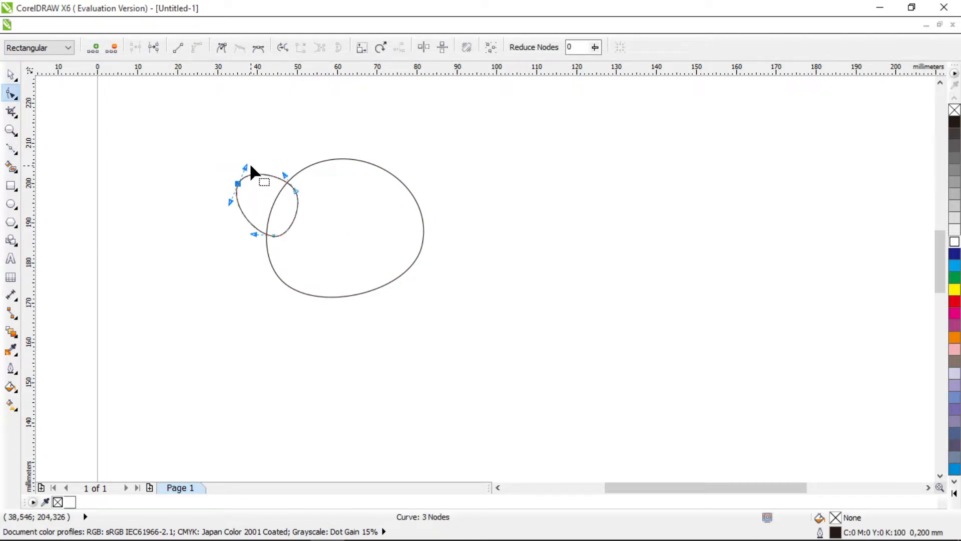
left_click_drag(248, 166, 245, 172)
left_click_drag(229, 205, 233, 196)
- Add a smaller inner copy to the ear, and place a horizontally mirrored, rotated copy of both outlines on the head's upper-right edge
left_click(10, 74)
left_click_drag(300, 167, 428, 143)
right_click(296, 185)
left_click(262, 183, "shift")
left_click(307, 47)
left_click(423, 166)
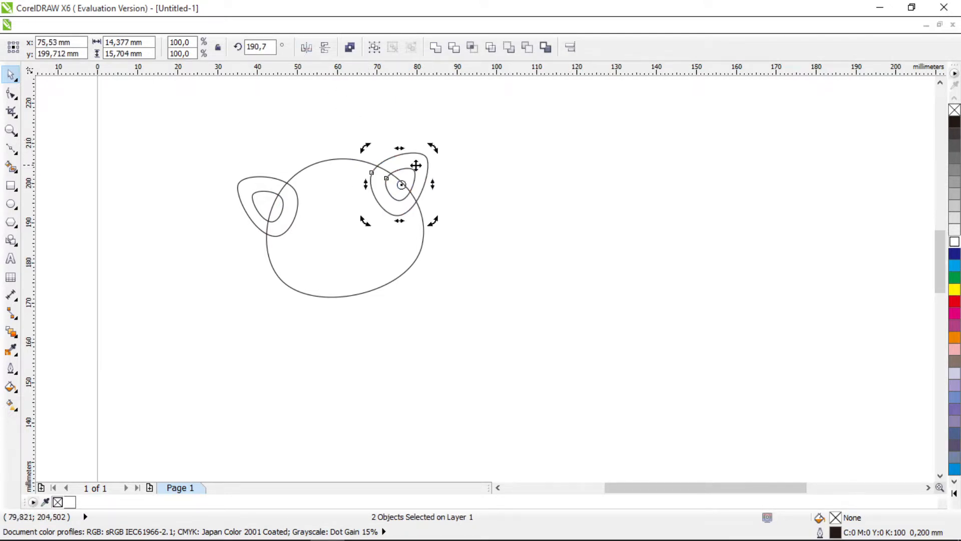
- Fill the head and all ear outlines with white, and send the four ear outlines behind the head
left_click(483, 140)
left_click_drag(511, 122, 235, 340)
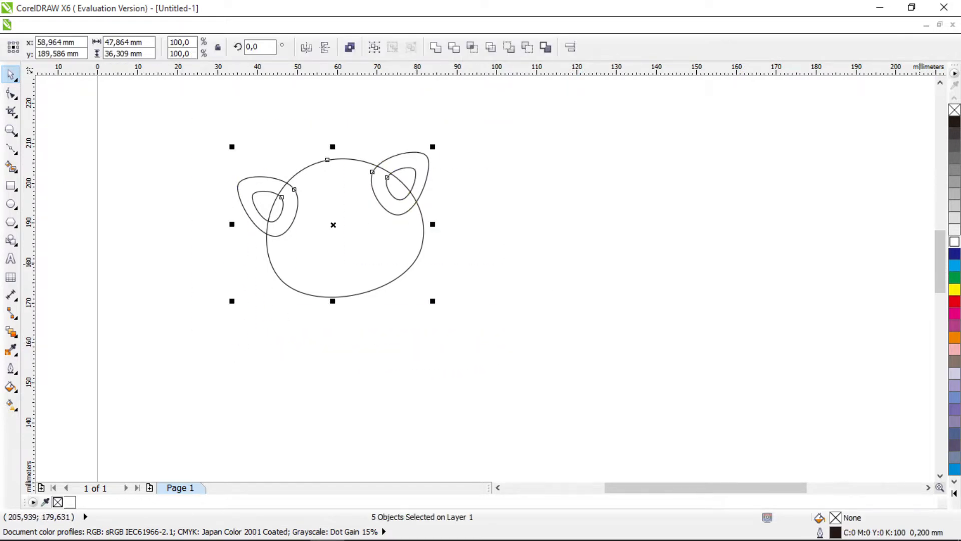
left_click(955, 244)
left_click_drag(261, 218, 217, 260)
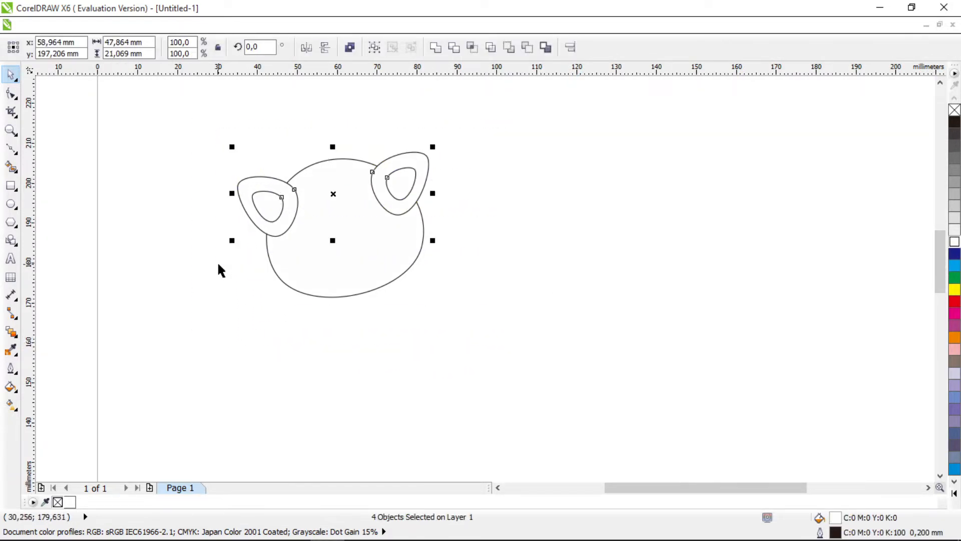
key("shift+Page_Down")
left_click(569, 184)
- Draw a closed five-node Bezier shape with two outward points across the head's lower-left edge as a cheek tuft
left_click(11, 149)
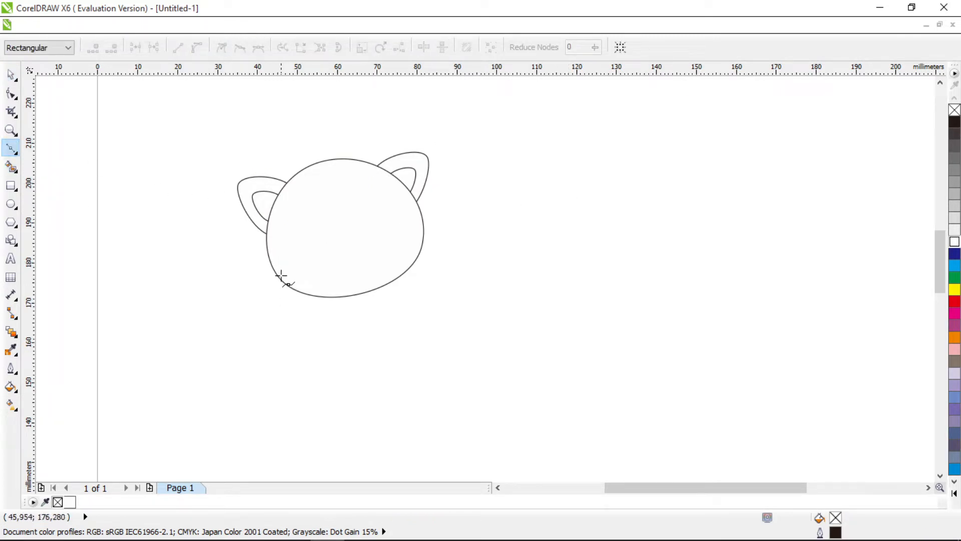
scroll(281, 274, "up", 2)
left_click(279, 259)
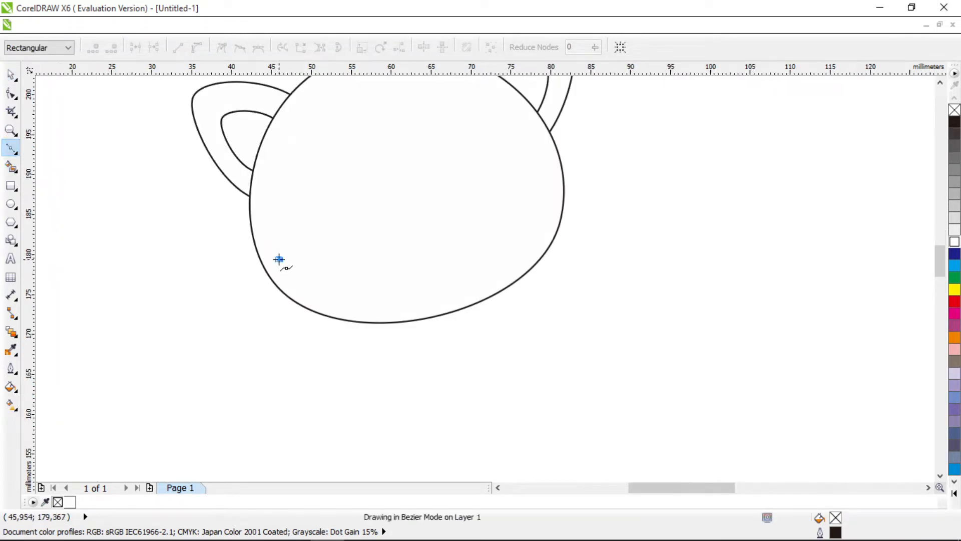
left_click(256, 293)
left_click(275, 289)
left_click(274, 309)
left_click(312, 286)
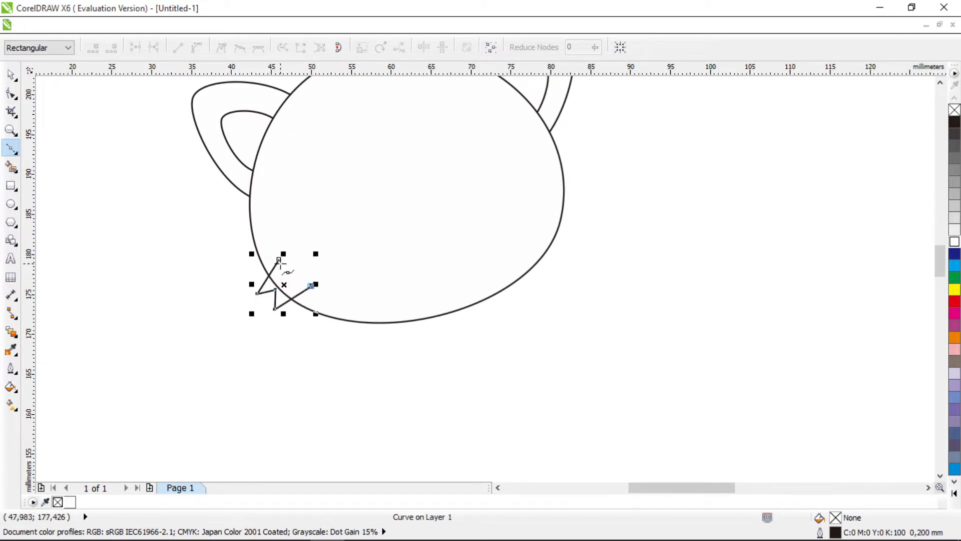
left_click(279, 259)
- Bend the cheek tuft's outer segments into curves and smooth its two outer tips, keeping the notch between them sharp
key("F10")
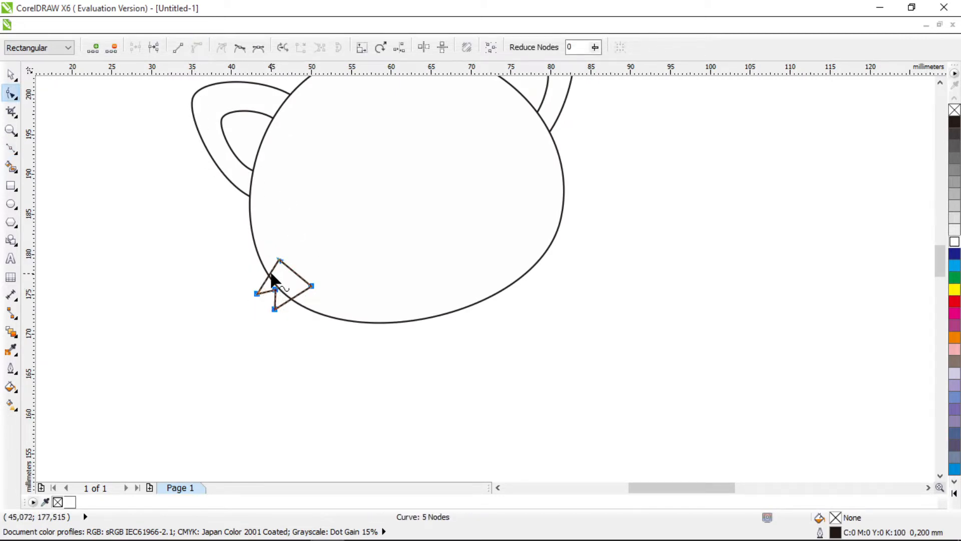
left_click_drag(271, 275, 271, 329)
scroll(252, 307, "up", 1)
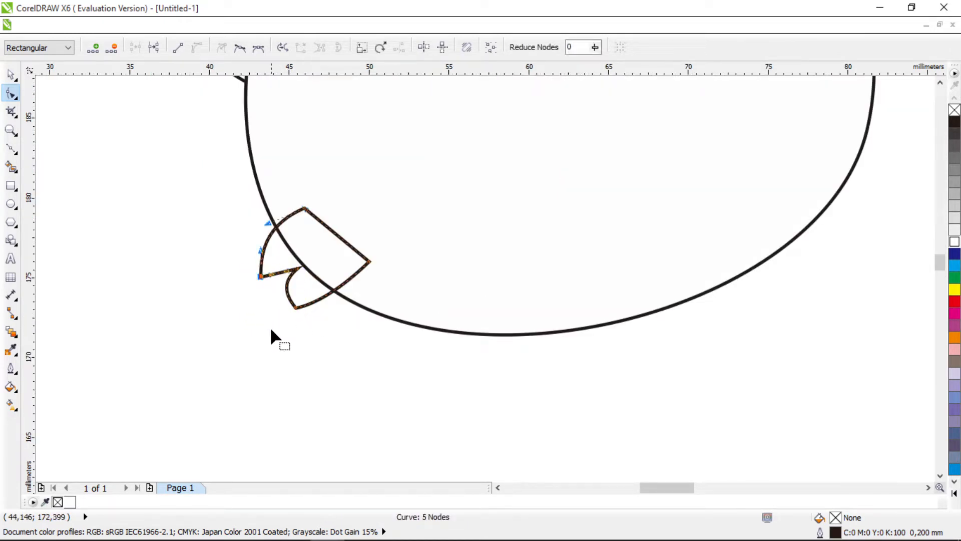
left_click(240, 47)
left_click_drag(249, 254, 257, 271)
left_click(295, 307)
left_click_drag(278, 302, 304, 311)
left_click_drag(286, 278, 290, 277)
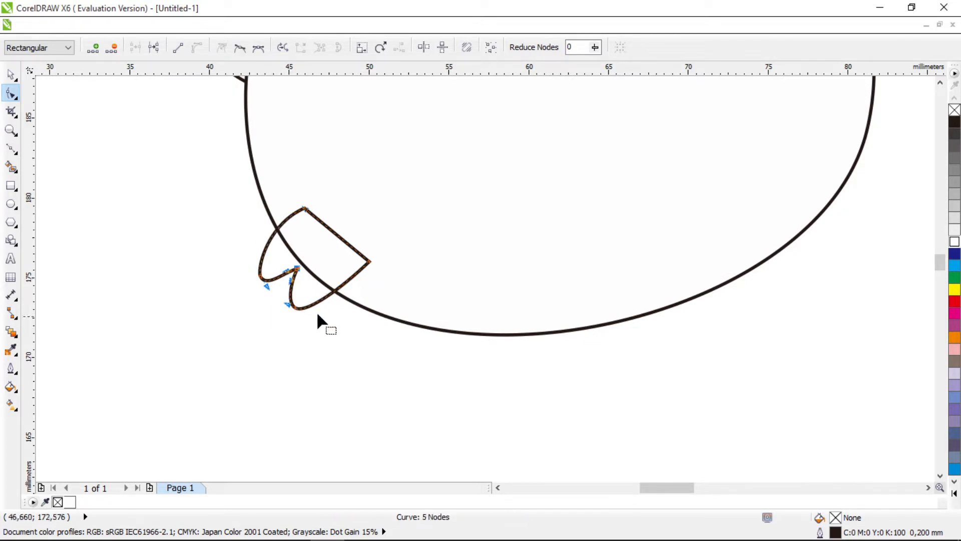
- Duplicate the cheek tuft, mirror the copy horizontally, and rotate and place it across the head's right edge
left_click(11, 74)
scroll(402, 243, "down", 1)
left_click_drag(365, 235, 587, 170)
right_click(587, 170)
left_click(306, 47)
left_click(600, 180)
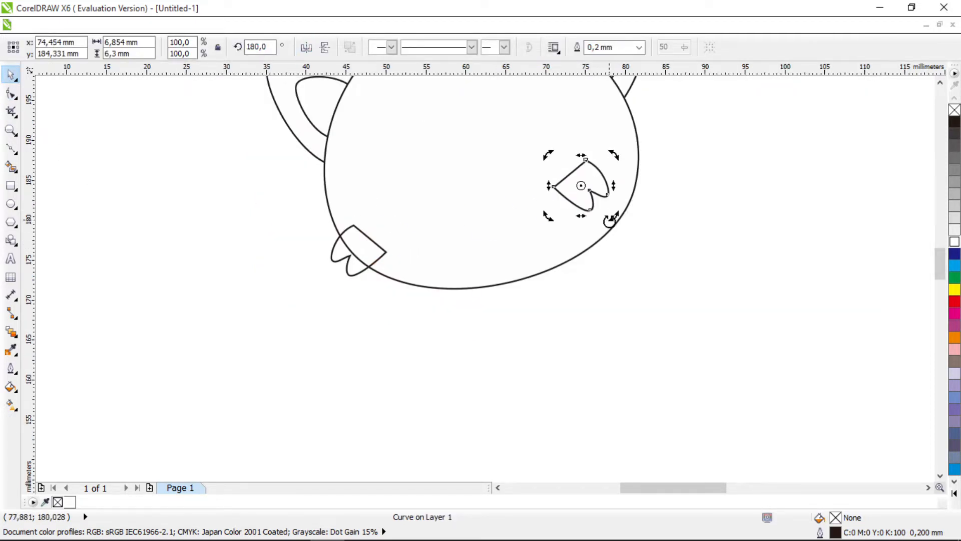
left_click_drag(612, 215, 652, 165)
- Adjust the left cheek tuft's position, and weld both tufts and the head into one outline
left_click(387, 248)
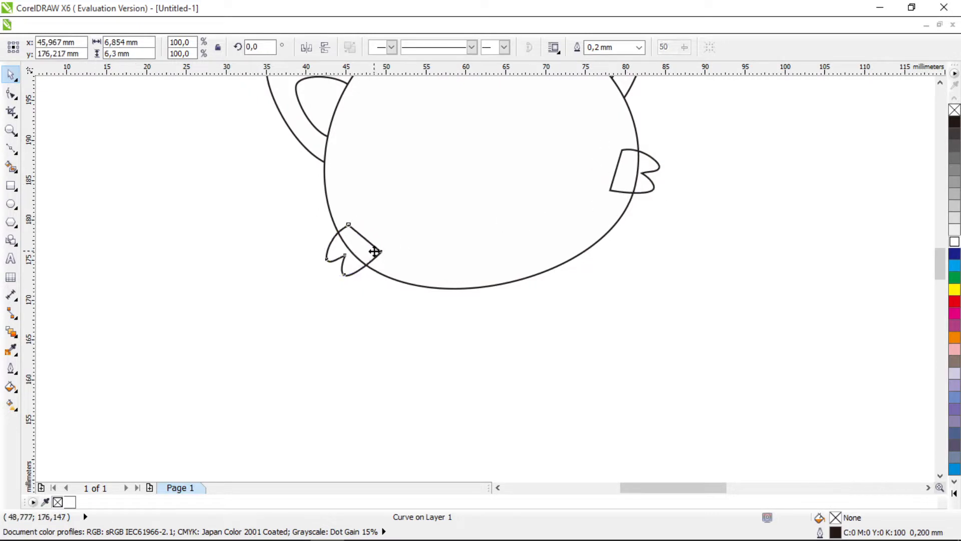
left_click_drag(374, 251, 376, 248)
left_click(648, 185, "shift")
left_click(575, 184, "shift")
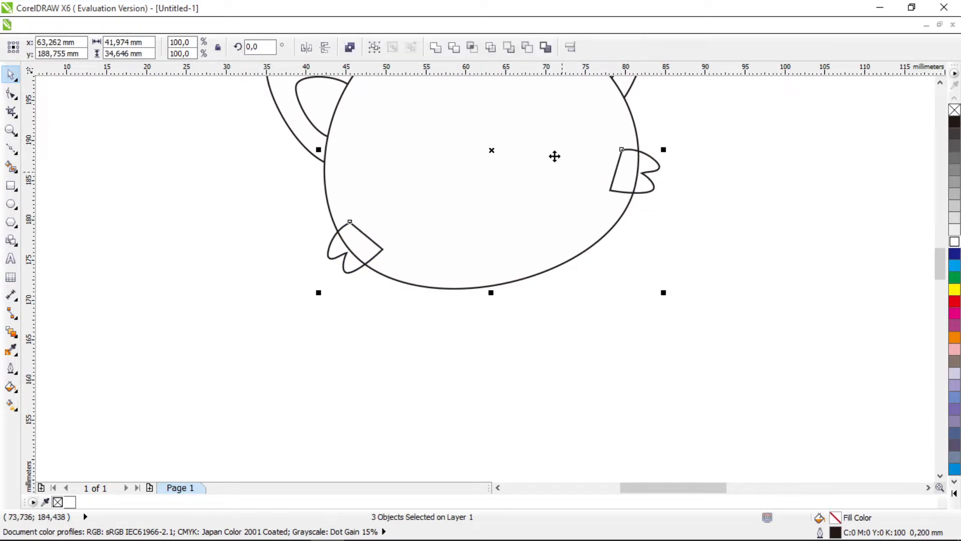
left_click(436, 48)
left_click(254, 191)
scroll(381, 216, "down", 2)
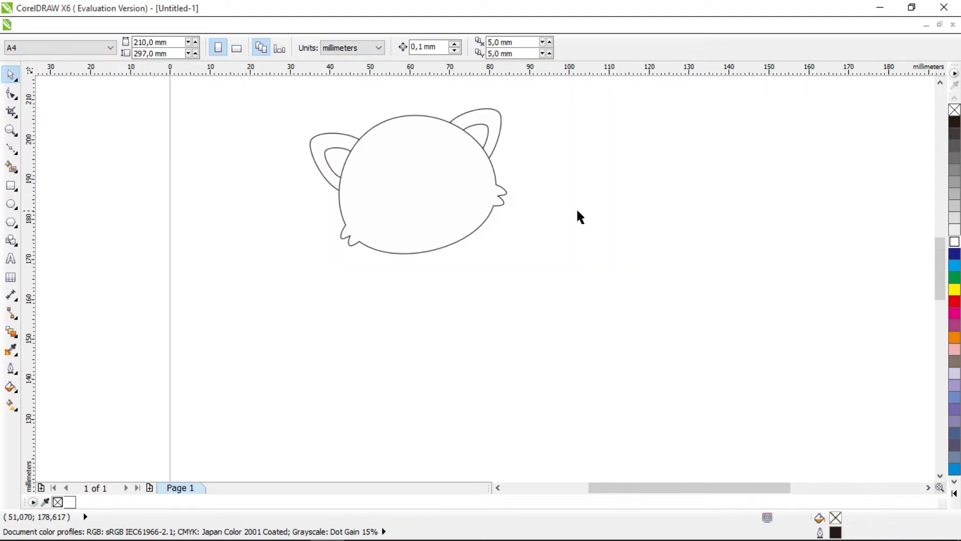
scroll(525, 190, "up", 2)
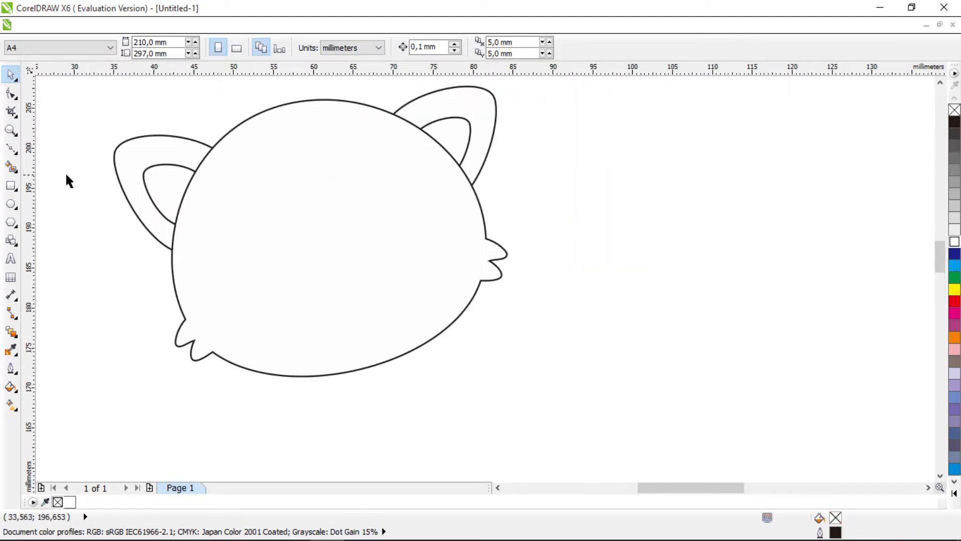
- Draw a small closed three-node Bezier triangle near the middle of the face as the base of the nose
left_click(11, 148)
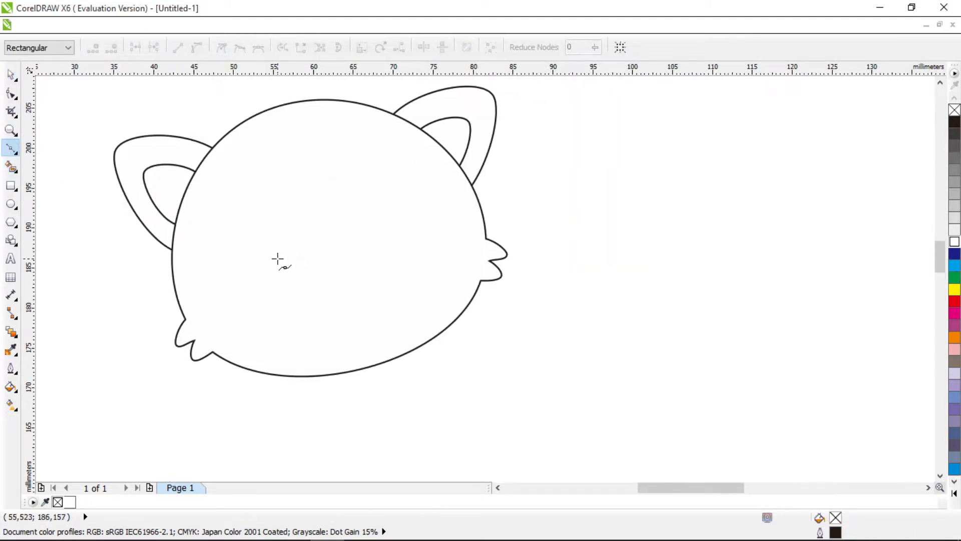
left_click(346, 256)
left_click(333, 273)
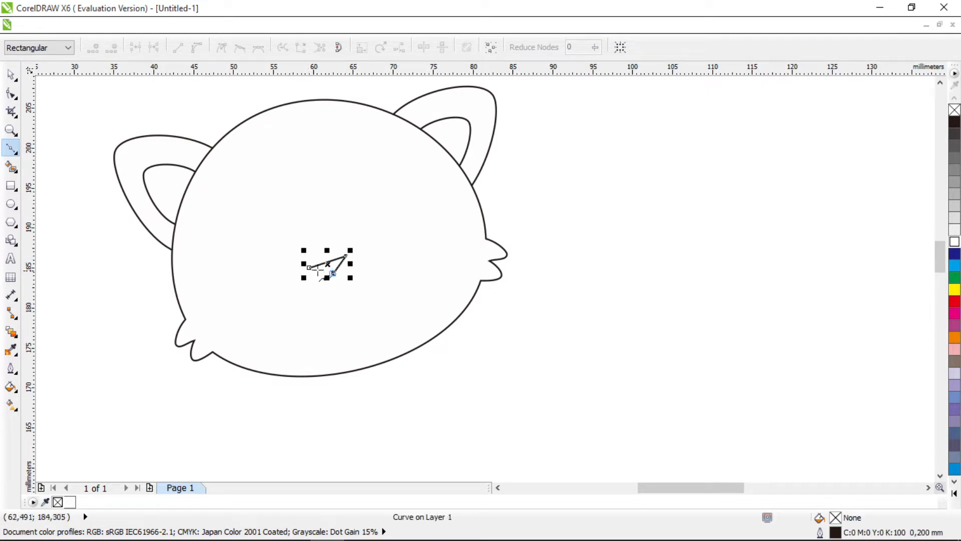
- Convert the nose triangle's segments to curves, round its corners into a tilted oval, and move it slightly upward
key("F10")
key("ctrl+a")
left_click(197, 48)
left_click(239, 48)
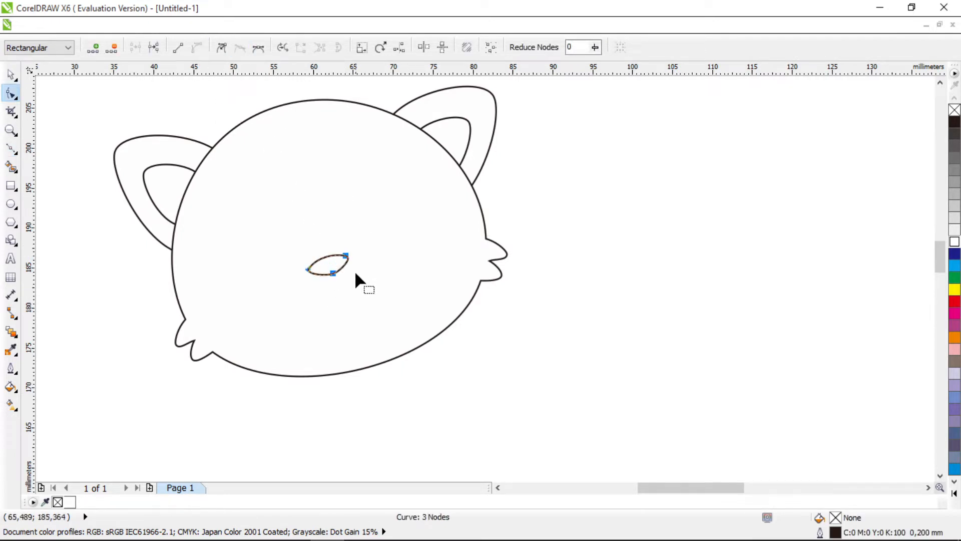
left_click_drag(332, 275, 333, 280)
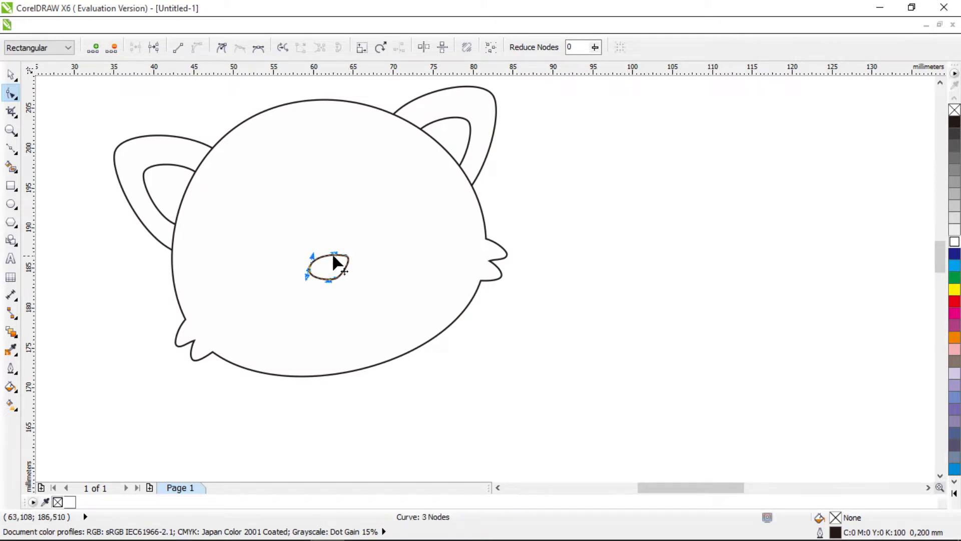
left_click_drag(313, 258, 339, 267)
key("space")
- Draw a two-segment line meeting at the nose's lower edge, and bend both segments downward into a mouth about 9 mm wide
left_click(11, 149)
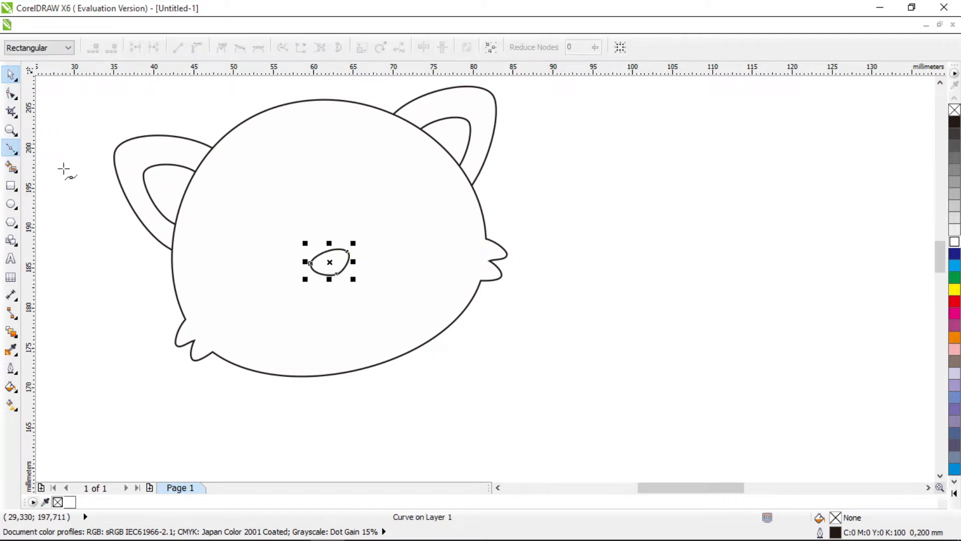
left_click(302, 291)
left_click(335, 269)
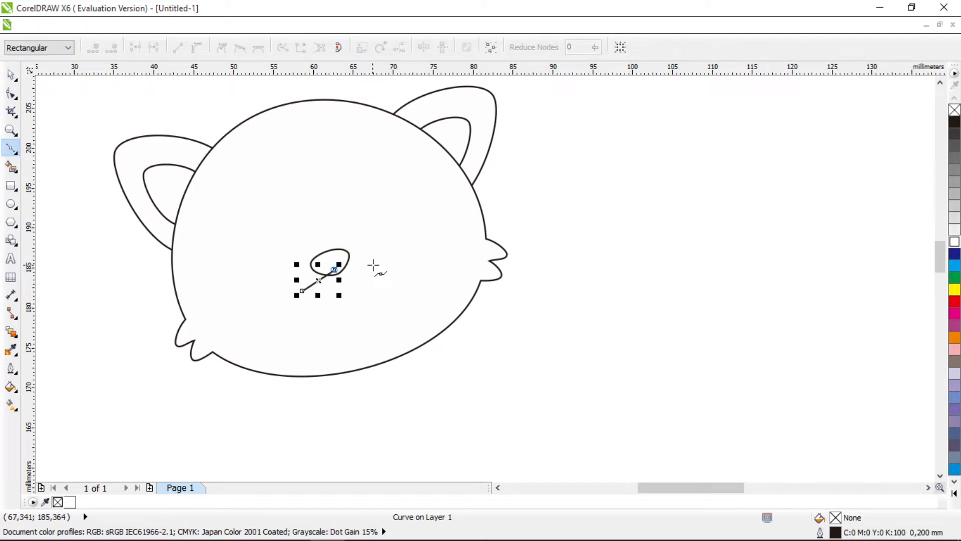
left_click(373, 265)
key("F10")
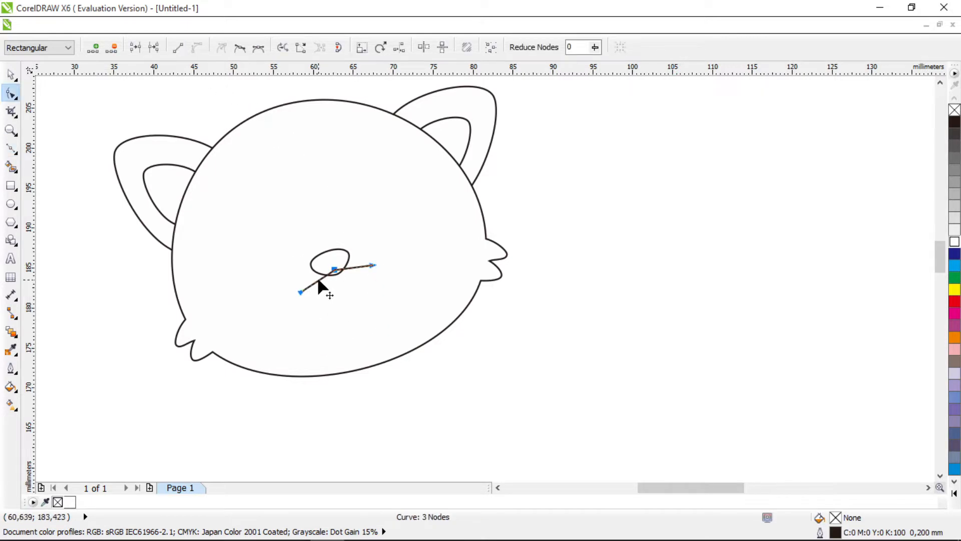
left_click_drag(320, 287, 323, 308)
left_click(375, 264)
left_click(11, 74)
- Draw a line on the face's left side, and bend it into an upward-arched closed eye about 4.4 mm wide and 2.8 mm high
left_click(11, 148)
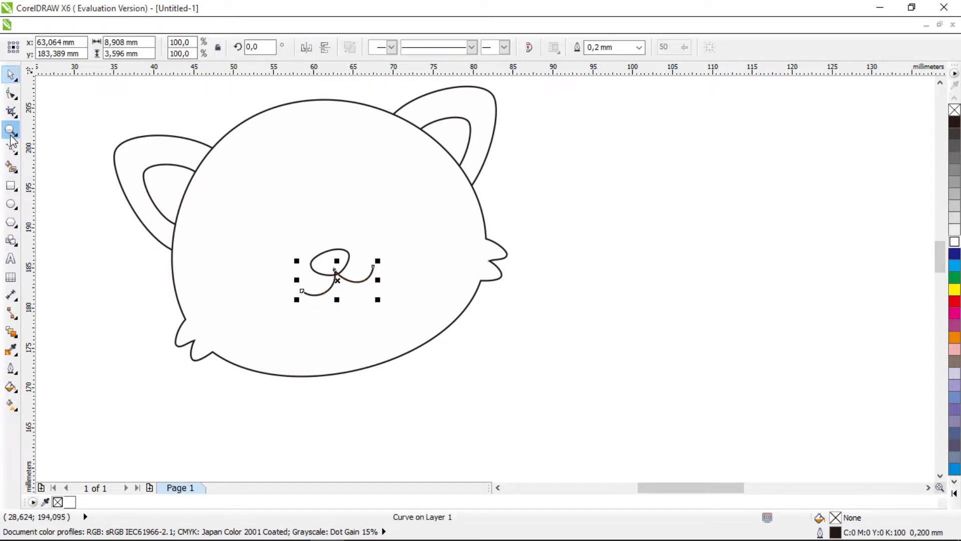
left_click(228, 242)
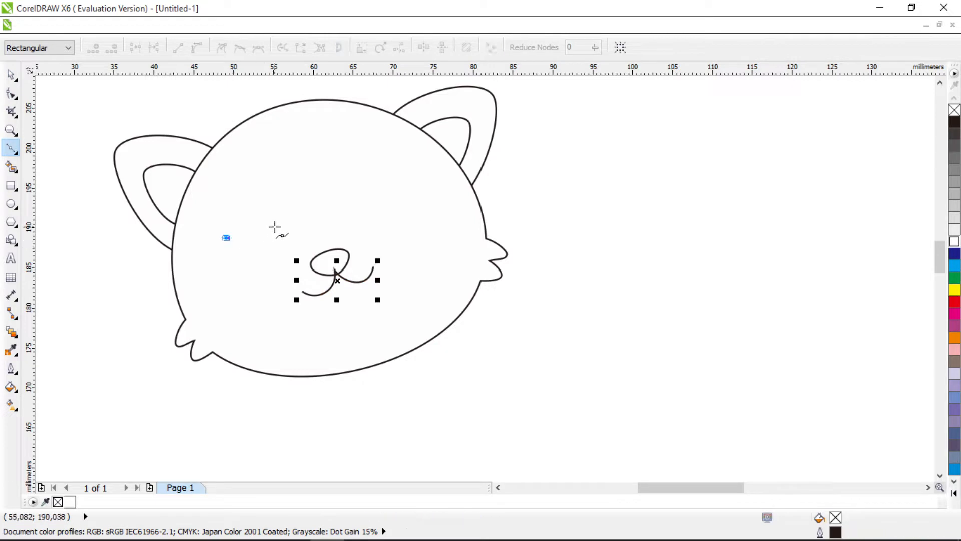
left_click(272, 227)
key("F10")
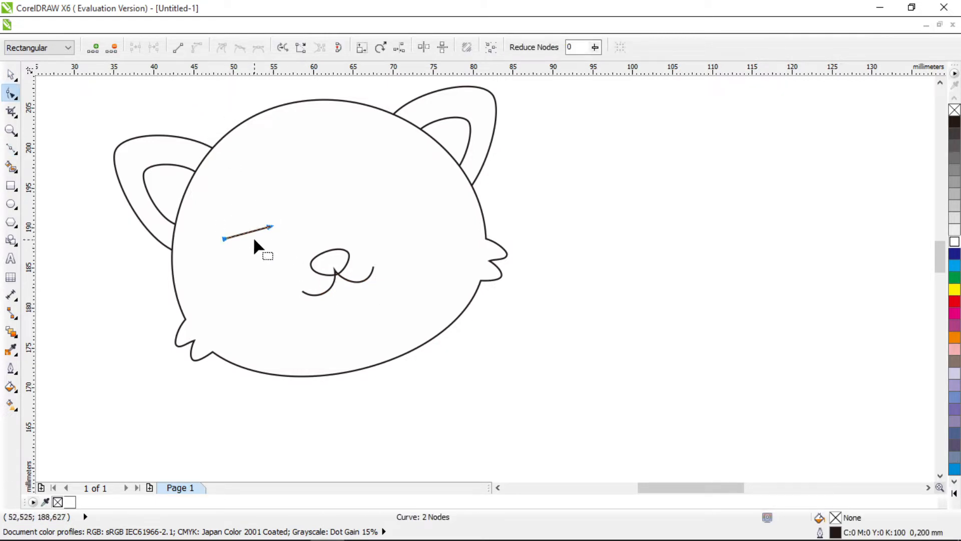
left_click_drag(253, 232, 251, 202)
left_click_drag(226, 240, 234, 217)
left_click_drag(252, 200, 258, 204)
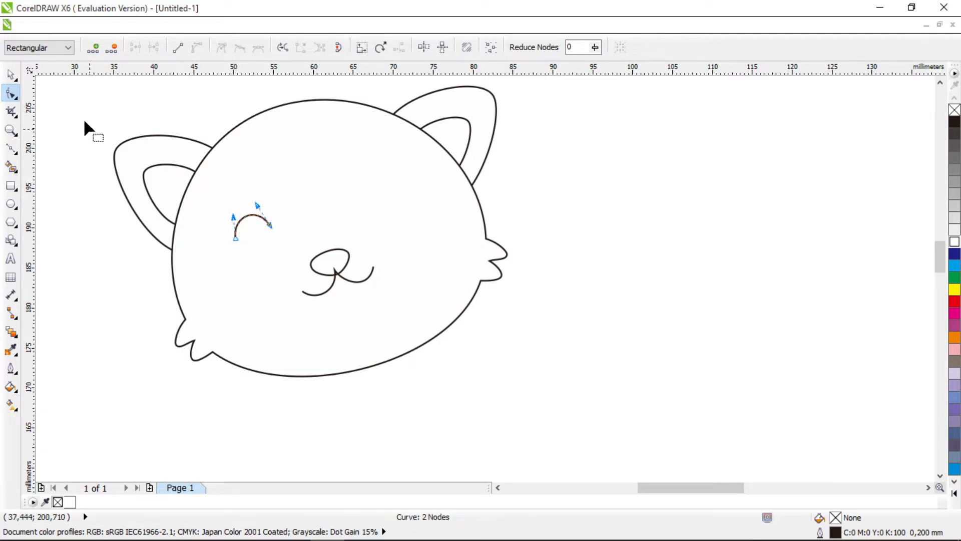
left_click(11, 74)
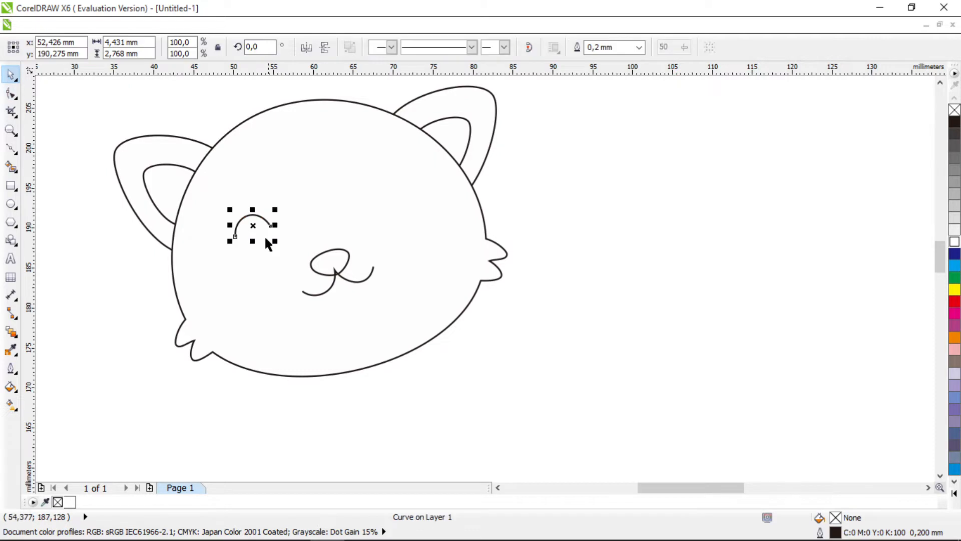
- Place a horizontally mirrored, rotated copy of the eye on the face's right side, and shift the left eye slightly
left_click_drag(254, 229, 389, 197)
left_click(306, 47)
left_click(379, 204)
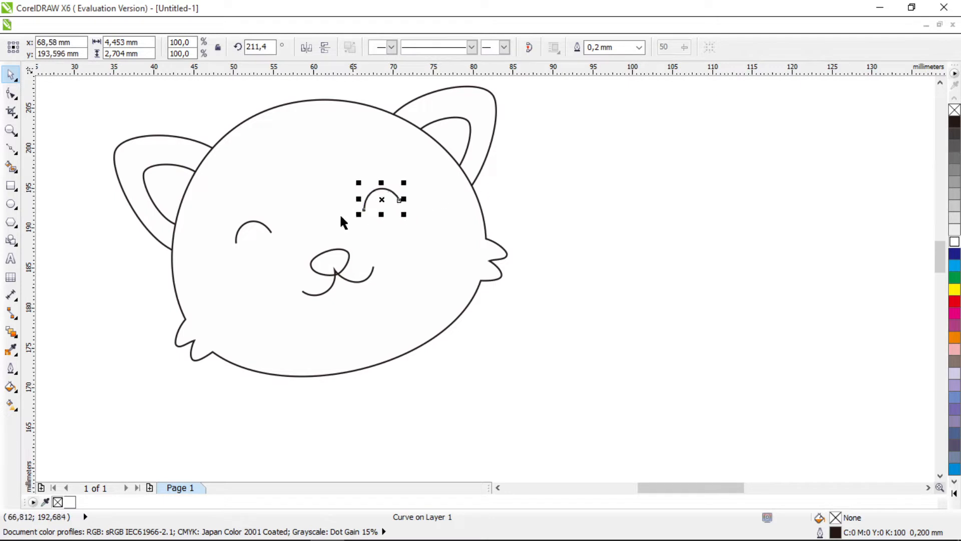
left_click_drag(258, 230, 263, 235)
left_click(556, 214)
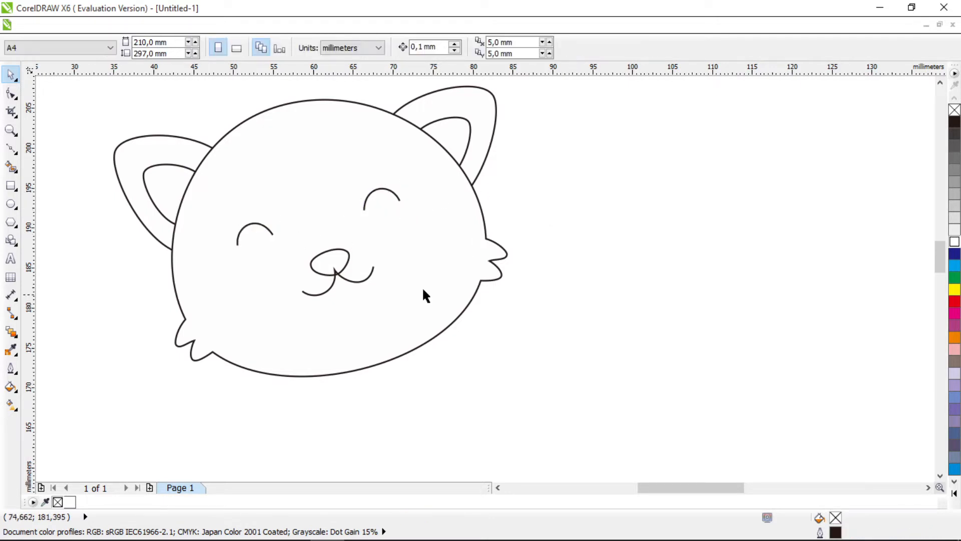
- Make the nose cover the overlapping end of the mouth line
scroll(440, 250, "down", 2)
left_click_drag(526, 143, 190, 358)
left_click(535, 296)
scroll(373, 265, "up", 2)
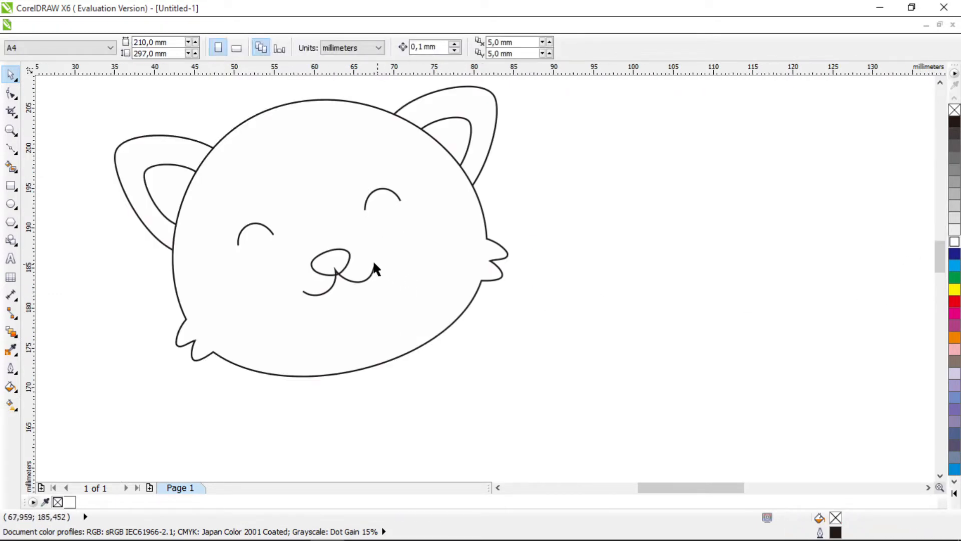
left_click(346, 256)
left_click(609, 241)
- Draw a closed five-node Bezier outline over the lower face, with its apex above the nose and its base below the chin
left_click(11, 147)
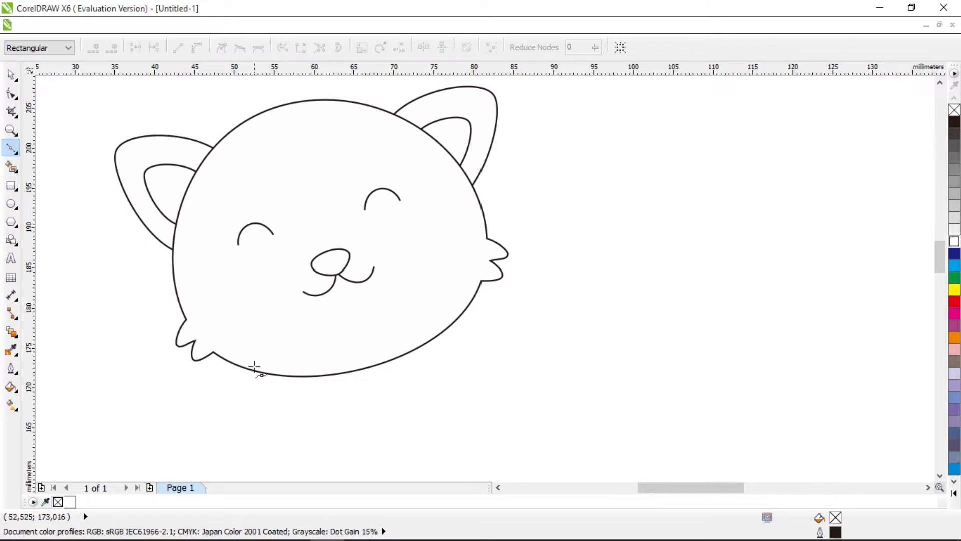
left_click(253, 374)
left_click(319, 233)
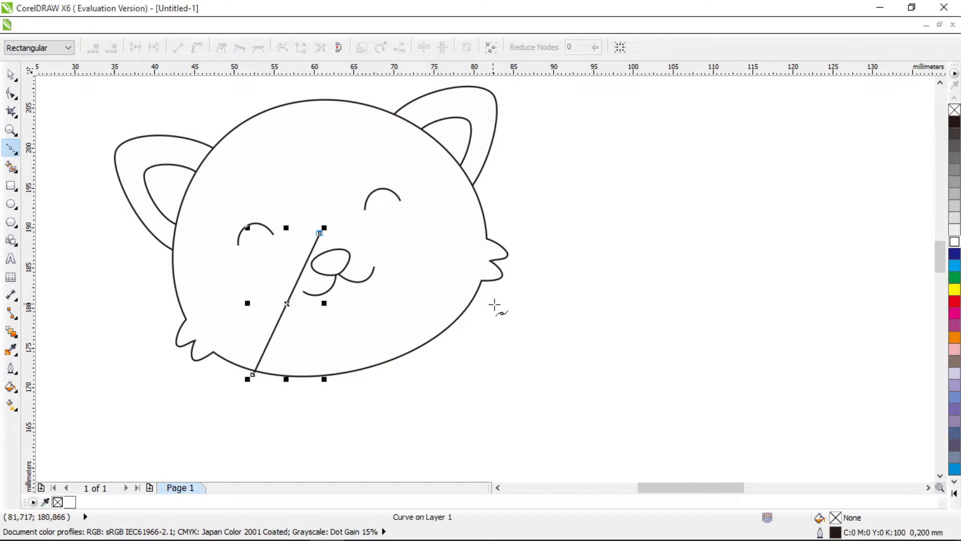
left_click(487, 309)
left_click(488, 354)
left_click(275, 420)
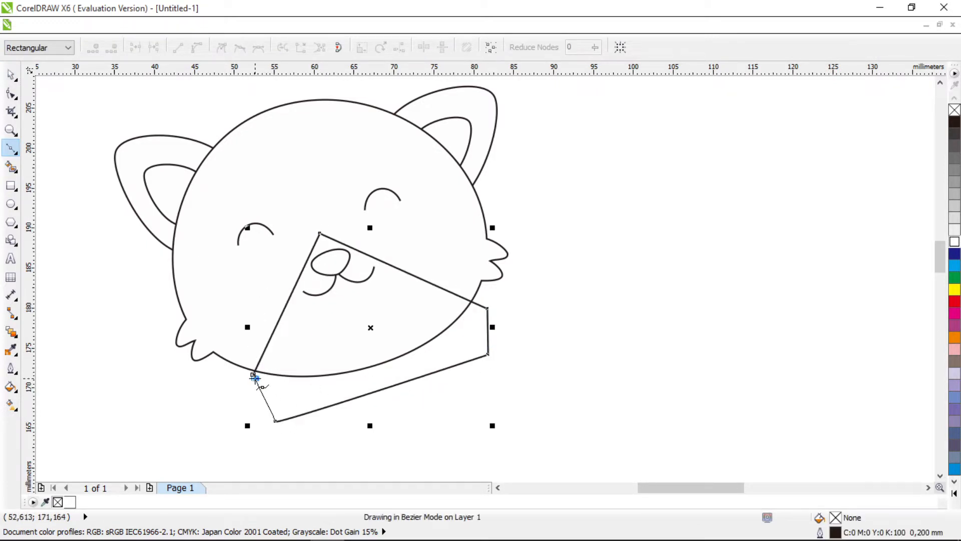
left_click(252, 377)
- Convert the lower-face outline to curves and smooth its apex above the nose into a rounded, slightly tilted arch
key("F10")
left_click(135, 47)
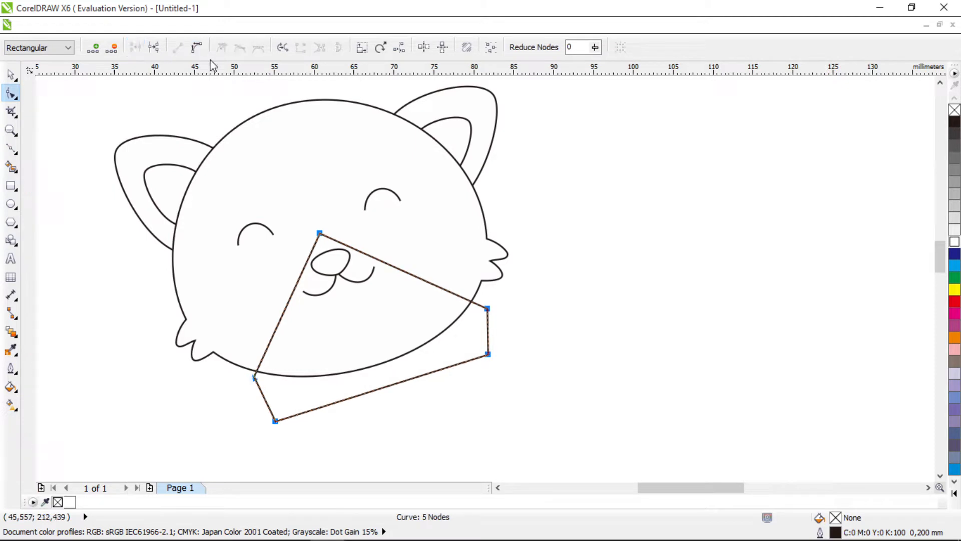
left_click_drag(287, 219, 337, 244)
left_click(240, 47)
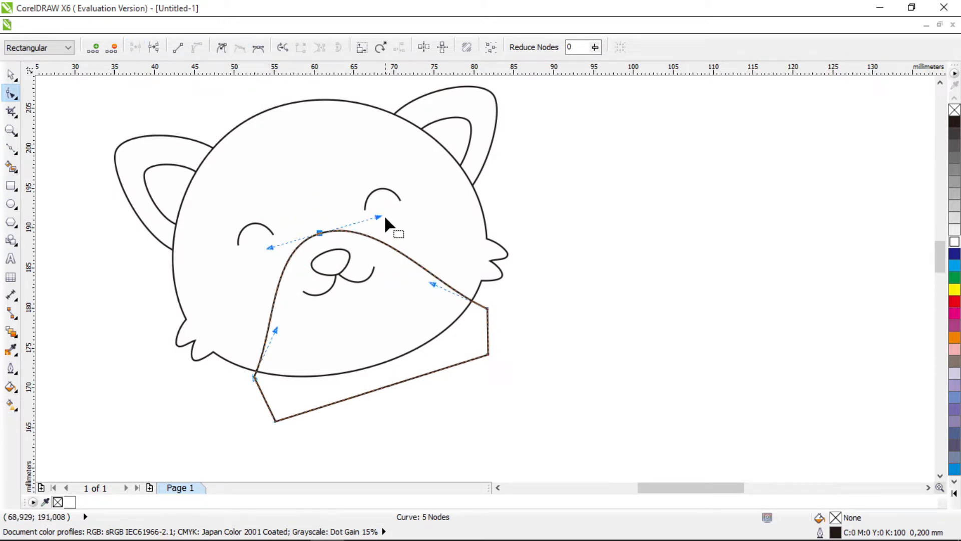
left_click_drag(300, 215, 346, 251)
left_click(271, 250)
left_click_drag(299, 216, 335, 253)
left_click_drag(268, 247, 280, 243)
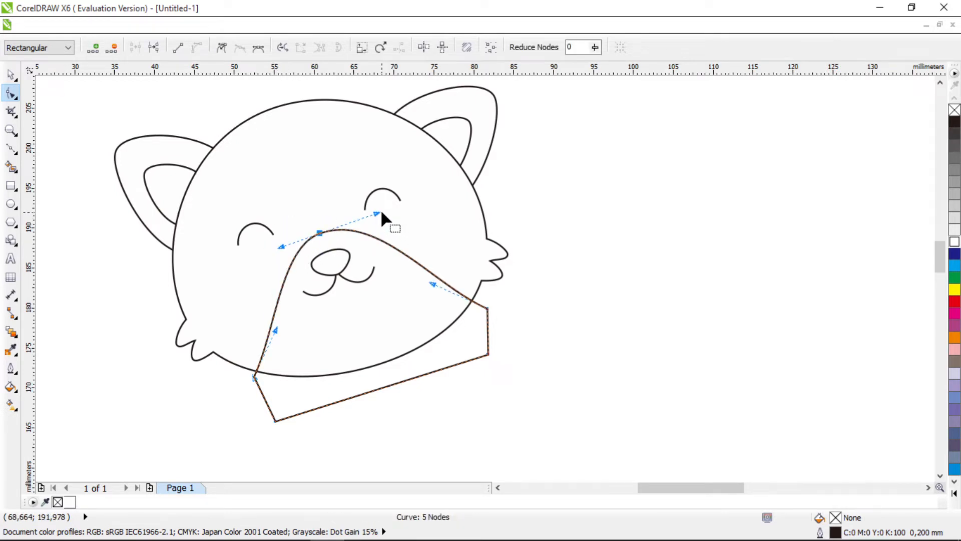
left_click_drag(379, 217, 366, 220)
- Bend both sides of the lower-face outline inward and move its two side corners slightly farther outside the head
left_click_drag(443, 310, 430, 307)
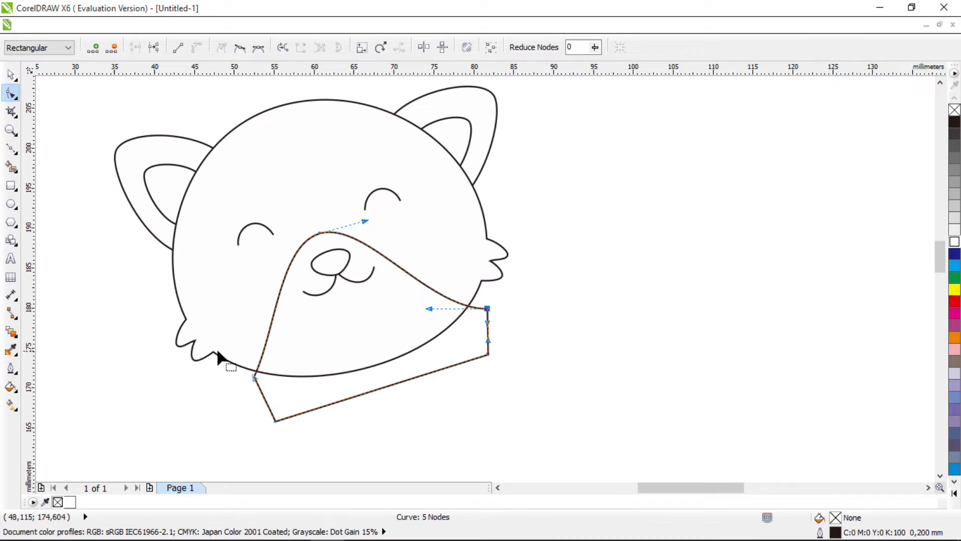
left_click_drag(224, 354, 273, 393)
left_click_drag(277, 332, 293, 347)
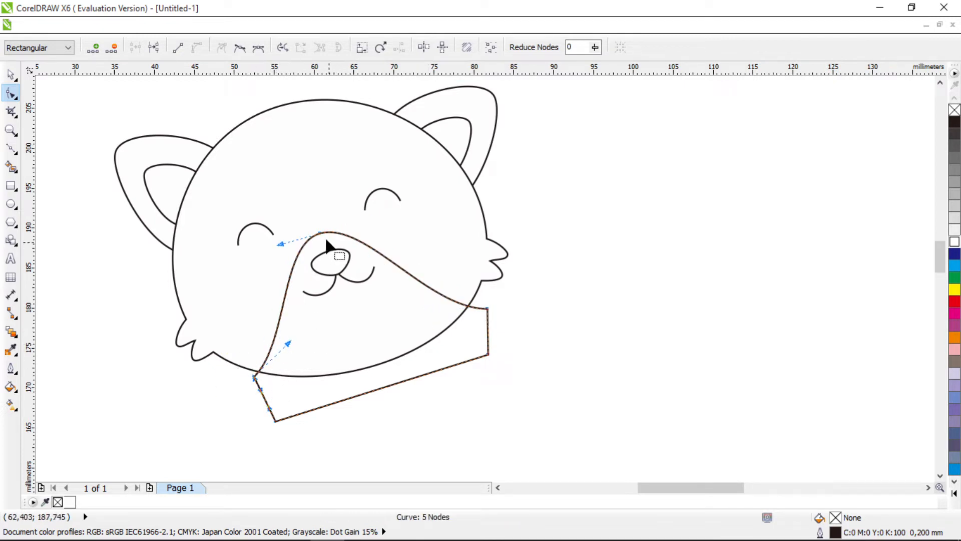
left_click_drag(321, 233, 323, 234)
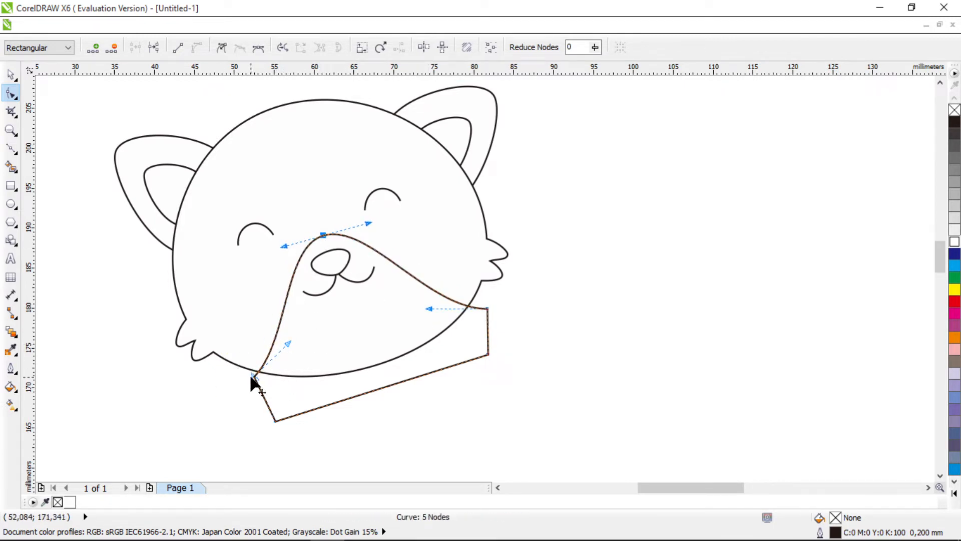
left_click_drag(252, 375, 241, 377)
left_click_drag(485, 310, 489, 304)
- Intersect the lower-face shape with the head and delete the leftover outline outside it
left_click(11, 74)
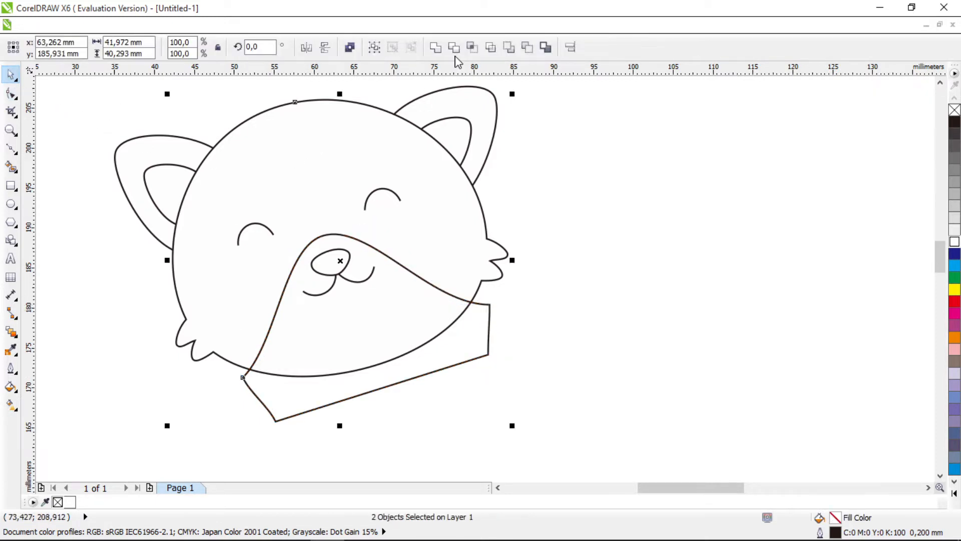
left_click(472, 47)
key("Delete")
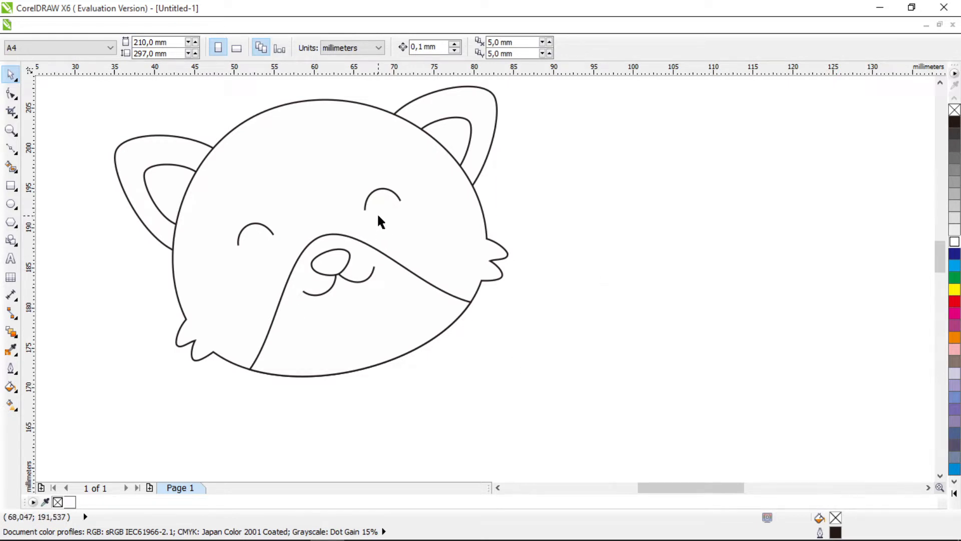
- Draw a closed three-node stripe across the head's upper-left edge and smooth its inner tip
left_click(11, 149)
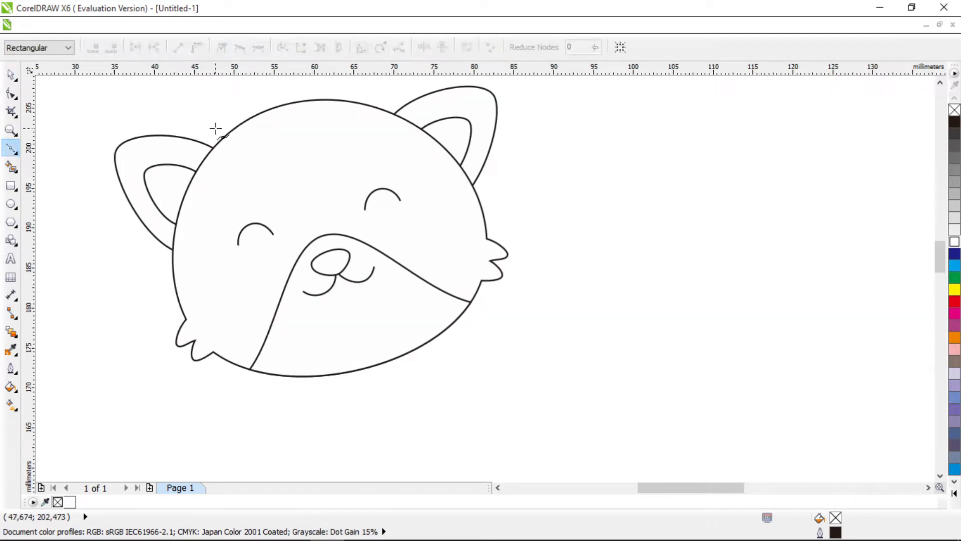
left_click(245, 161)
left_click(237, 117)
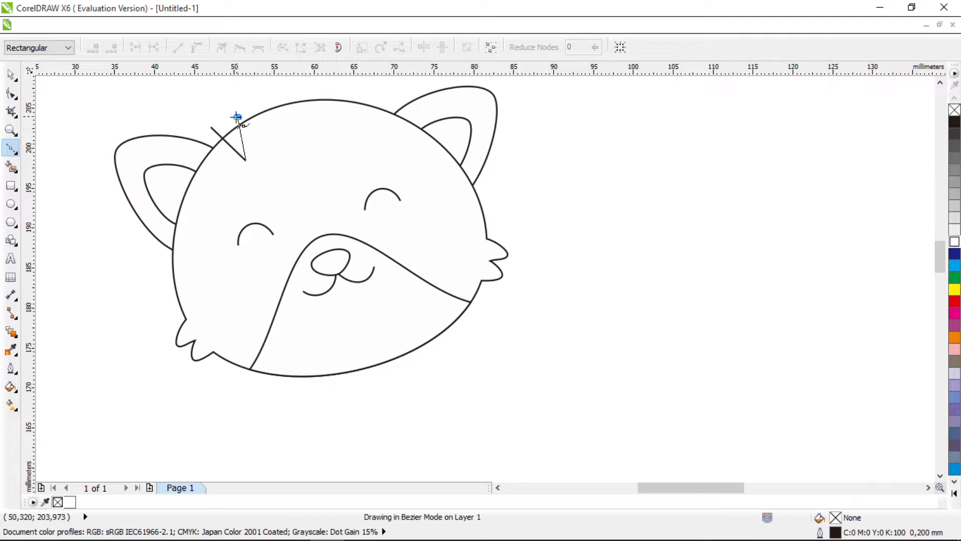
left_click(211, 127)
key("F10")
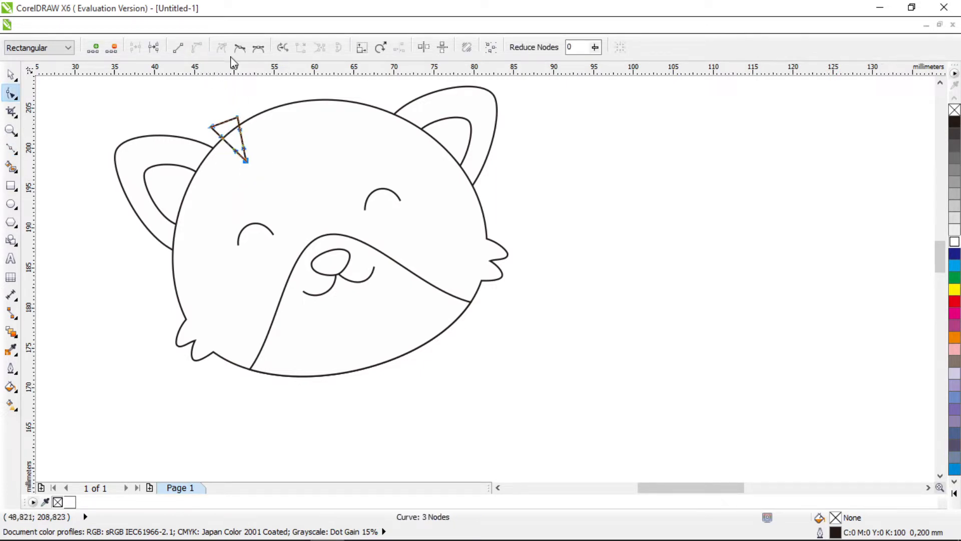
left_click(240, 48)
- Place a copy of the forehead stripe to its right, and make the copy longer and wider by moving its nodes
left_click_drag(259, 153, 301, 156)
left_click(11, 75)
right_click(268, 99)
left_click(11, 94)
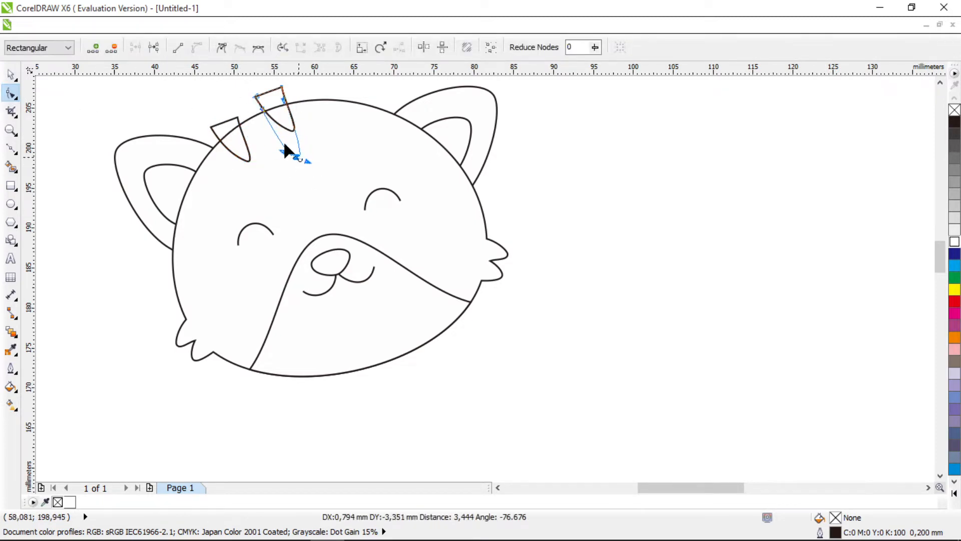
left_click(282, 88)
left_click_drag(256, 95, 306, 89)
- Add a horizontally mirrored copy of the small stripe, about 4.9 by 5.5 mm, as the third forehead stripe and rotate it
key("space")
left_click(306, 48)
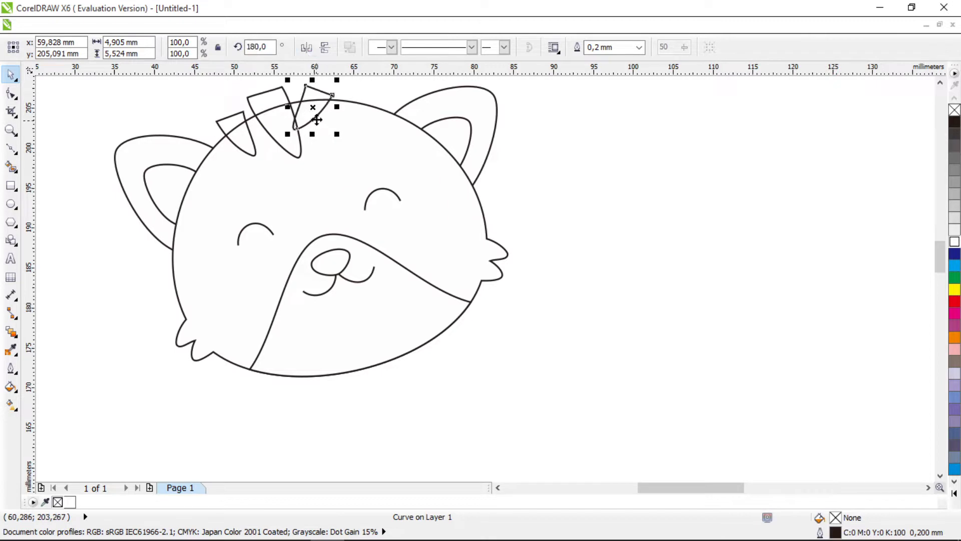
left_click(315, 118)
left_click_drag(288, 139, 327, 123)
- Weld the three forehead stripes into one object, then shift and slightly rotate it over the head's upper edge
left_click(279, 132, "shift")
left_click(249, 133, "shift")
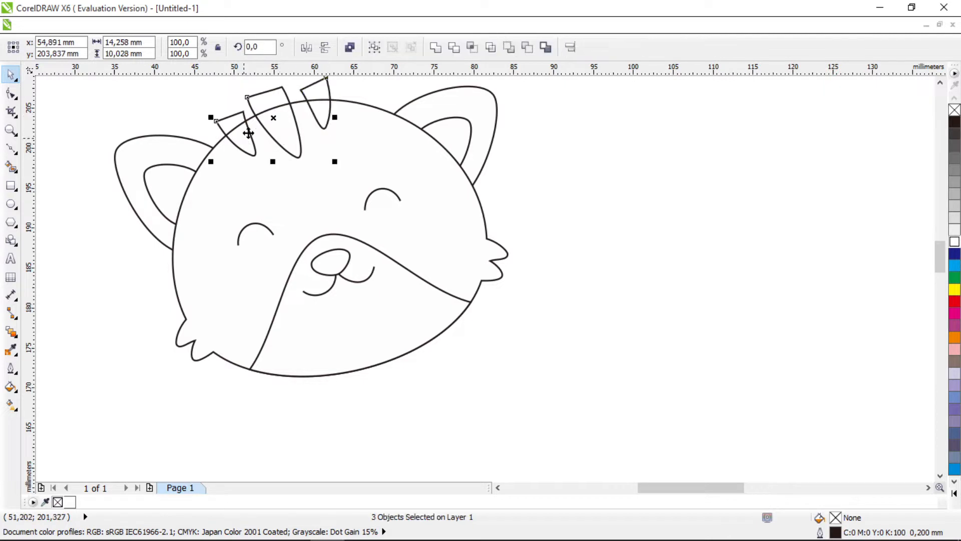
left_click(437, 47)
left_click(365, 125, "shift")
left_click(331, 90)
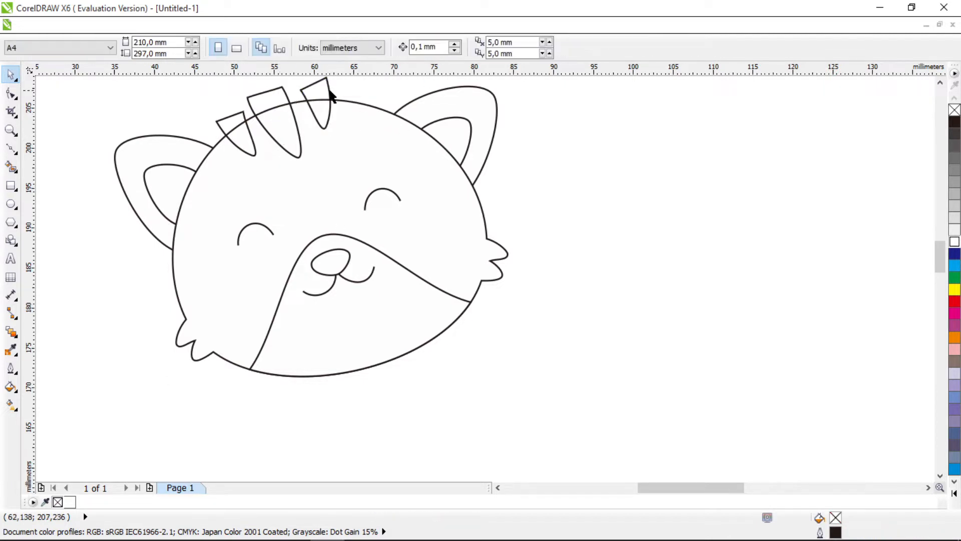
left_click_drag(331, 93, 335, 88)
scroll(358, 143, "up", 1)
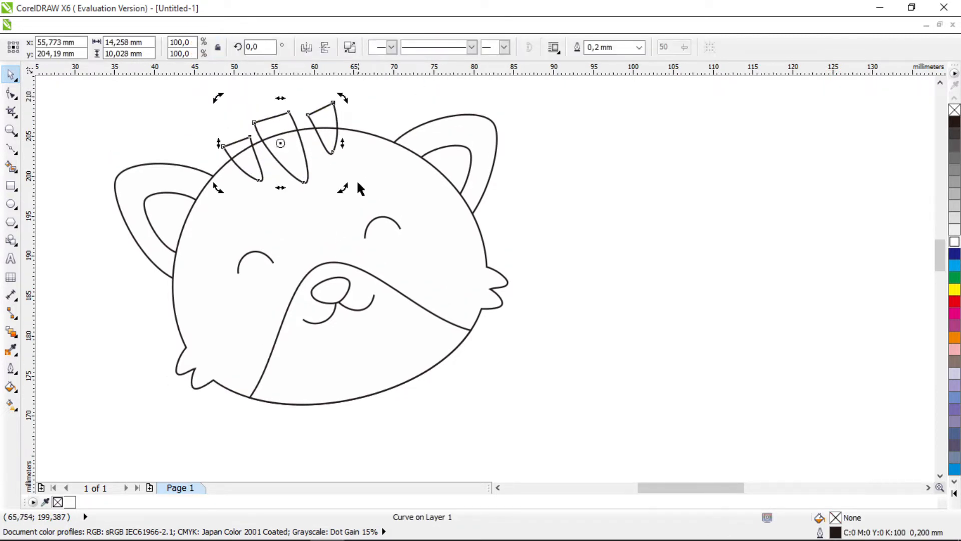
left_click_drag(344, 189, 341, 192)
left_click_drag(332, 119, 334, 119)
- Intersect the forehead stripes with the head and remove the parts that stick out above it
left_click(364, 133, "shift")
left_click(454, 47)
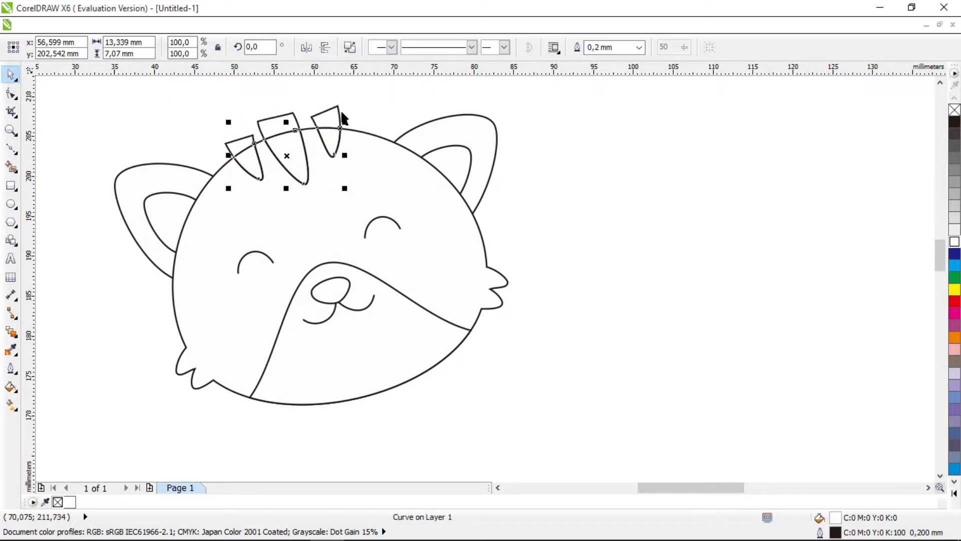
left_click(382, 101)
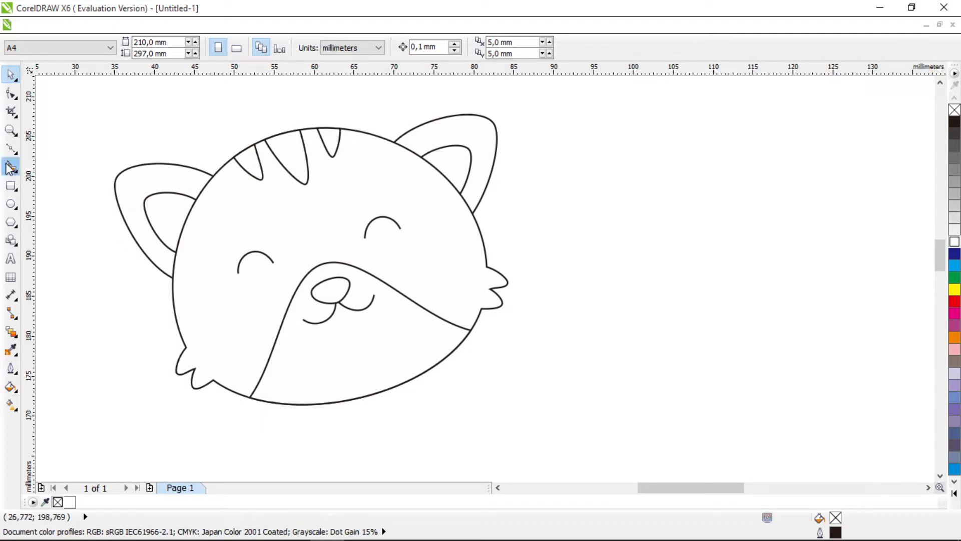
- Draw a closed three-node stripe across the head's left edge below the ear, with a rounded inner tip
left_click(10, 149)
left_click(188, 286)
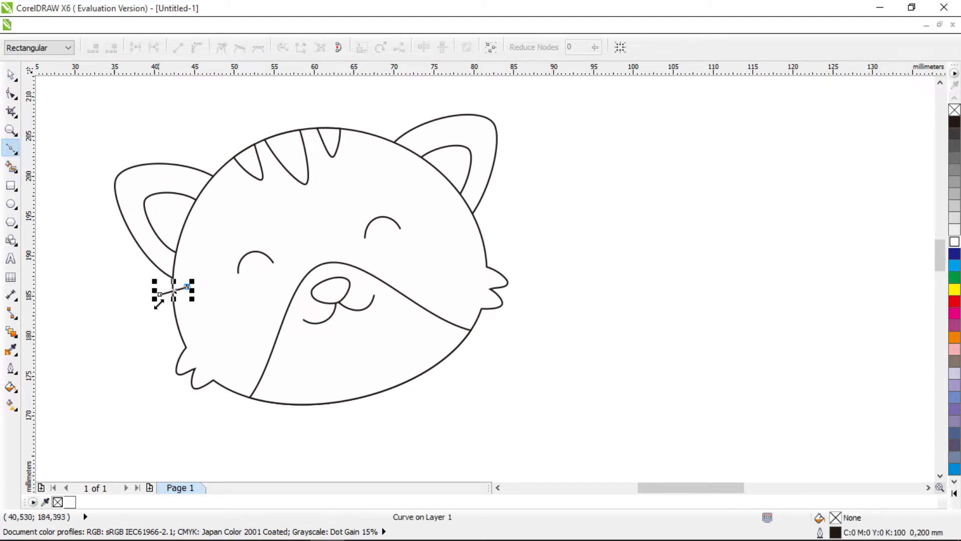
left_click(156, 306)
key("F10")
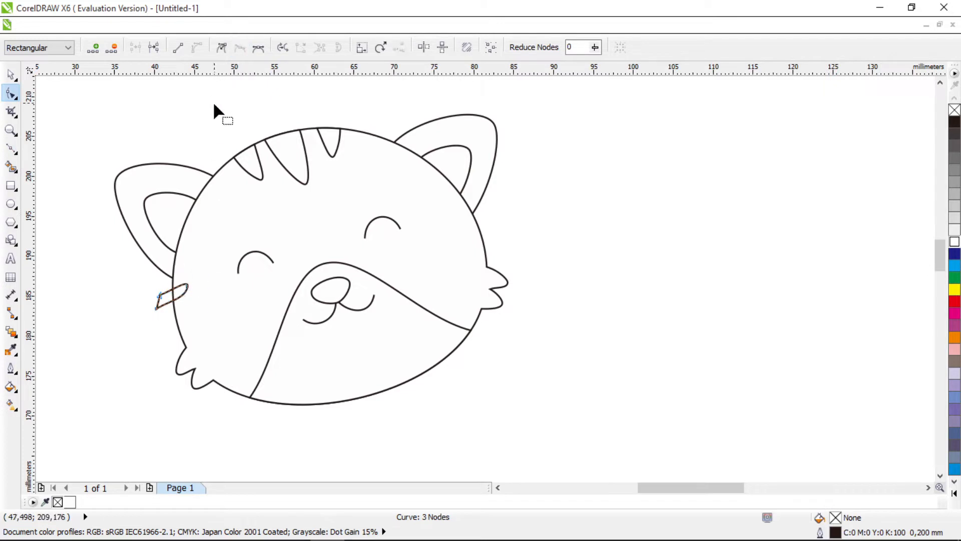
left_click_drag(157, 307, 160, 316)
scroll(178, 304, "up", 1)
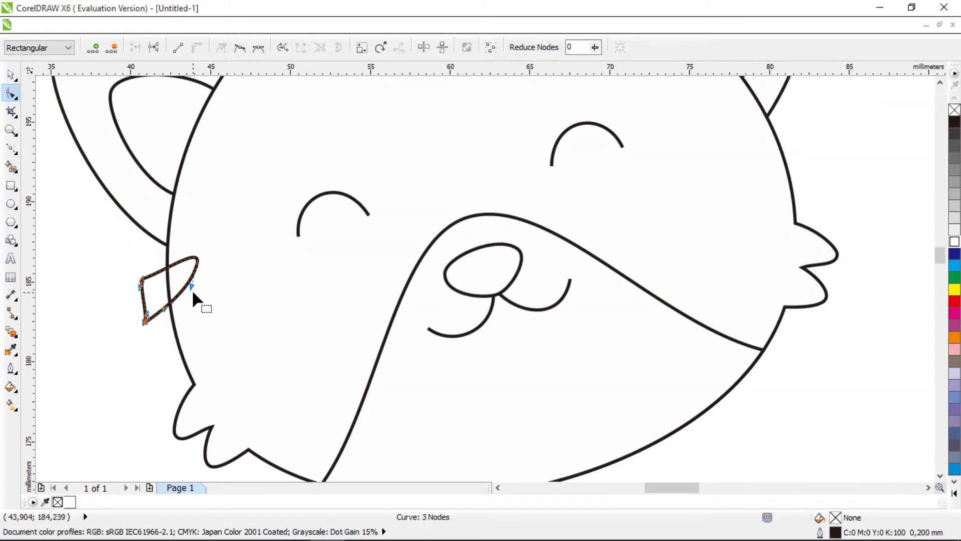
- Place an enlarged copy of the cheek stripe below the first one and weld the two stripes together
left_click_drag(192, 287, 159, 350)
left_click(10, 74)
right_click(159, 350)
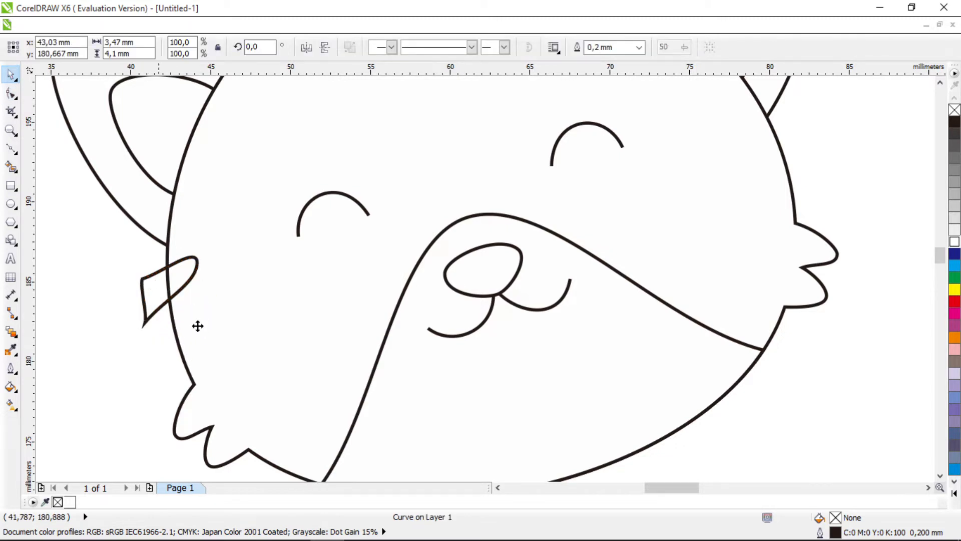
left_click_drag(210, 315, 226, 297)
left_click(192, 273, "shift")
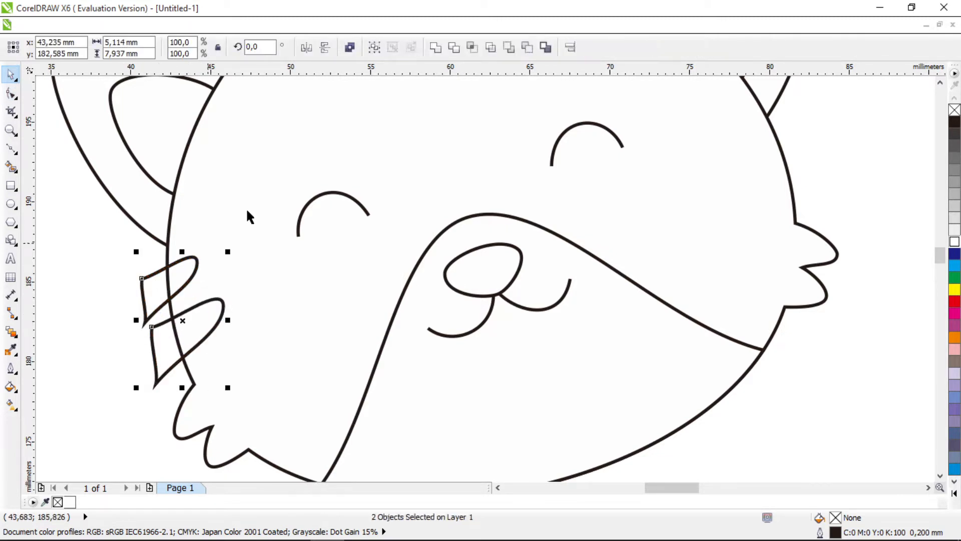
left_click(437, 46)
scroll(259, 189, "down", 1)
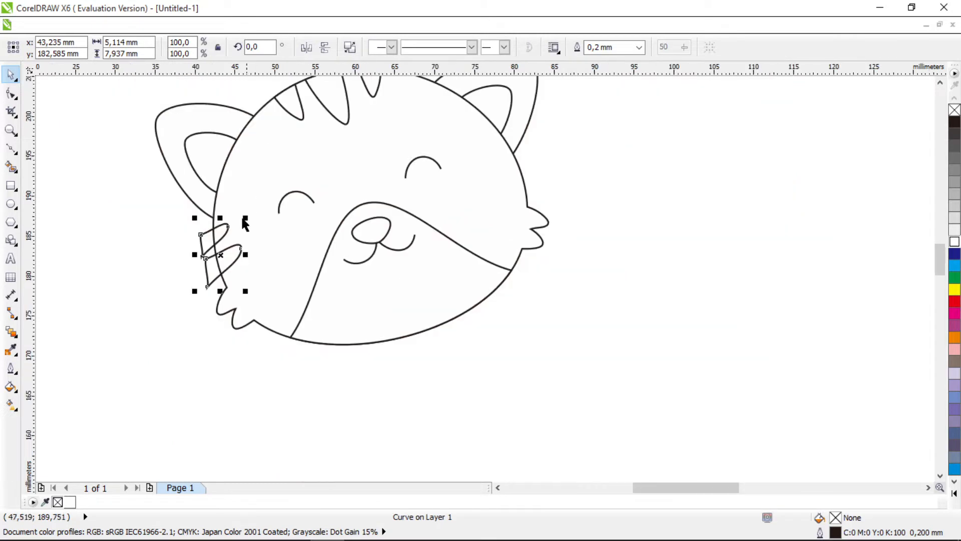
- Place a horizontally mirrored copy of the cheek stripes on the head's right edge above the tuft, rotated to follow the edge
left_click_drag(225, 233, 423, 174)
right_click(423, 175)
left_click(304, 53)
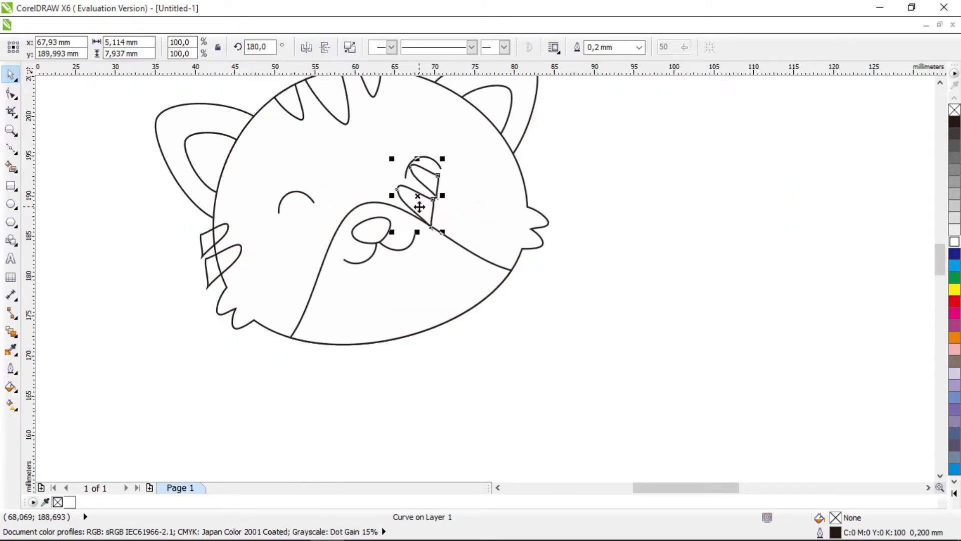
left_click(419, 206)
left_click_drag(443, 233, 540, 189)
left_click_drag(564, 151, 531, 162)
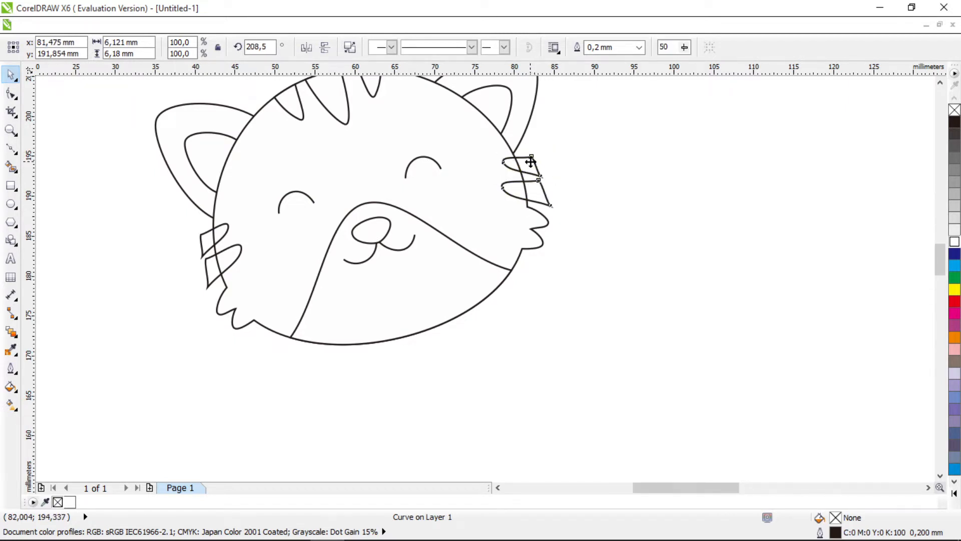
- Weld the left and right cheek stripes, intersect them with the head, and delete the parts outside it
left_click(219, 233, "shift")
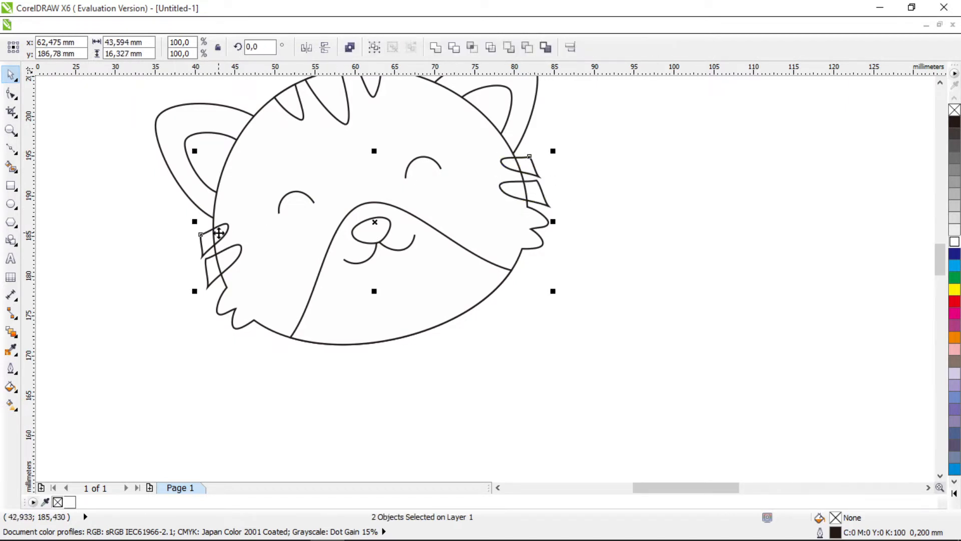
left_click(435, 48)
left_click(440, 114, "shift")
left_click(471, 48)
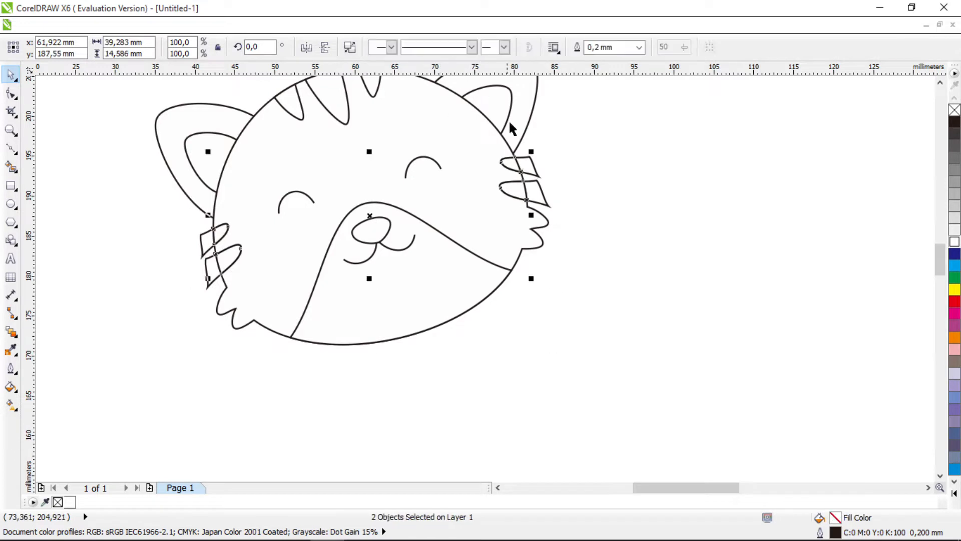
left_click(526, 158)
key("Delete")
scroll(572, 169, "down", 1)
scroll(598, 162, "right", 1)
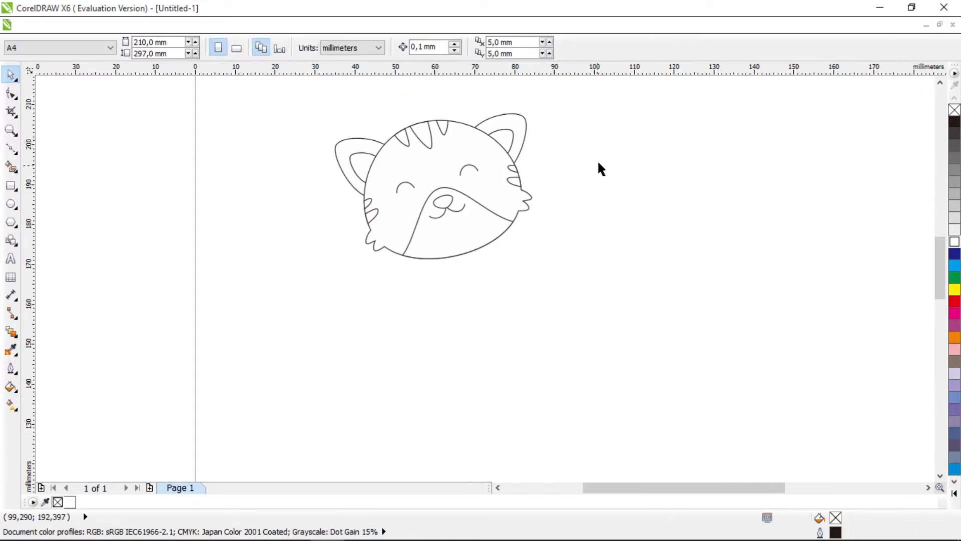
- Rotate the right ear together with its inner ear to stand more upright, and reposition them against the head
scroll(560, 150, "up", 2)
left_click(515, 145)
left_click(506, 161, "shift")
left_click_drag(518, 147, 523, 126)
left_click(511, 144)
left_click_drag(512, 142, 515, 138)
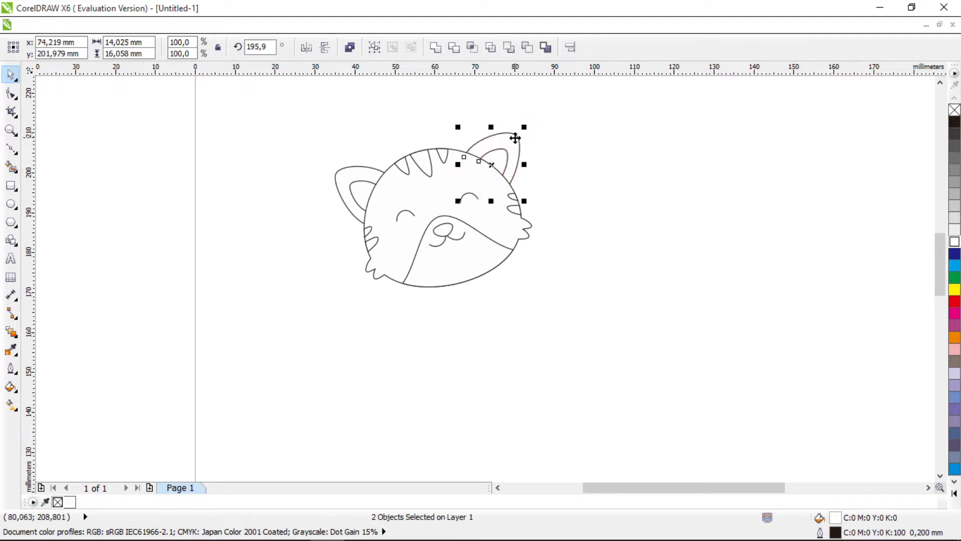
left_click(572, 176)
scroll(571, 176, "right", 1)
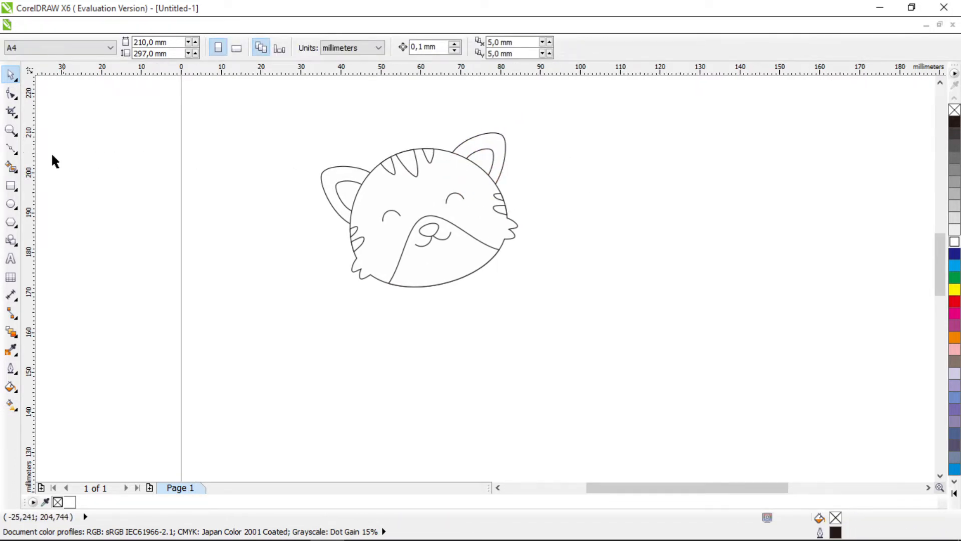
- Draw a closed four-node Bezier outline for the body, narrow behind the chin and wide at the base
key("F10")
scroll(399, 273, "down", 1)
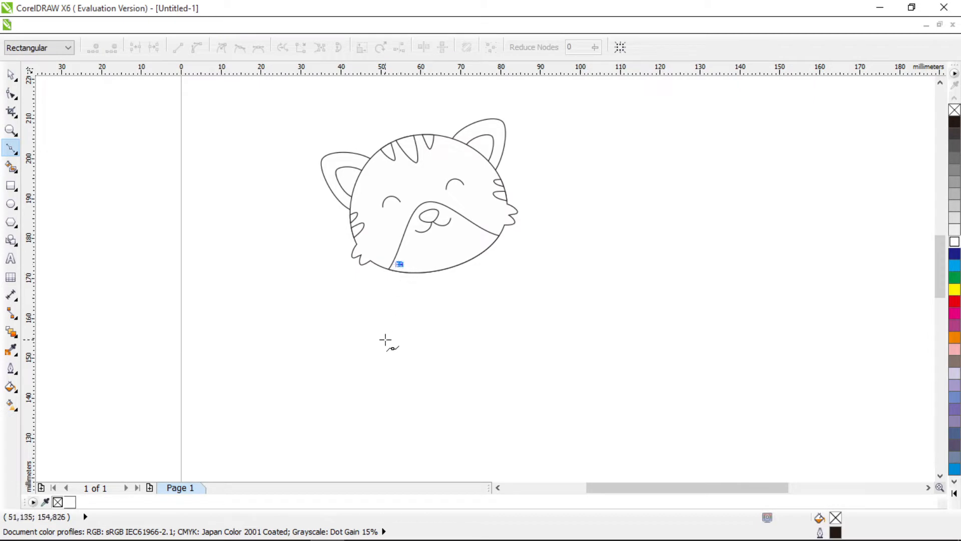
left_click(383, 349)
left_click(506, 344)
left_click(445, 249)
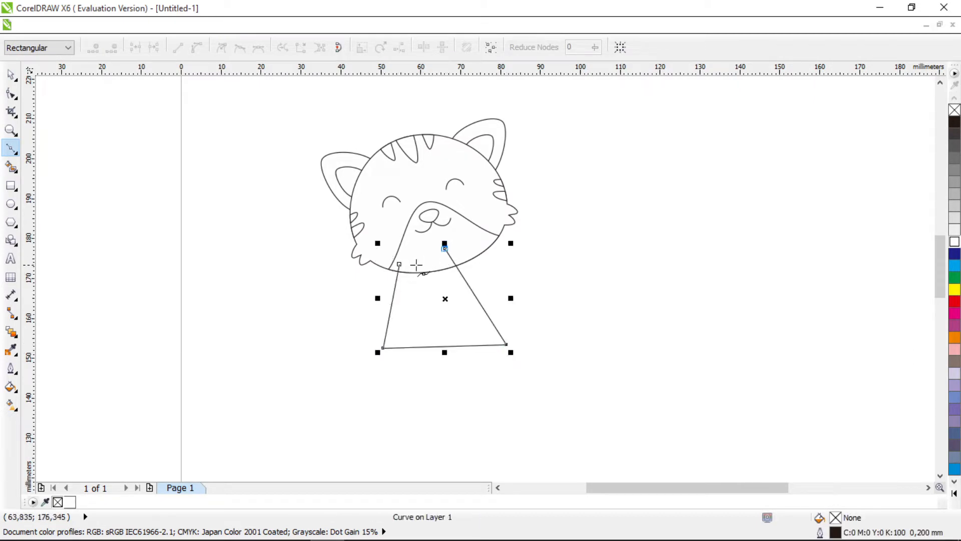
left_click(400, 265)
- Convert the body outline to curves, smooth all its nodes, and reshape the curve on its right side
key("F10")
key("ctrl+a")
left_click(197, 47)
left_click(239, 47)
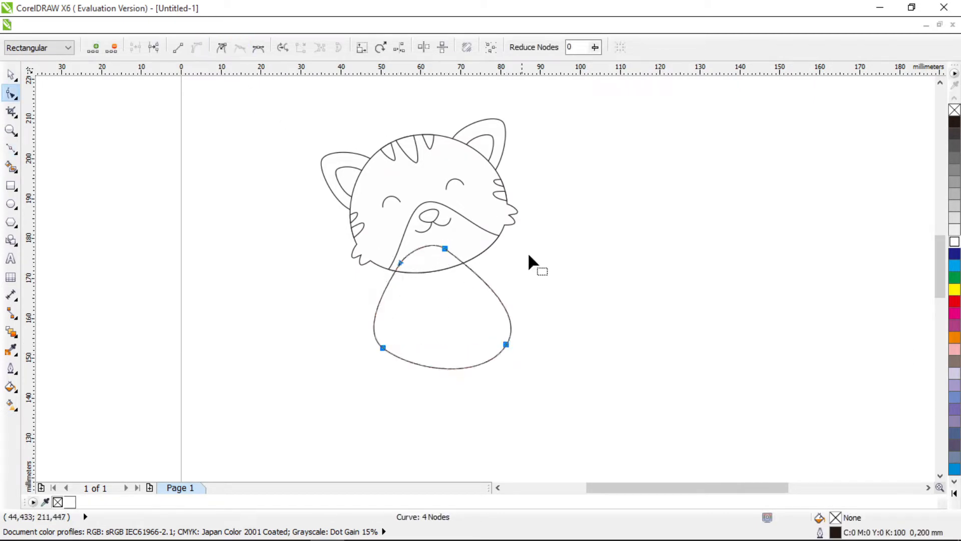
left_click_drag(498, 370, 499, 373)
mouse_move(483, 278)
left_mouse_down()
mouse_move(498, 266)
mouse_move(488, 263)
left_mouse_up()
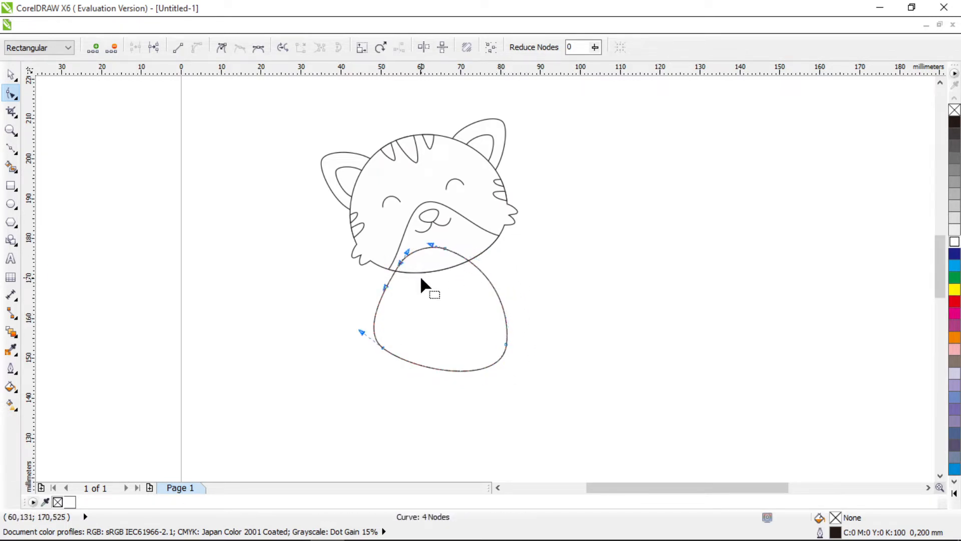
- Reshape the body outline's lower corners and sides so the base is nearly flat with rounded corners
left_click_drag(385, 289, 385, 286)
left_click(383, 347)
left_click_drag(417, 375, 384, 352)
left_click_drag(476, 338, 503, 349)
left_click_drag(516, 313, 516, 326)
left_click_drag(380, 352, 389, 357)
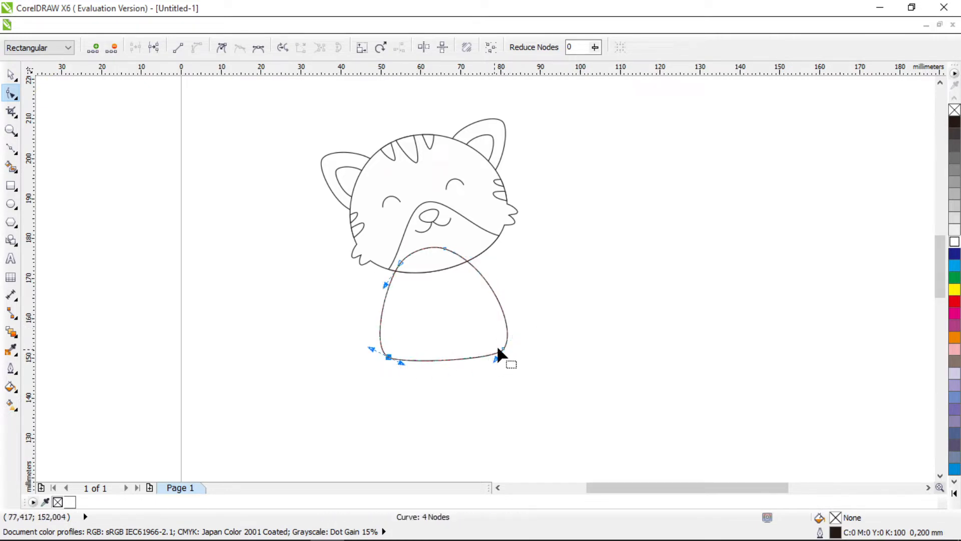
left_click_drag(500, 347, 497, 350)
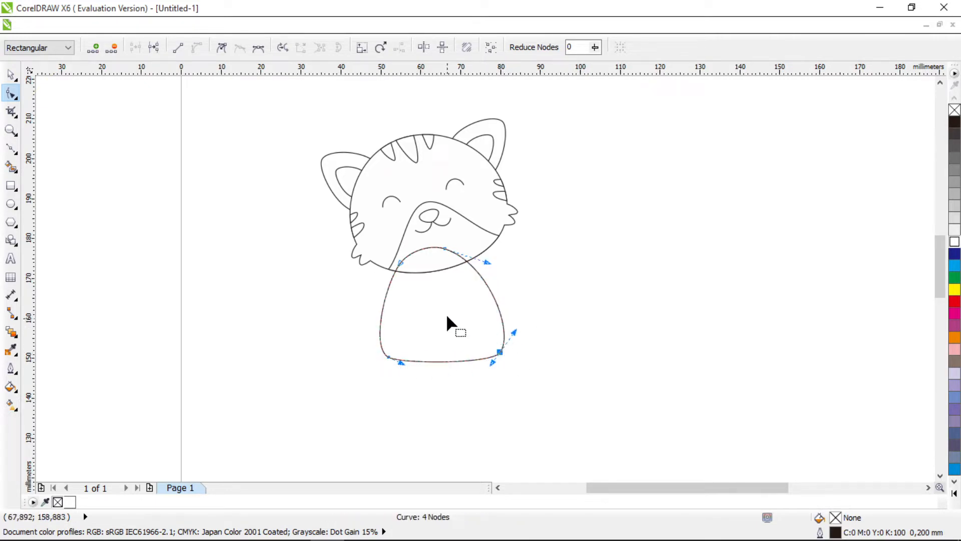
left_click(489, 261)
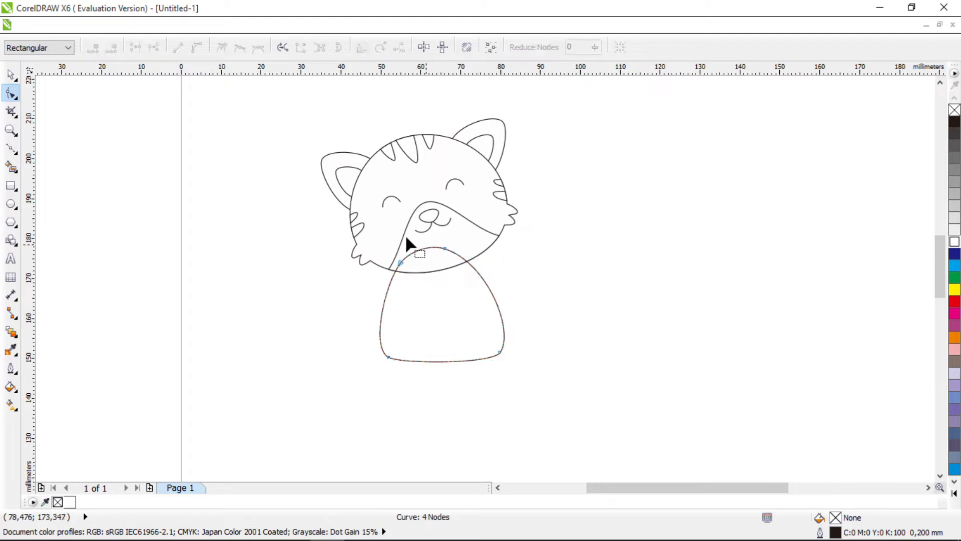
- Fill the body with white and shift it slightly up and right beneath the head
left_click(10, 74)
left_click(954, 242)
left_click(674, 257)
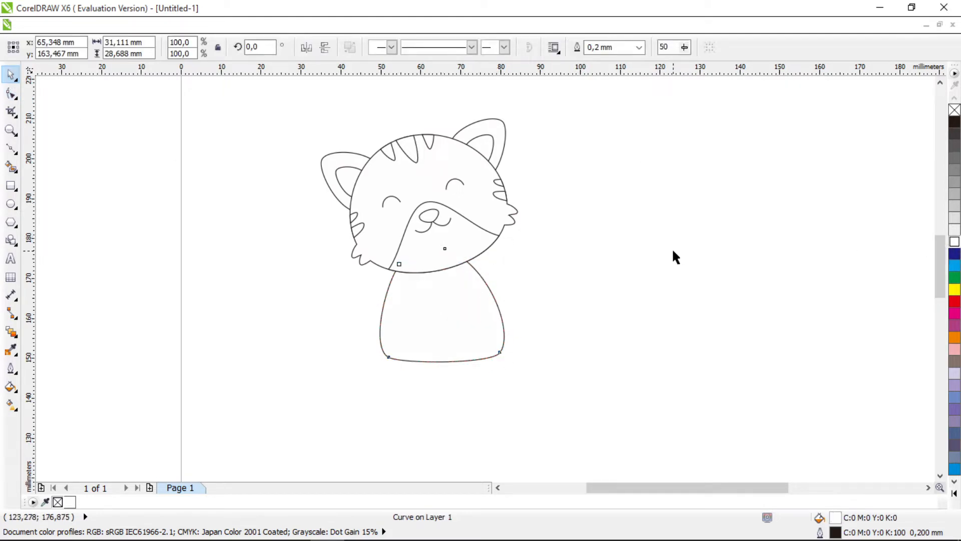
left_click_drag(470, 338, 474, 334)
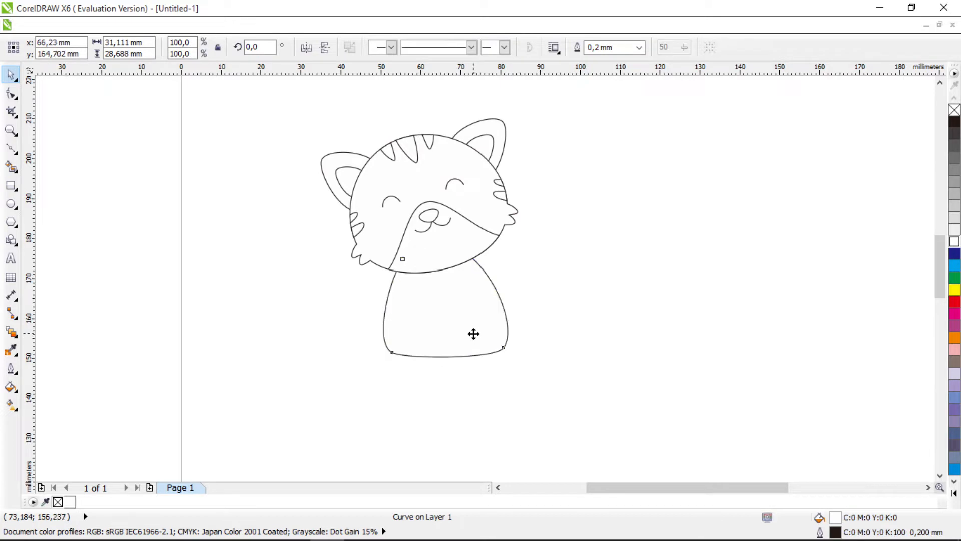
left_click(573, 329)
- Draw a closed three-node foot at the body's lower-left corner, convert it to curves and round its outer side
left_click(10, 148)
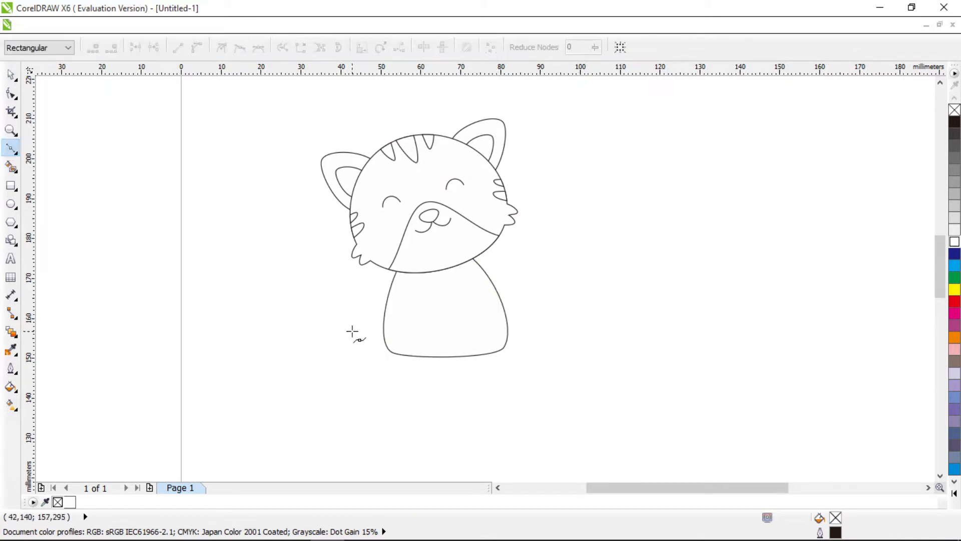
left_click(378, 356)
left_click(415, 349)
left_click(393, 334)
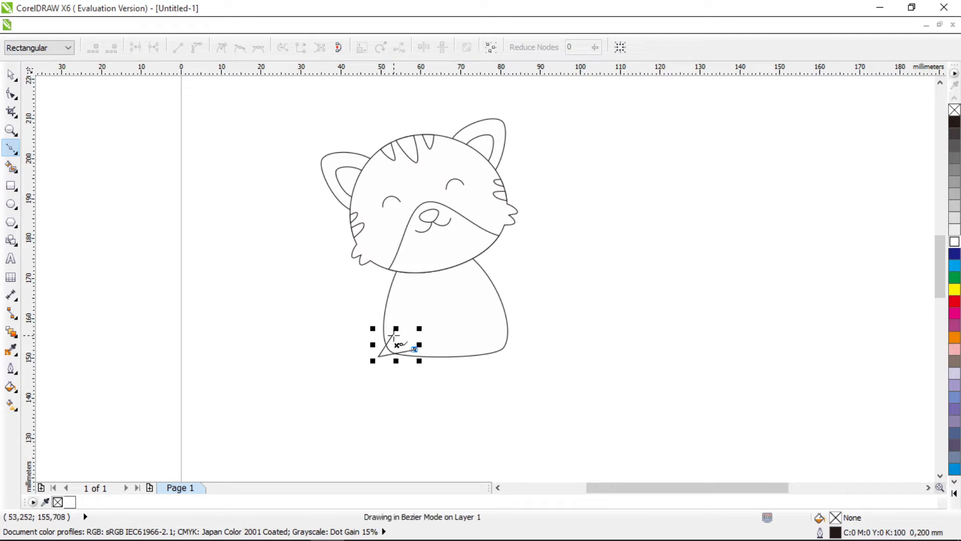
key("F10")
left_click(197, 48)
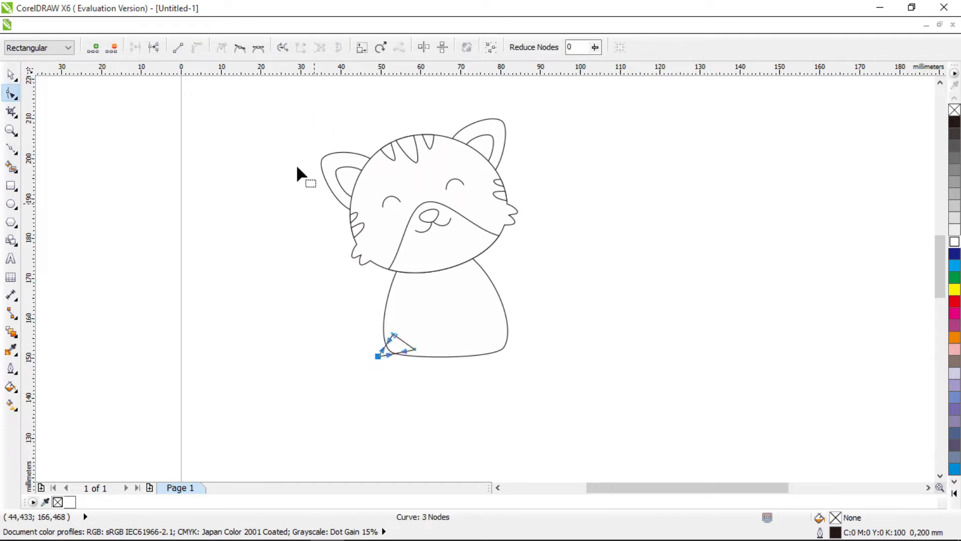
left_click(240, 49)
scroll(368, 351, "up", 1)
left_click_drag(380, 296, 450, 366)
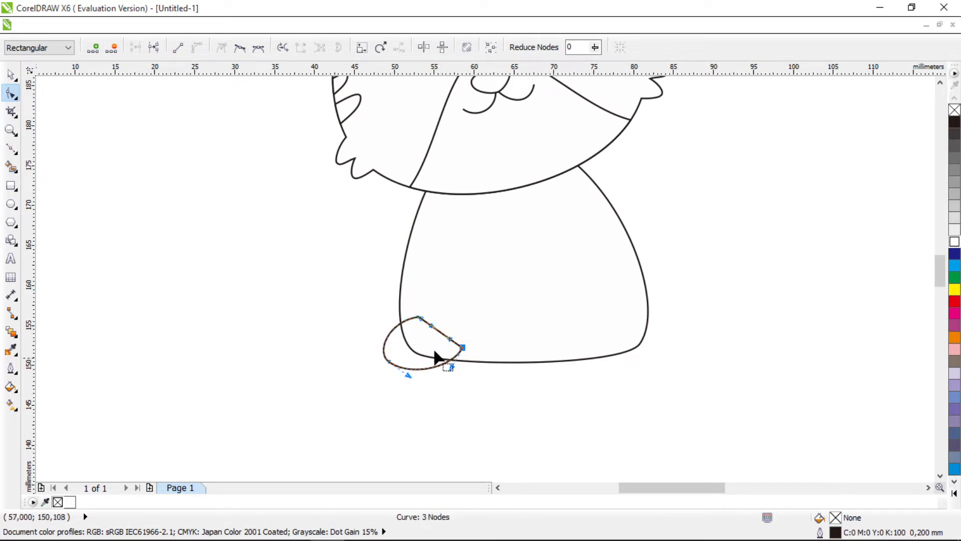
- Reposition the left foot slightly and place a horizontally mirrored copy at the body's lower-right corner
left_click(11, 74)
left_click_drag(396, 352, 395, 357)
left_click_drag(395, 357, 647, 345)
right_click(569, 357)
left_click(306, 48)
- Weld both feet to the body as one shape
left_click(440, 363, "shift")
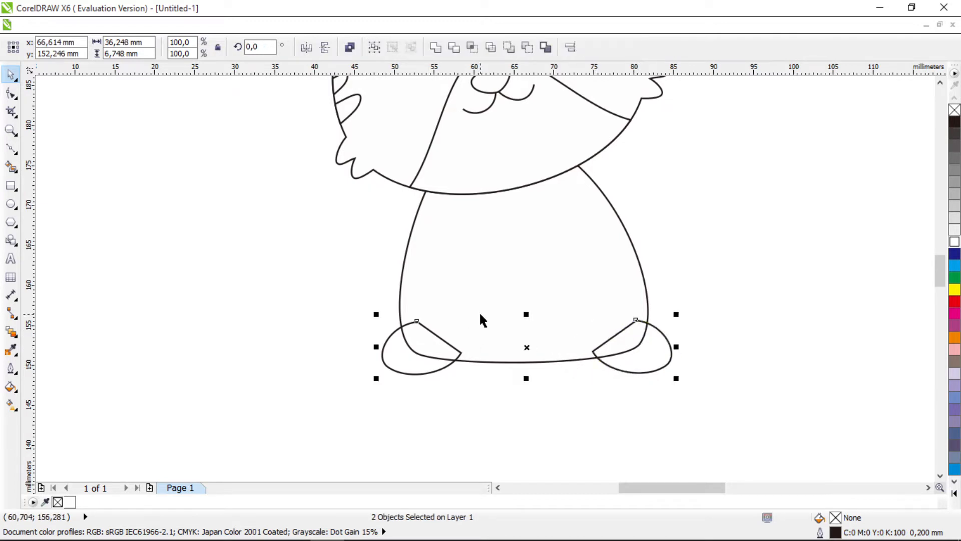
left_click(479, 316, "shift")
left_click(436, 47)
left_click(407, 311)
scroll(388, 313, "down", 1)
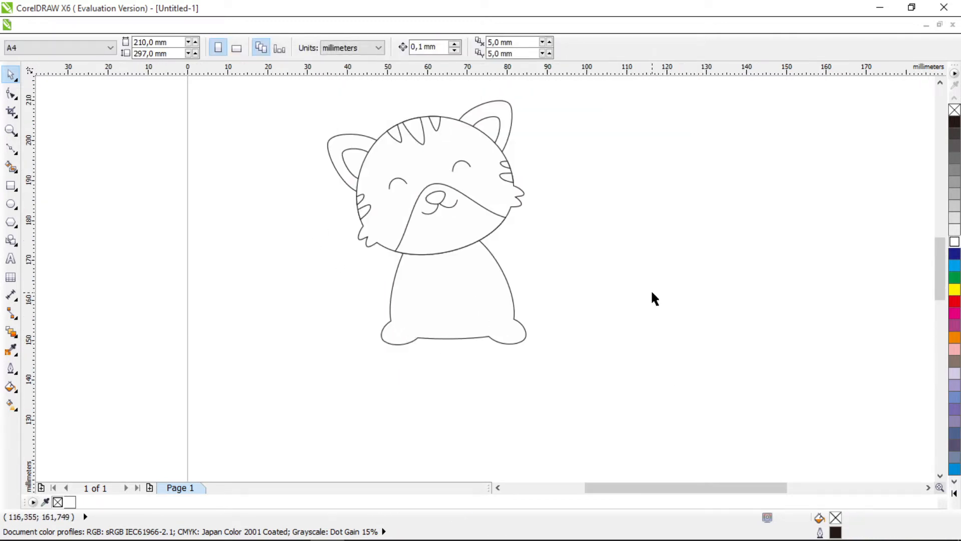
- Draw a closed five-node Bezier outline for the left front leg, extending slightly below the body's base
scroll(443, 289, "up", 1)
left_click(11, 149)
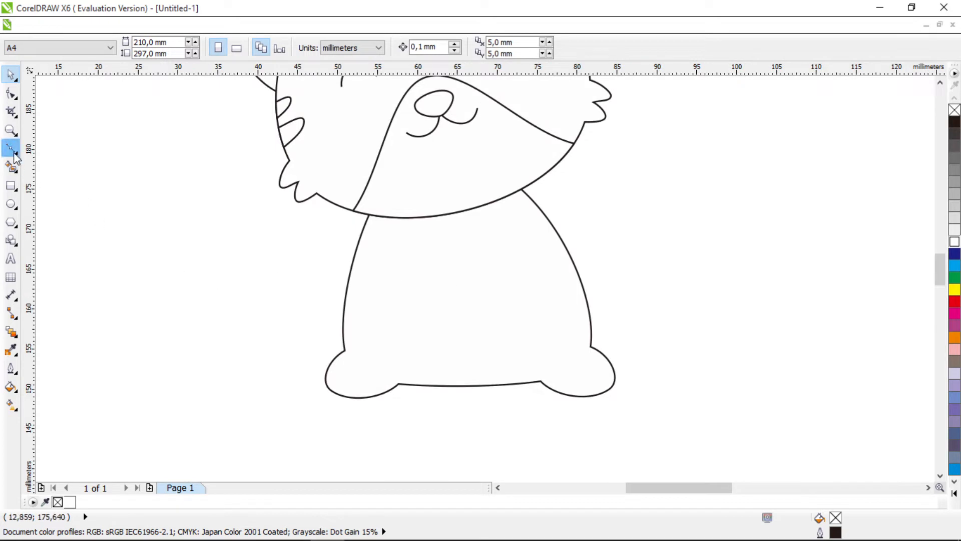
double_click(409, 367)
left_click(410, 403)
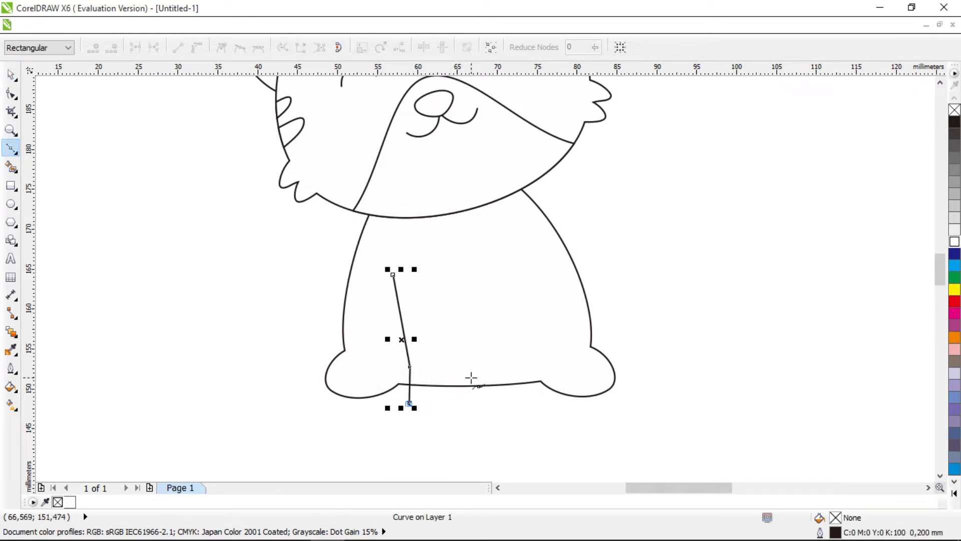
left_click(475, 382)
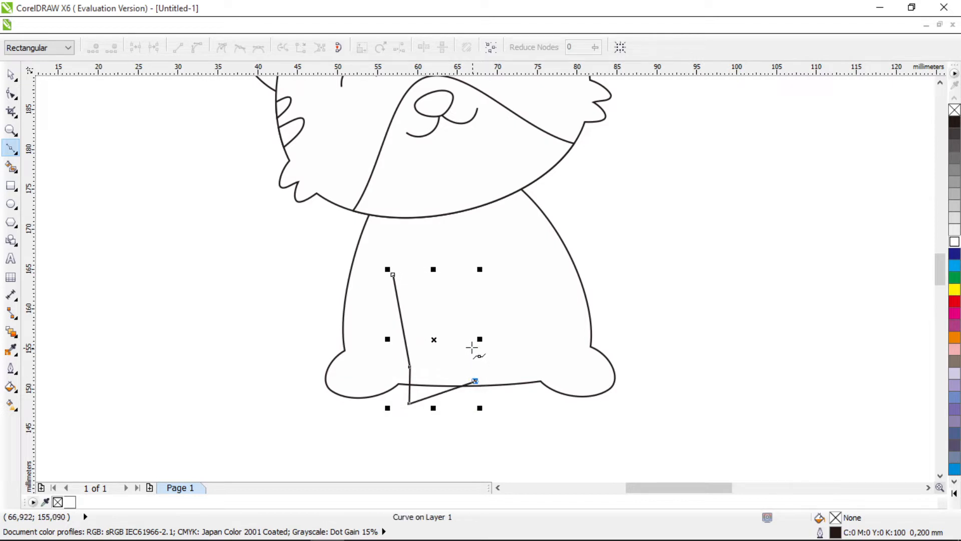
left_click(393, 274)
- Convert the front leg outline to curves and shape a rounded paw, an arched inner side and a curved outer side
key("F10")
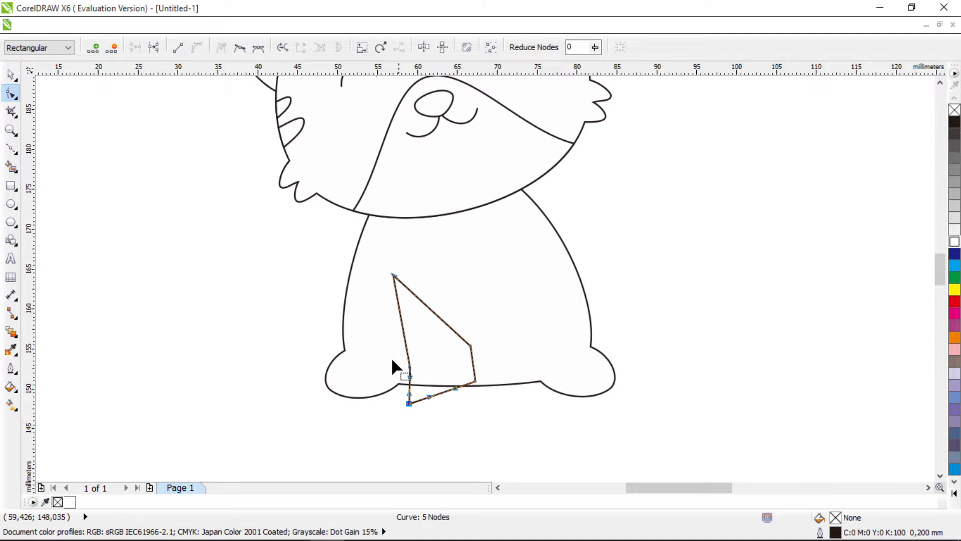
left_click(240, 47)
left_click_drag(410, 377, 404, 403)
left_click_drag(410, 367, 395, 372)
left_click_drag(477, 382, 462, 394)
left_click(241, 49)
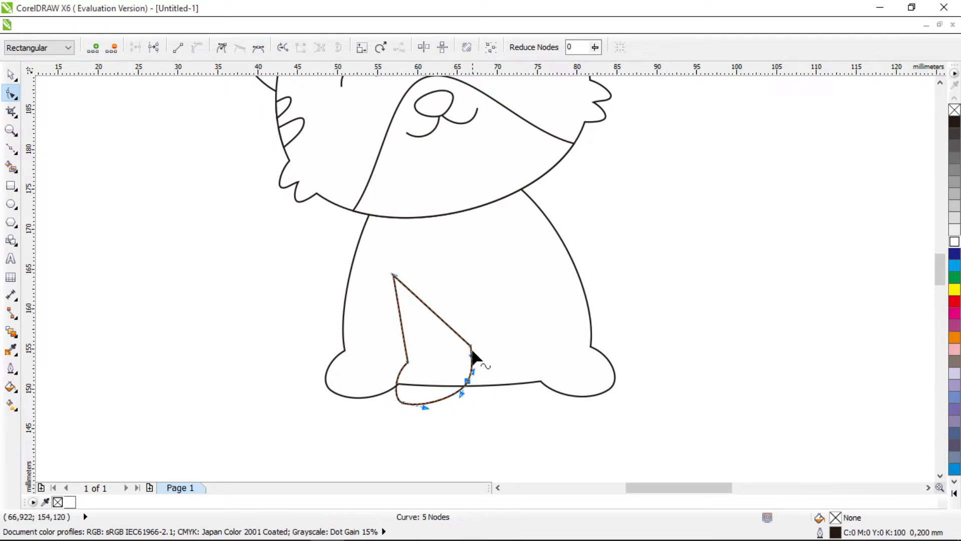
left_click_drag(472, 350, 427, 265)
left_click(394, 275)
left_click_drag(398, 303, 393, 307)
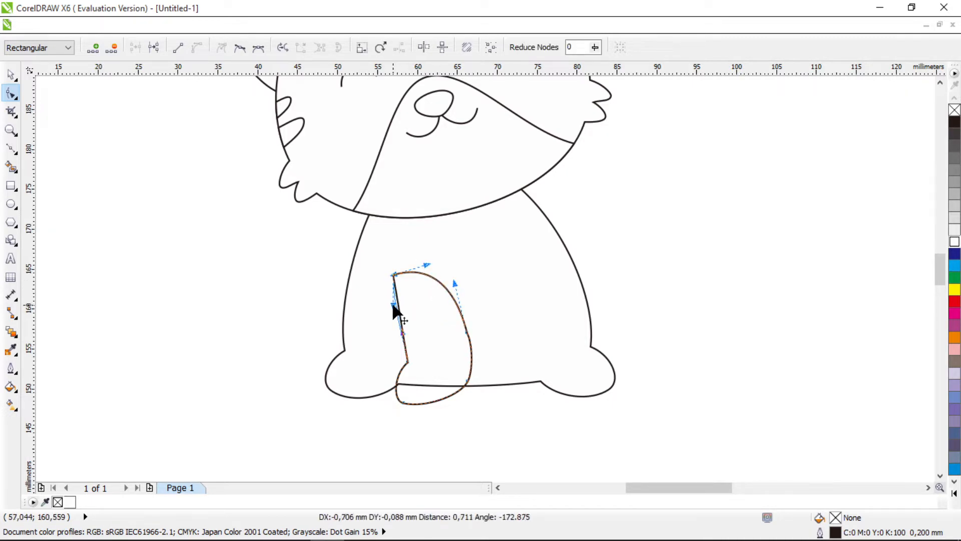
- Fill the left front leg with white and place a horizontally mirrored copy to its right
left_click(17, 75)
left_click(952, 244)
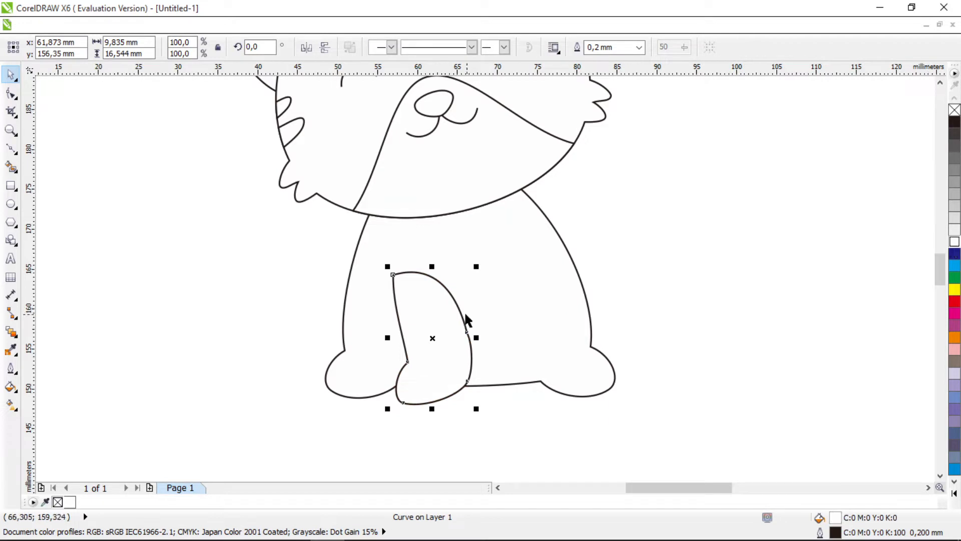
left_click_drag(465, 311, 554, 313)
right_click(555, 312)
left_click(307, 49)
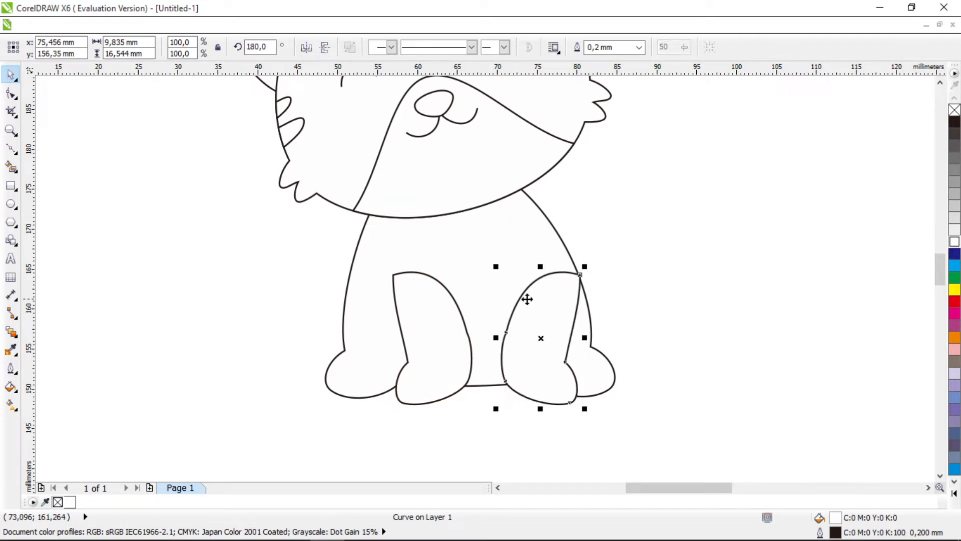
- Rotate the right front leg about 12.5° counterclockwise and move it against the left front leg
left_click(526, 299)
left_click_drag(584, 268, 569, 253)
left_click_drag(545, 300, 508, 301)
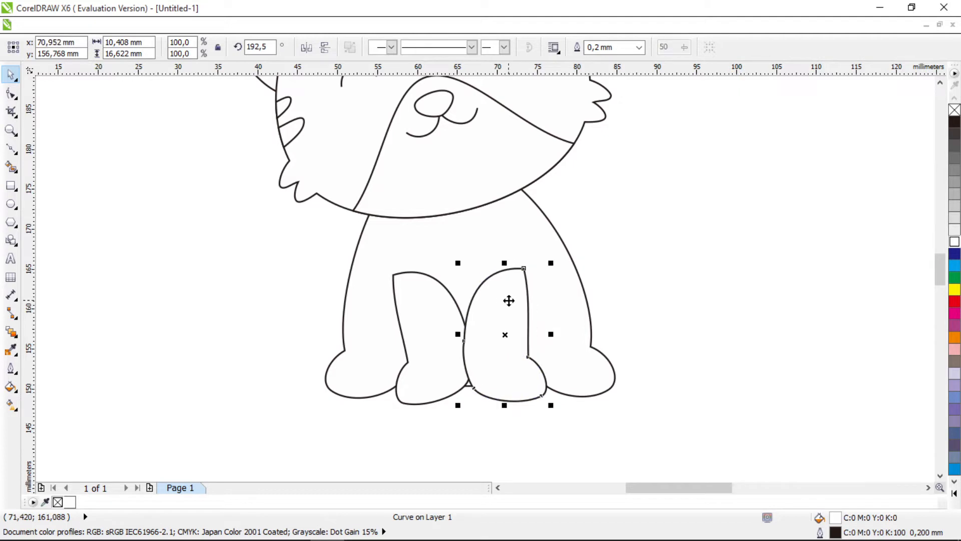
- Reshape the right front leg's inner edge so it meets the left leg along a nearly vertical line
left_click(11, 93)
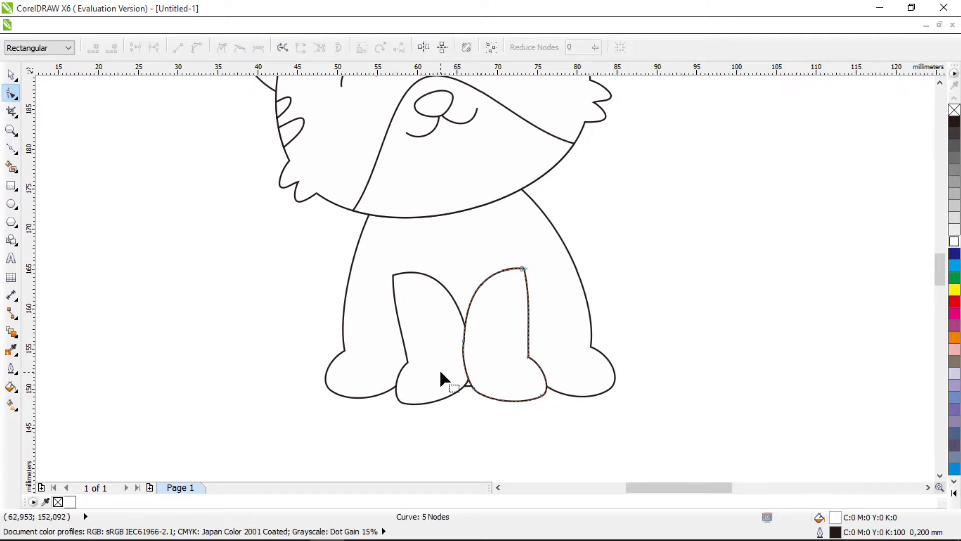
left_click(465, 340)
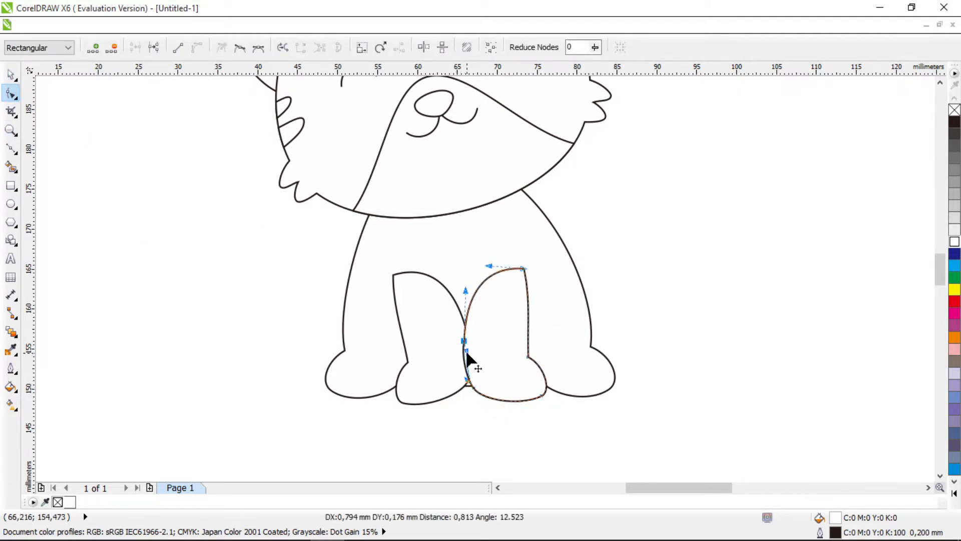
left_click_drag(465, 290, 456, 285)
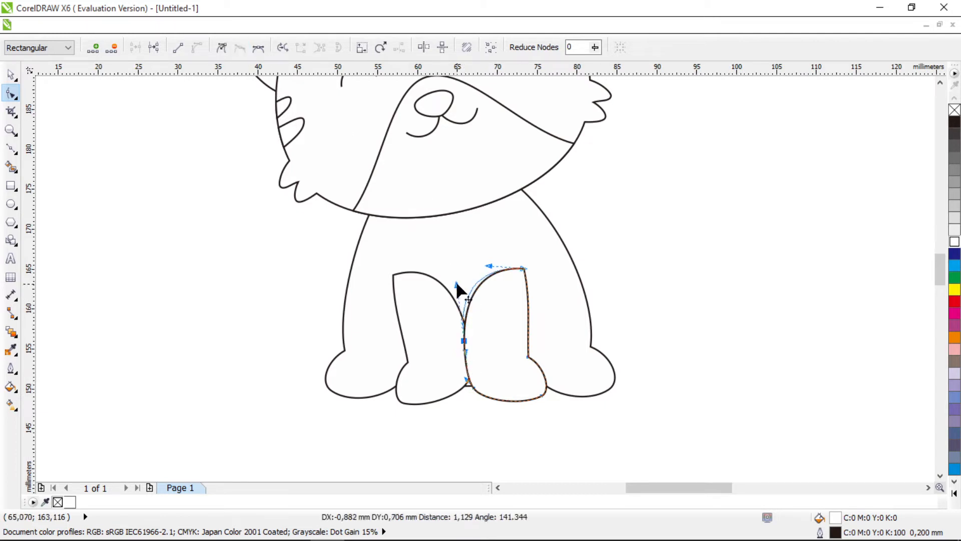
left_click_drag(463, 341, 468, 341)
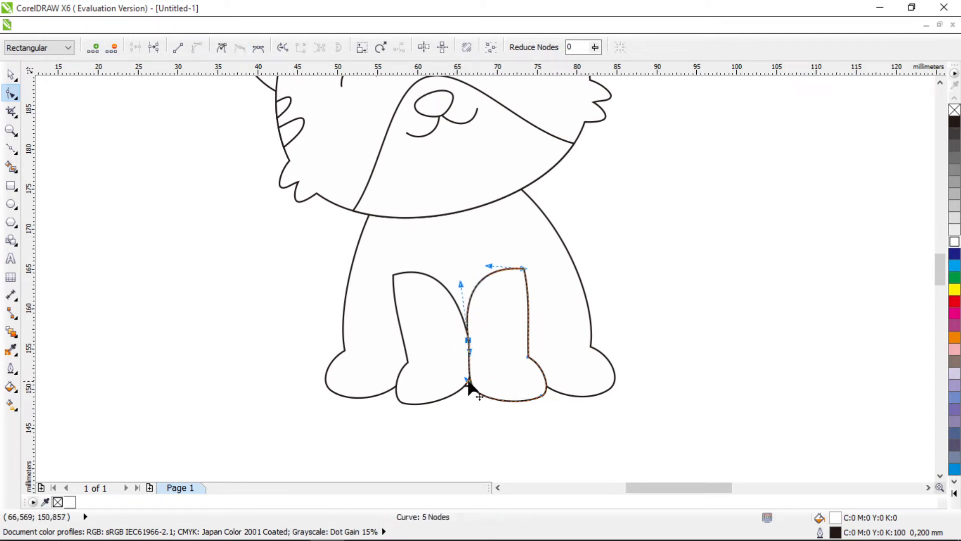
left_click_drag(468, 380, 472, 386)
- Adjust the left front leg's inner nodes to close the gap against the right front leg
left_click(450, 364)
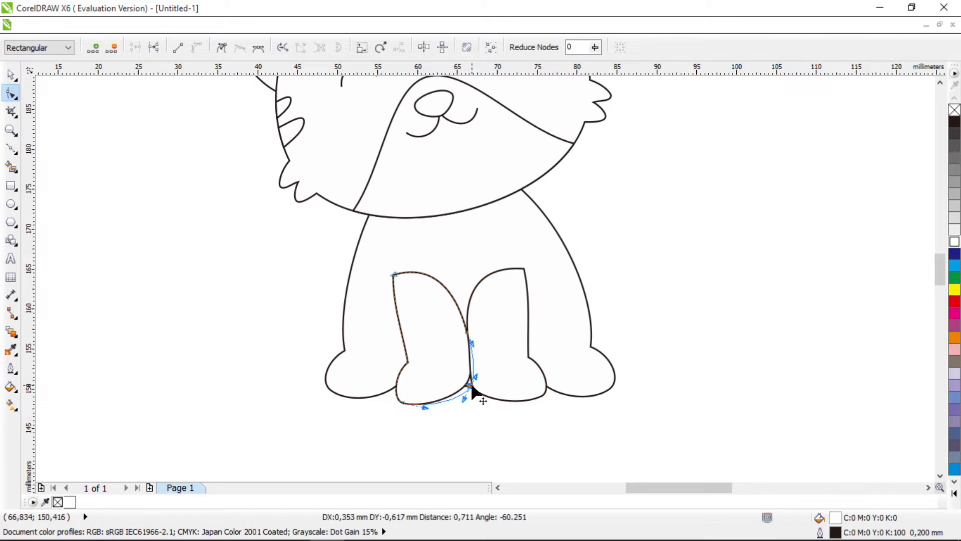
left_click_drag(468, 335, 466, 324)
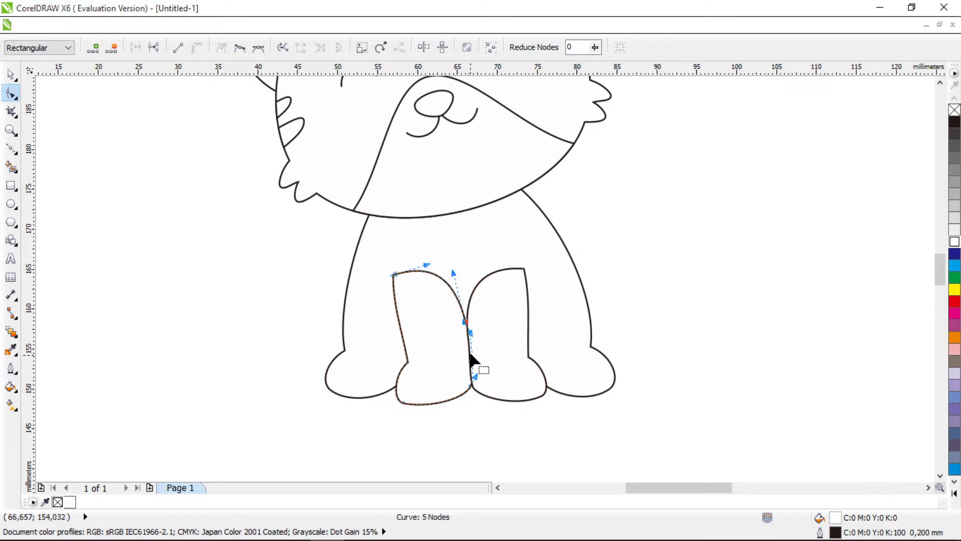
key("space")
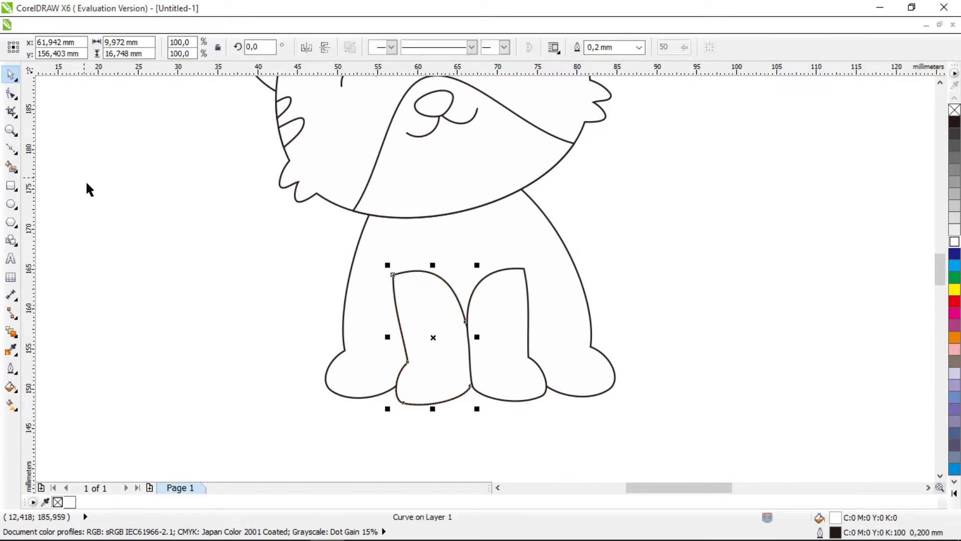
left_click(283, 264)
- Draw an open four-node Bezier line for the tail, running from the body's lower-left side up and outward
left_click(12, 147)
scroll(307, 300, "up", 1)
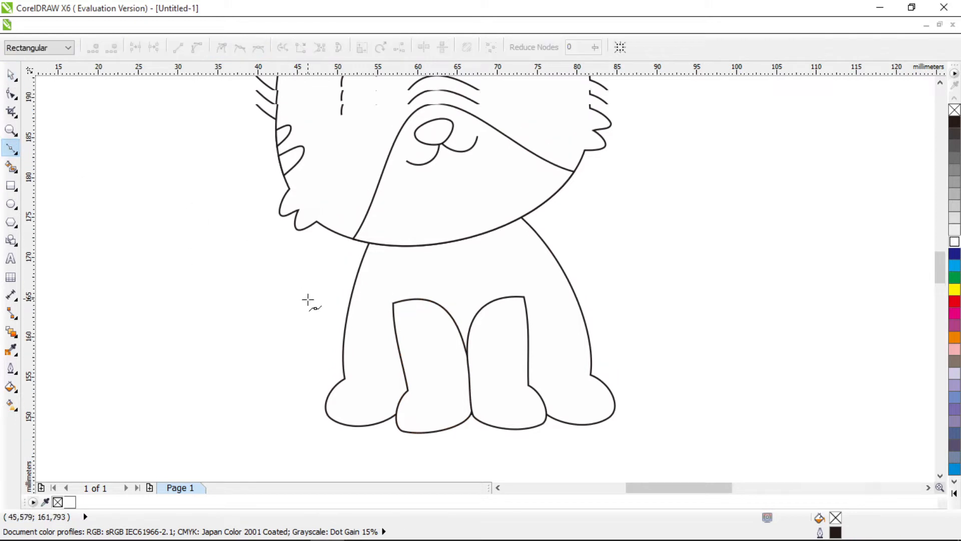
left_click(284, 365)
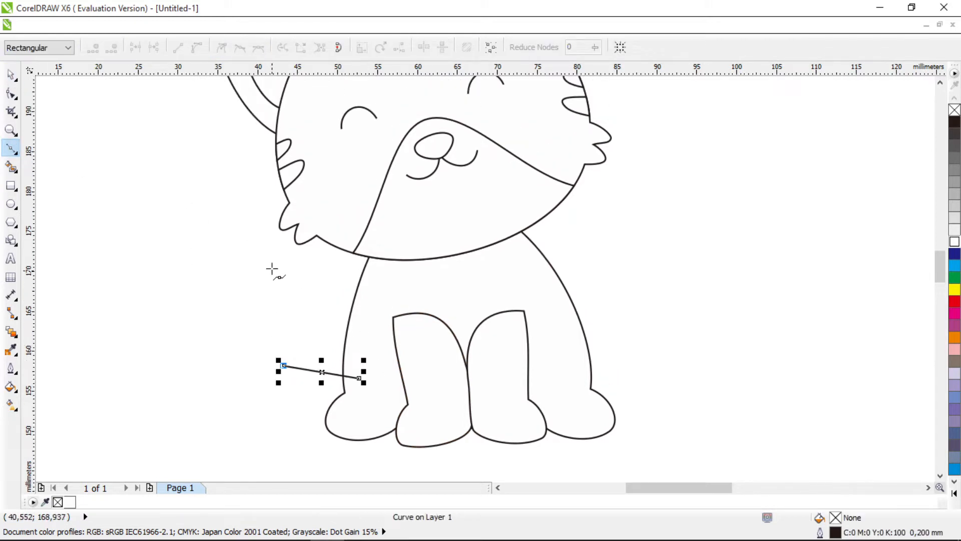
left_click(272, 259)
left_click(212, 261)
- Convert the tail line to smooth curves, start it inside the body, and delete the node at its lower bend
key("F10")
left_click_drag(244, 241, 337, 388)
left_click(239, 47)
mouse_move(284, 366)
left_mouse_down()
mouse_move(305, 375)
mouse_move(281, 358)
left_mouse_up()
left_click_drag(326, 389, 356, 373)
double_click(307, 375)
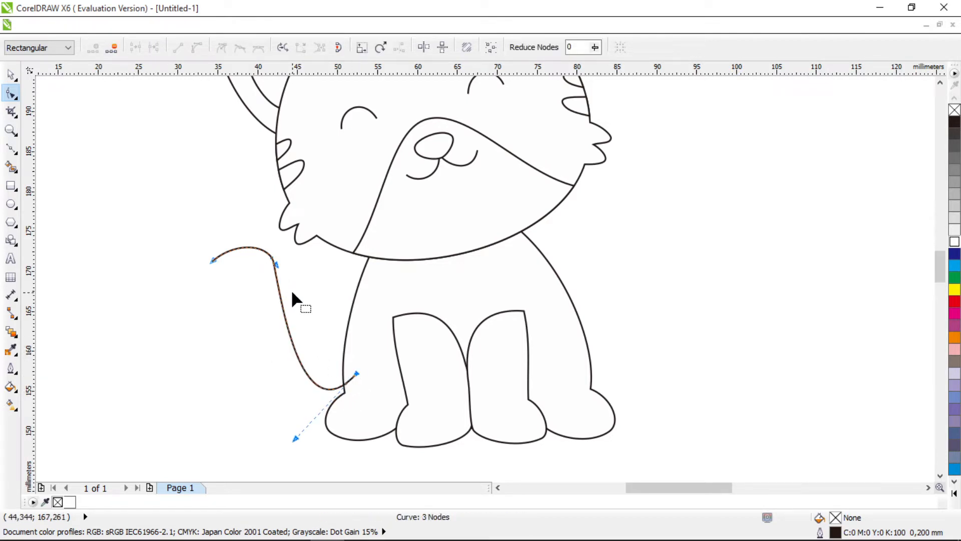
- Refine the tail's nodes and handles into a smooth S-curve with a rounded hook at the tip
left_click_drag(296, 439, 283, 408)
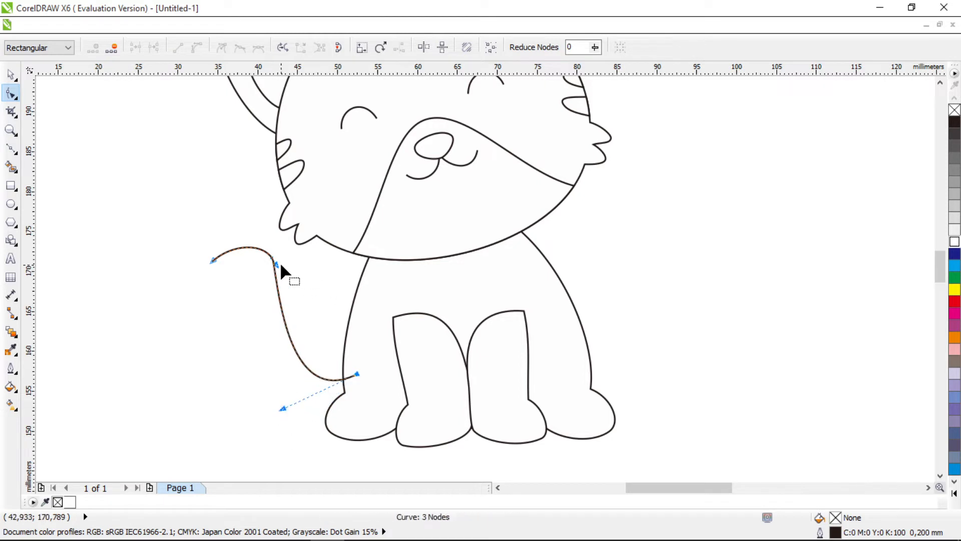
left_click_drag(276, 265, 314, 314)
left_click_drag(282, 405, 279, 387)
left_click_drag(212, 260, 225, 239)
left_click_drag(243, 234, 262, 245)
left_click_drag(313, 316, 310, 291)
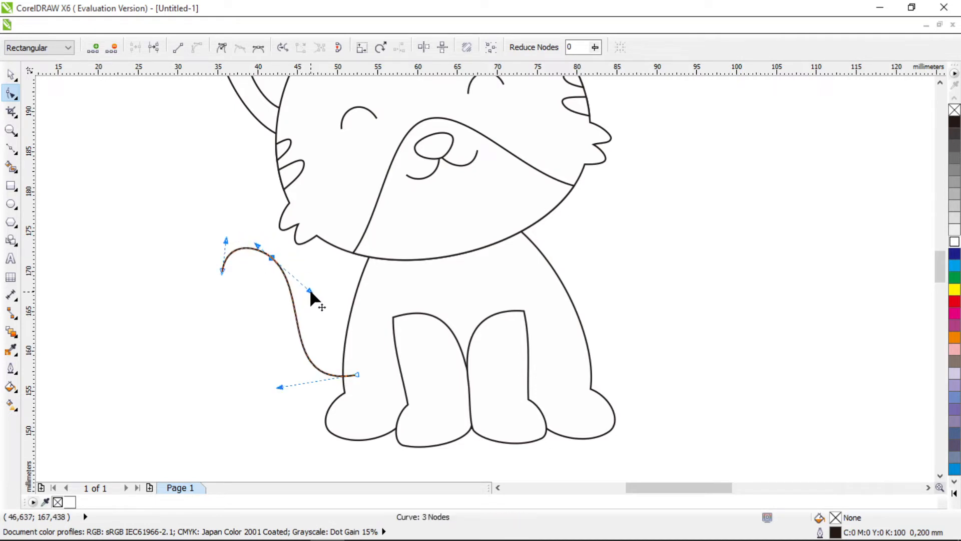
left_click_drag(273, 260, 223, 244)
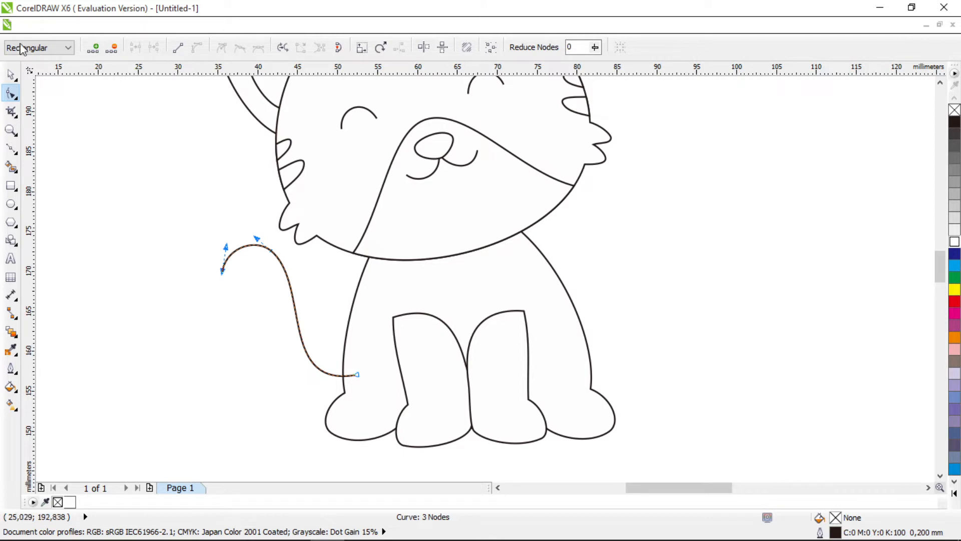
- Set the tail curve's outline width to 4.0 mm
left_click(10, 75)
left_click(640, 48)
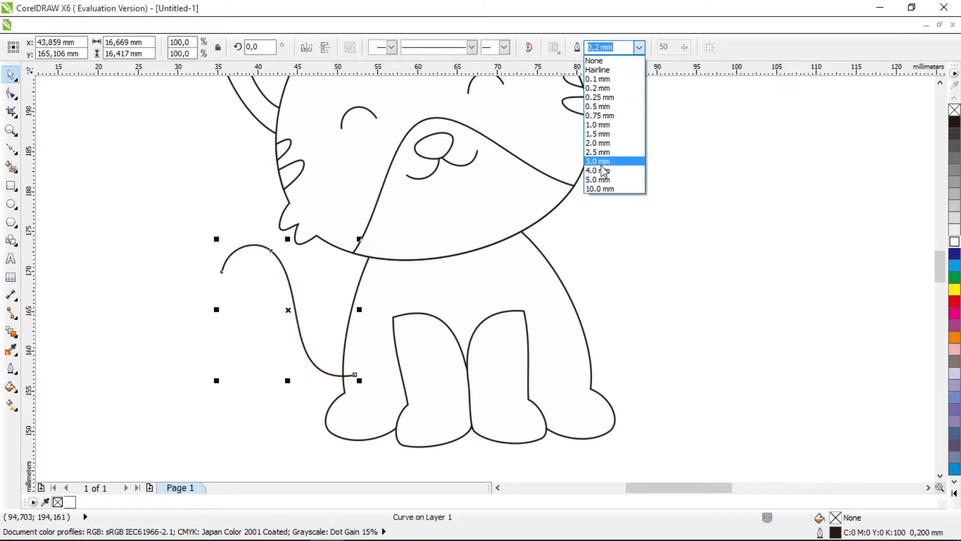
left_click(601, 171)
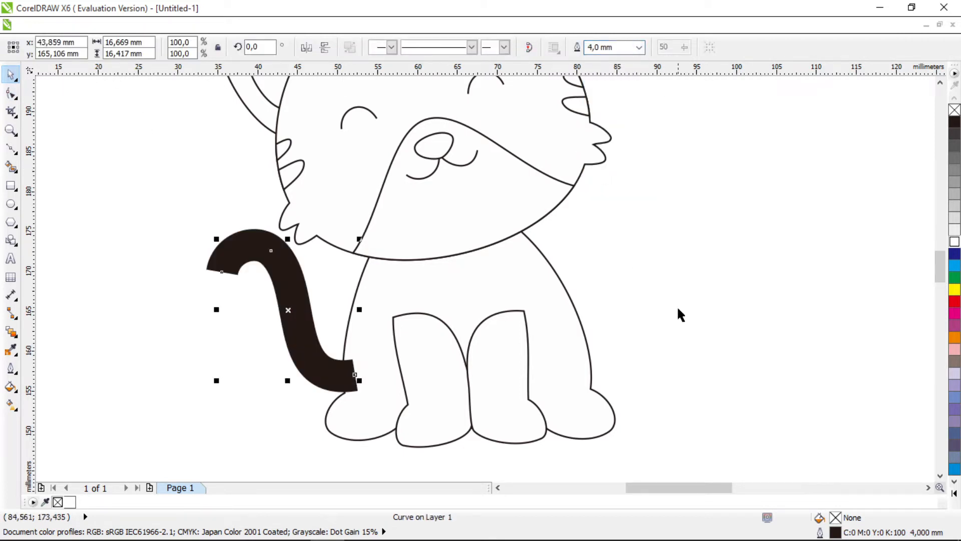
- Convert the tail's thick outline to an object and delete the corner nodes at its tip so the end is rounded
key("F10")
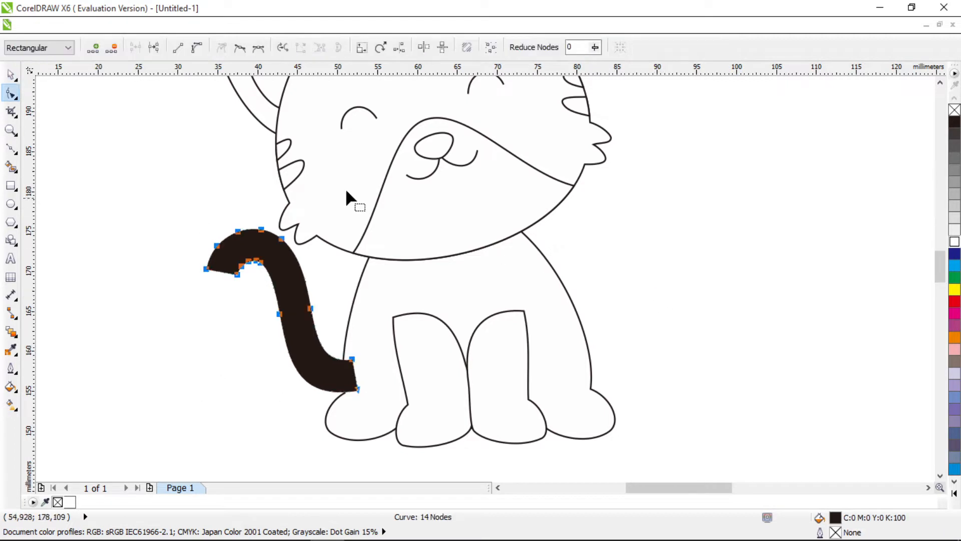
left_click(222, 305)
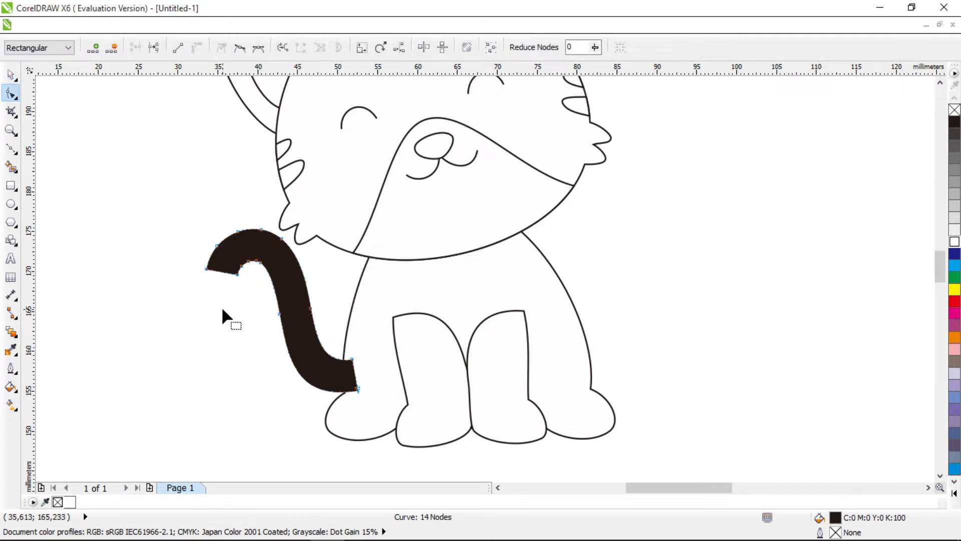
double_click(206, 269)
left_click_drag(228, 289, 244, 273)
key("Delete")
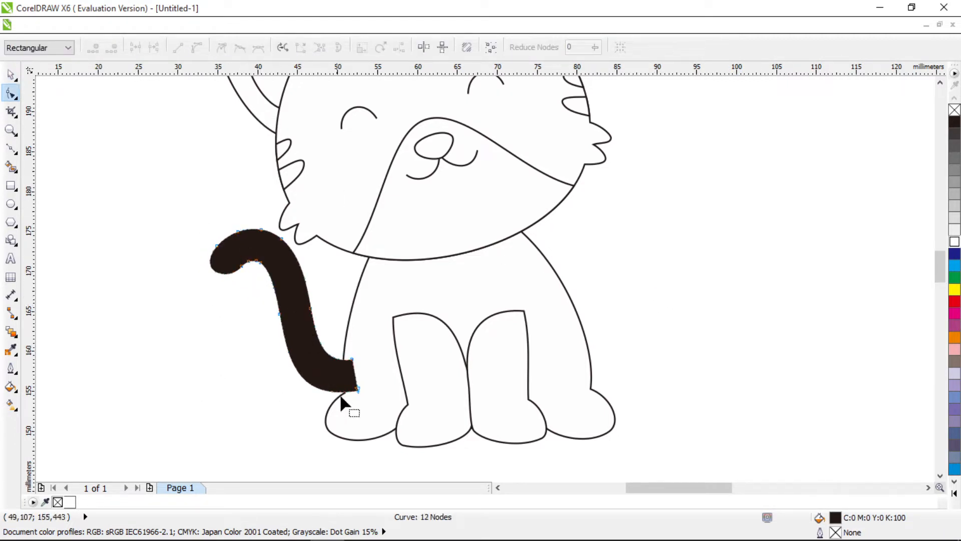
- Narrow the tail's base inside the body and delete surplus nodes along both edges to slim and smooth the shape
left_click_drag(359, 387, 337, 332)
left_click_drag(330, 293, 268, 331)
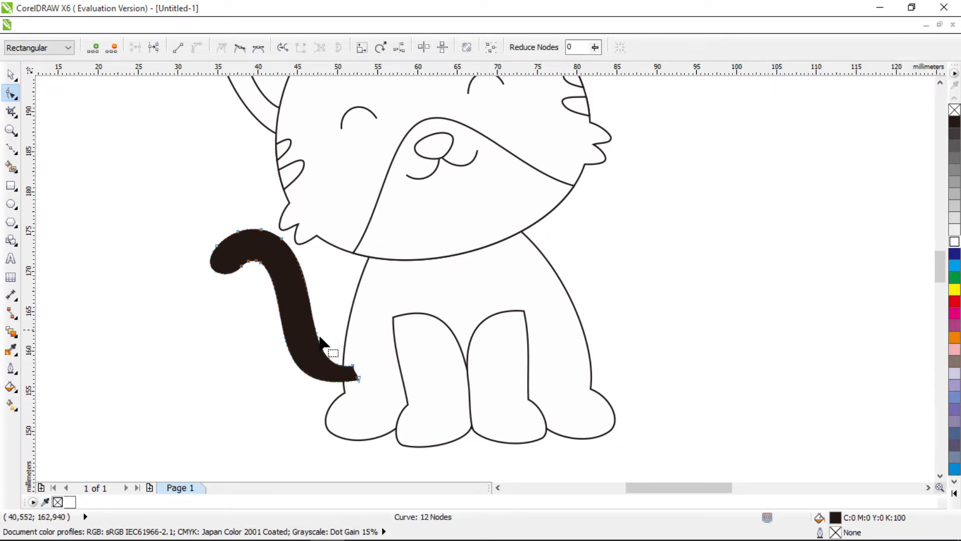
key("Delete")
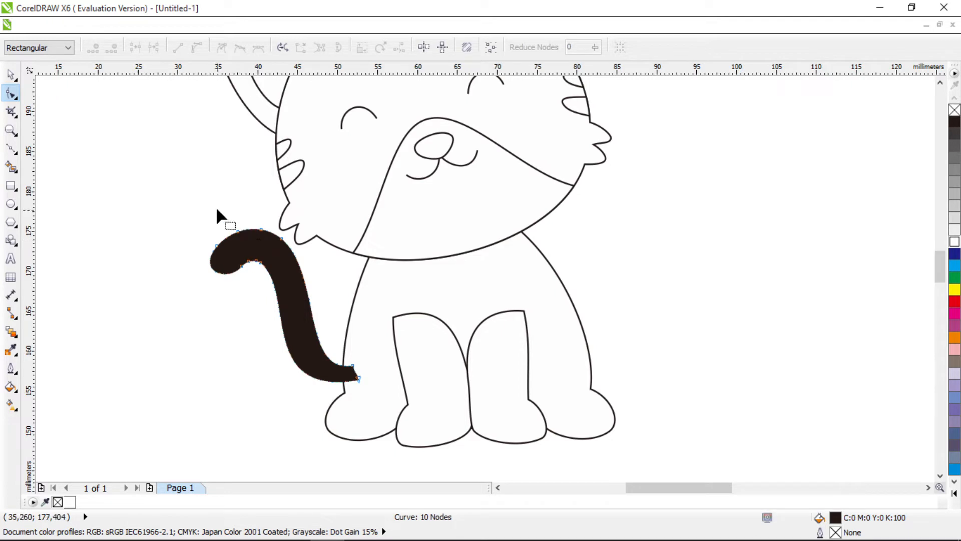
key("Delete")
left_click_drag(267, 244, 257, 262)
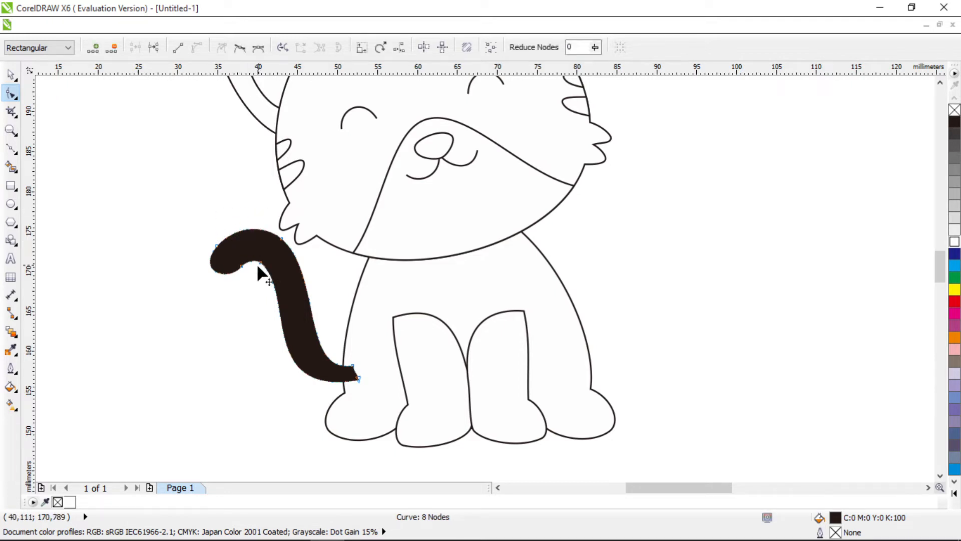
key("Delete")
left_click_drag(239, 180, 277, 389)
left_click(9, 75)
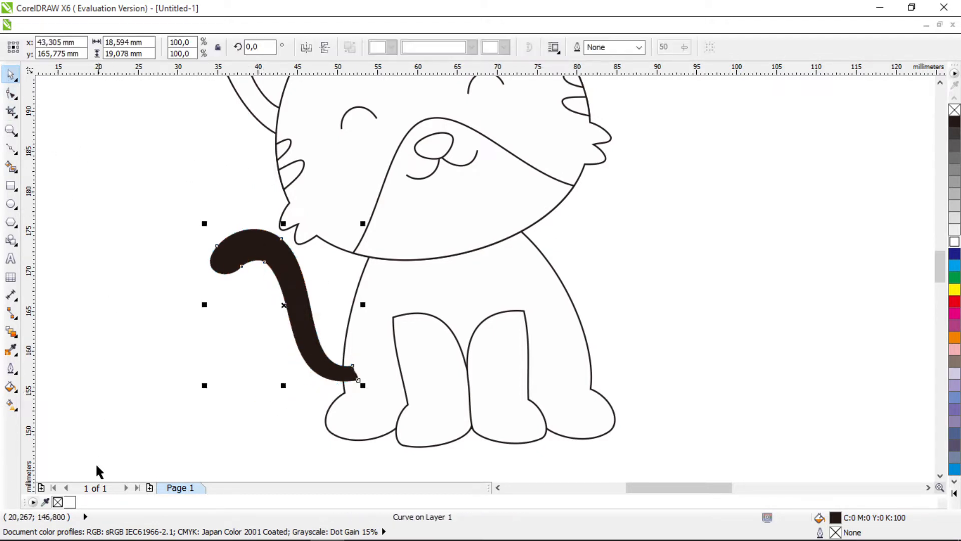
- Fill the tail white and add a one-step outside contour with a 1 mm offset
left_click(70, 502)
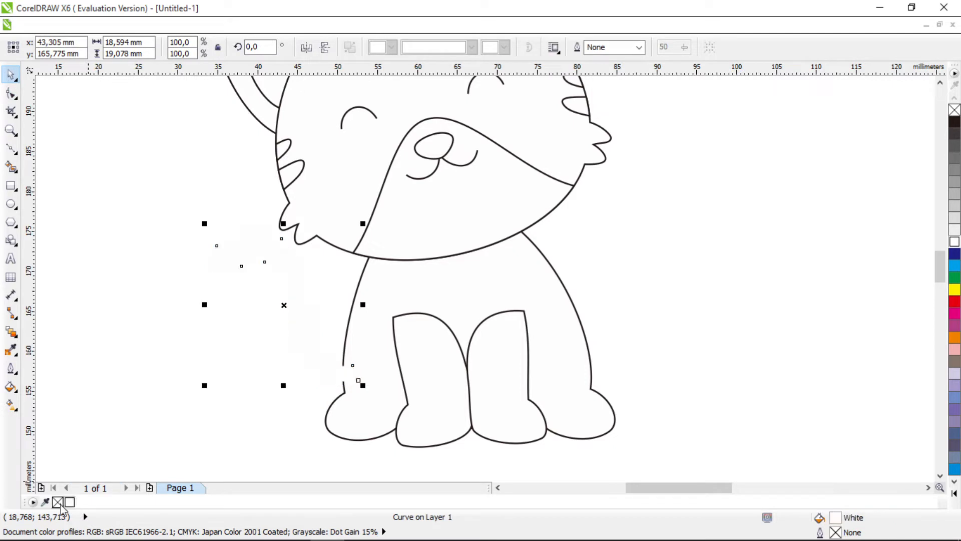
left_click(14, 334)
left_click(60, 346)
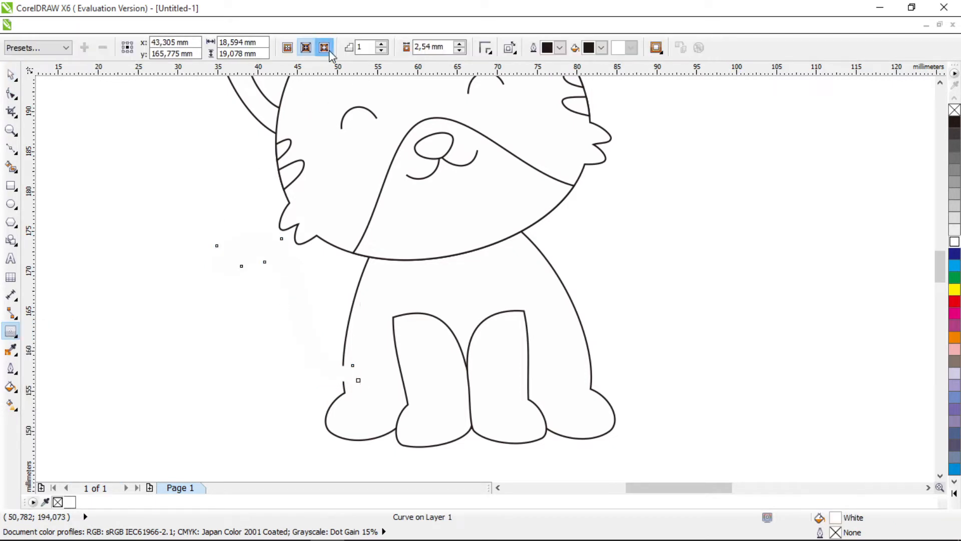
left_click(326, 49)
left_click_drag(438, 47, 351, 86)
type("1")
left_click(197, 171)
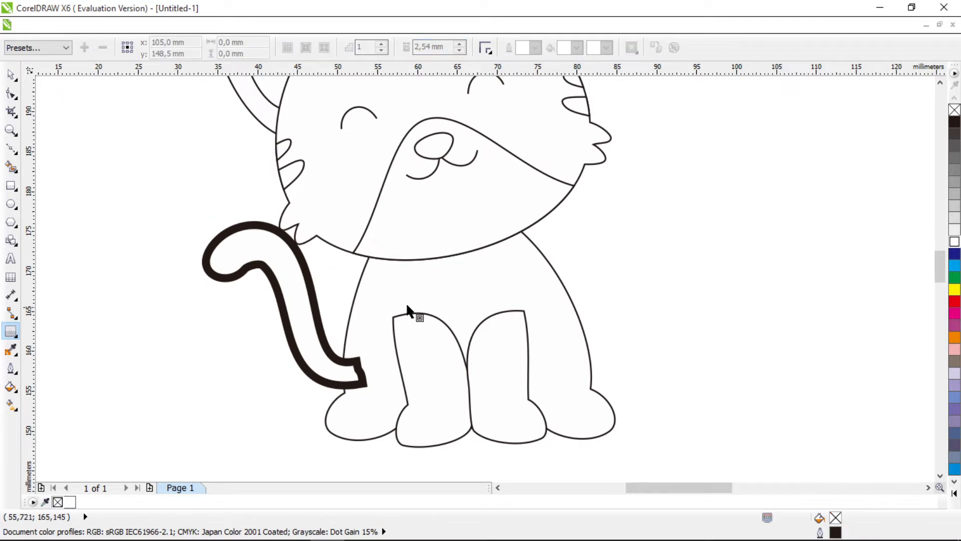
- Remove the body's outline and give the body a one-step outside contour with a 1 mm offset
left_click(406, 303)
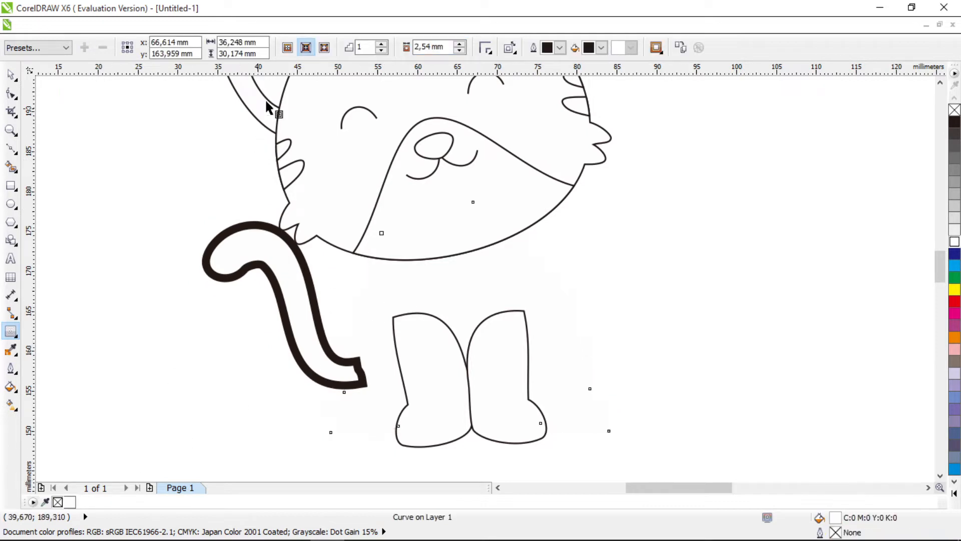
left_click(324, 47)
left_click_drag(444, 48, 390, 48)
type("1")
left_click(181, 163)
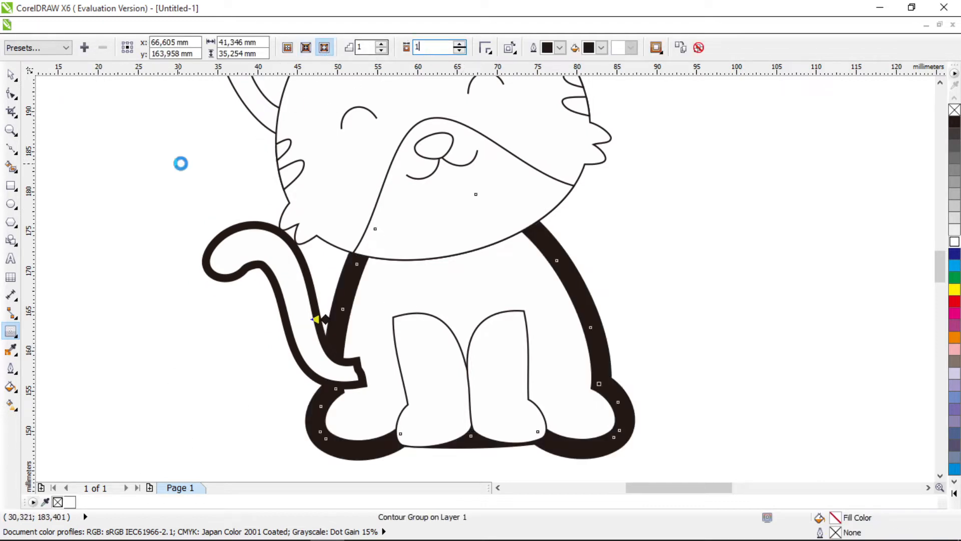
- Replace the left front leg's outline with a one-step outside contour at a 1 mm offset
left_click(419, 359)
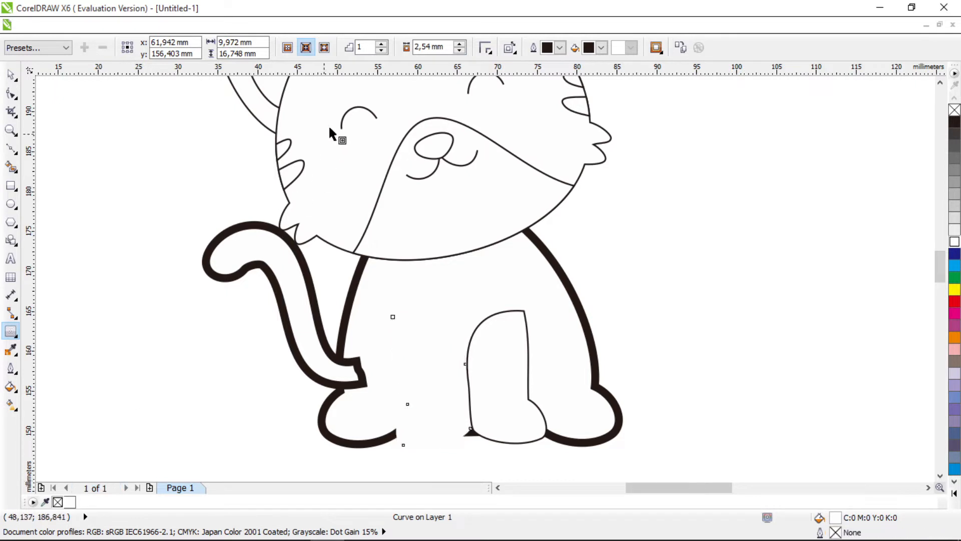
left_click(324, 47)
left_click_drag(443, 47, 415, 47)
type("1")
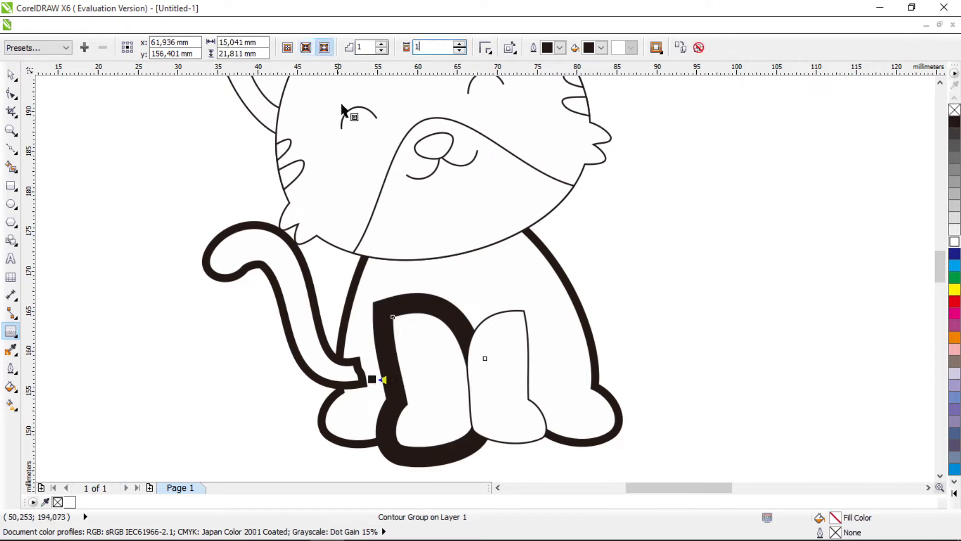
- Replace the right front leg's outline with a one-step outside contour at a 1.0 mm offset
left_click(495, 321)
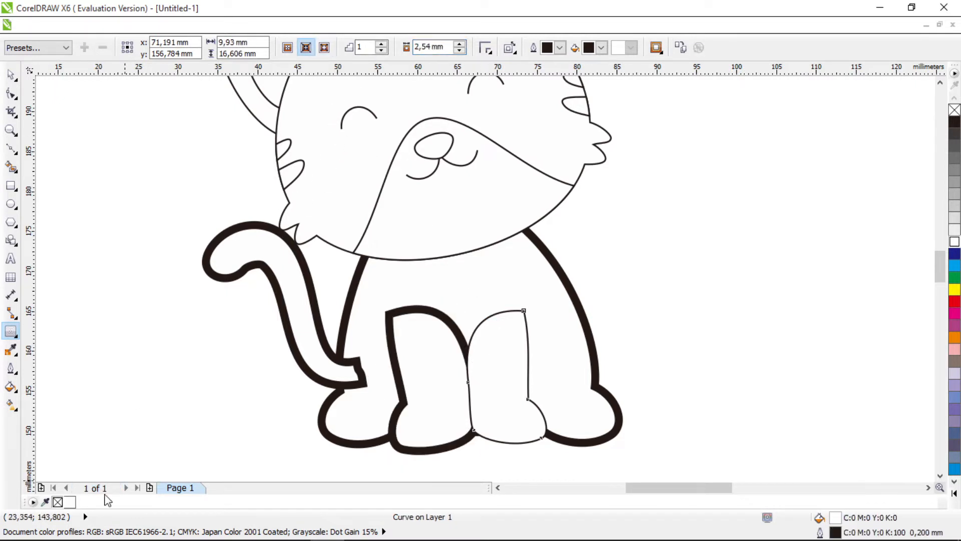
left_click(324, 47)
key("ctrl+z")
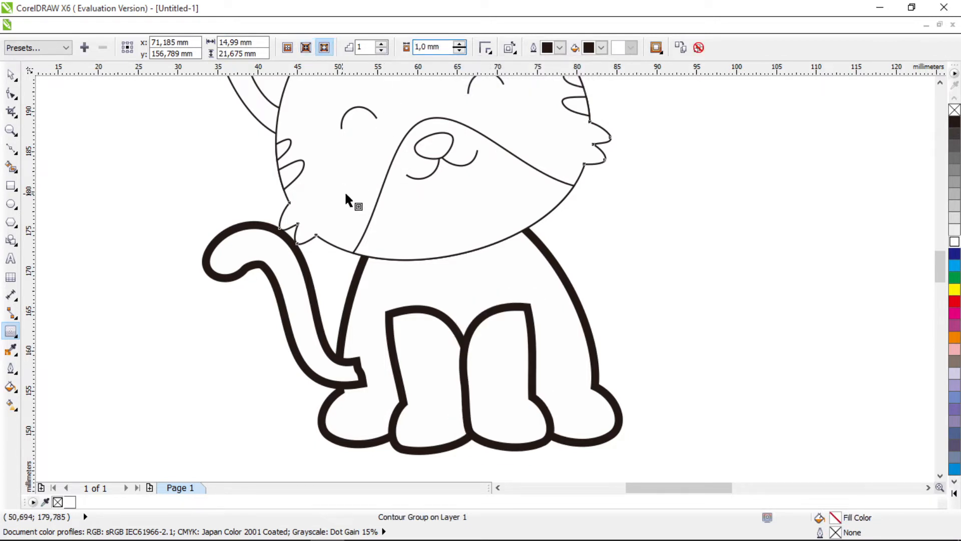
- Remove the head shape's outline and add an outside contour matching the body's 1 mm contour
left_click(345, 190)
left_click(323, 47)
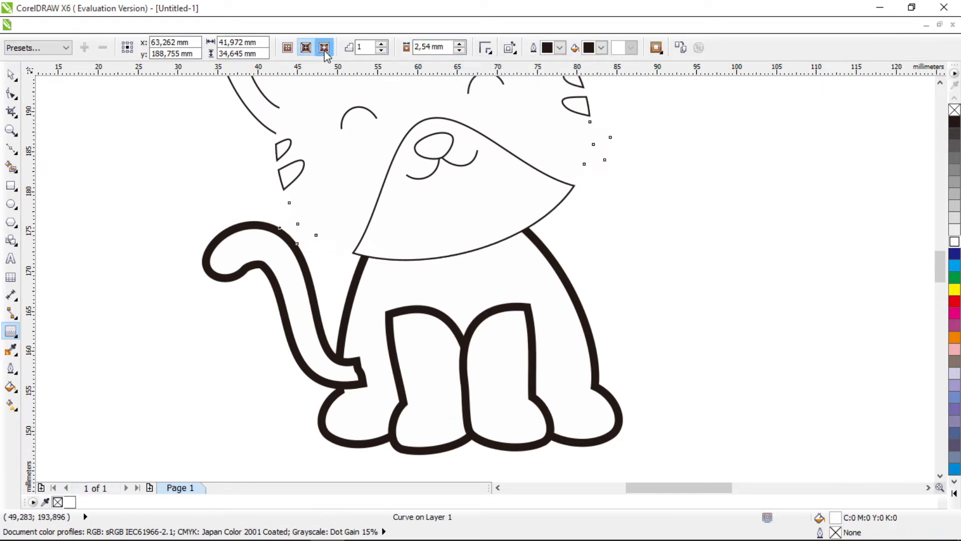
key("ctrl+z")
- Replace the muzzle's outline with a one-step outside contour at a 1 mm offset
left_click(501, 153)
scroll(444, 253, "up", 1)
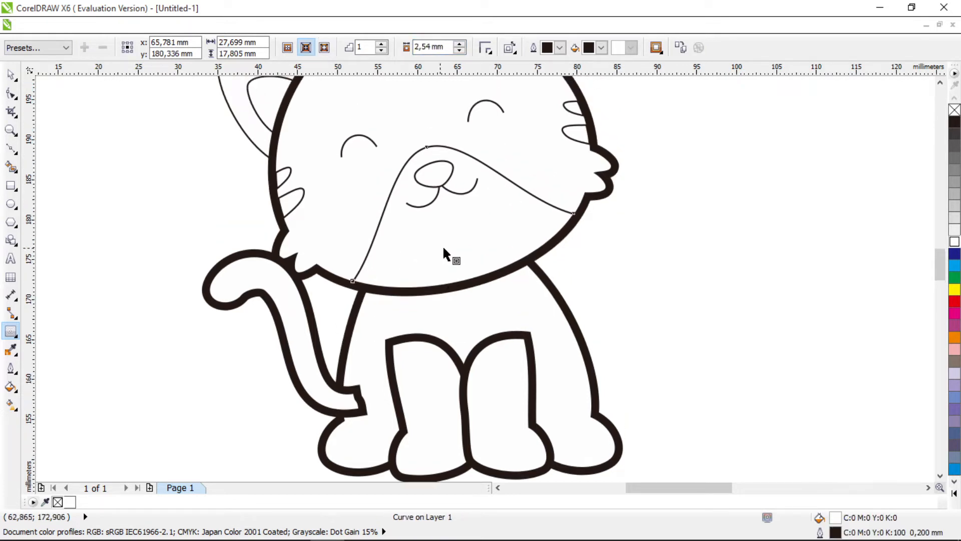
left_click(324, 47)
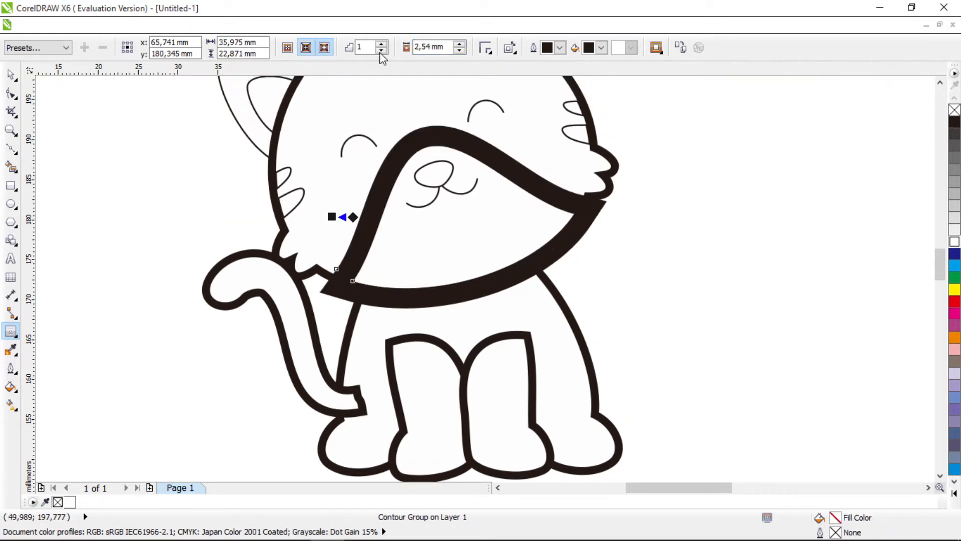
left_click_drag(443, 47, 386, 47)
type("1")
left_click(138, 190)
- Remove the left outer ear's outline and apply a one-step outside contour with a 1 mm offset
scroll(320, 207, "up", 3)
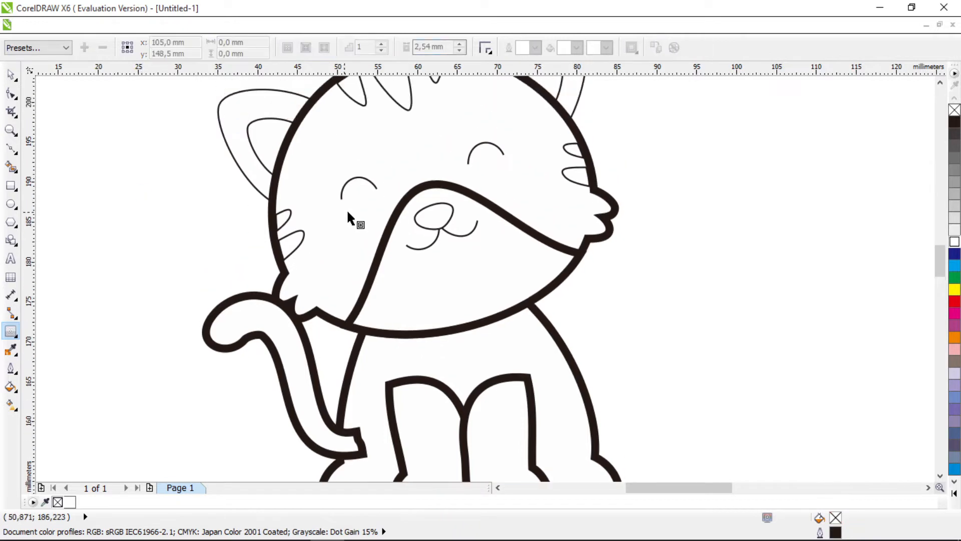
left_click(241, 203)
right_click(59, 502)
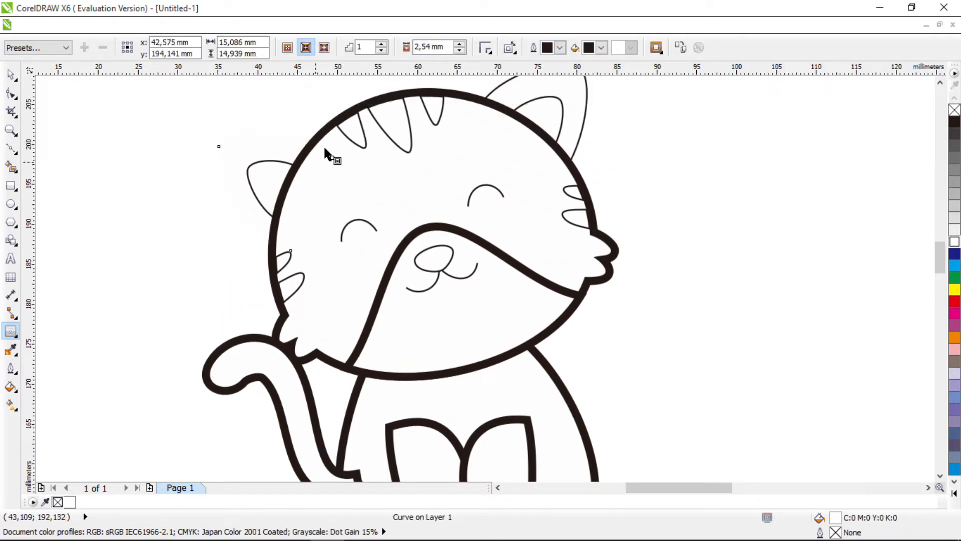
left_click(325, 48)
double_click(443, 48)
type("1")
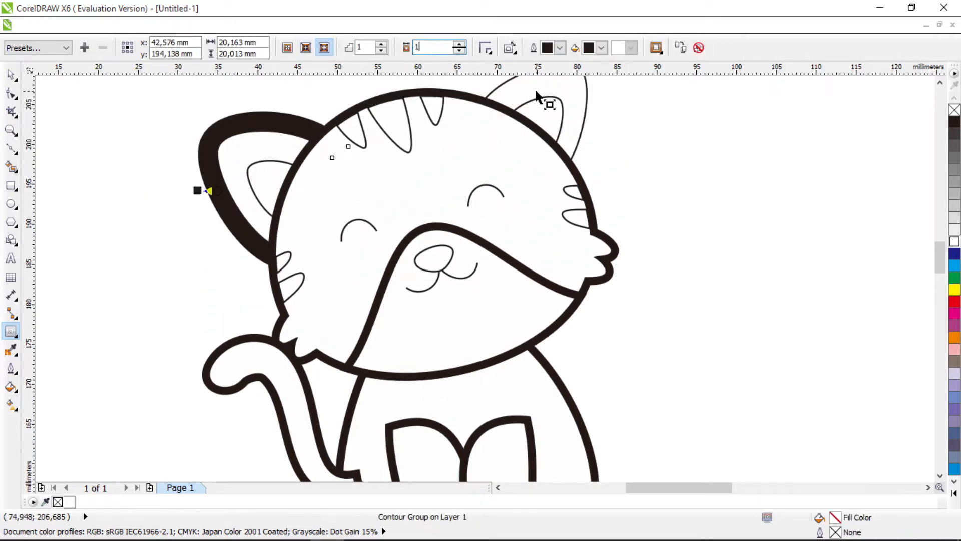
- Remove the right outer ear's outline and apply a one-step outside contour with a 1 mm offset
left_click(535, 90)
right_click(325, 45)
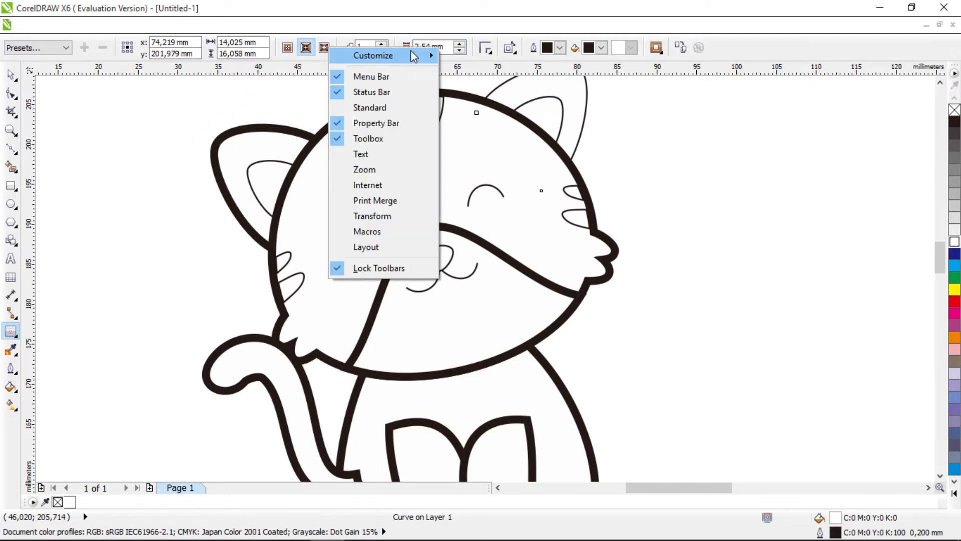
left_click(386, 24)
right_click(59, 502)
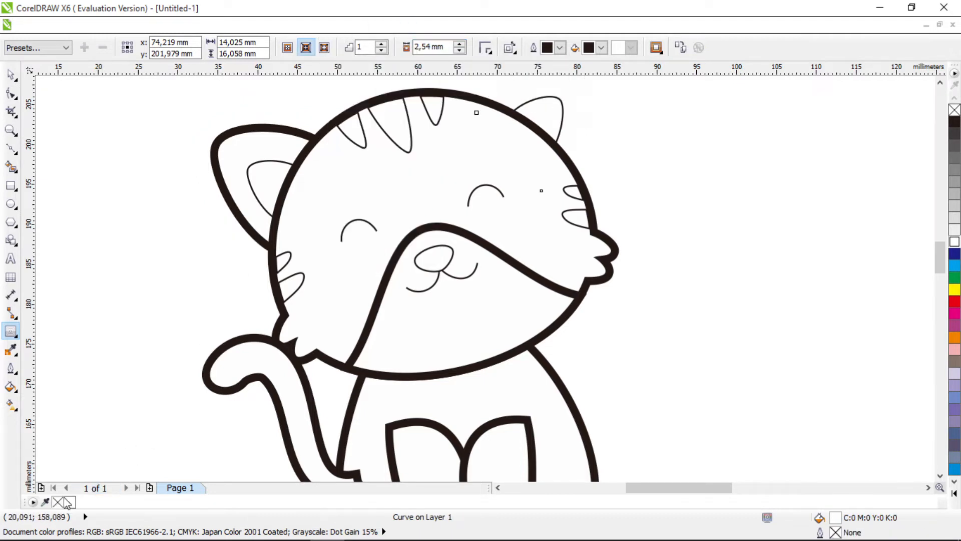
left_click(324, 47)
double_click(422, 50)
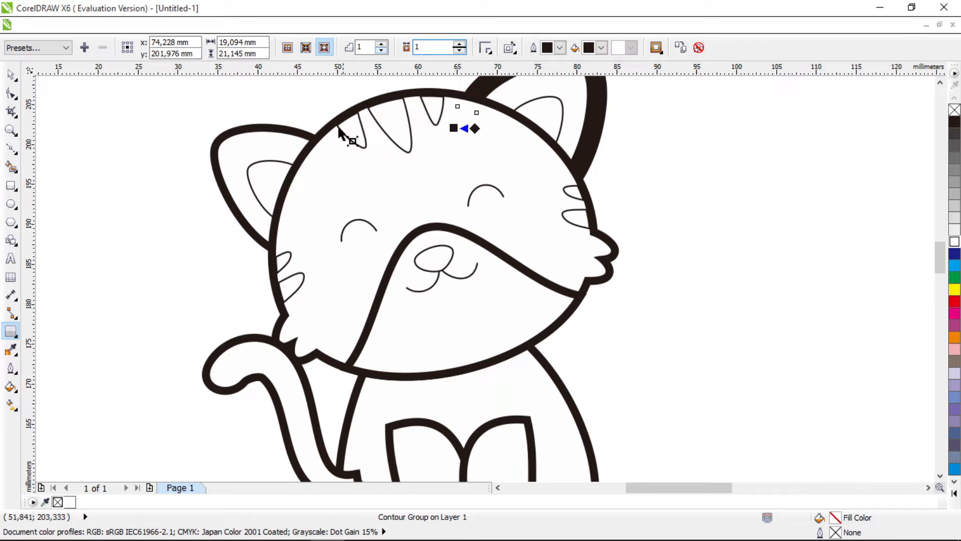
- Replace the left inner ear's outline with a one-step outside contour at a 1 mm offset
left_click(262, 171)
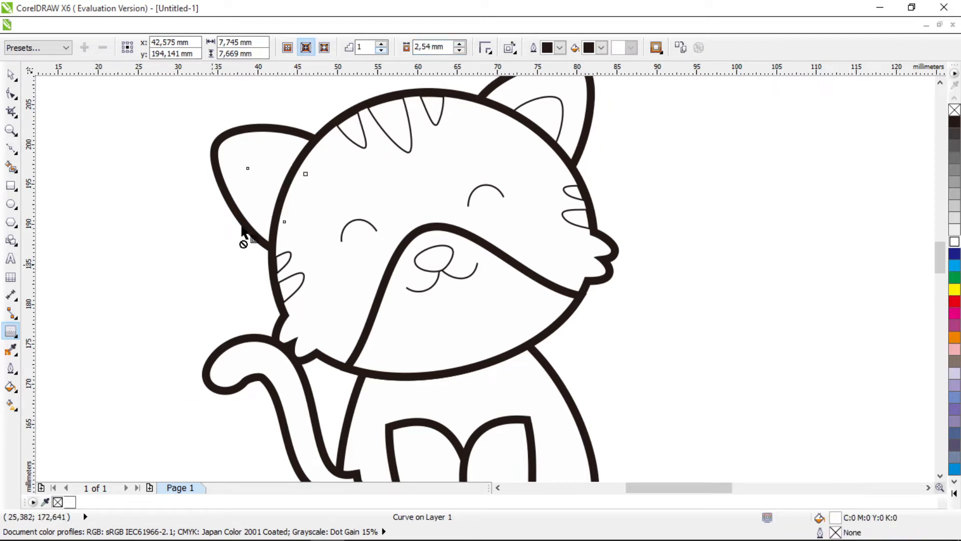
left_click(325, 47)
double_click(448, 47)
type("1")
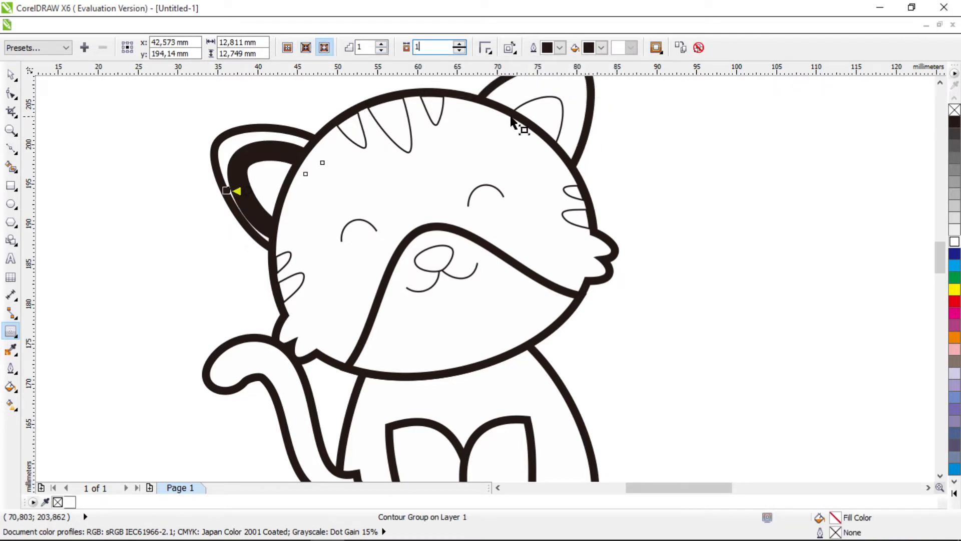
- Replace the right inner ear's outline with a one-step outside contour at a 1 mm offset
left_click(539, 89)
left_click(532, 101)
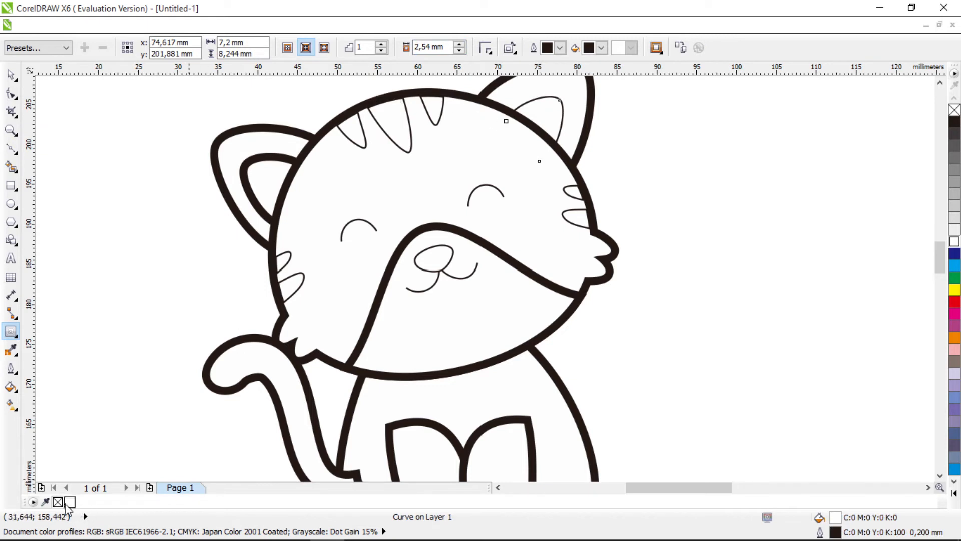
left_click(324, 47)
double_click(448, 47)
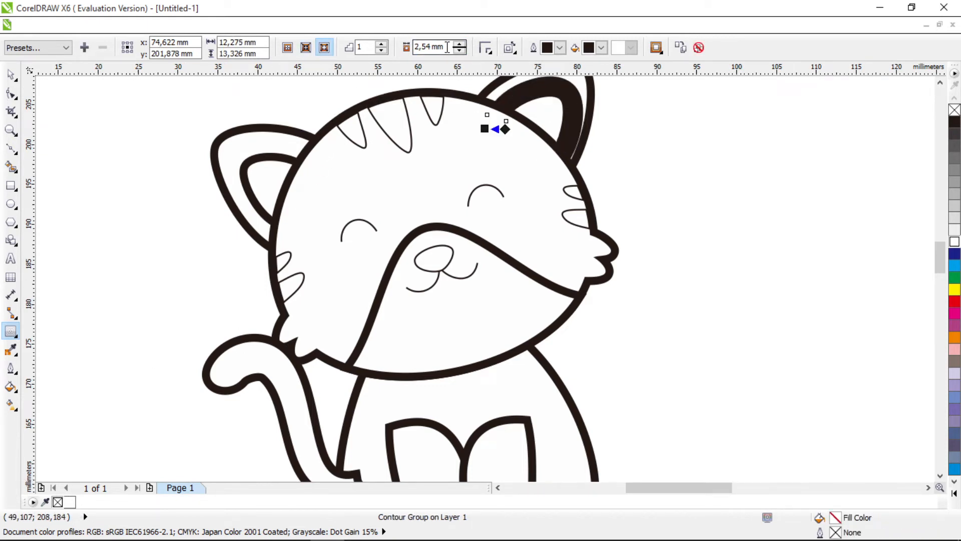
type("1")
left_click(315, 111)
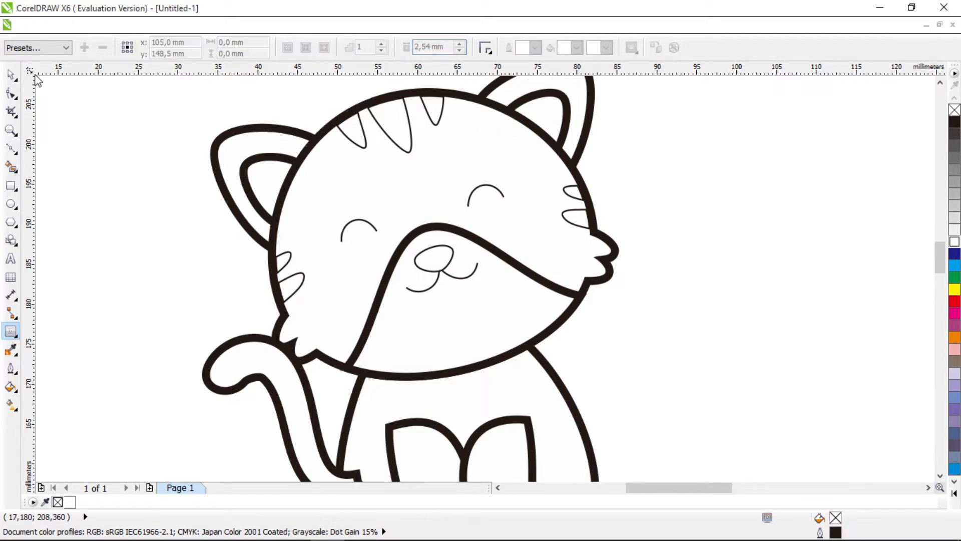
left_click(10, 74)
left_click(364, 136)
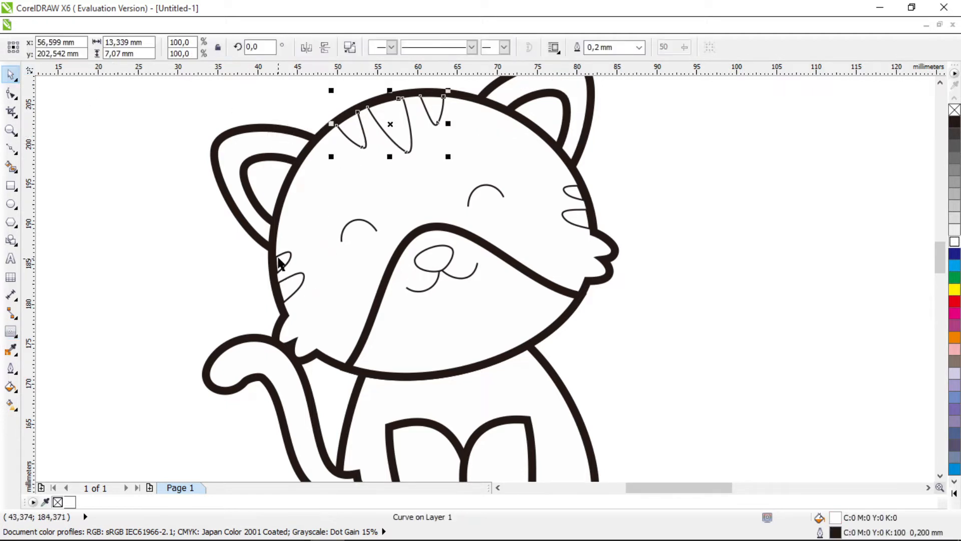
left_click(289, 261, "shift")
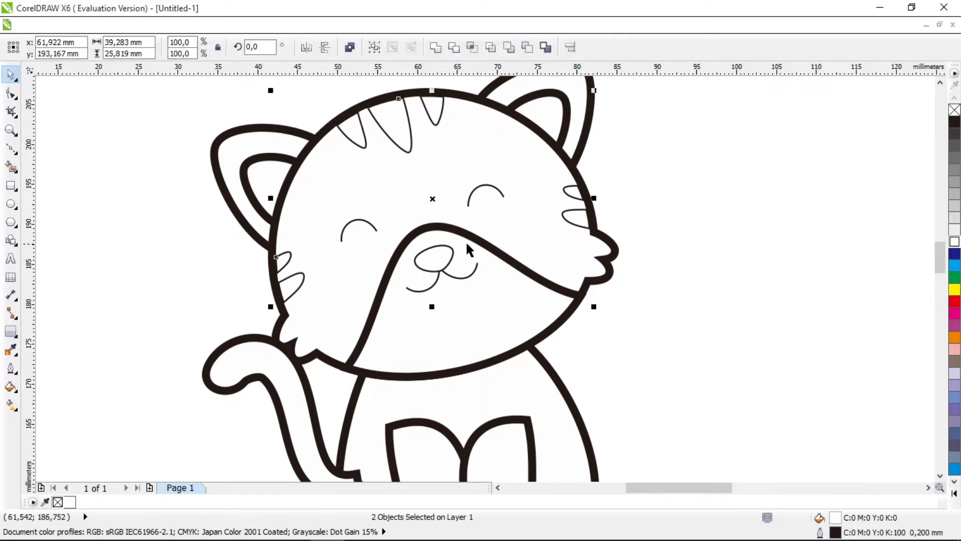
left_click(713, 216)
- Fill the cat's nose with black
left_click(440, 264)
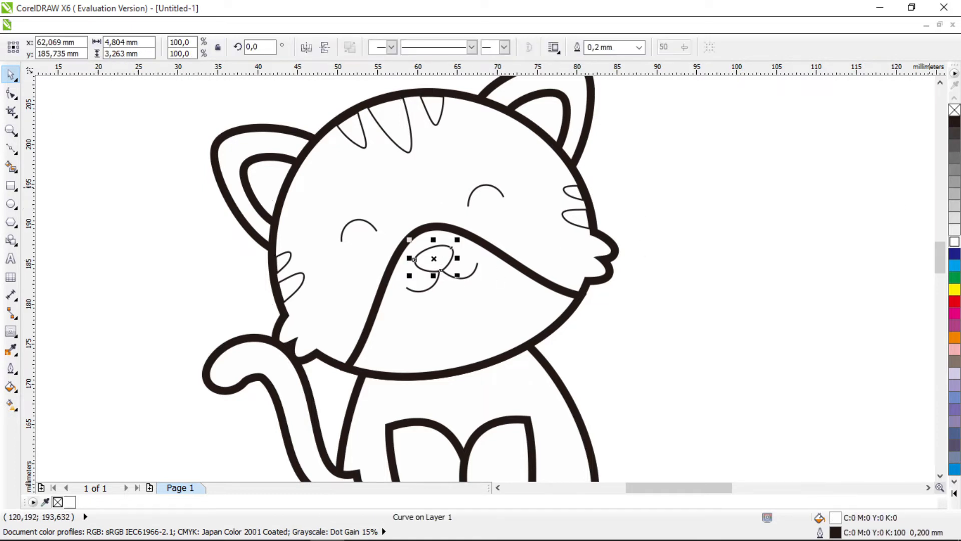
left_click(955, 123)
left_click(622, 215)
scroll(623, 215, "down", 3)
scroll(506, 196, "up", 3)
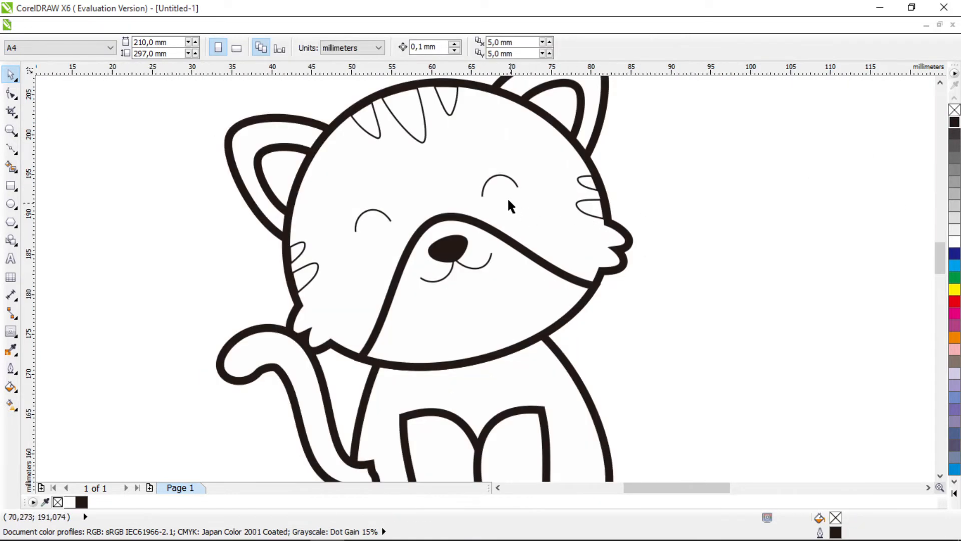
- Set the right eye arc's outline width to 1.0 mm and convert that outline to an object
left_click(518, 186)
left_click(639, 47)
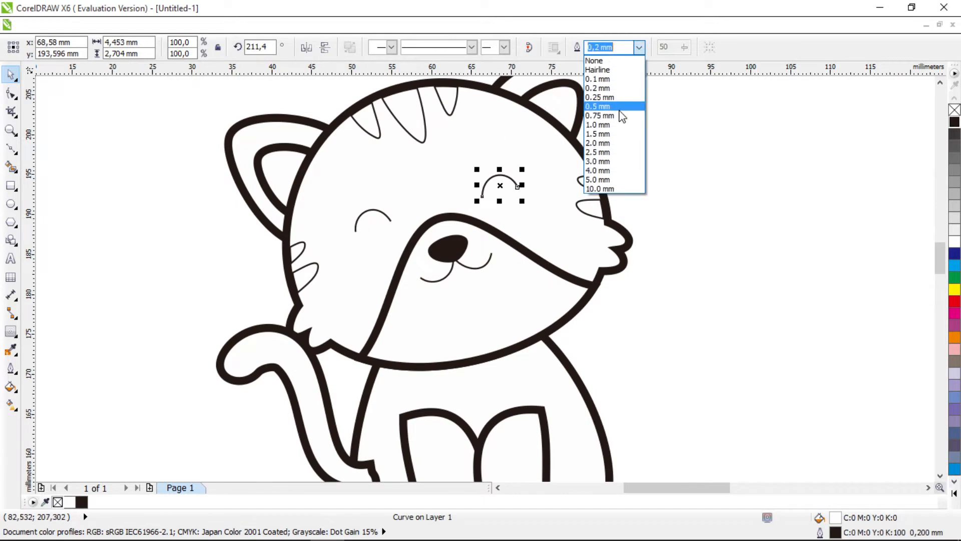
left_click(611, 141)
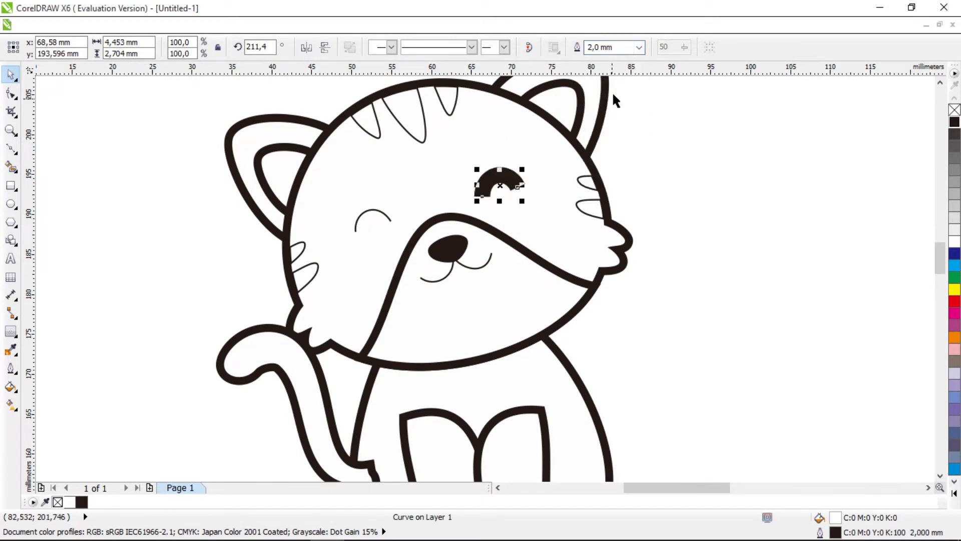
left_click(639, 48)
left_click(616, 122)
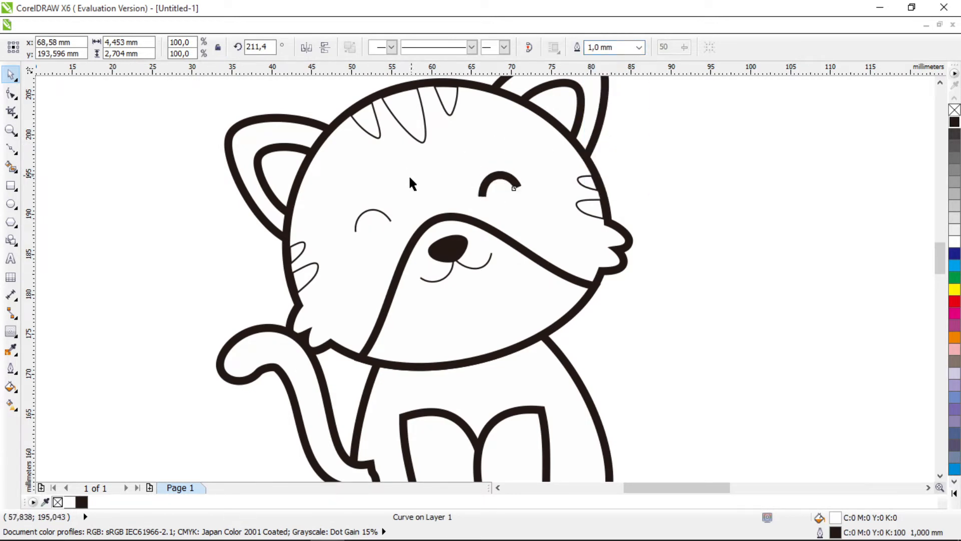
key("F10")
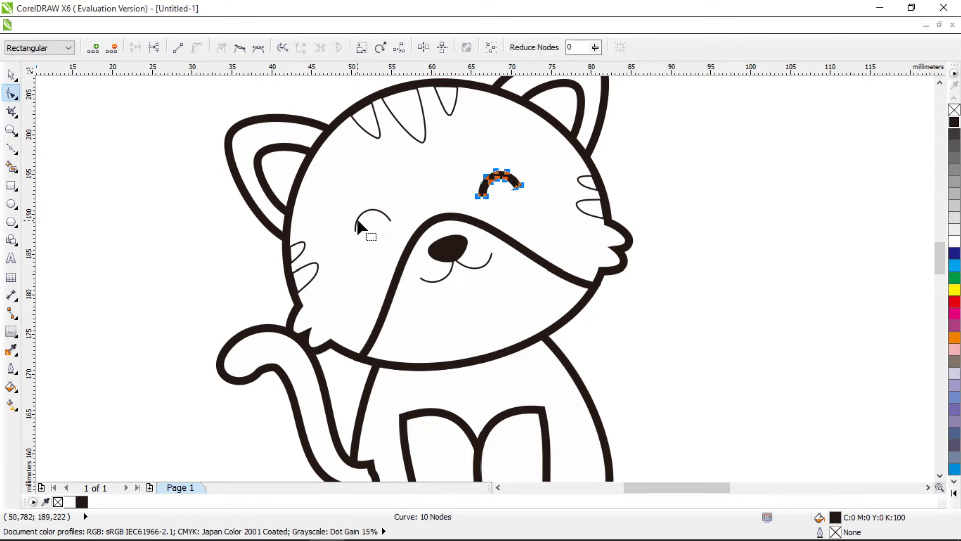
- Give the left eye arc a 1.0 mm outline, convert it to an object and turn all its segments into curves
left_click(358, 225)
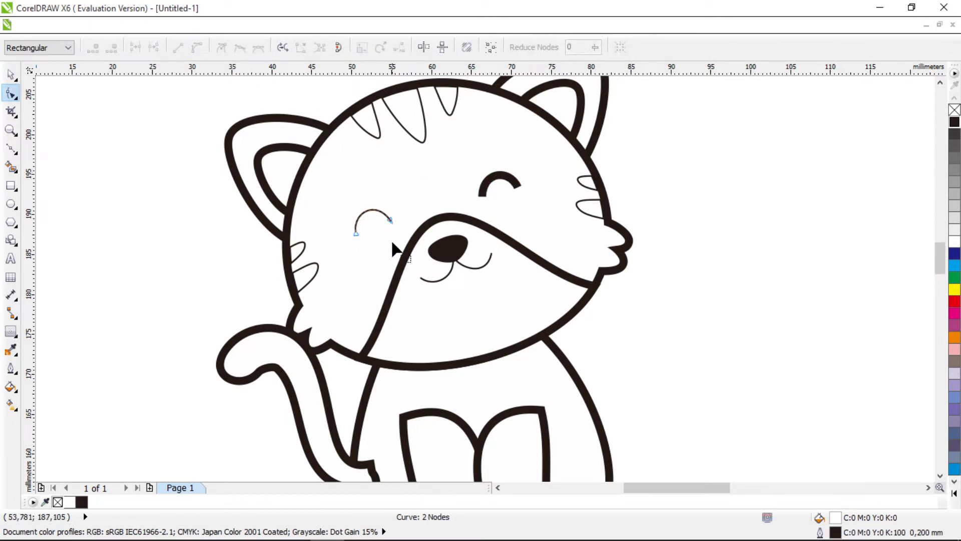
left_click(10, 74)
left_click(639, 47)
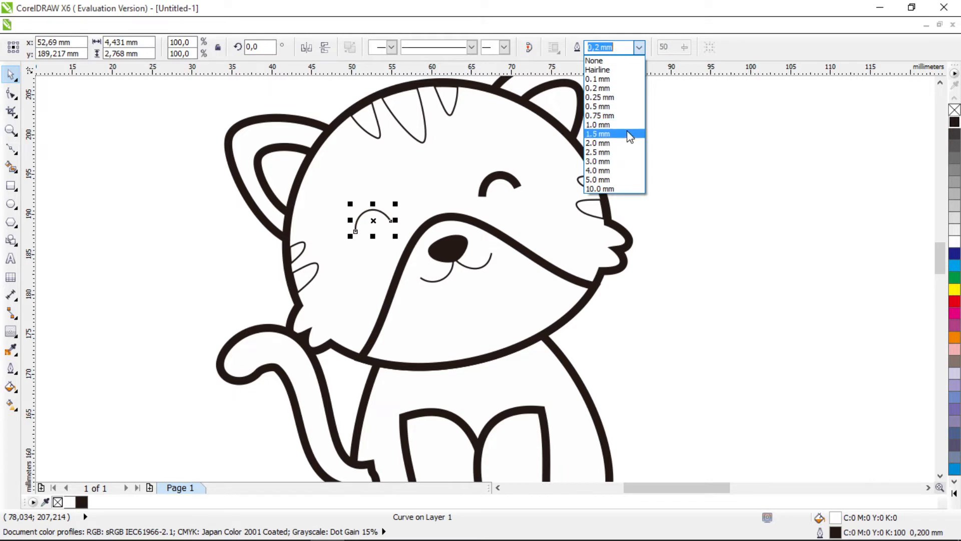
left_click(627, 124)
key("ctrl+shift+q")
key("F10")
key("ctrl+a")
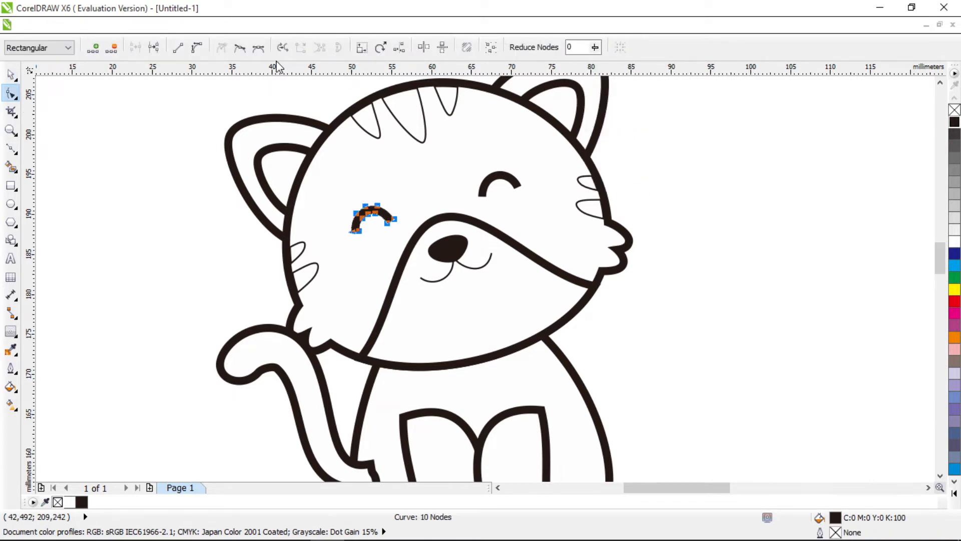
left_click(196, 47)
- Round both ends of the left eye by adding nodes near each end and deleting the corner nodes
scroll(348, 218, "up", 1)
left_click(355, 240)
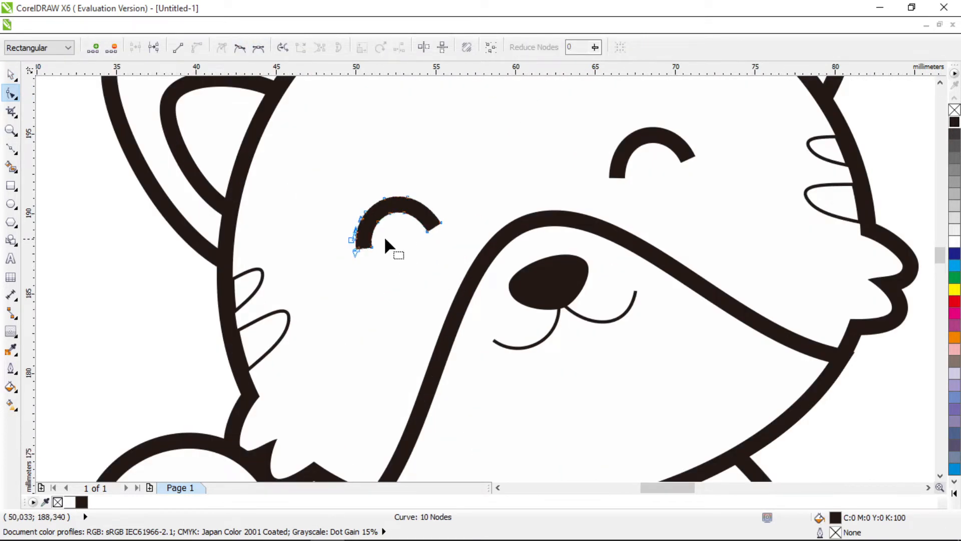
key("plus")
left_click(372, 239)
key("plus")
left_click_drag(334, 266, 396, 253)
key("Delete")
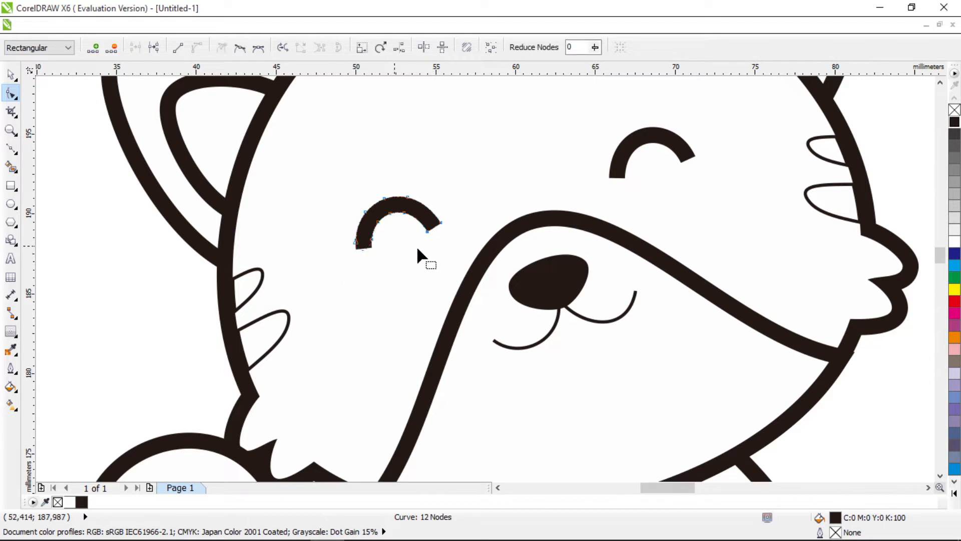
double_click(422, 223)
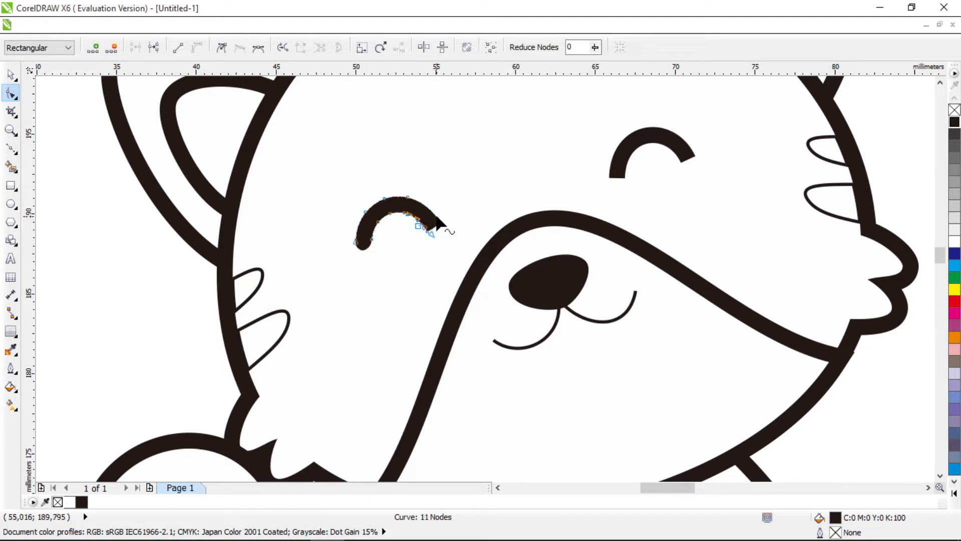
double_click(436, 216)
left_click_drag(453, 217, 424, 240)
key("Delete")
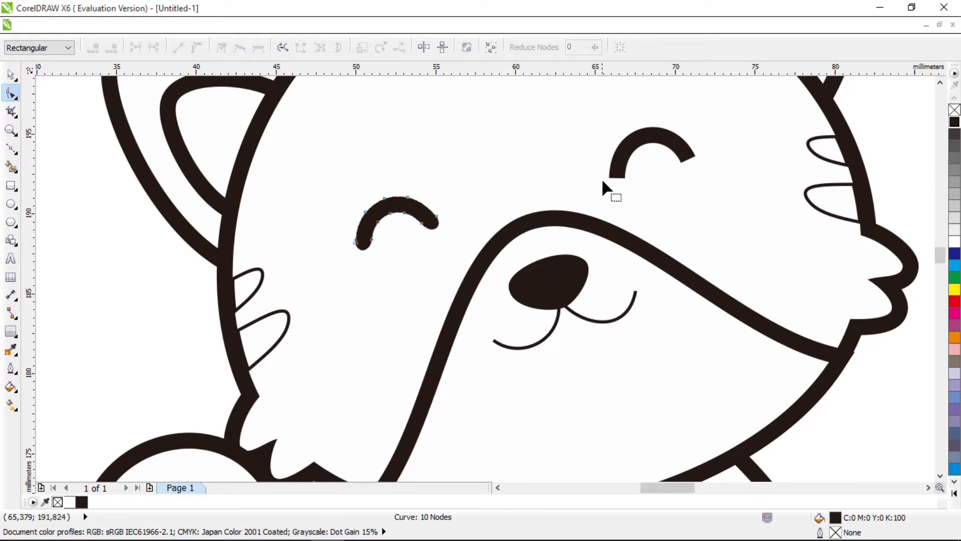
- Round both ends of the right eye by adding nodes near each end and deleting the corner nodes
left_click(615, 172)
double_click(613, 170)
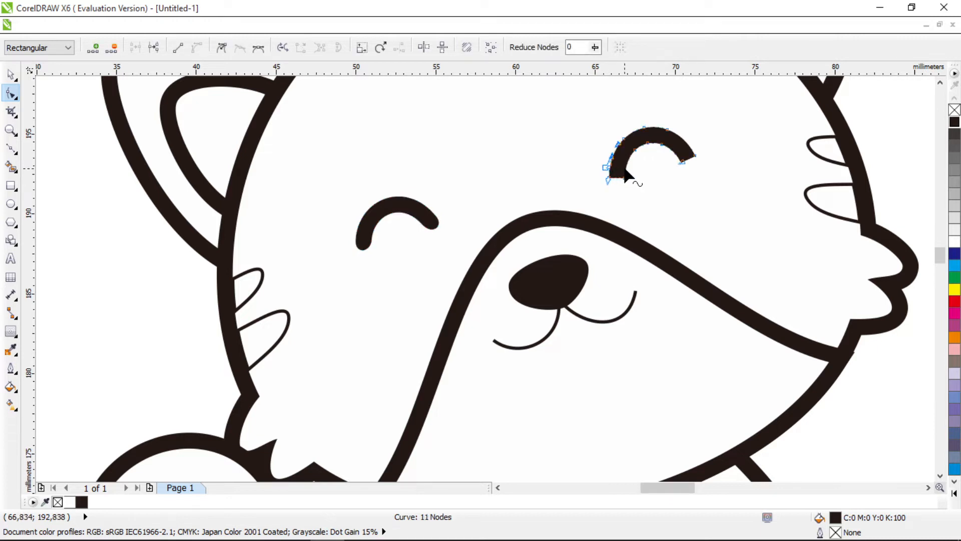
double_click(615, 177)
key("Delete")
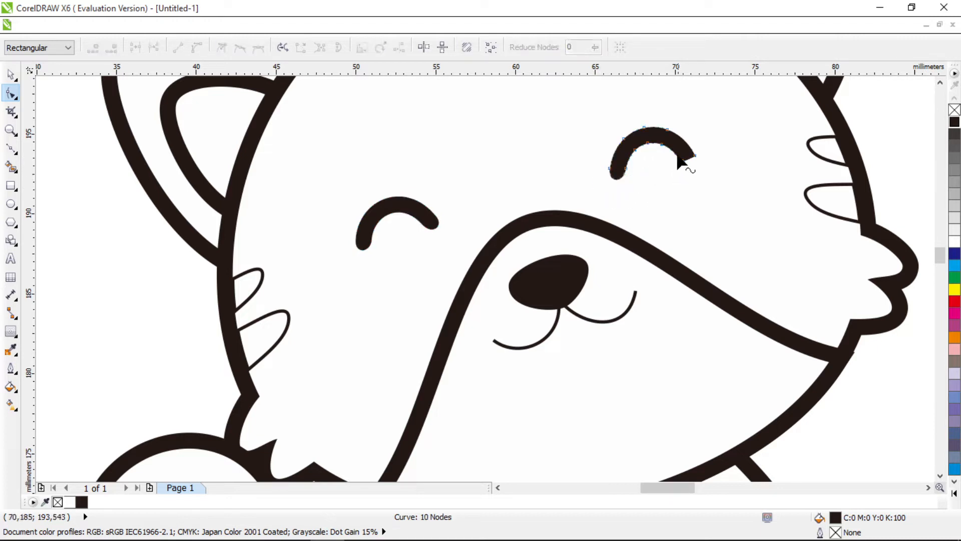
left_click(676, 157)
double_click(690, 148)
left_click_drag(707, 149, 696, 166)
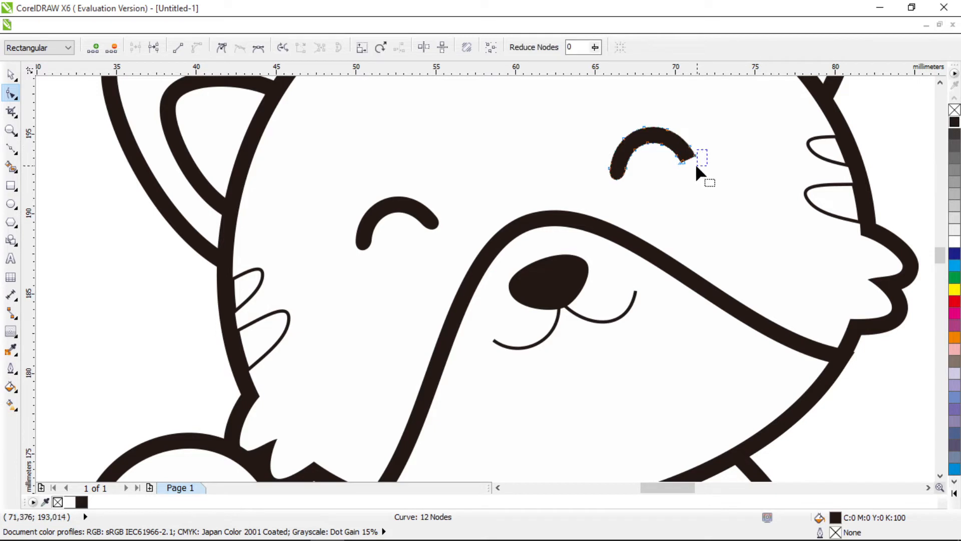
key("Delete")
scroll(682, 173, "down", 2)
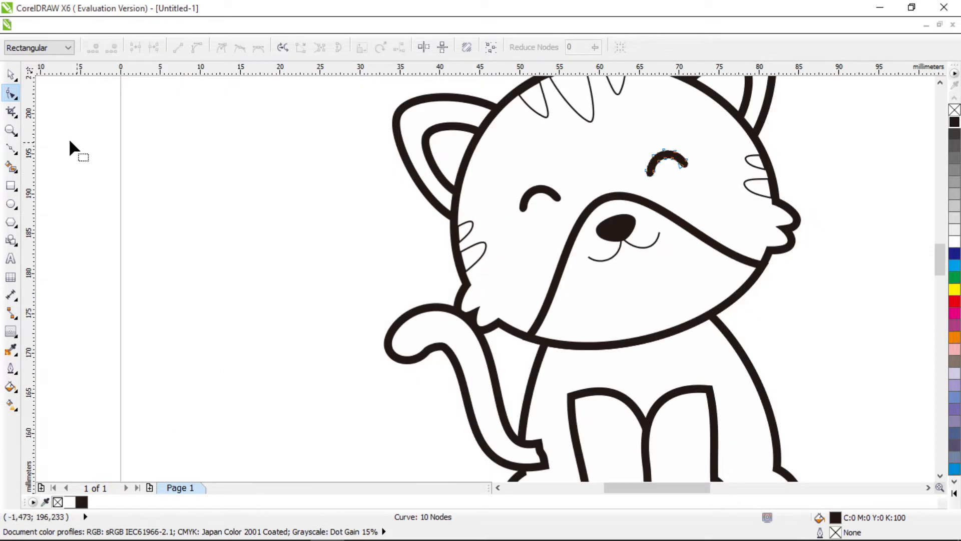
- Scale the tail down to about 16.4 by 16.6 mm and rotate it slightly counterclockwise against the body
left_click(11, 74)
left_click(245, 163)
scroll(324, 222, "down", 1)
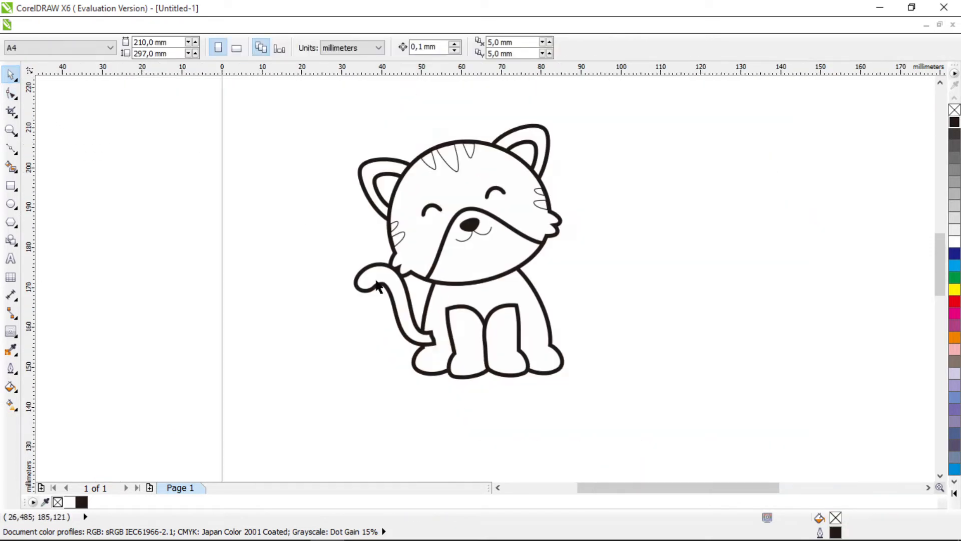
left_click(408, 303)
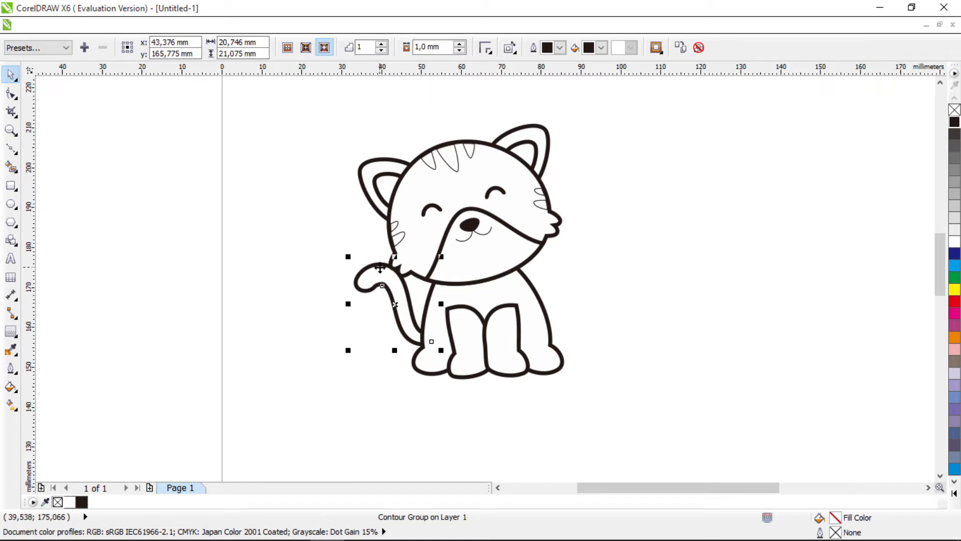
left_click_drag(349, 256, 397, 303)
left_click(395, 304)
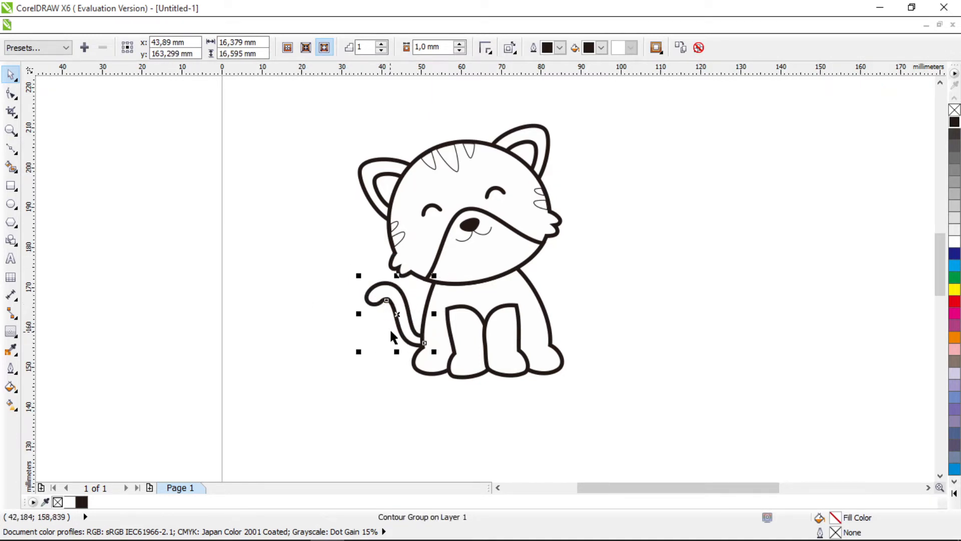
left_click(403, 295)
left_click_drag(434, 275, 429, 268)
left_click(334, 313)
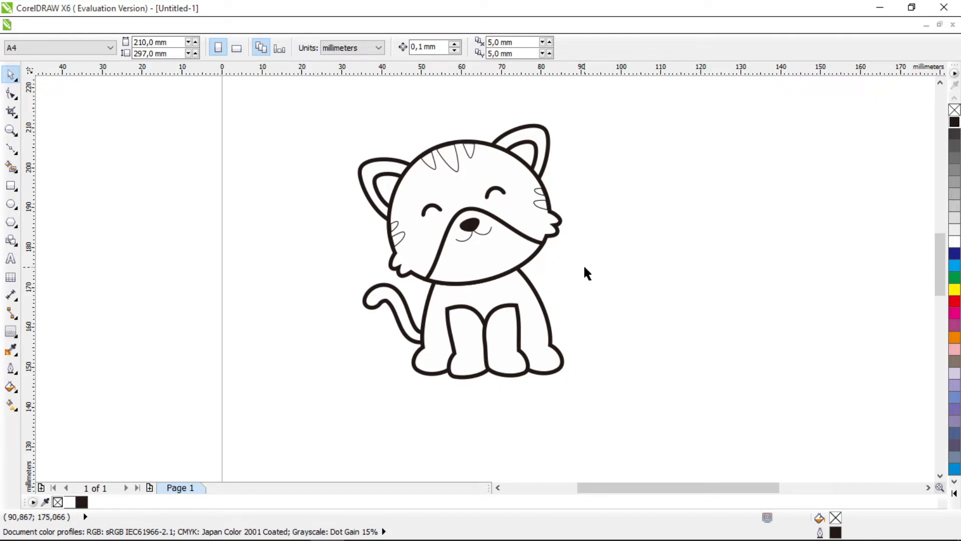
- Set the mouth curve's outline width to 1.0 mm and convert that outline to an object
scroll(479, 205, "up", 2)
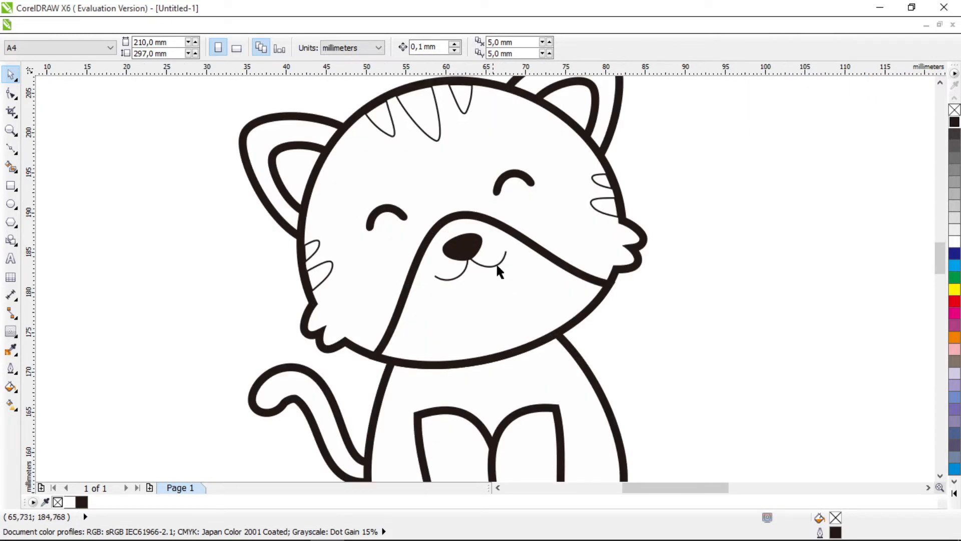
left_click(500, 241)
left_click(639, 47)
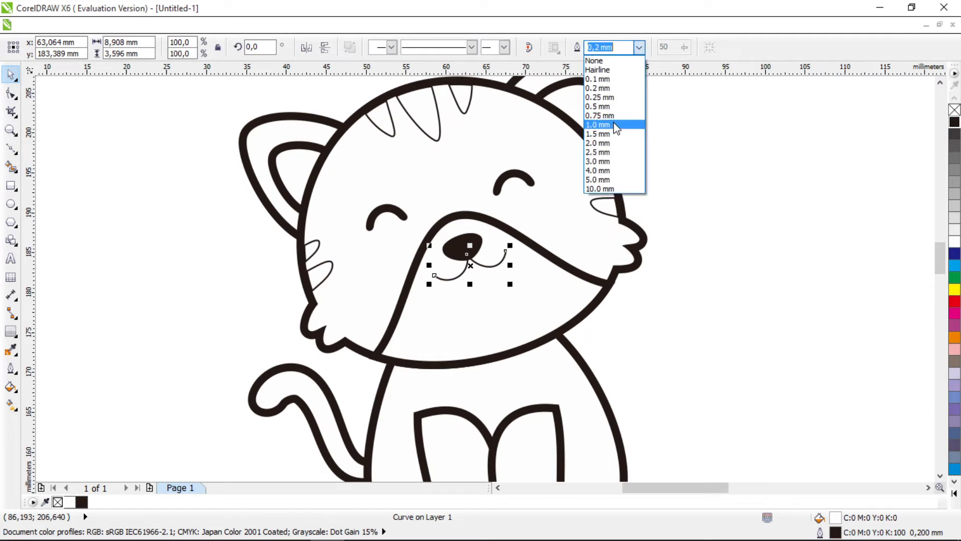
left_click(614, 127)
key("ctrl+shift+q")
key("F10")
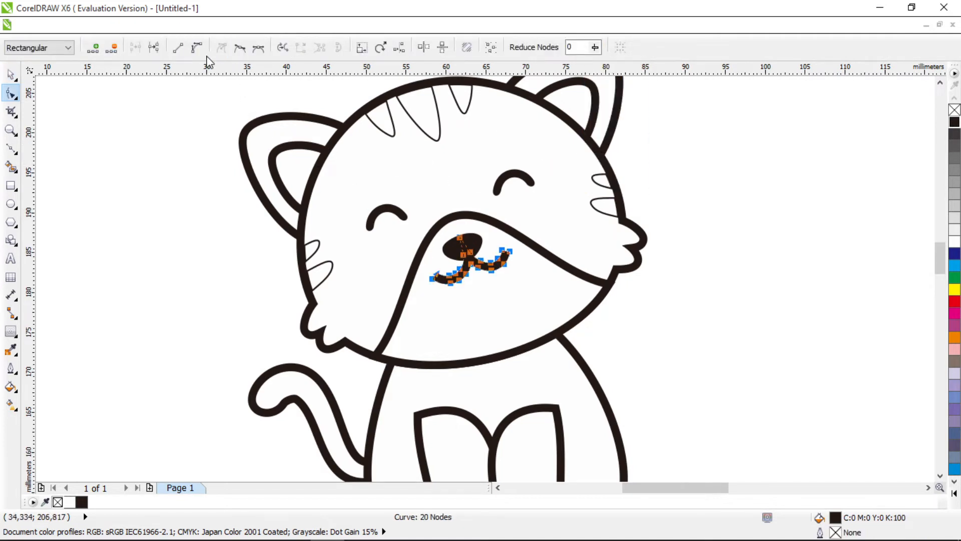
- Round the mouth's left end by adding a node on each edge and deleting the end's corner nodes
scroll(434, 276, "up", 4)
double_click(442, 302)
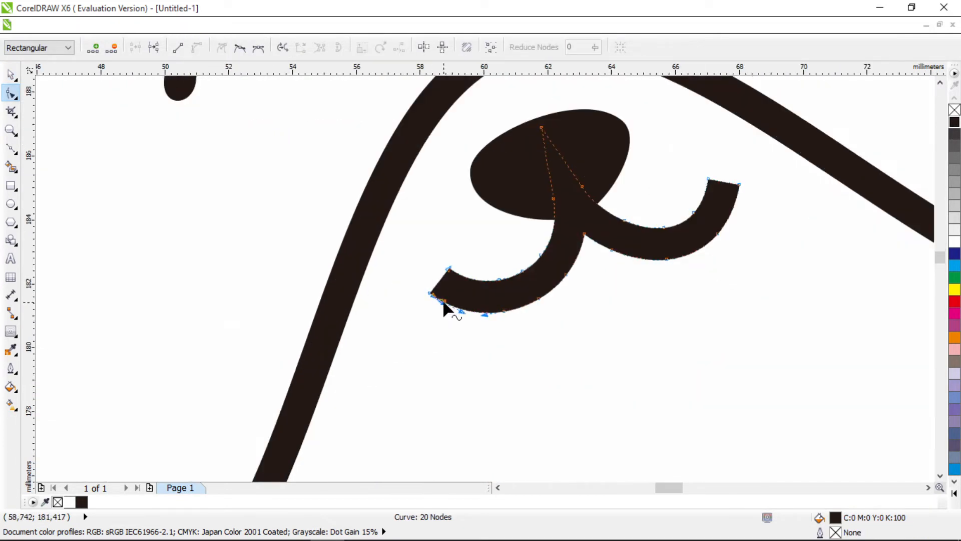
double_click(458, 274)
double_click(449, 269)
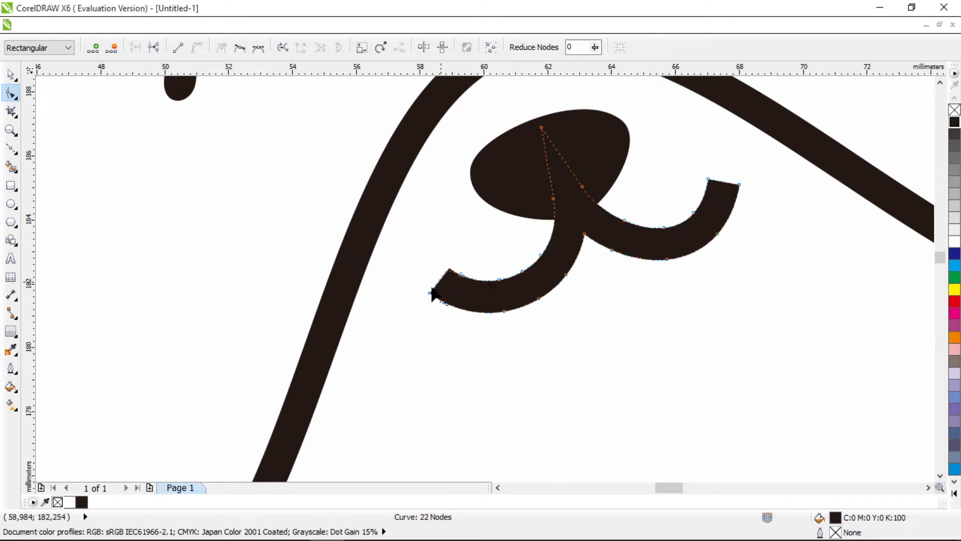
left_click_drag(419, 280, 446, 296)
key("Delete")
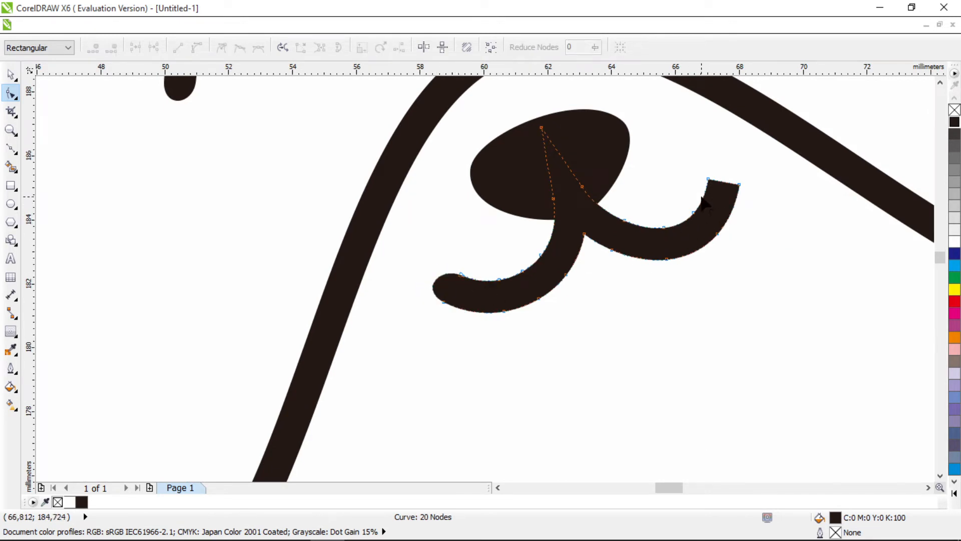
- Round the mouth's right end by adding a node on each edge and deleting the end's corner nodes
double_click(702, 197)
double_click(734, 204)
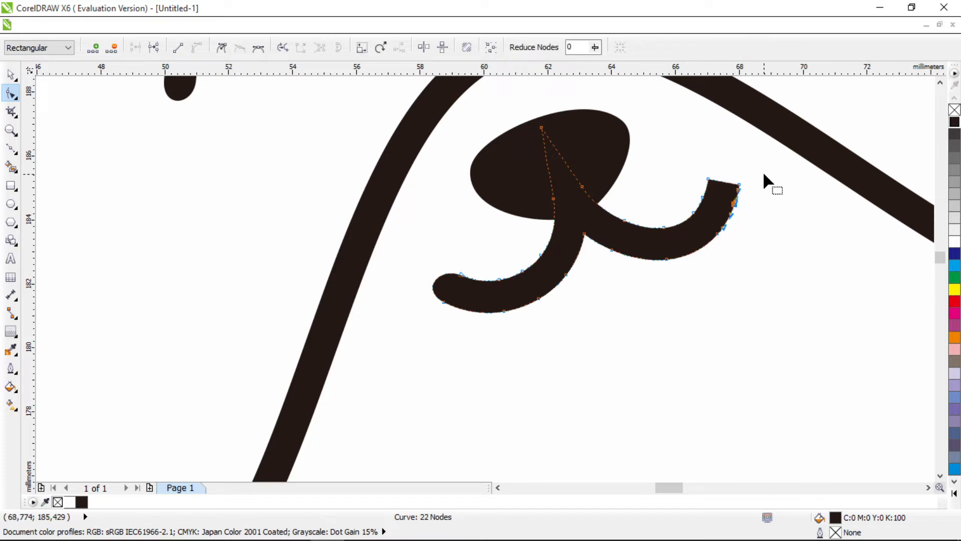
left_click_drag(763, 172, 697, 194)
key("Delete")
scroll(698, 193, "down", 5)
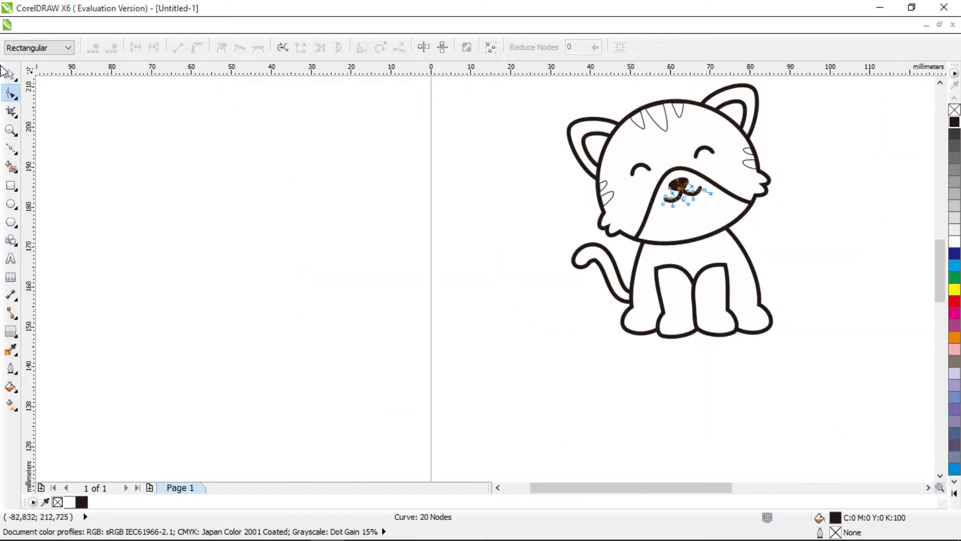
- Delete a surplus node of the mouth shape where it overlaps the nose, and deselect the shape
scroll(727, 188, "up", 5)
double_click(576, 242)
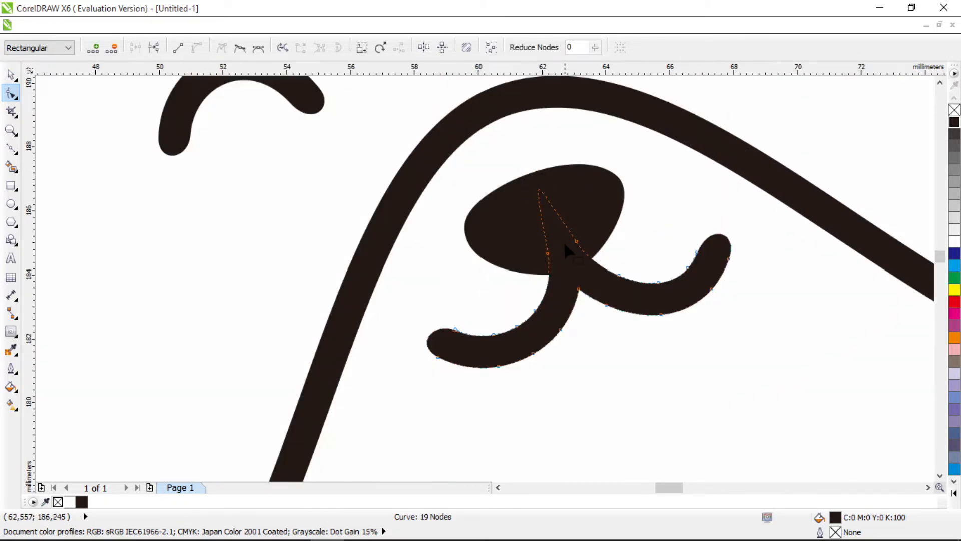
scroll(522, 209, "down", 3)
left_click(11, 79)
left_click(350, 221)
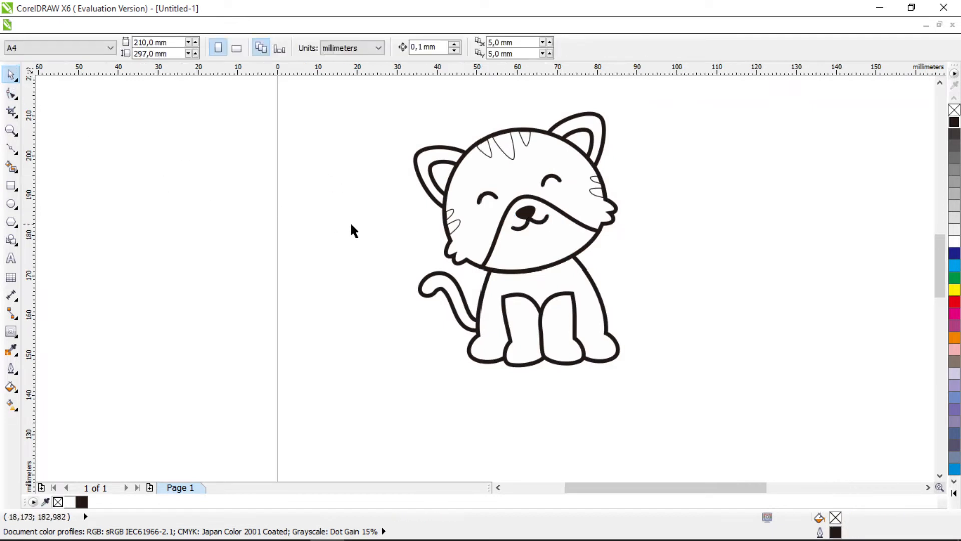
- Break apart the contour groups of the two front legs, the body and the tail
scroll(679, 280, "right", 3)
scroll(651, 283, "up", 1)
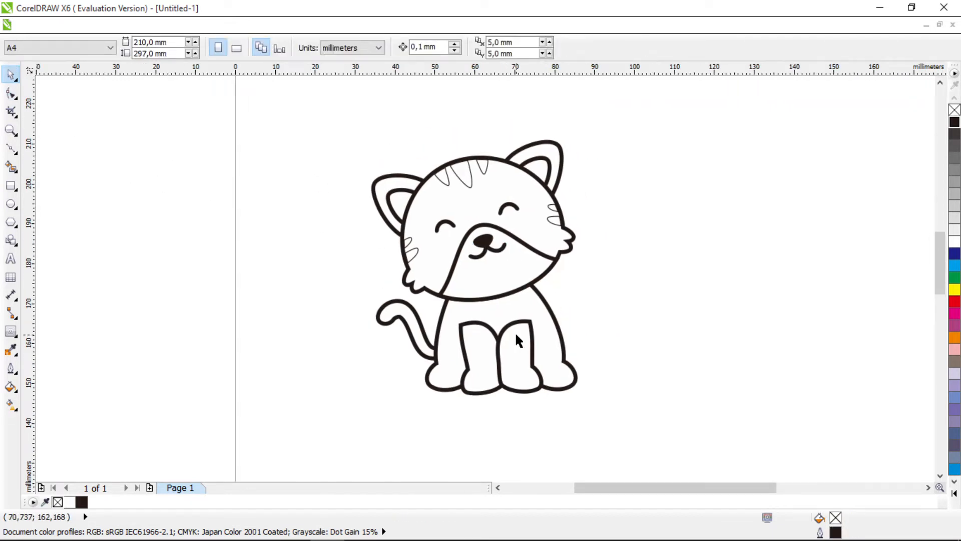
scroll(515, 337, "up", 2)
left_click(439, 304)
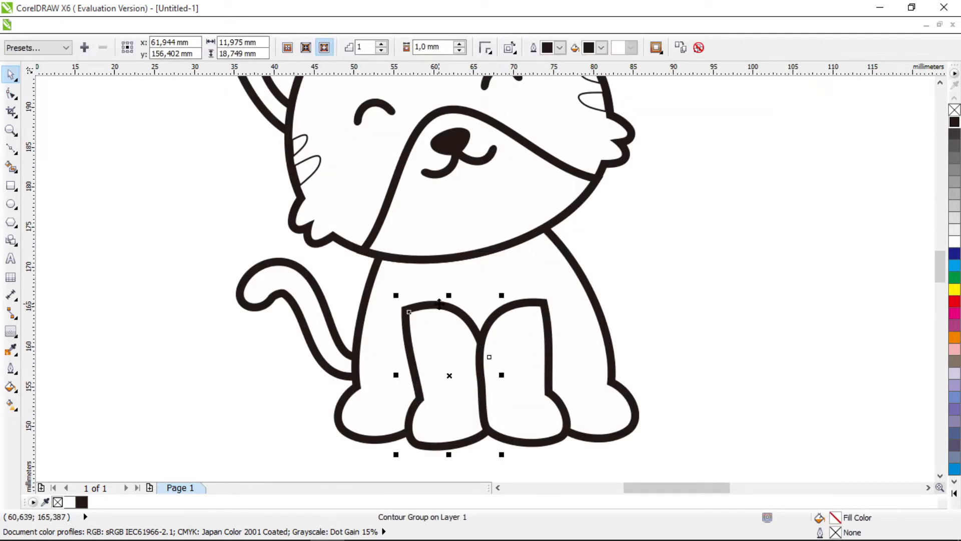
left_click(508, 316, "shift")
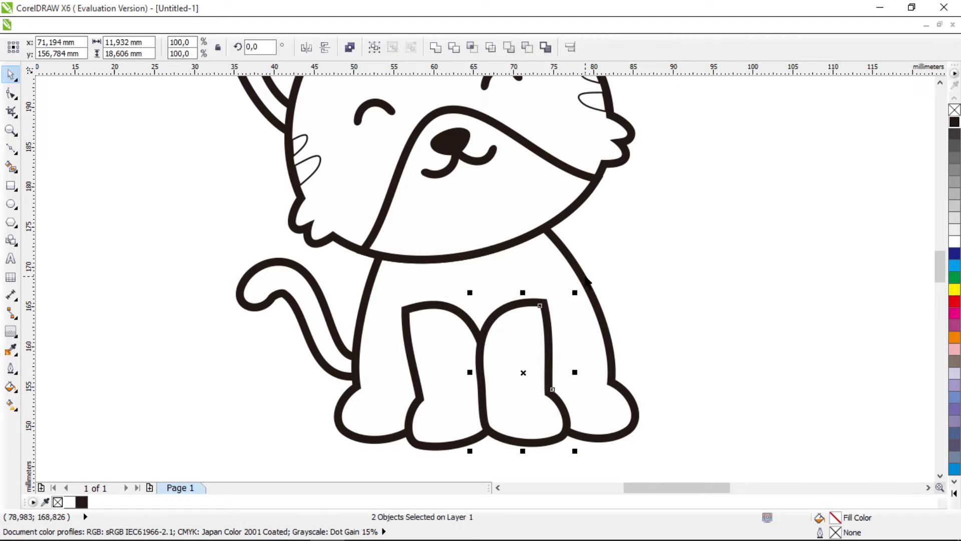
left_click(347, 285)
left_click(321, 289, "shift")
key("ctrl+k")
- Break apart the contour groups of the head and the muzzle
left_click(338, 243)
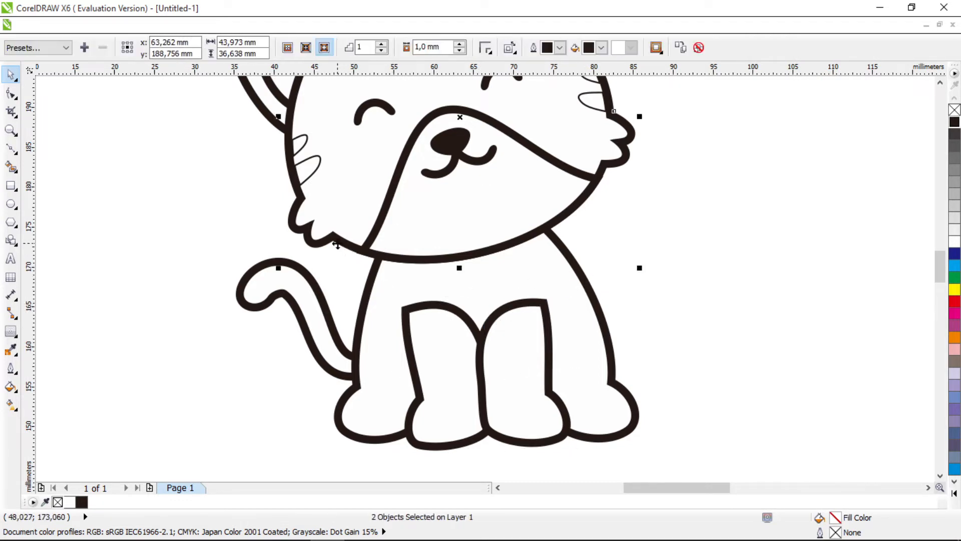
key("ctrl+k")
left_click(378, 227)
key("ctrl+k")
scroll(415, 210, "down", 2)
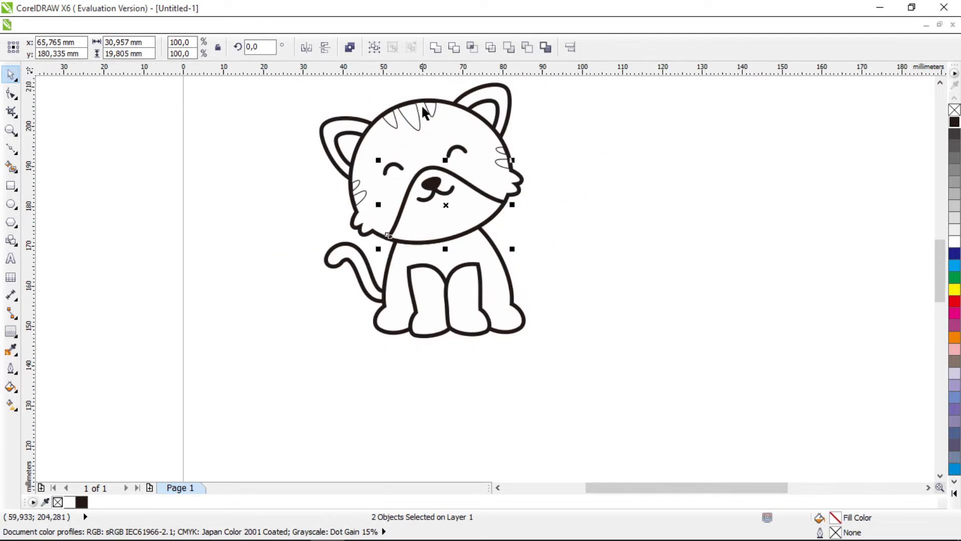
- Break apart the left outer ear's contour group
scroll(430, 103, "up", 2)
left_click(282, 160)
key("ctrl+k")
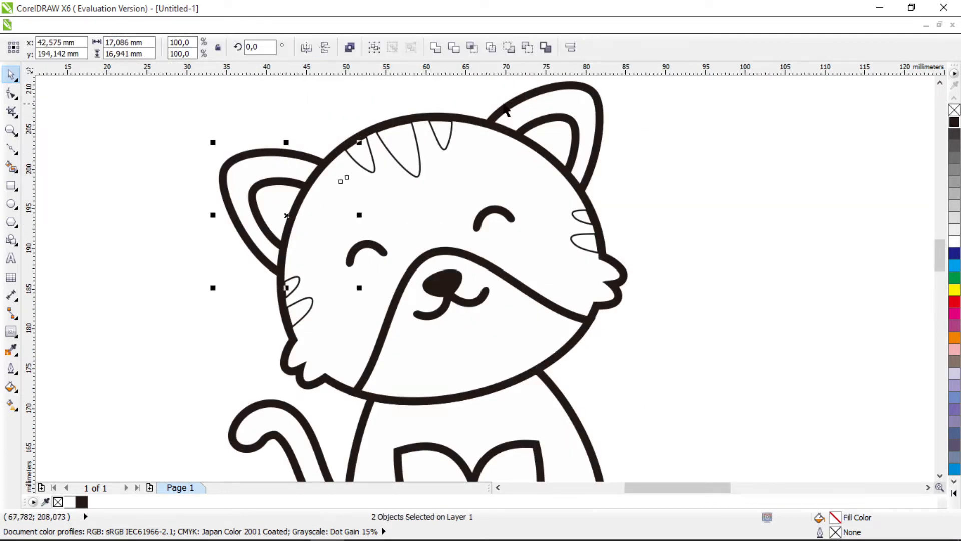
- Break apart the contour groups of the right outer ear, the right inner ear and the left inner ear
left_click(505, 106)
key("ctrl+k")
left_click(549, 125)
key("ctrl+k")
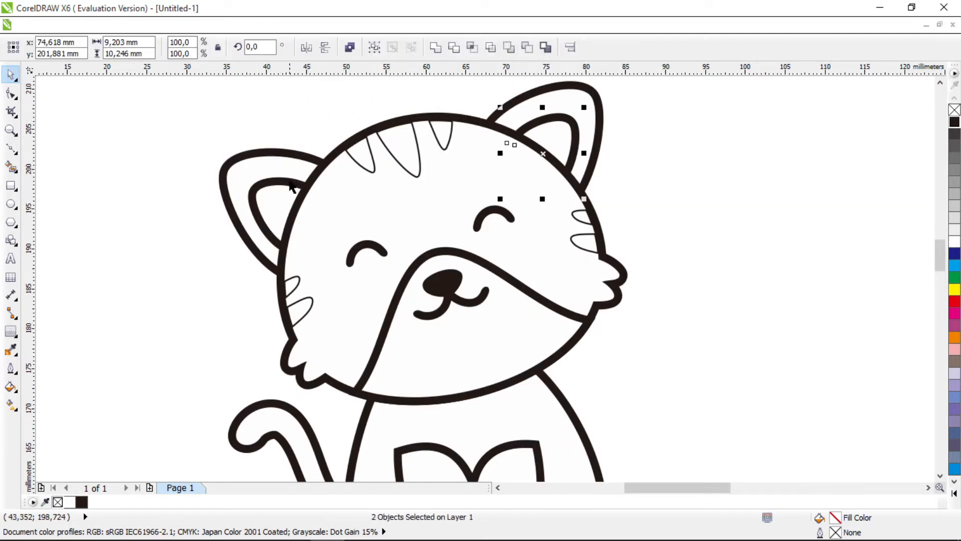
left_click(289, 184)
key("ctrl+k")
- Delete the surplus nodes around the upper outer corner and along the outer side of the left front leg's fill shape
scroll(465, 245, "down", 2)
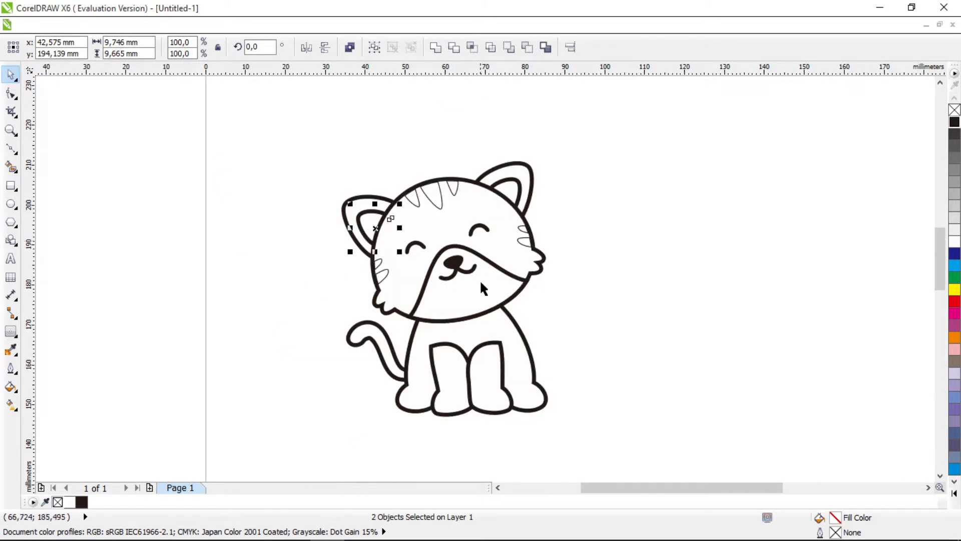
scroll(470, 271, "up", 1)
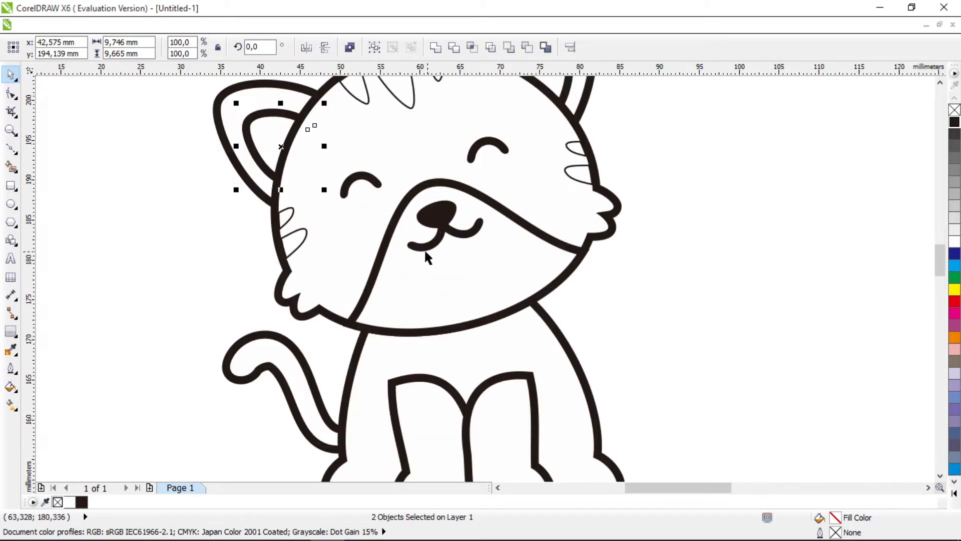
scroll(440, 363, "down", 1)
double_click(420, 320)
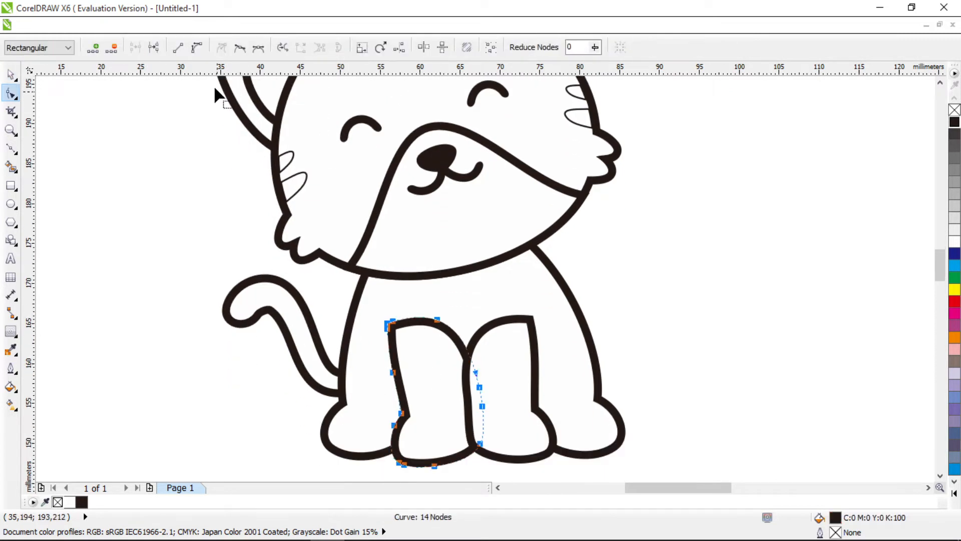
scroll(390, 366, "up", 1)
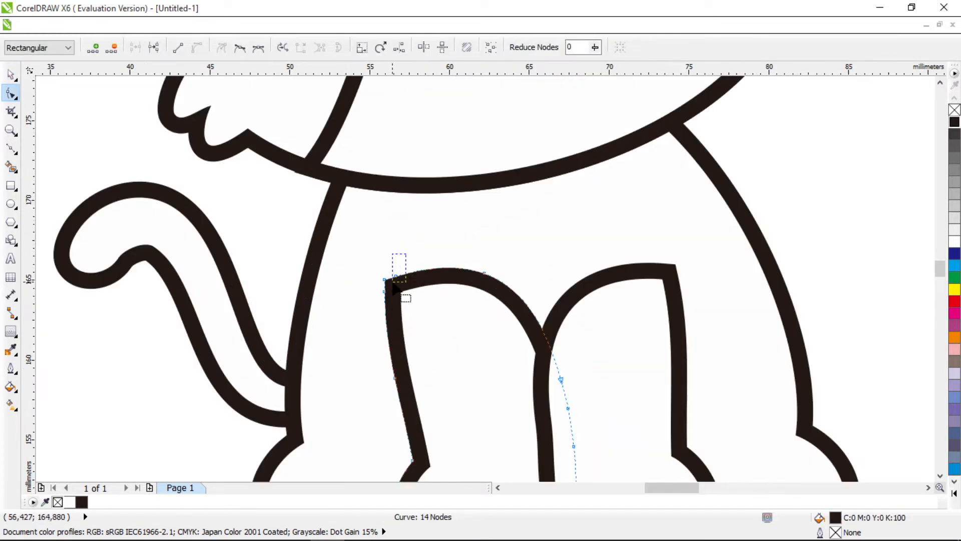
left_click_drag(392, 282, 392, 285)
key("Delete")
left_click_drag(376, 311, 403, 283)
key("Delete")
left_click_drag(381, 365, 419, 387)
key("Delete")
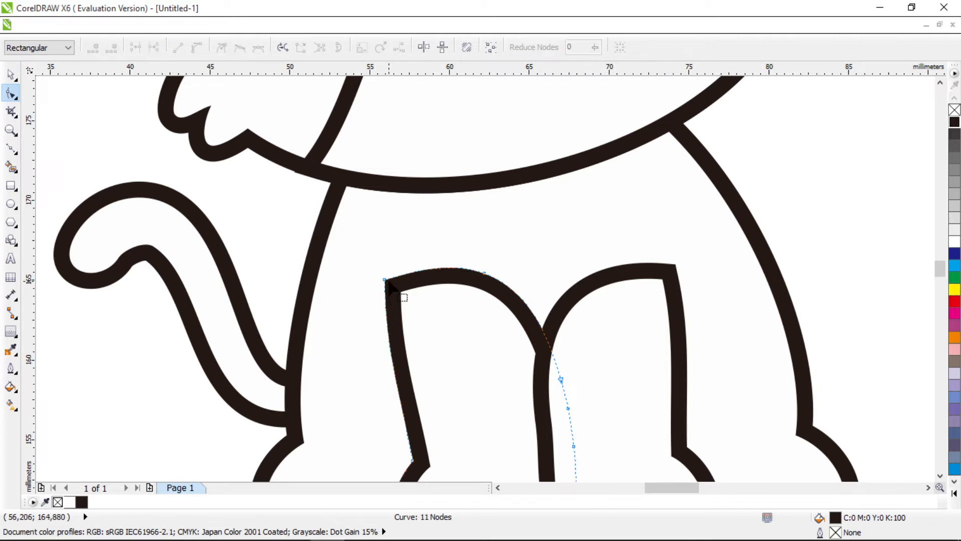
- Pull the left front leg's upper corner node inward over the contour, bend its outer edge and delete the node on the arch
left_click_drag(384, 280, 412, 303)
left_click_drag(415, 369, 398, 352)
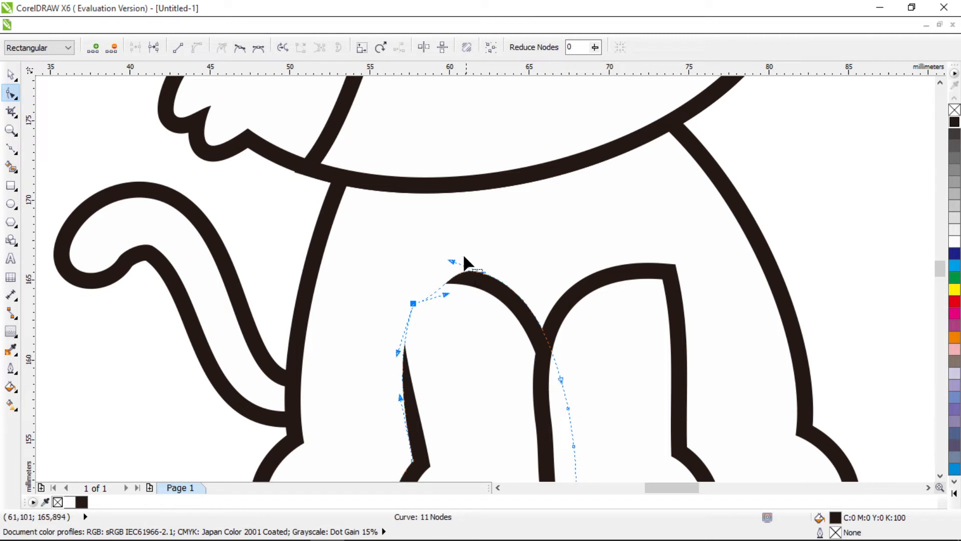
left_click_drag(446, 240, 511, 286)
key("Delete")
- Delete the surplus nodes on the left front leg's inner side and reshape that edge inward over the contour between the legs
left_click_drag(575, 361, 557, 398)
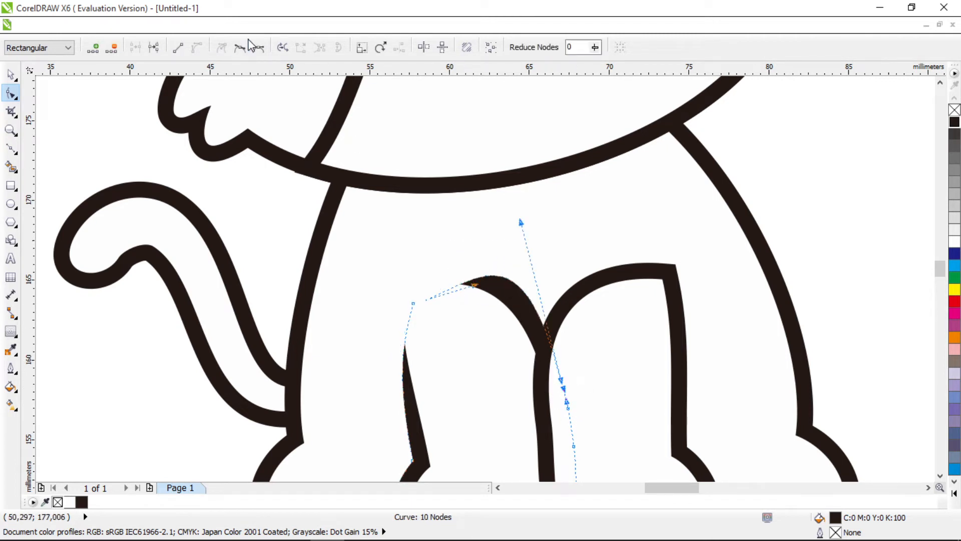
left_click_drag(611, 451, 607, 451)
key("Delete")
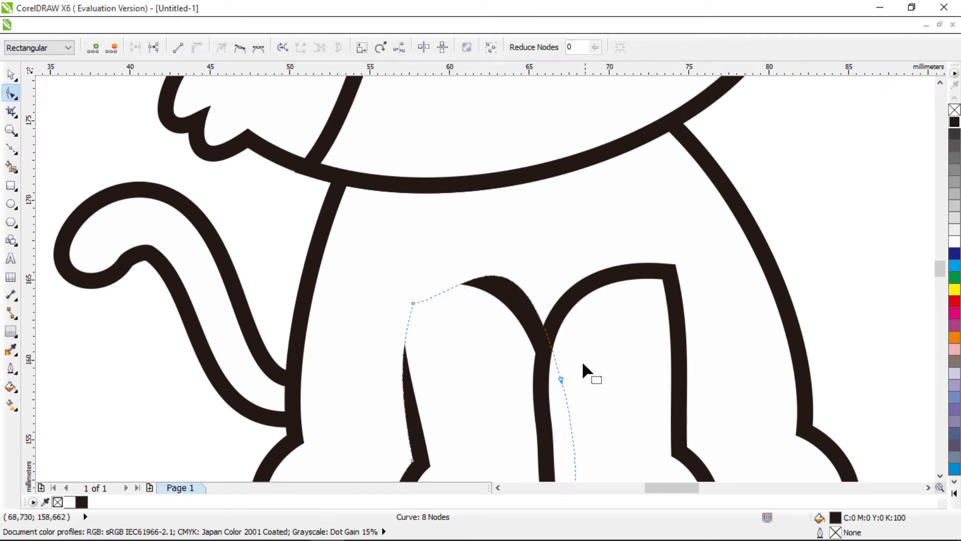
left_click_drag(561, 380, 527, 381)
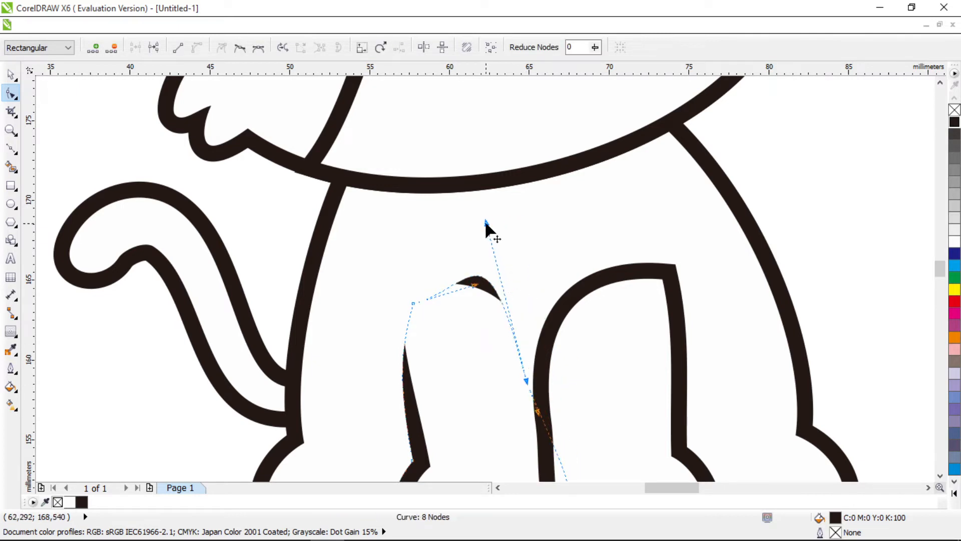
left_click_drag(485, 220, 498, 336)
- Delete the surplus nodes at the upper corner, on the arch and along the outer side of the right front leg's fill shape
left_click(571, 333)
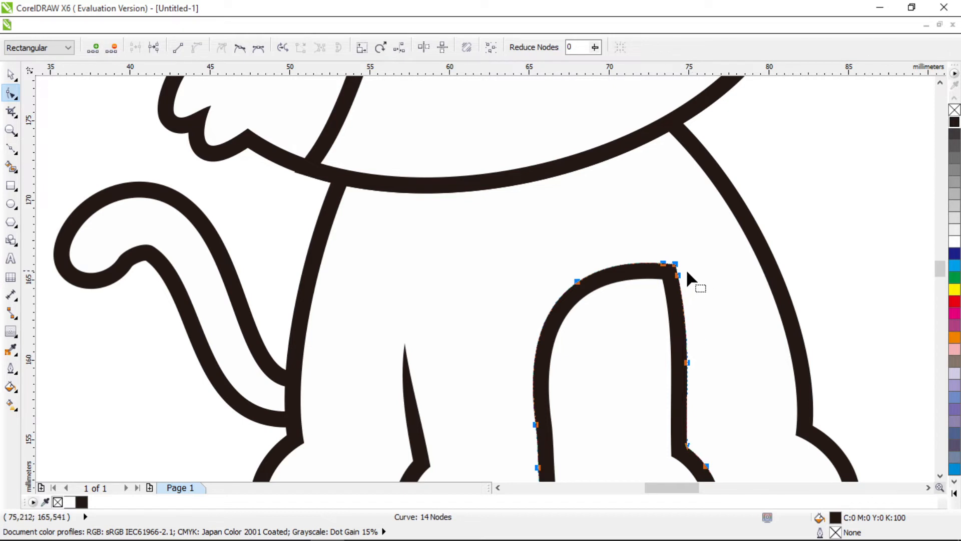
left_click_drag(687, 272, 657, 299)
key("Delete")
left_click_drag(658, 251, 665, 274)
key("Delete")
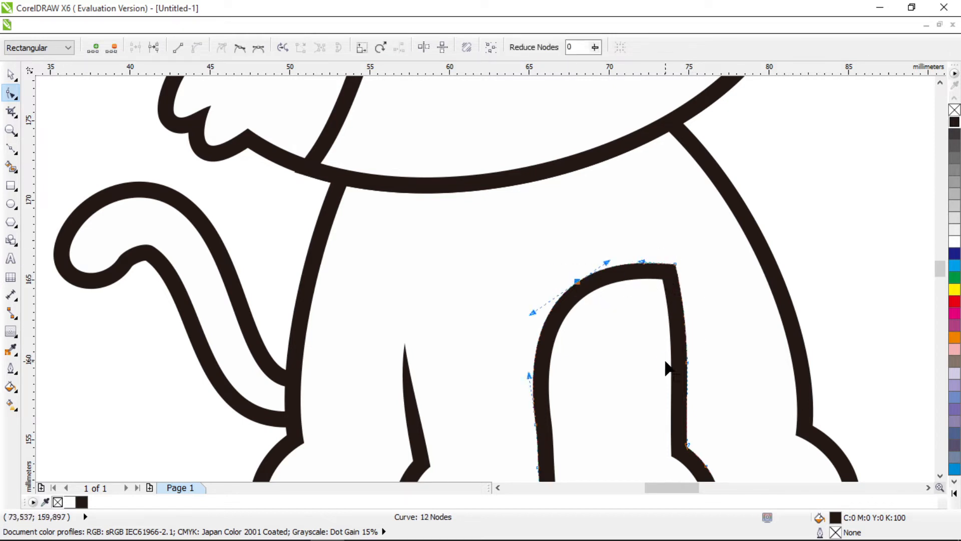
key("Delete")
left_click_drag(665, 357, 717, 371)
key("Delete")
- Pull the right front leg's upper corner node inward, bend the adjoining edges to taper the leg lines, and deselect the shape
left_click_drag(675, 265, 648, 291)
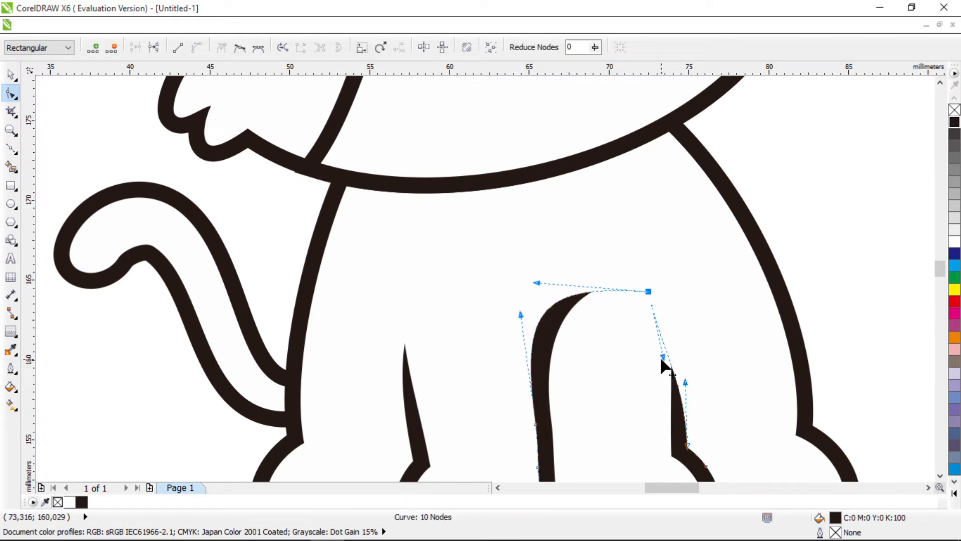
left_click_drag(662, 358, 685, 319)
left_click_drag(539, 284, 614, 379)
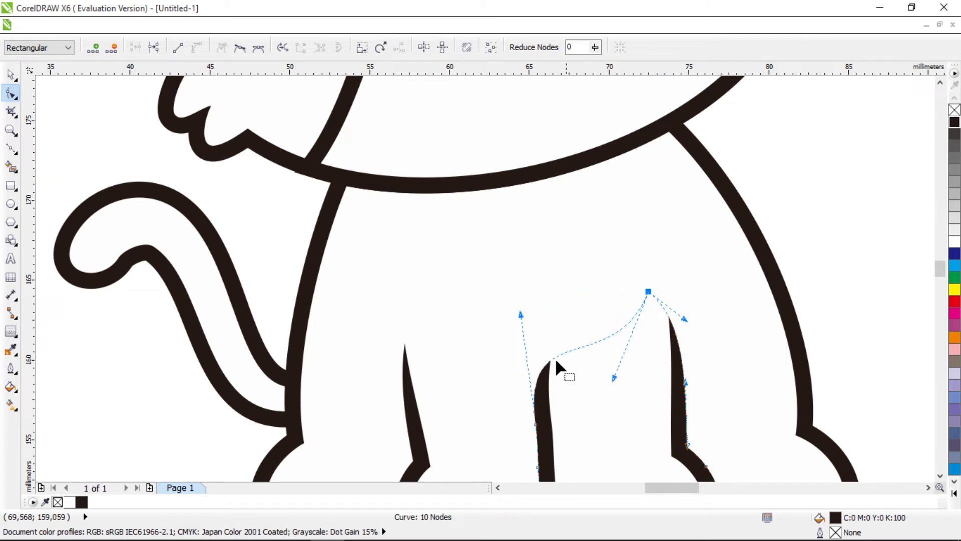
left_click_drag(520, 314, 552, 336)
scroll(551, 335, "down", 2)
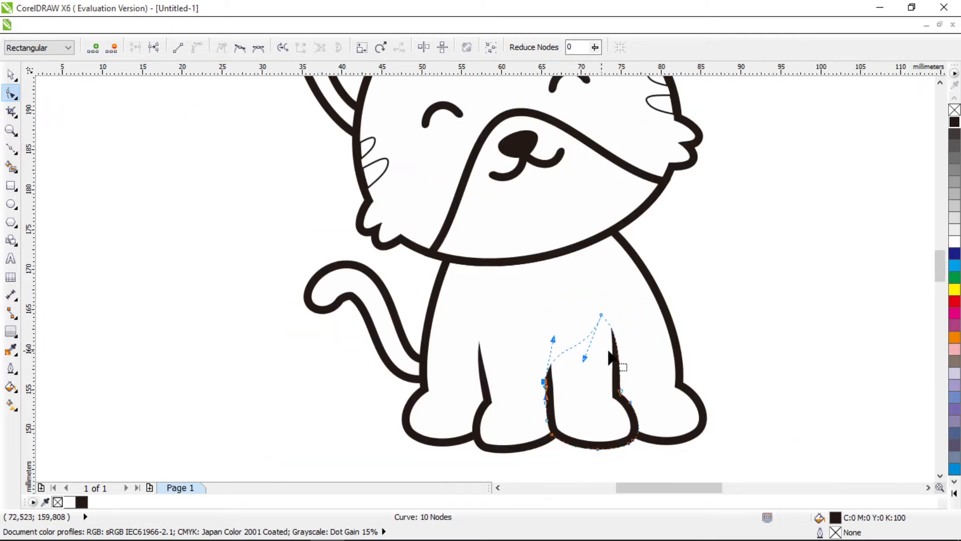
left_click(11, 75)
key("Escape")
- Draw a closed ten-node Bezier outline from above the chin down the chest sides and around below the two front paws
scroll(617, 386, "right", 3)
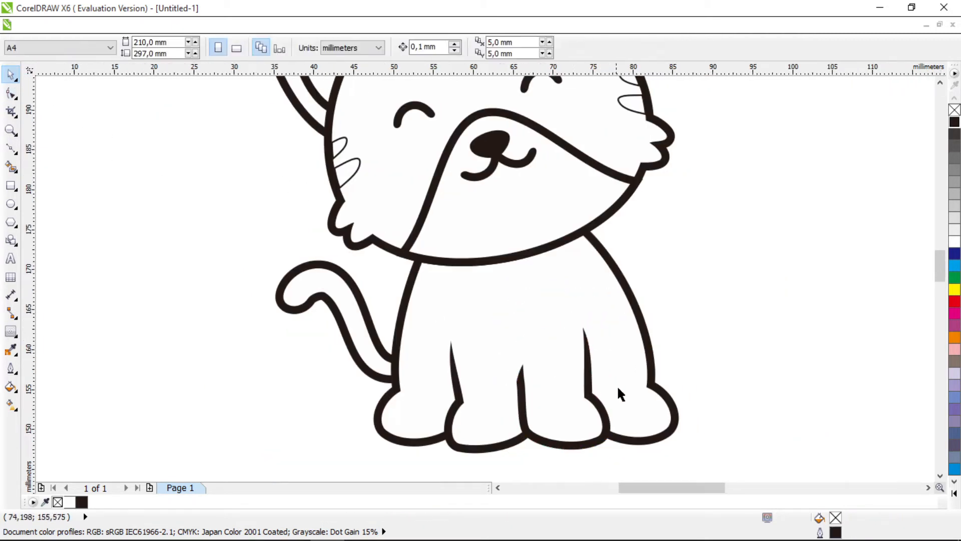
left_click(10, 149)
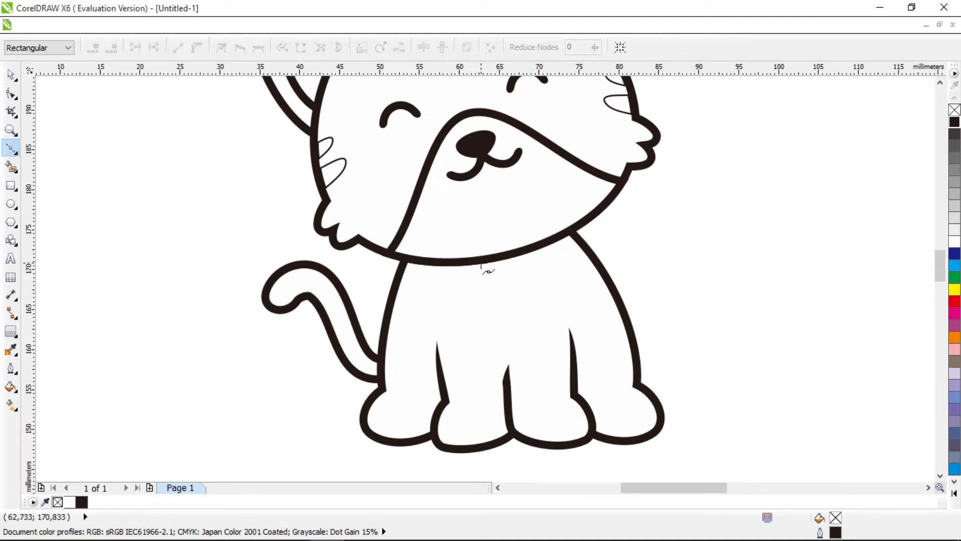
left_click(390, 226)
left_click(414, 316)
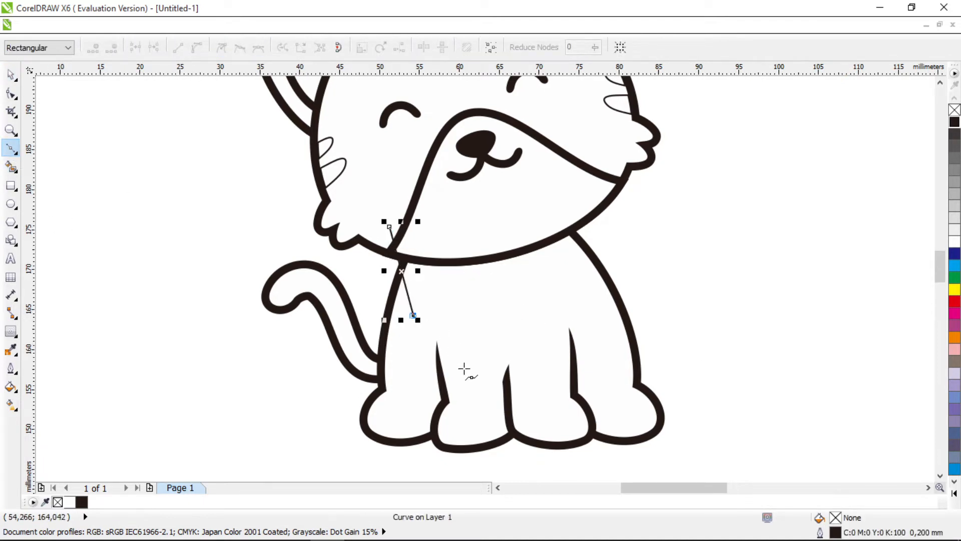
left_click(463, 399)
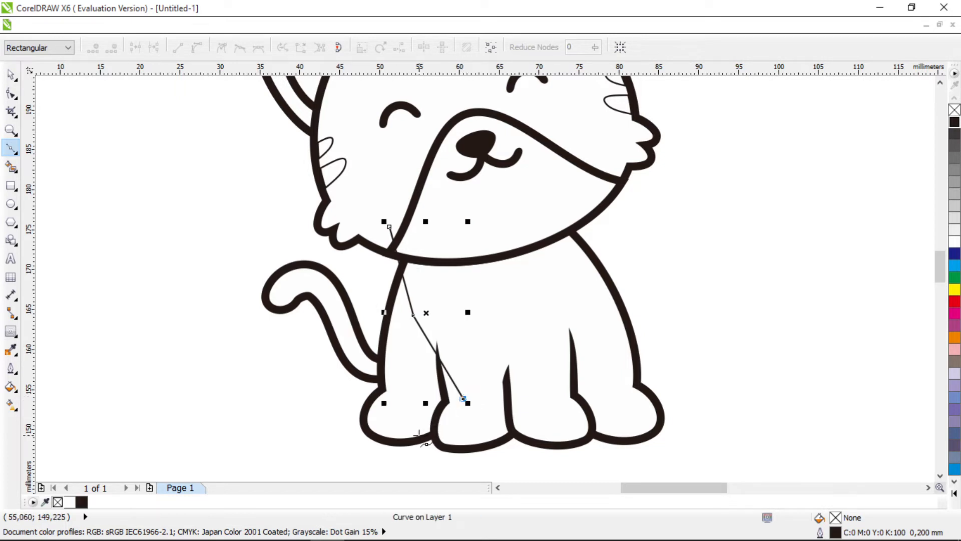
left_click(419, 434)
scroll(426, 445, "down", 1)
left_click(431, 455)
left_click(595, 425)
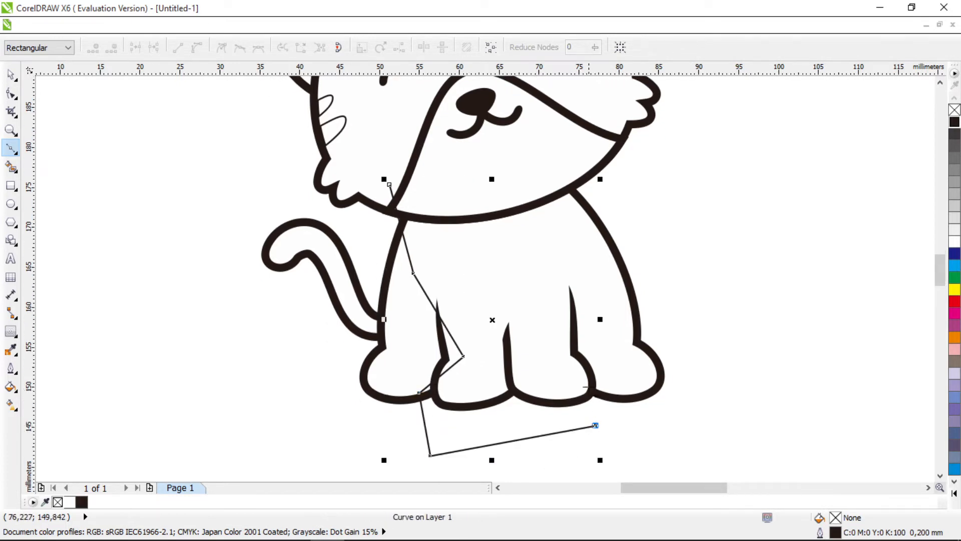
left_click(591, 376)
left_click(551, 332)
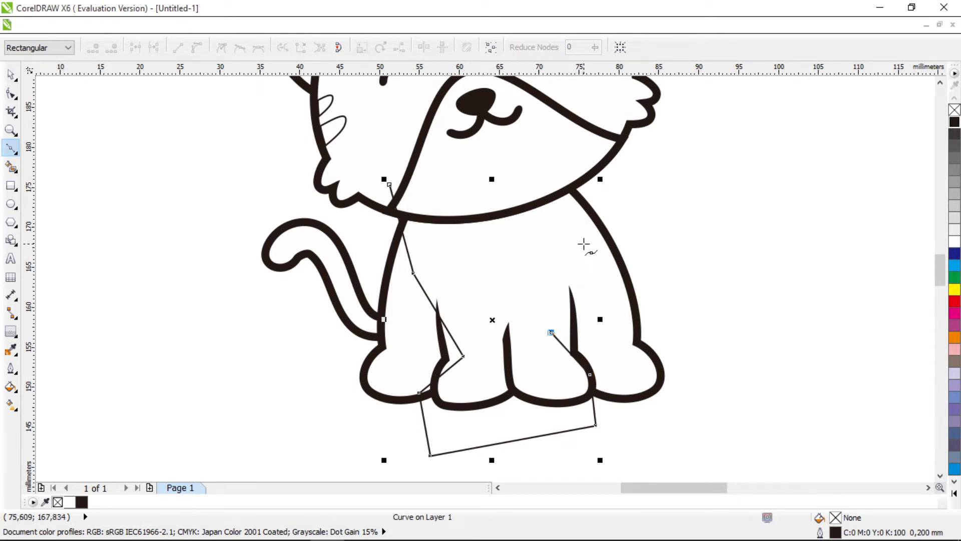
left_click(584, 245)
left_click(590, 157)
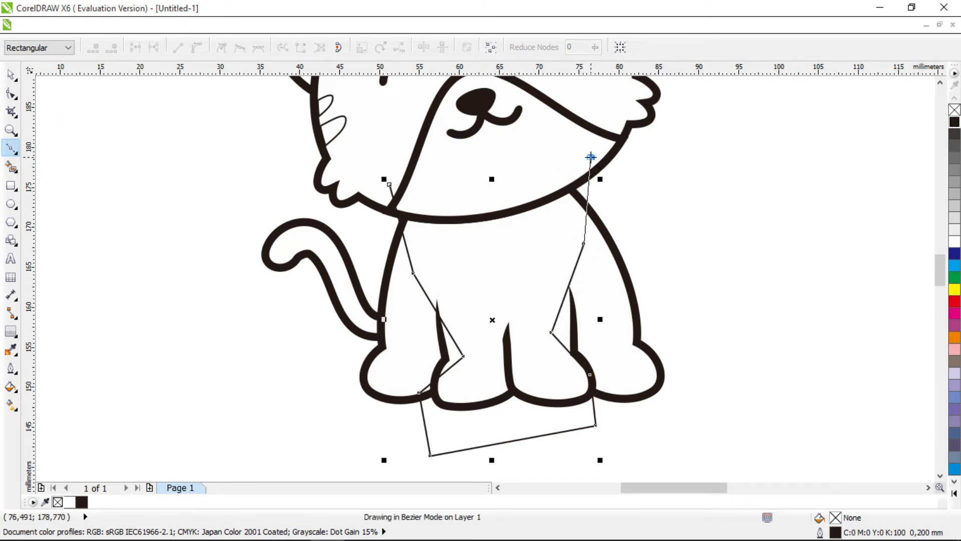
left_click(388, 184)
- Convert all segments of the chest outline to smooth curves and make its two top corner nodes cusps
key("F10")
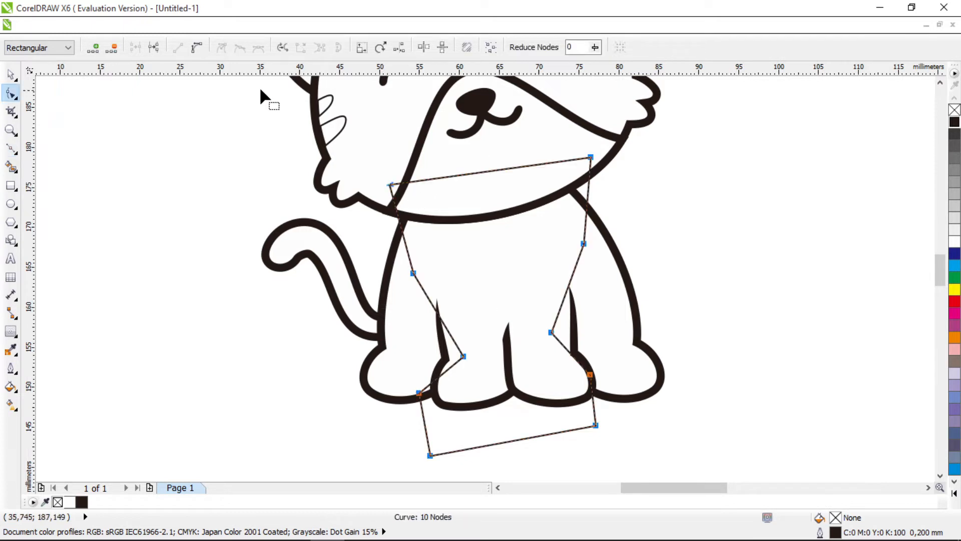
left_click(196, 47)
left_click(240, 47)
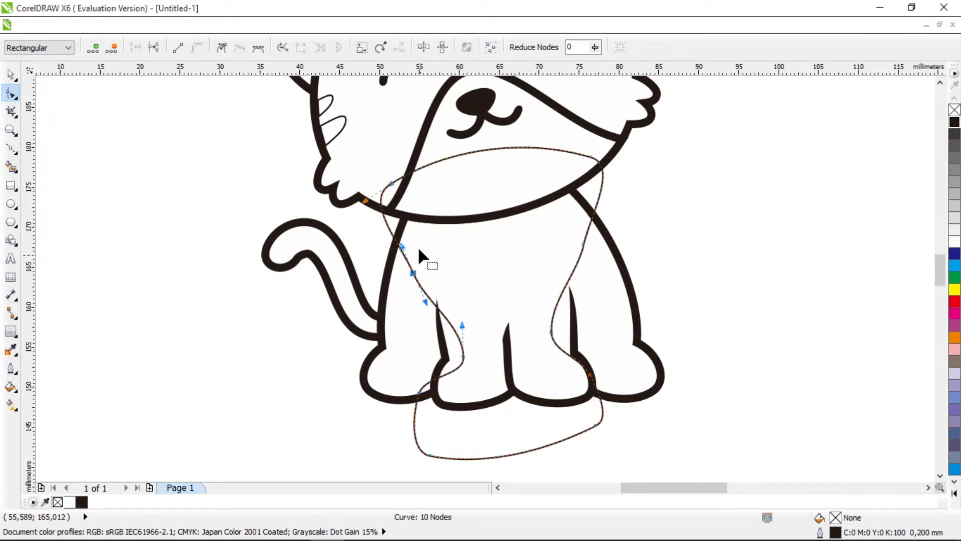
left_click_drag(368, 155, 636, 196)
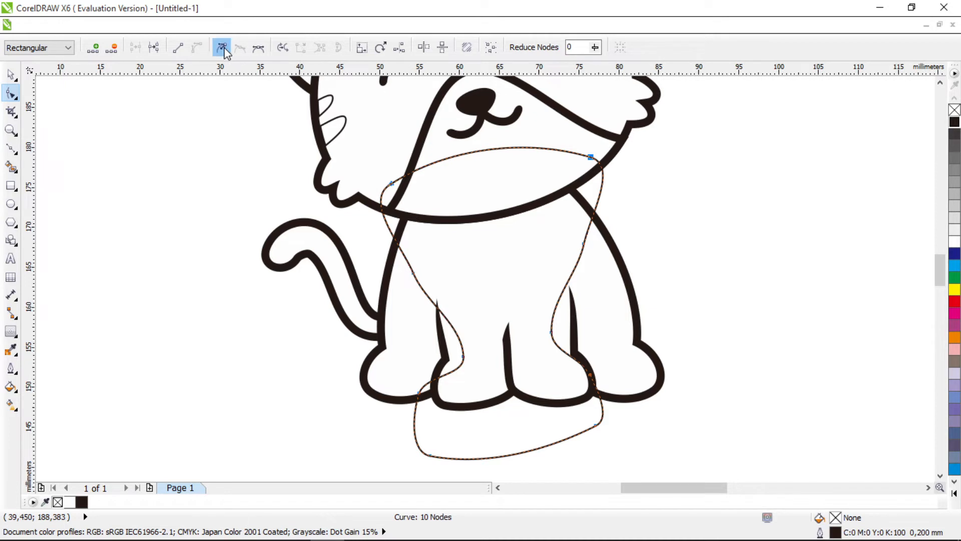
left_click(223, 47)
- Reshape the chest outline's sides along the neck, chest and front legs to about 27 mm wide and 39 mm tall
left_click_drag(368, 163, 418, 211)
left_click_drag(585, 138, 632, 204)
left_click_drag(617, 166, 581, 213)
left_click_drag(399, 256, 467, 325)
left_click_drag(424, 374, 423, 371)
left_click_drag(525, 324, 556, 322)
left_click_drag(582, 360, 565, 360)
left_click(11, 74)
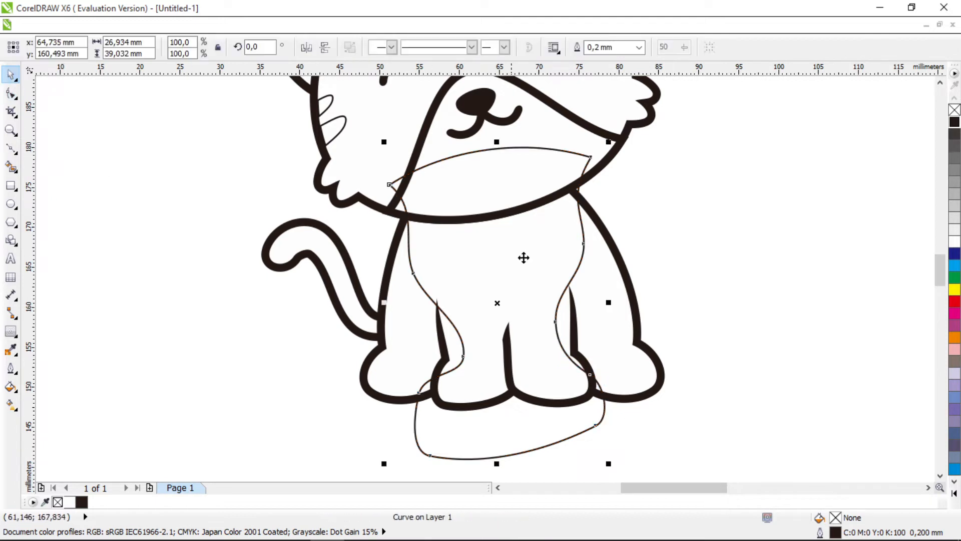
- Intersect the chest outline with the body, and with the left front leg
left_click(588, 325, "shift")
left_click(472, 47)
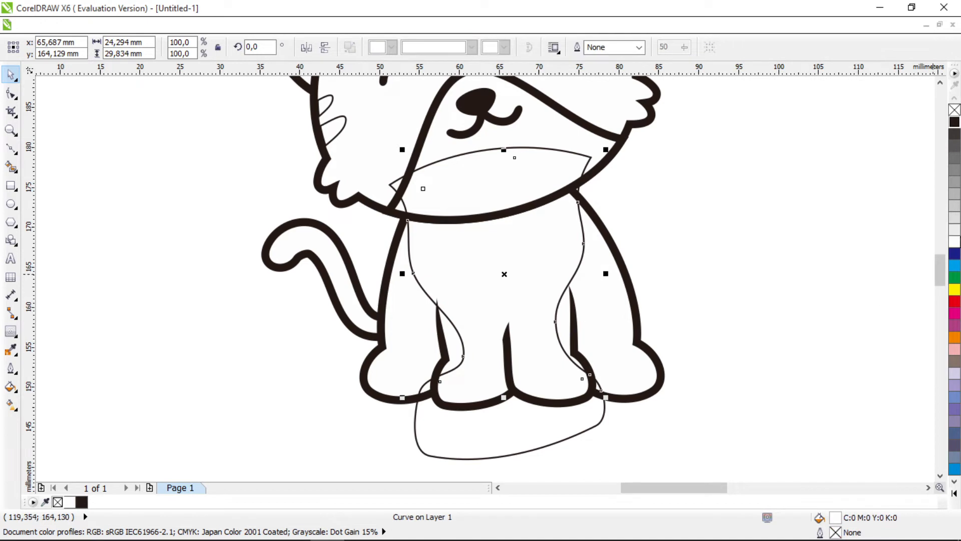
left_click(555, 156)
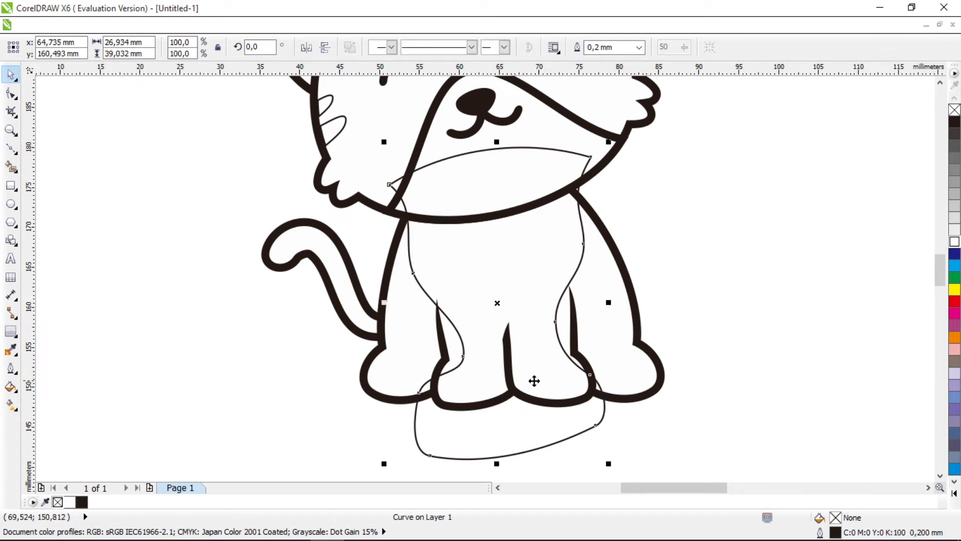
left_click(458, 358, "shift")
left_click(472, 47)
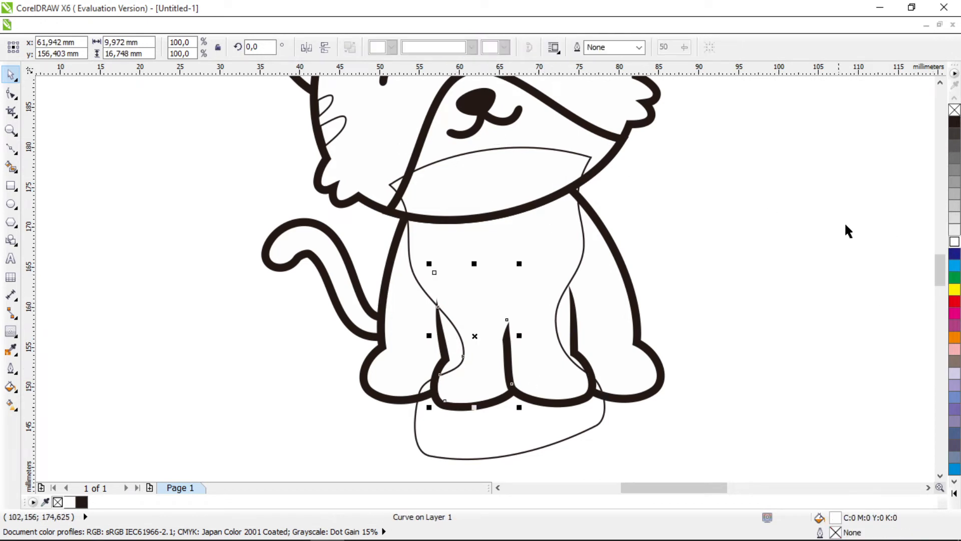
- Intersect the chest outline with the right front leg and delete the helper outline
left_click(554, 157)
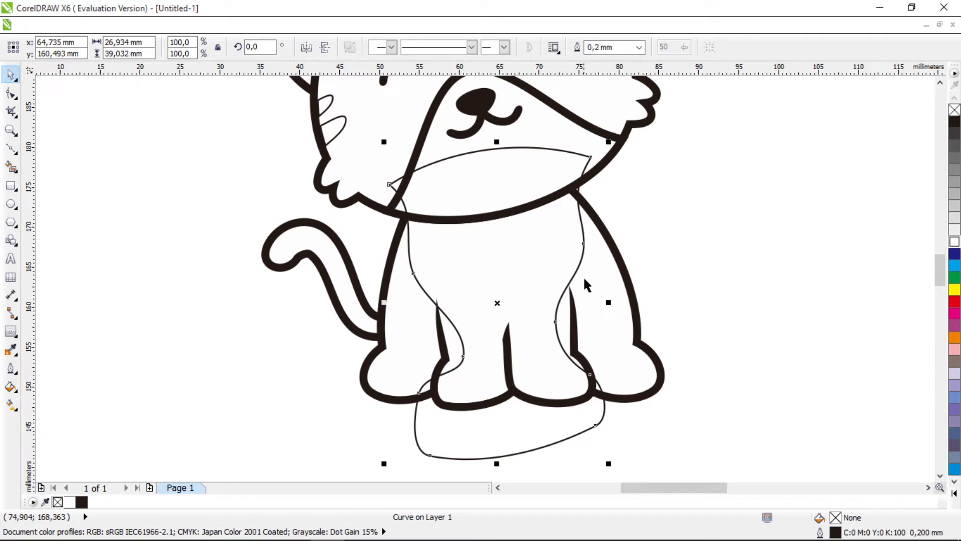
left_click(564, 329, "shift")
left_click(472, 47)
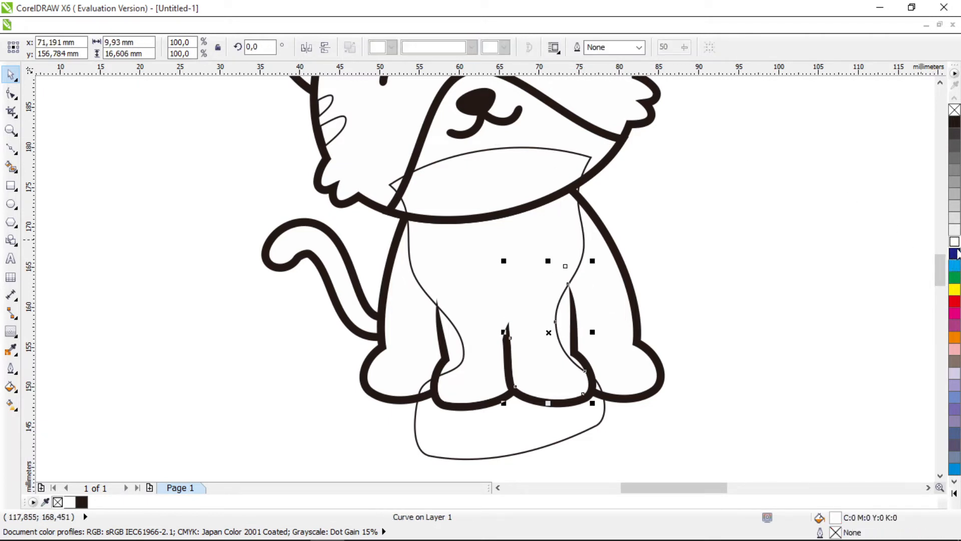
left_click(528, 153)
key("Delete")
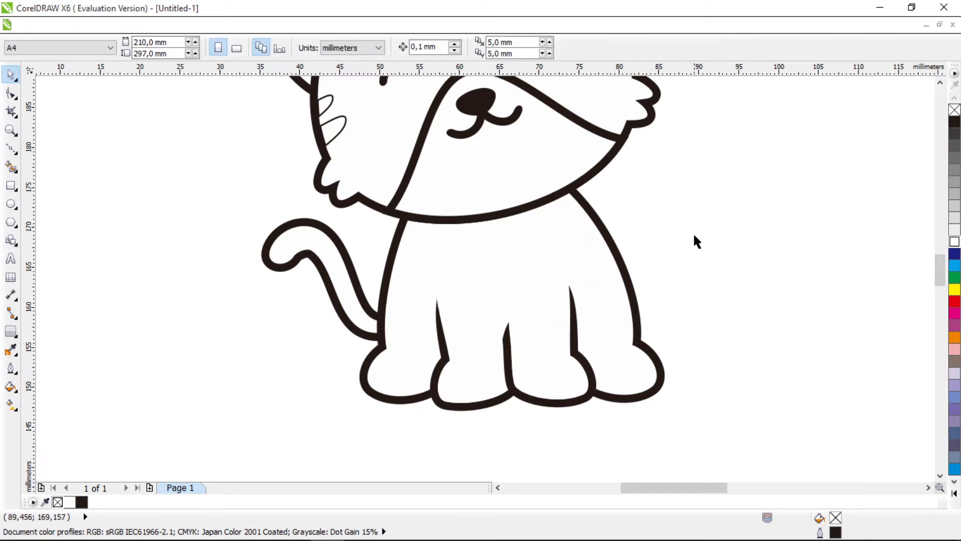
- Fill the body and the left front leg with orange (C:0 M:60 Y:100 K:0)
left_click(406, 367)
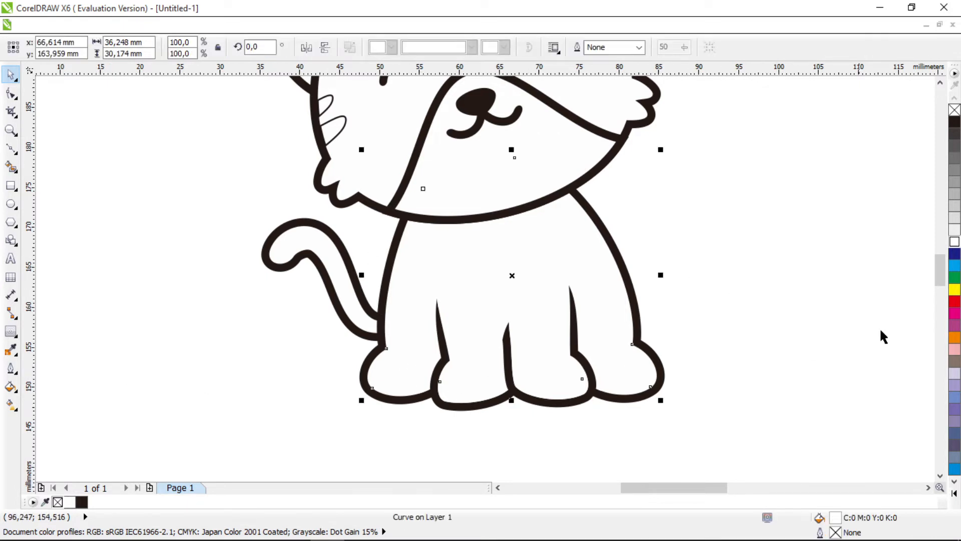
left_click(954, 340)
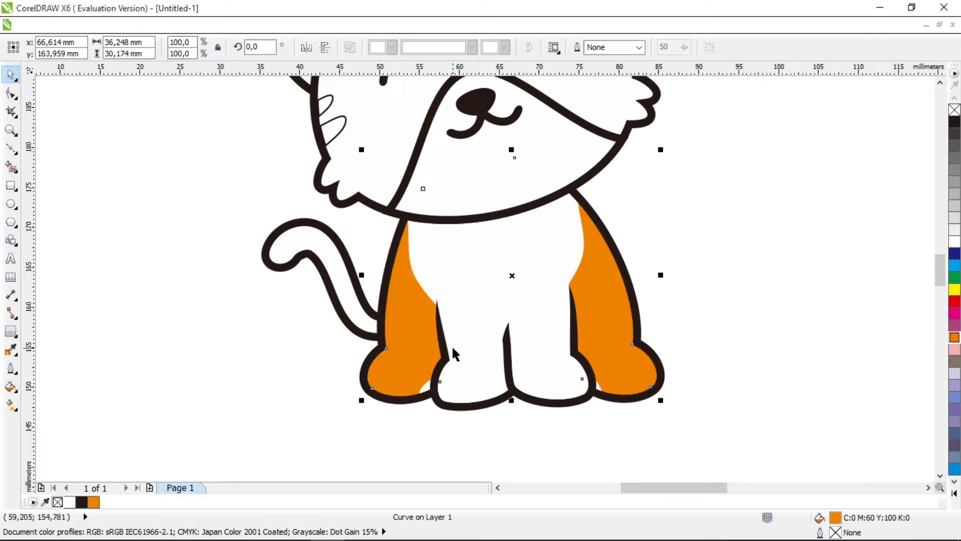
left_click(453, 352)
left_click(955, 338)
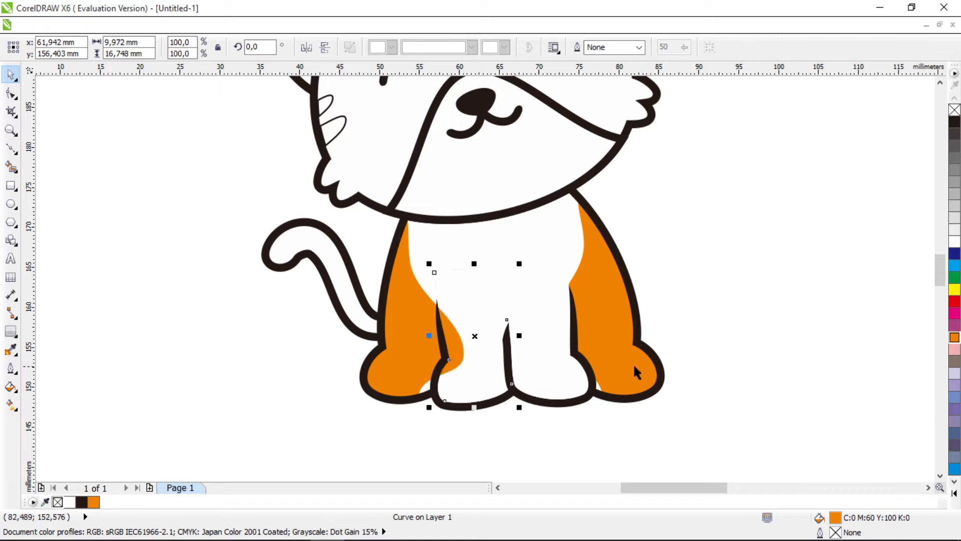
- Fill the right front leg with orange (C:0 M:60 Y:100 K:0)
left_click(565, 335)
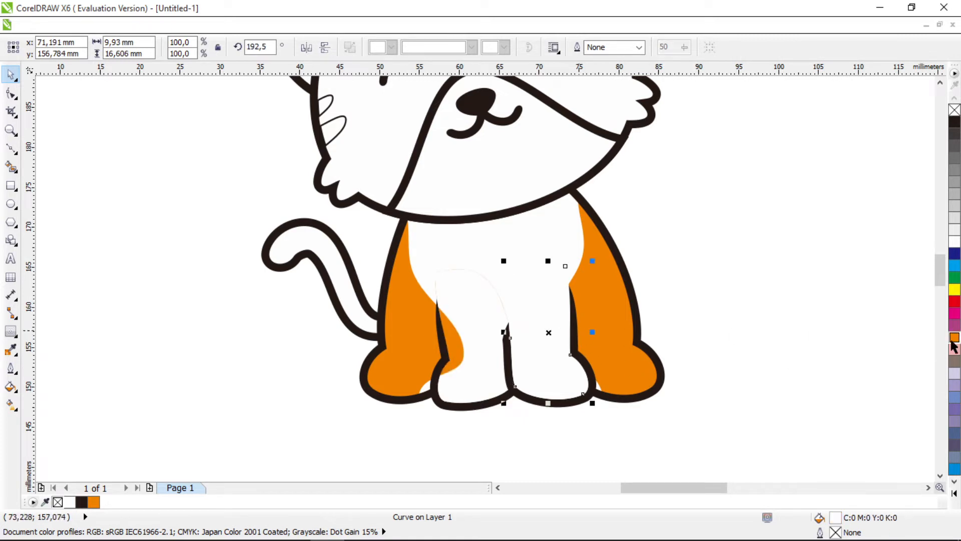
left_click(953, 341)
left_click(792, 317)
scroll(609, 314, "down", 1)
scroll(567, 261, "up", 1)
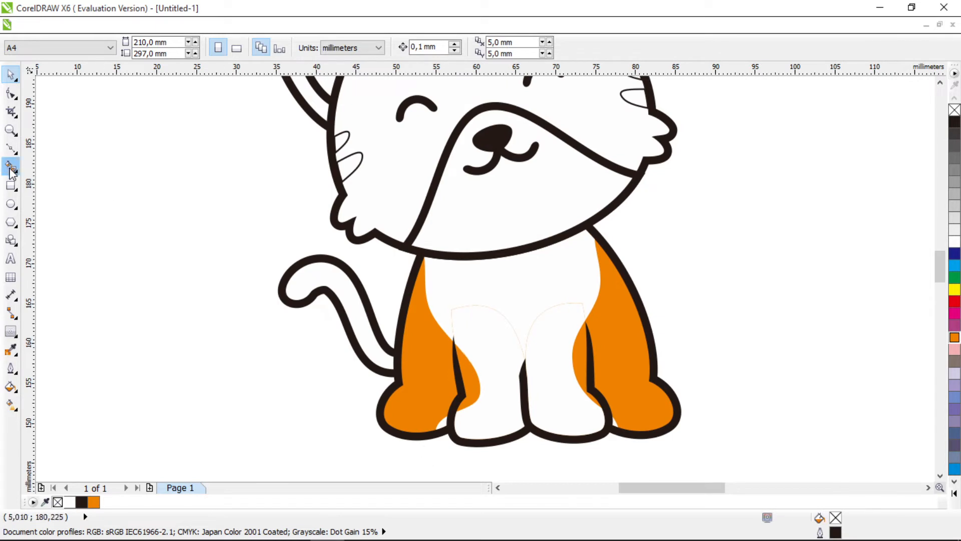
- Draw a closed Bezier helper outline around both back paws, passing behind the front feet, about 55 mm wide and 14 mm tall
left_click(11, 149)
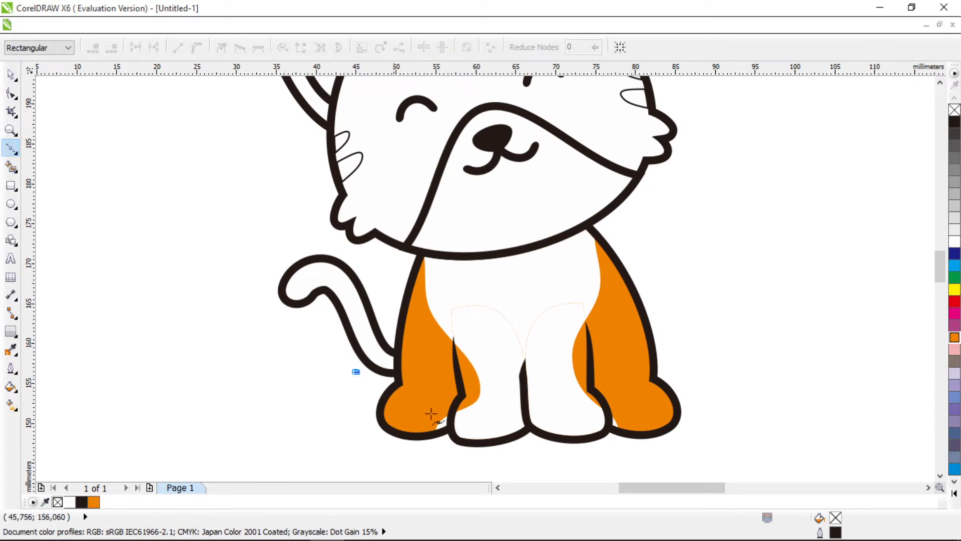
left_click(454, 400)
double_click(455, 440)
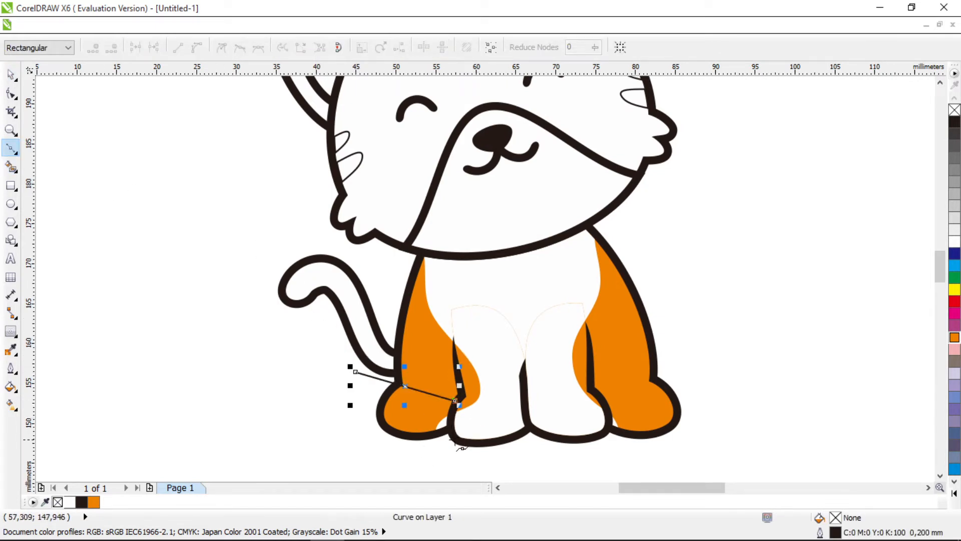
left_click(608, 431)
left_click(594, 391)
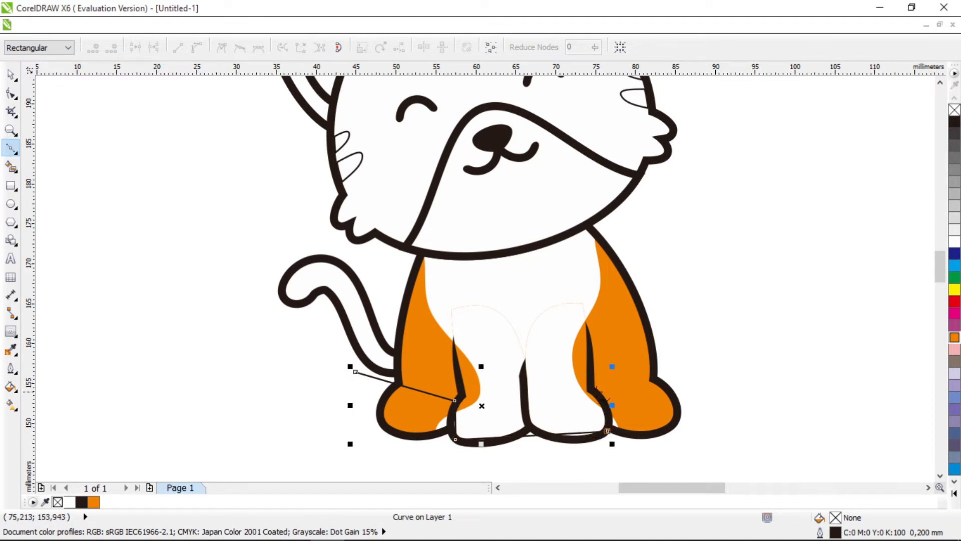
left_click(680, 363)
left_click(751, 409)
left_click(745, 473)
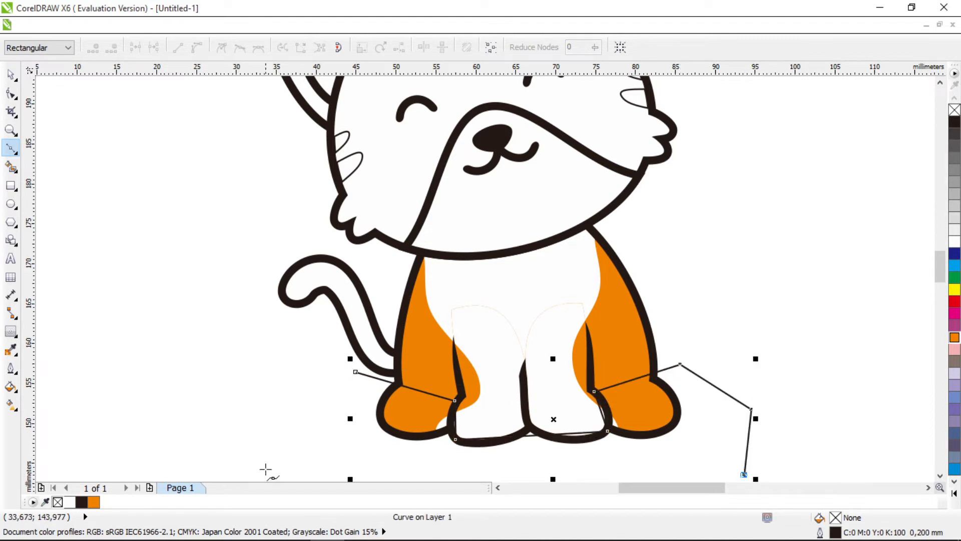
left_click(312, 467)
left_click(355, 372)
- Convert the helper outline's segments to curves and bend its edges across the tops of both back paws and beside the front feet
key("F10")
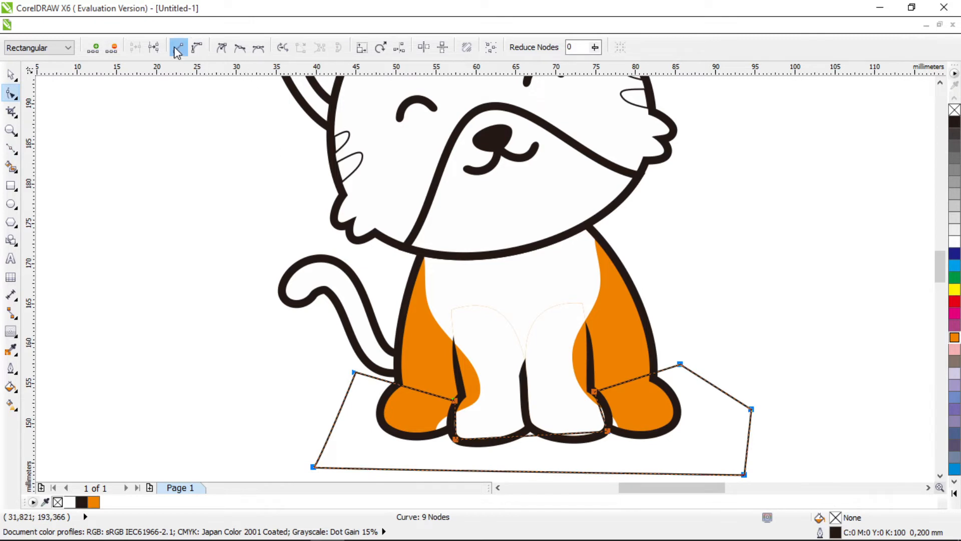
left_click_drag(420, 396, 423, 401)
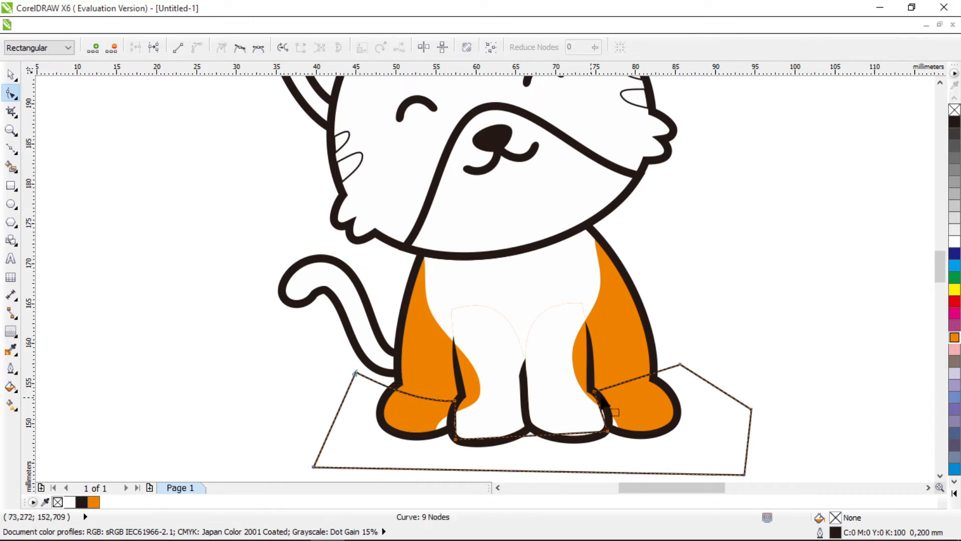
left_click_drag(633, 379, 605, 406)
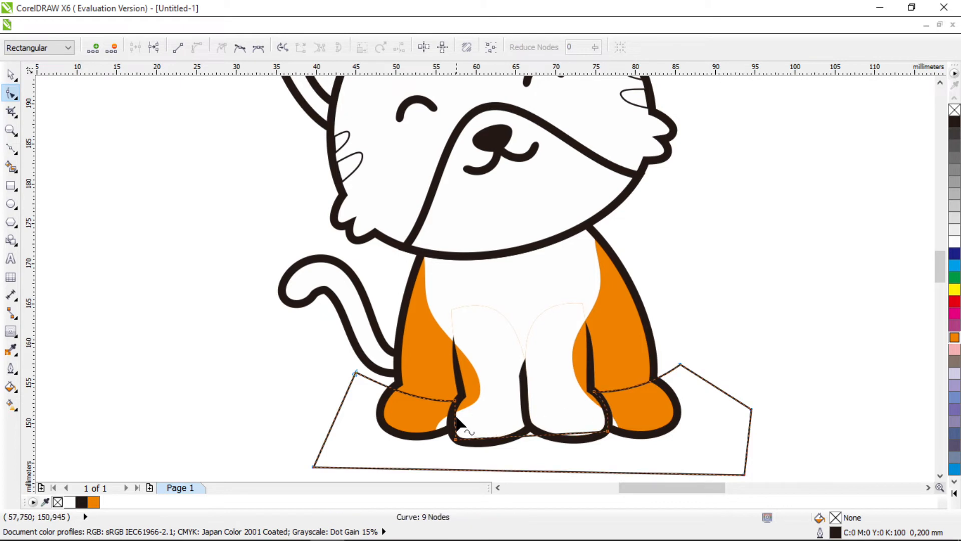
left_click_drag(457, 422, 457, 423)
left_click(11, 74)
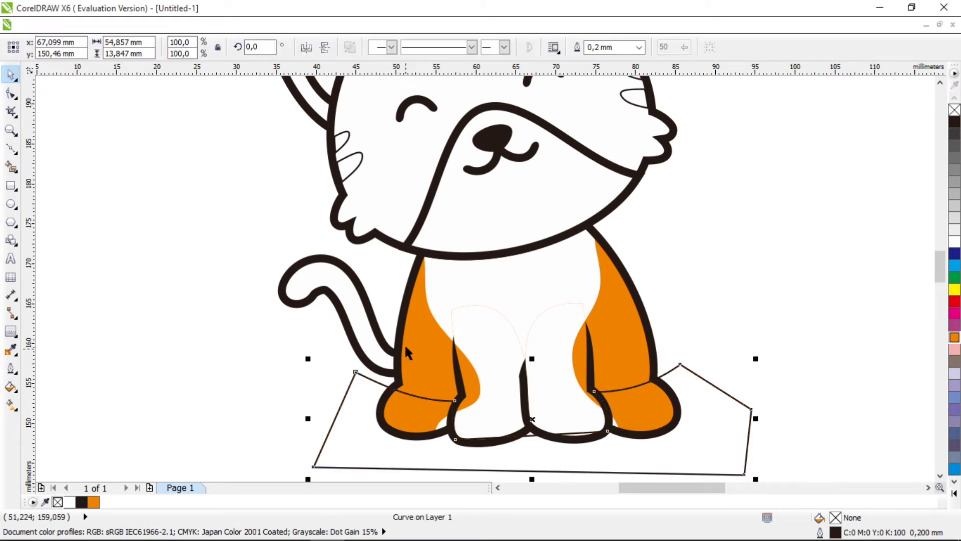
- Intersect the helper outline with the body, fill the resulting back paws with white, and delete the helper
left_click(411, 333, "shift")
left_click(472, 47)
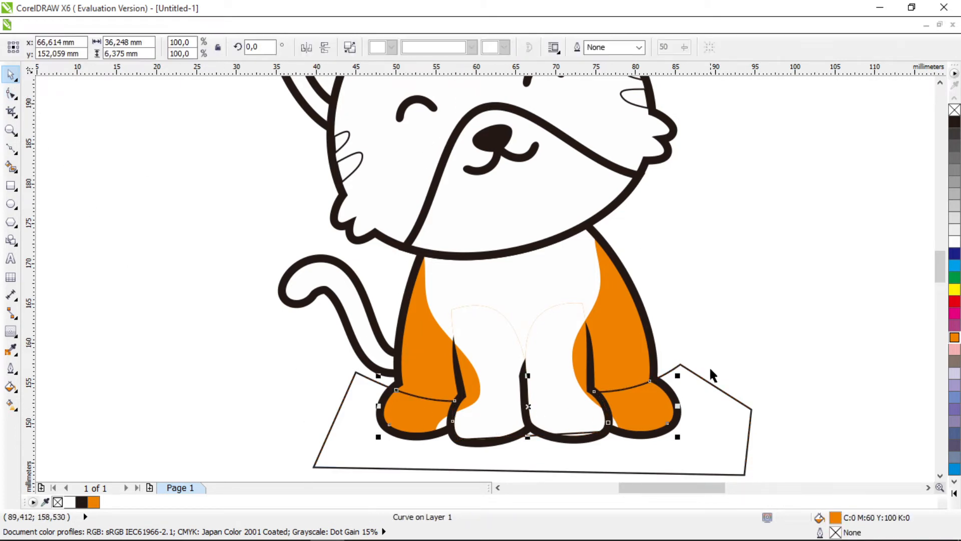
left_click(954, 243)
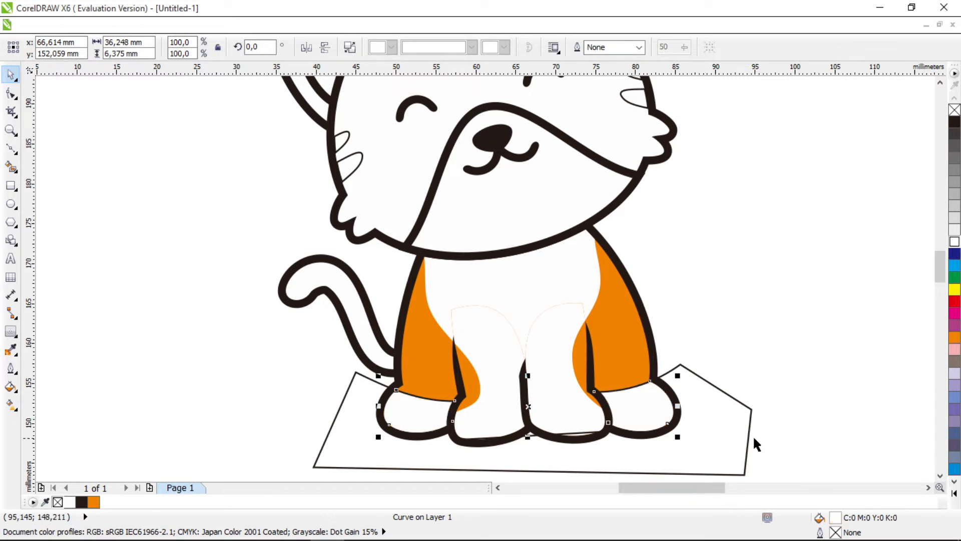
left_click(751, 416)
key("Delete")
scroll(753, 395, "down", 1)
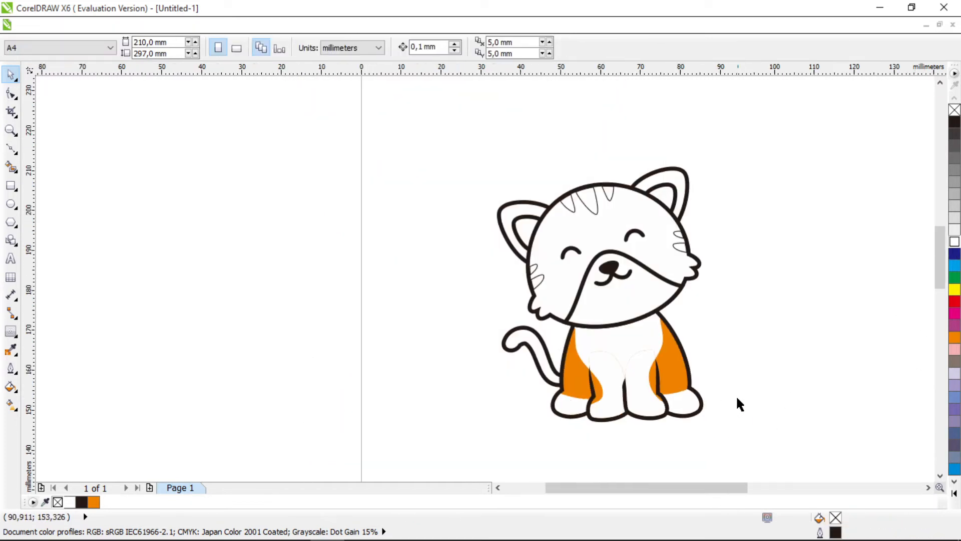
scroll(699, 350, "up", 1)
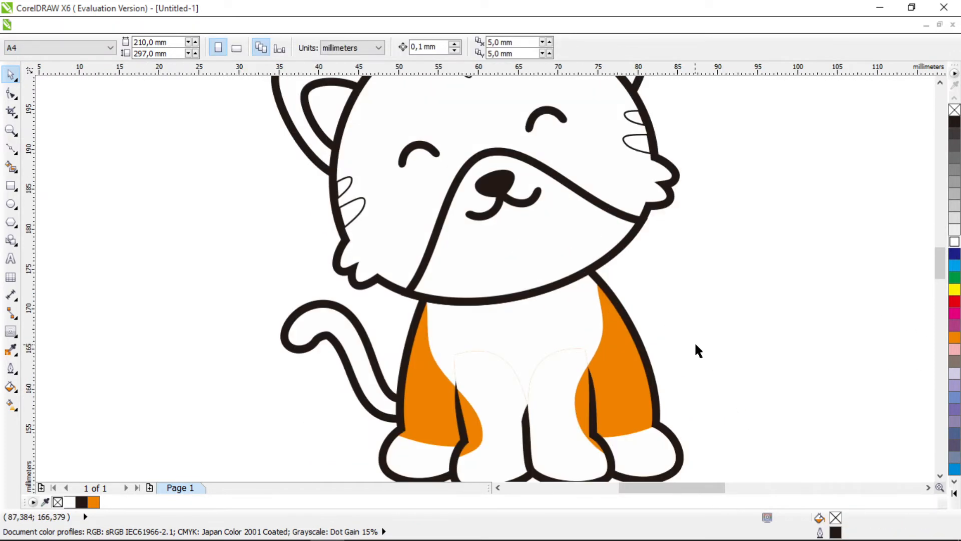
- Draw a closed four-sided Bezier helper outline around the tail tip, about 14 mm wide and 14 mm tall
left_click(11, 149)
left_click(333, 371)
left_click(241, 371)
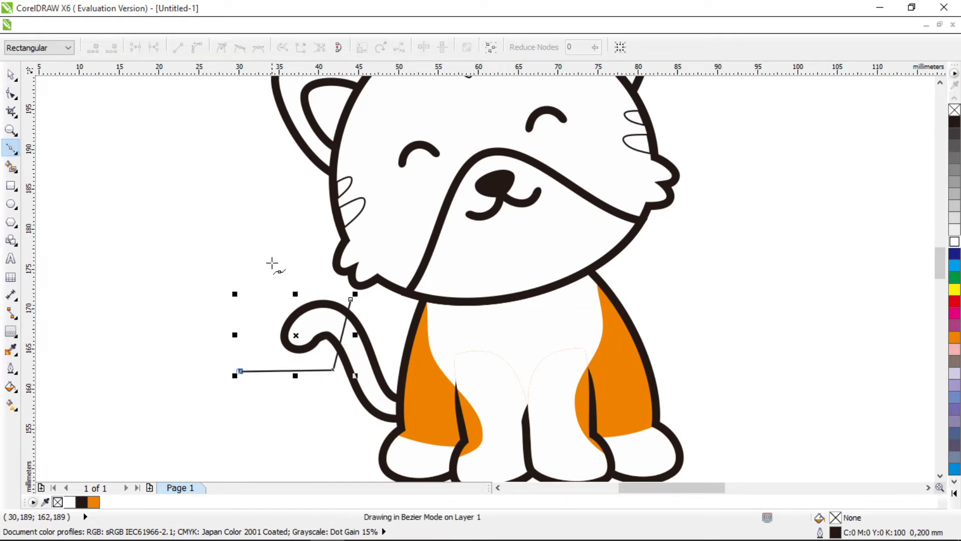
left_click(271, 261)
left_click(350, 299)
- Bend the helper's edge that crosses the tail inward into a curve and shift the helper slightly towards the body
key("F10")
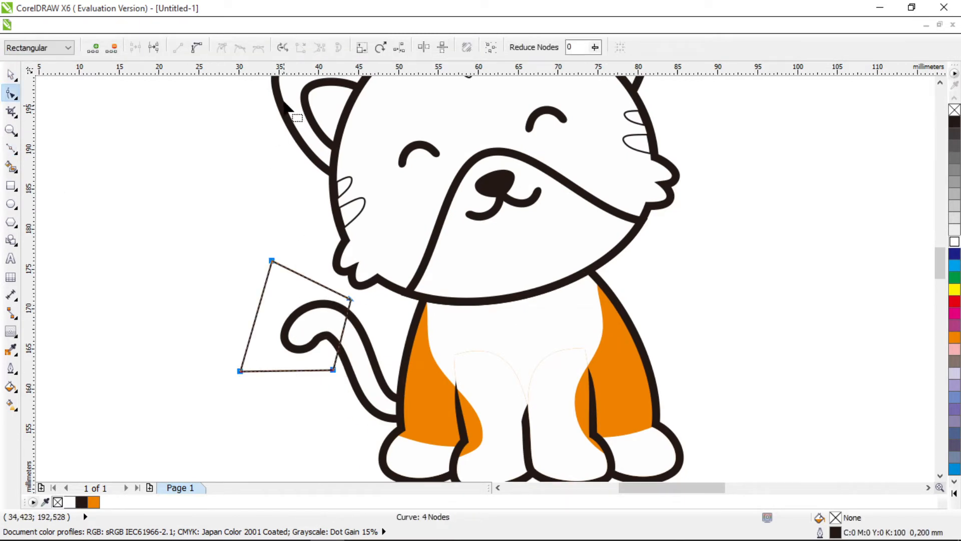
left_click(196, 48)
left_click_drag(344, 341, 329, 335)
key("space")
left_click_drag(264, 278, 269, 280)
- Intersect the helper with the tail, delete the helper, and fill the tail below its white tip with orange
left_click(350, 341, "shift")
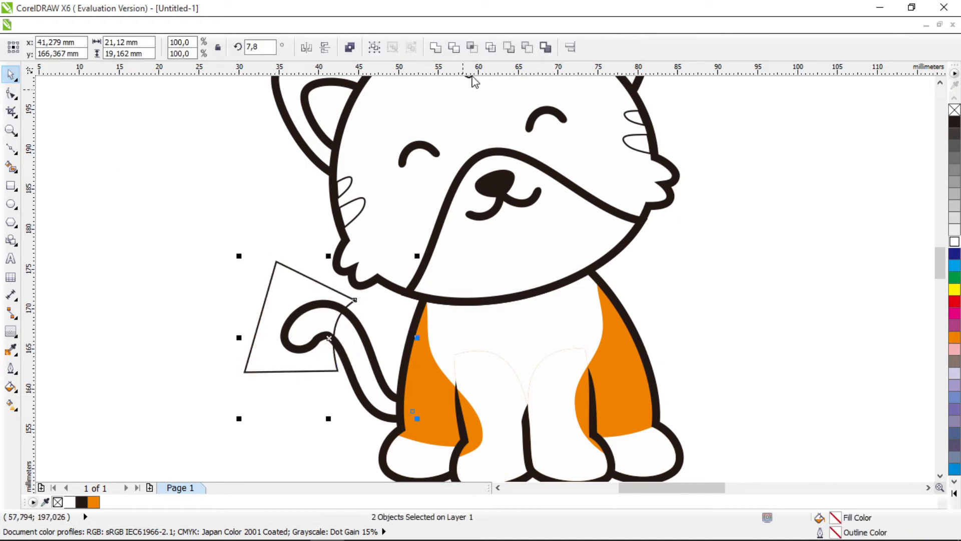
left_click(472, 47)
left_click(265, 298)
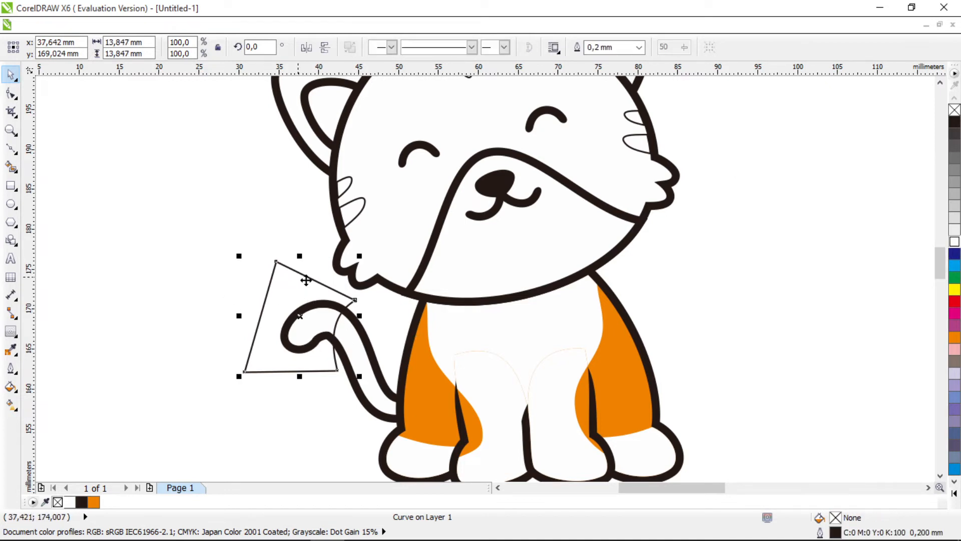
key("Delete")
left_click(350, 359)
left_click(93, 502)
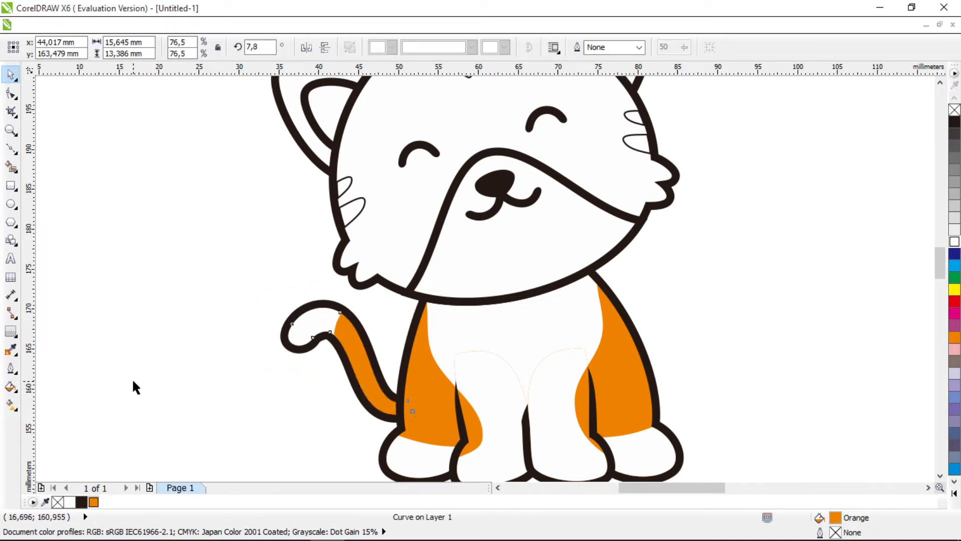
left_click(238, 393)
- Fill the cat's head with orange
scroll(415, 353, "up", 2)
left_click(465, 154)
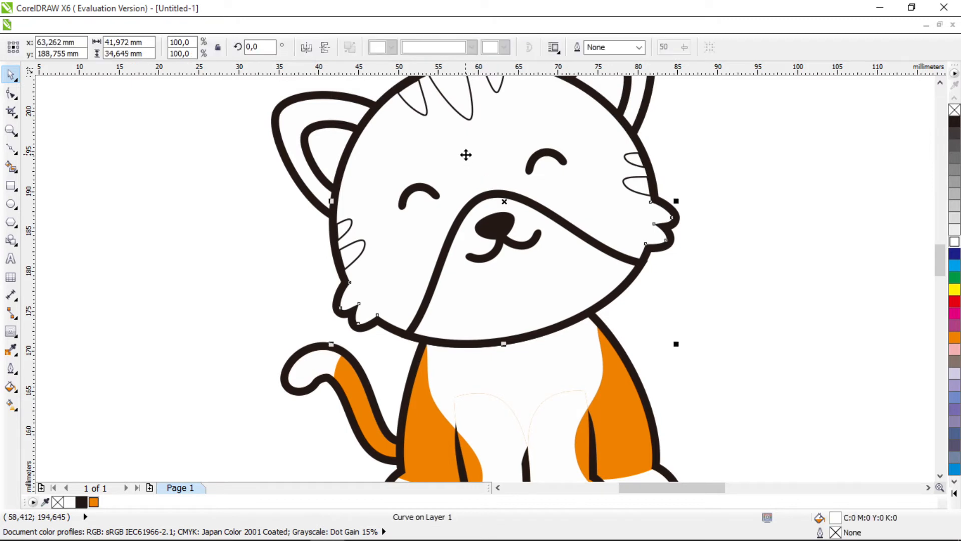
left_click(93, 502)
key("Escape")
scroll(449, 175, "up", 2)
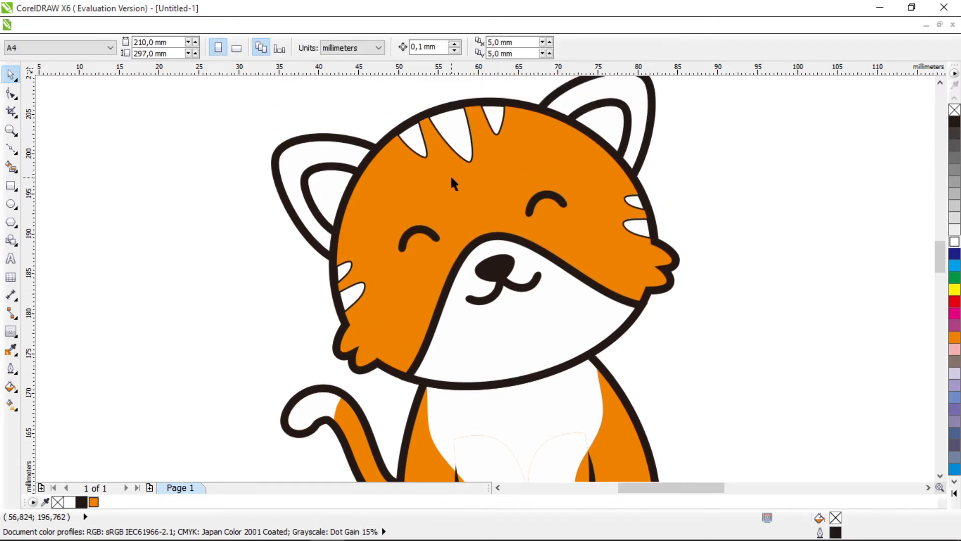
- Weld the forehead and both cheek stripe groups into one object and remove its outline
left_click(458, 144)
left_click(349, 301, "shift")
left_click(640, 225, "shift")
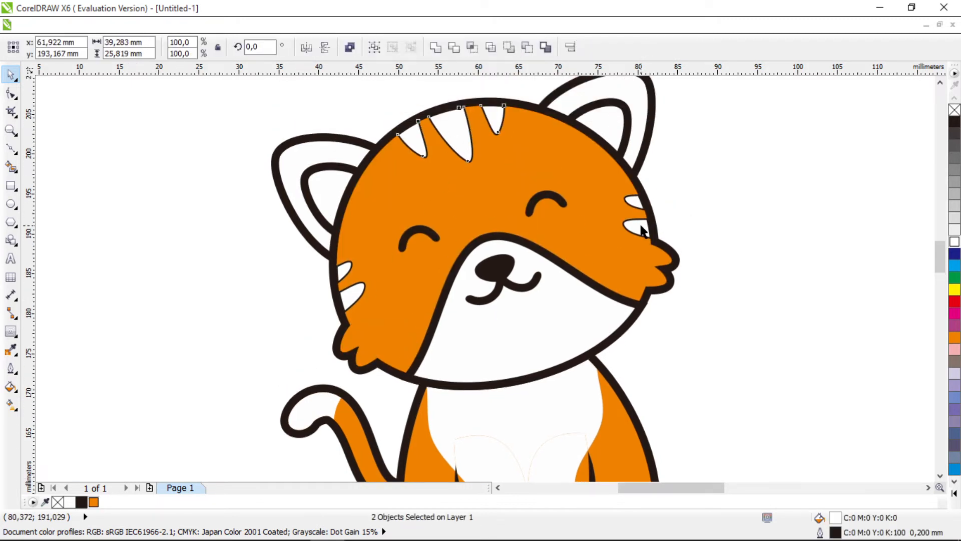
left_click(634, 228, "shift")
left_click(436, 47)
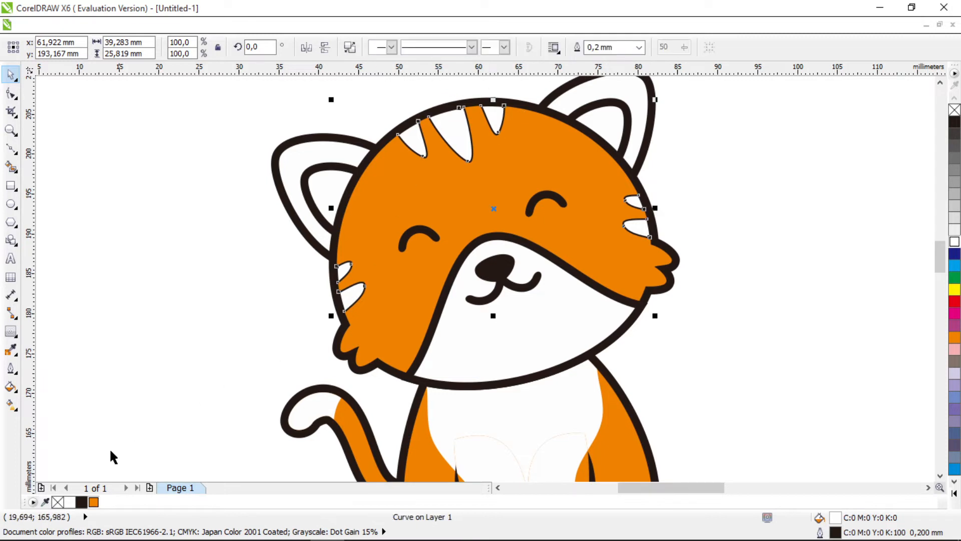
right_click(58, 501)
- Fill the stripes with brown (C:38 M:78 Y:100 K:4, #AA5932)
left_click(94, 502)
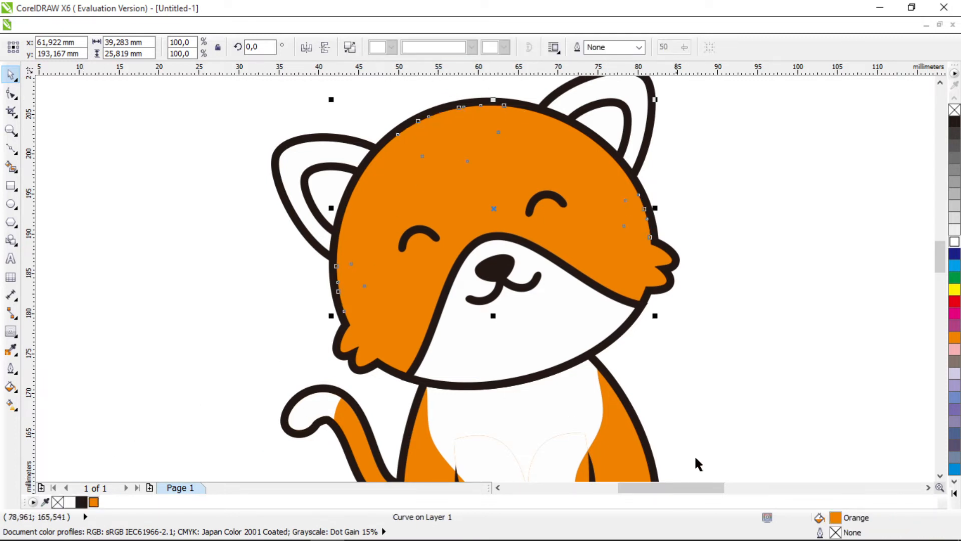
double_click(846, 521)
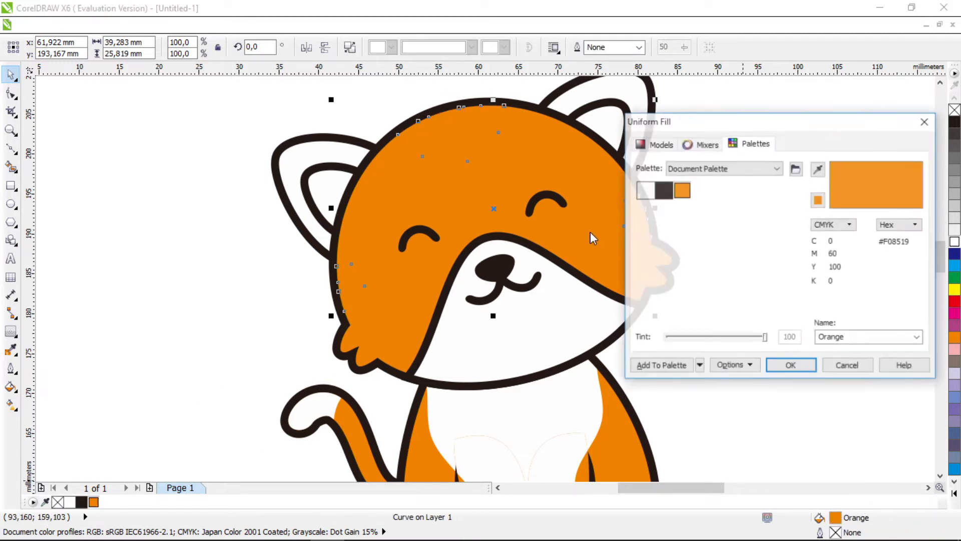
left_click(658, 143)
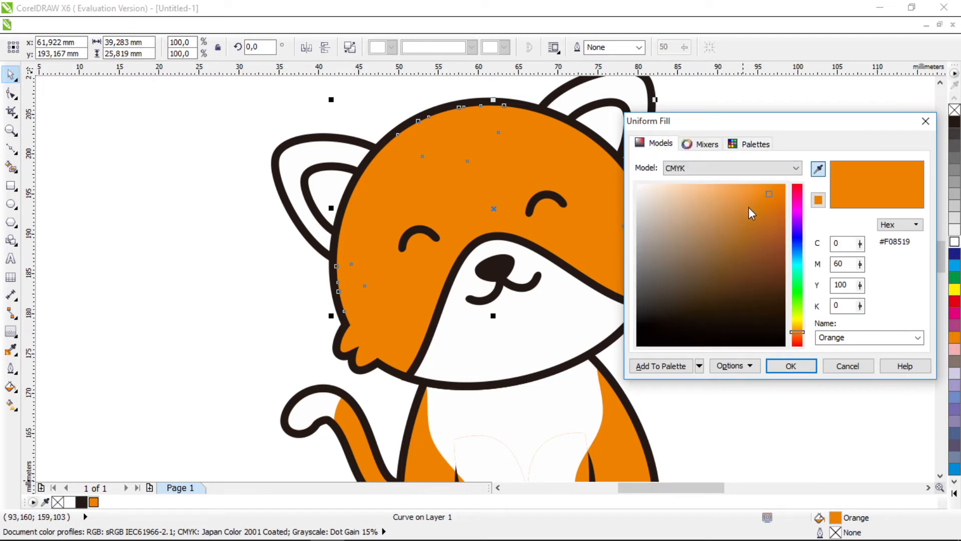
mouse_move(751, 212)
left_mouse_down()
mouse_move(782, 220)
mouse_move(785, 235)
left_mouse_up()
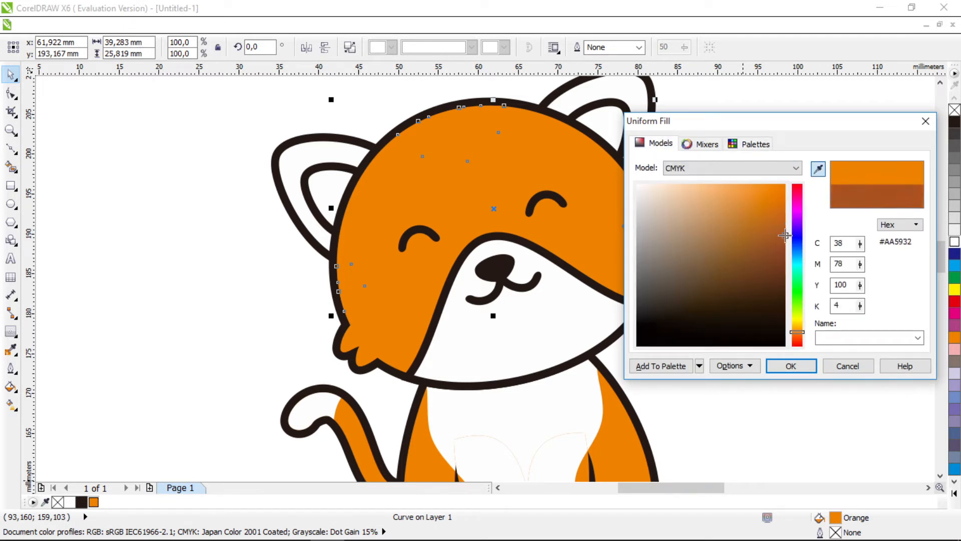
left_click(806, 366)
- Delete the thick black contour around the white muzzle patch, keeping the patch itself
left_click(593, 286)
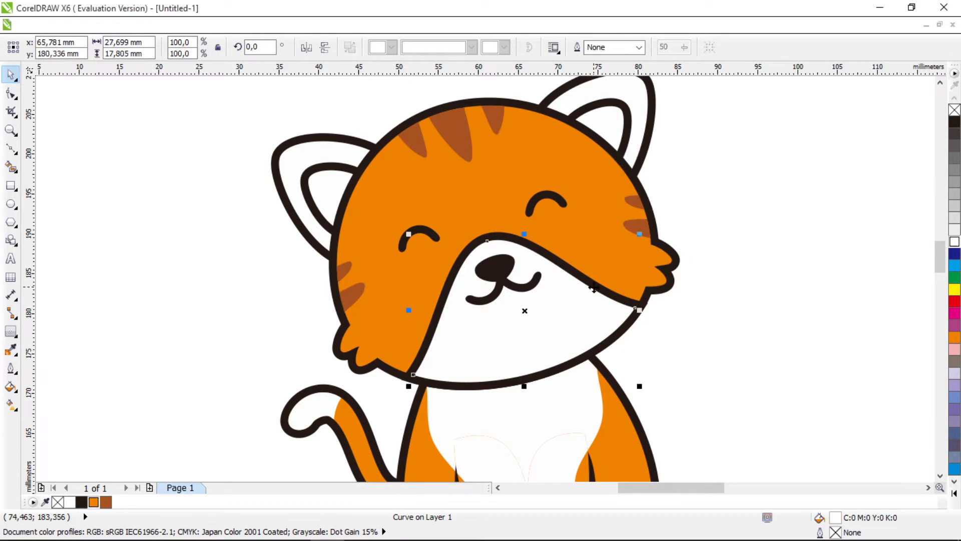
key("Delete")
key("ctrl+z")
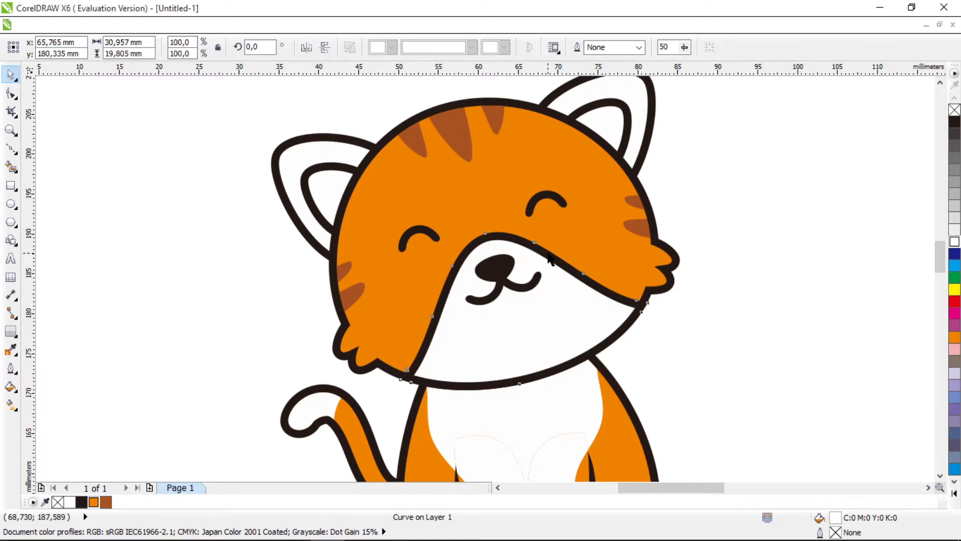
key("Escape")
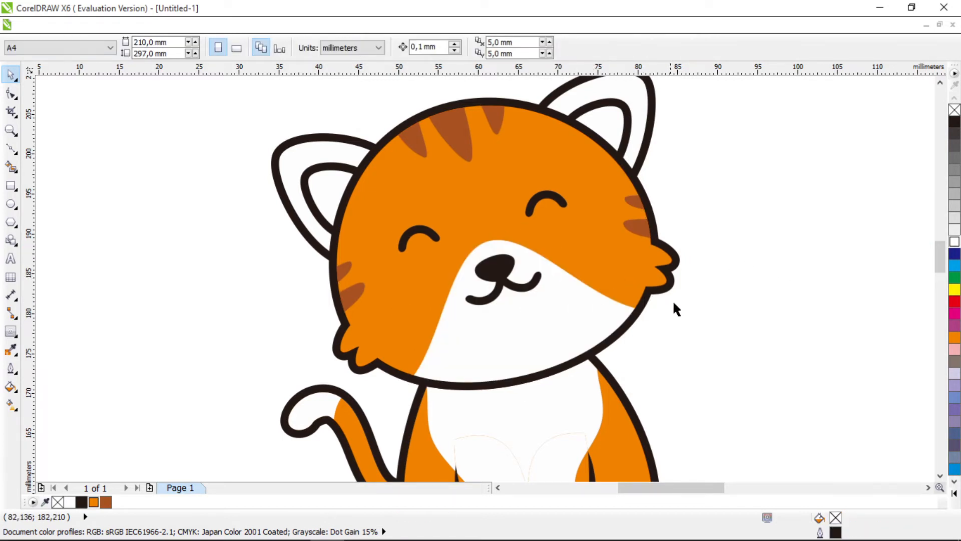
- Fill both outer ears with orange
left_click(323, 147)
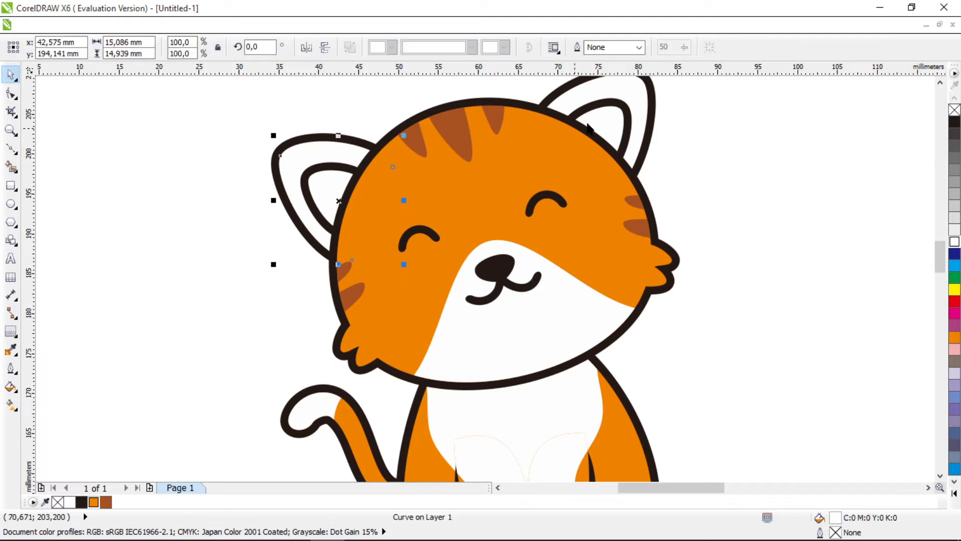
left_click(614, 83, "shift")
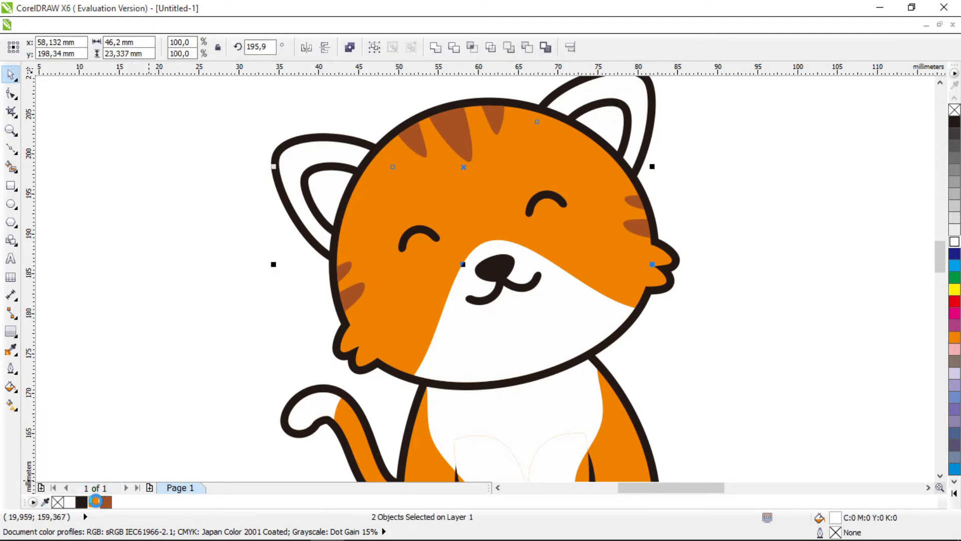
left_click(95, 501)
- Fill both inner ears with magenta
left_click(322, 191)
left_click(604, 113, "shift")
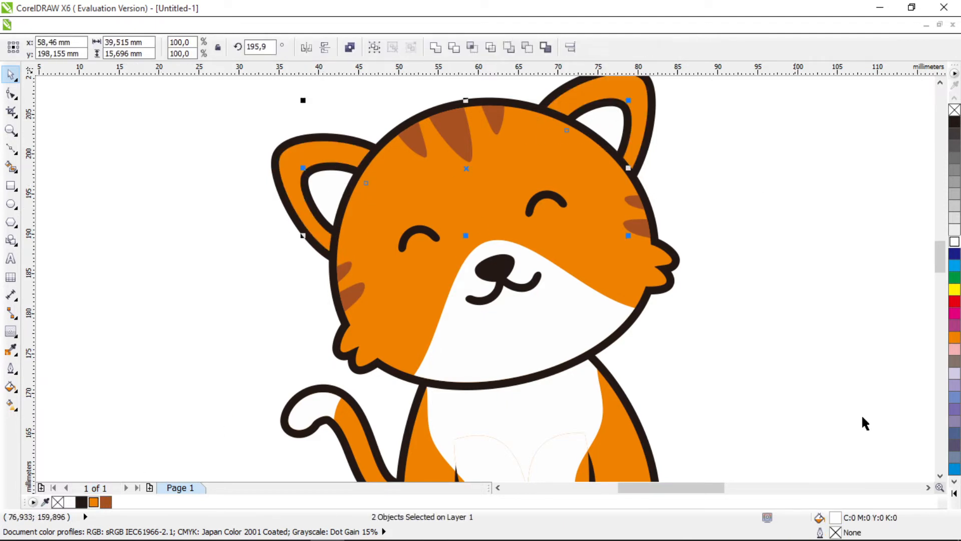
left_click(955, 314)
key("Escape")
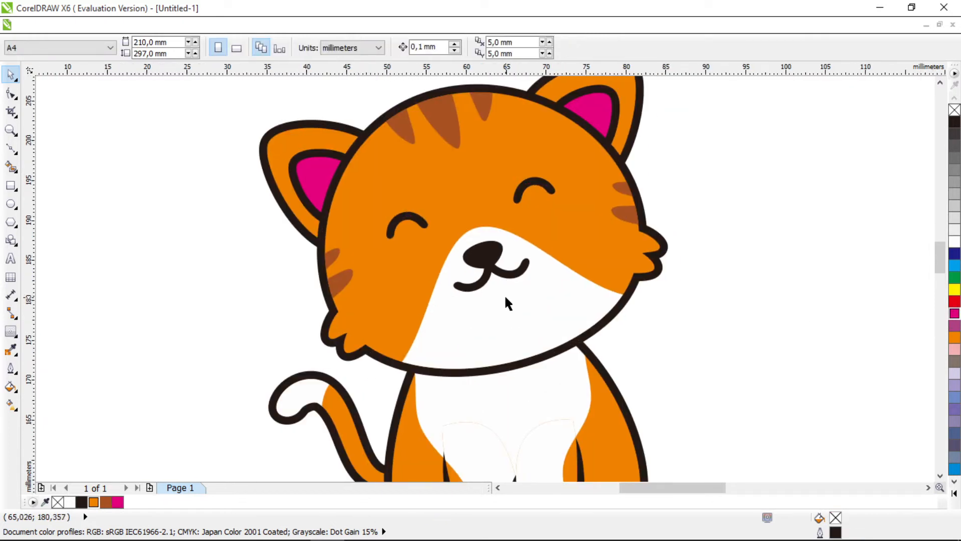
scroll(460, 308, "down", 2)
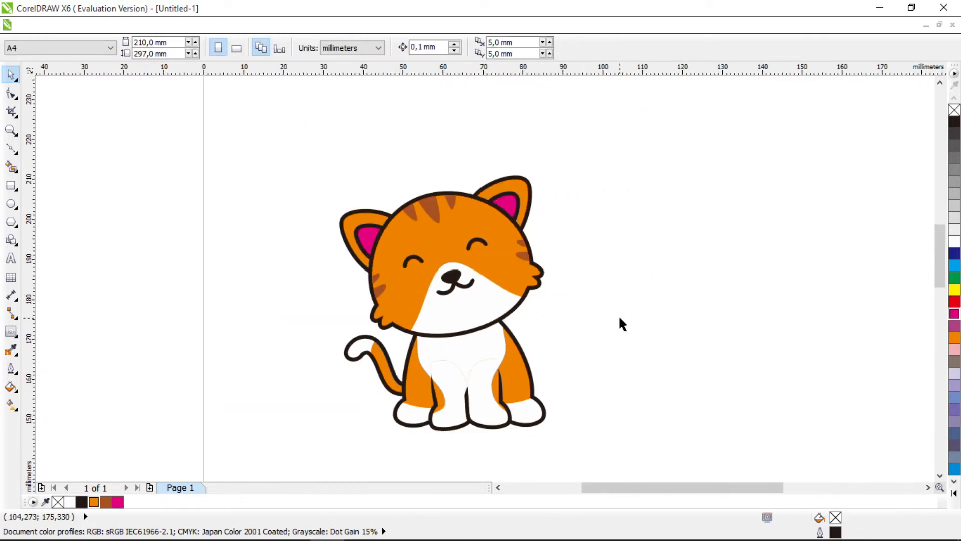
- Reshape the top curve of the white patch on the cat's left-hand foreleg and delete its extra upper corner node
scroll(469, 368, "up", 2)
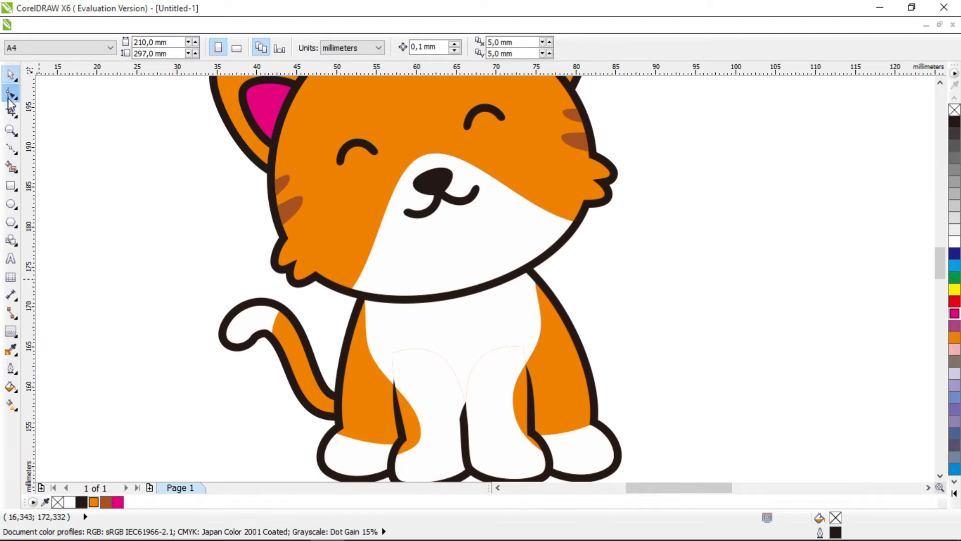
left_click(11, 93)
left_click(410, 362)
left_click(393, 352)
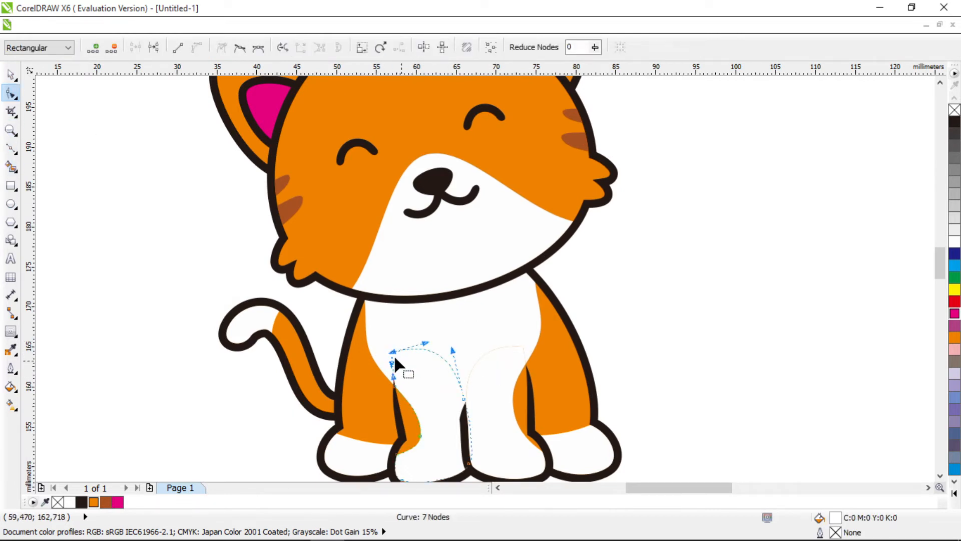
scroll(401, 354, "up", 2)
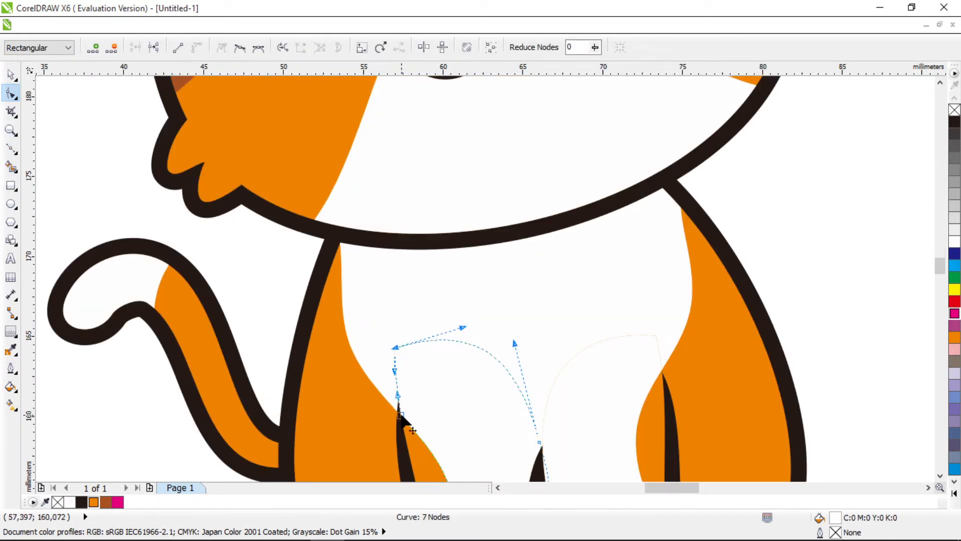
left_click_drag(362, 383, 555, 459)
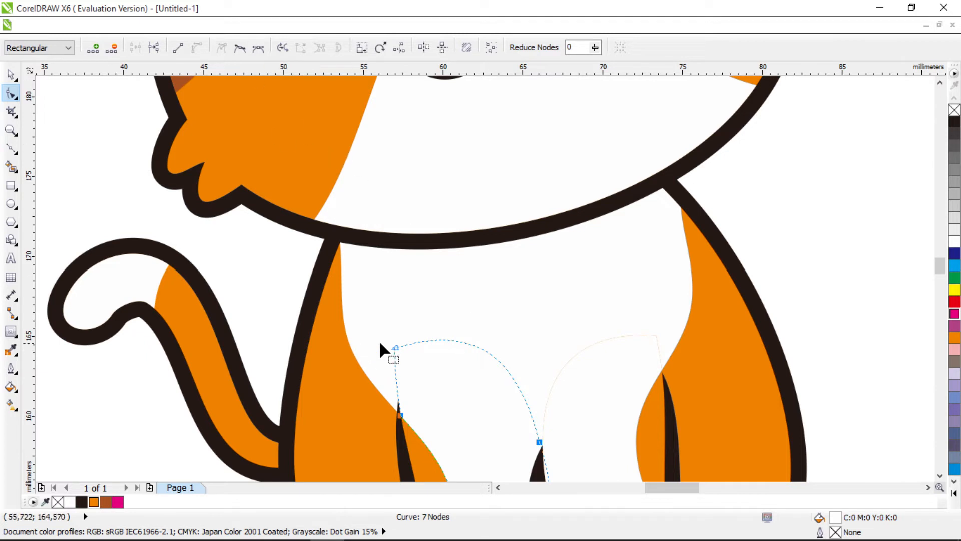
left_click_drag(427, 436, 428, 437)
left_click_drag(399, 389, 388, 387)
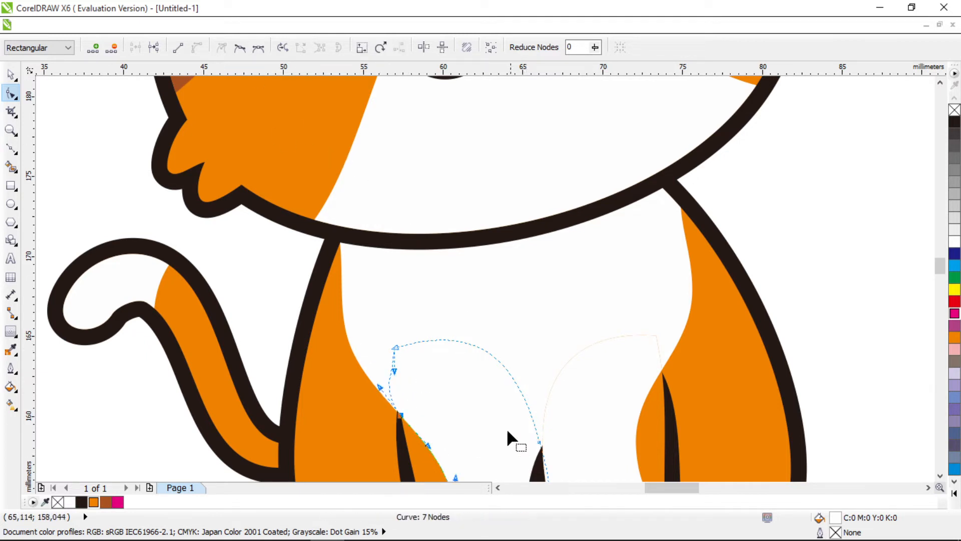
left_click_drag(519, 345, 548, 341)
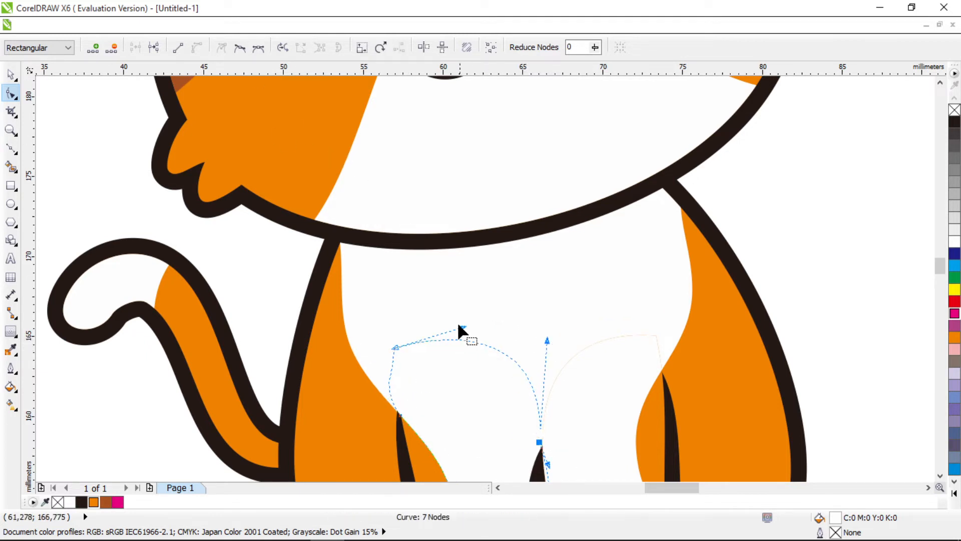
left_click(396, 347)
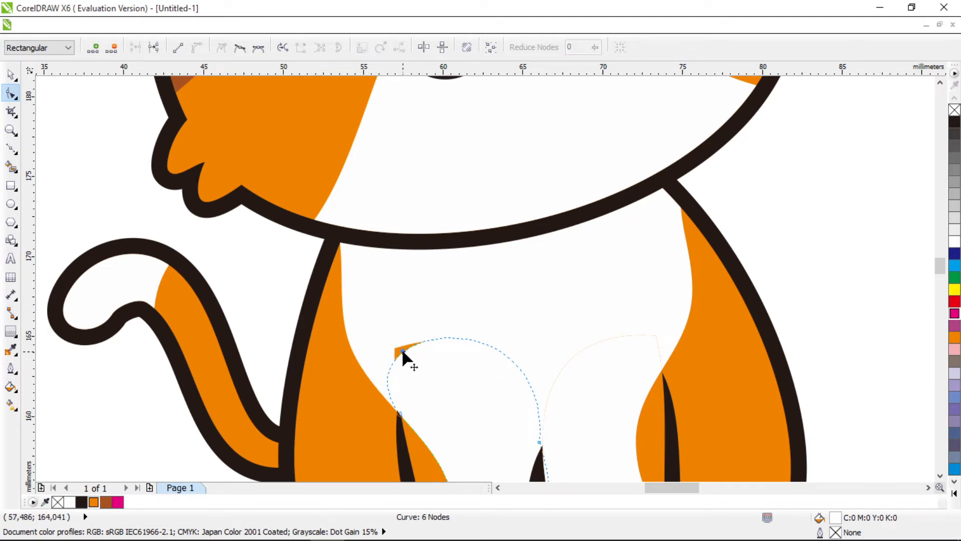
key("Delete")
- Remove the upper corner node of the right-hand foreleg's white patch and bend its top edge into a smooth arch
left_click(663, 395)
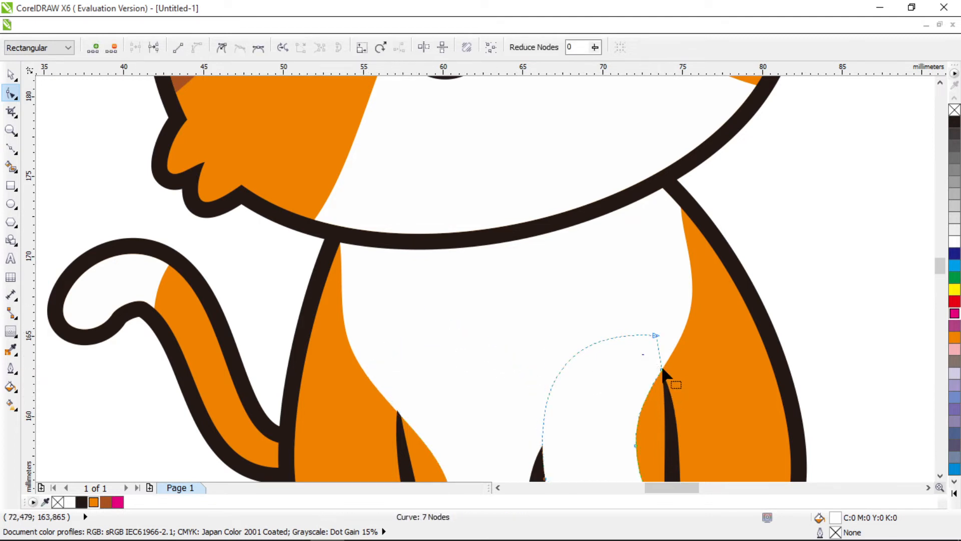
left_click_drag(662, 370, 538, 478)
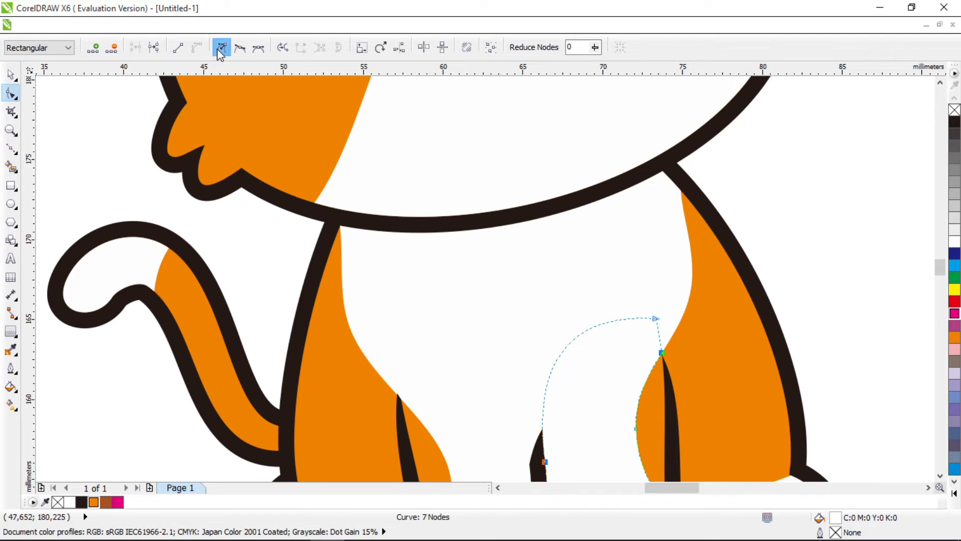
left_click(221, 48)
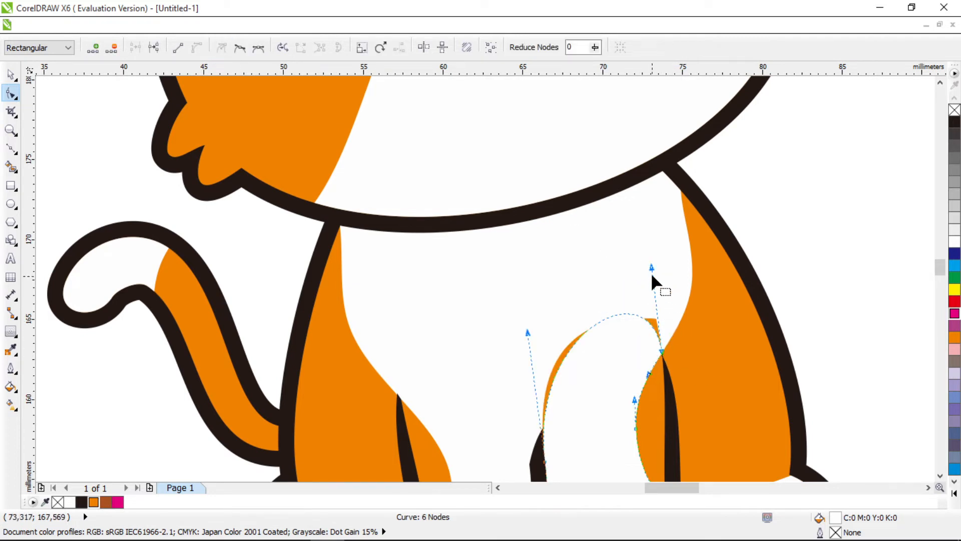
left_click_drag(652, 274, 671, 255)
left_click_drag(528, 332, 503, 308)
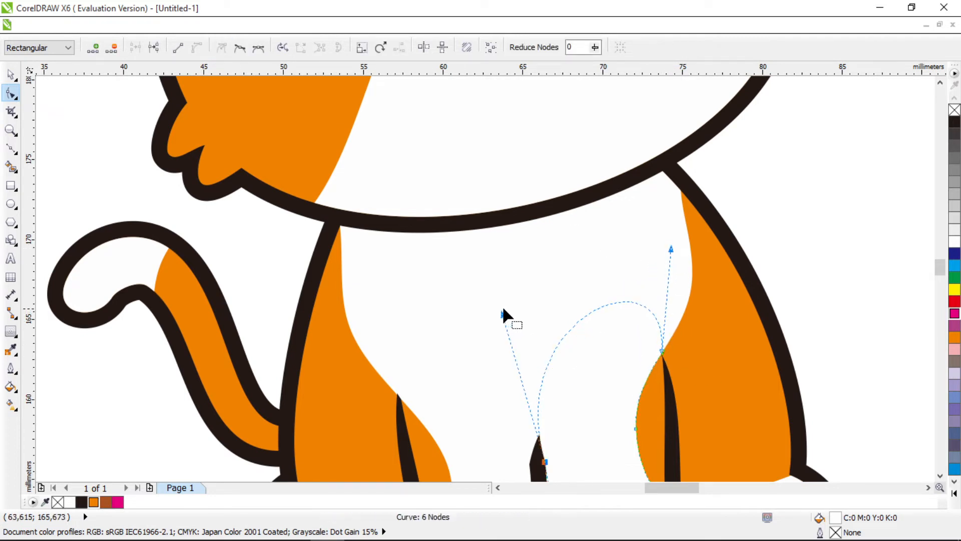
scroll(561, 325, "down", 2)
left_click(11, 75)
left_click(114, 155)
scroll(453, 281, "down", 1)
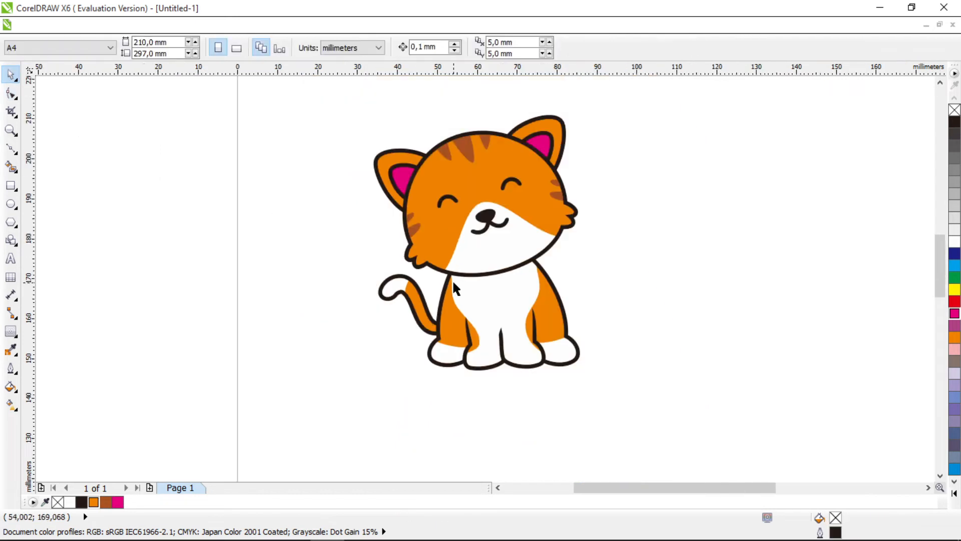
- Draw a closed four-point Bezier band across the chin, from the left cheek fur to the right cheek fur
scroll(510, 275, "up", 1)
scroll(527, 285, "up", 1)
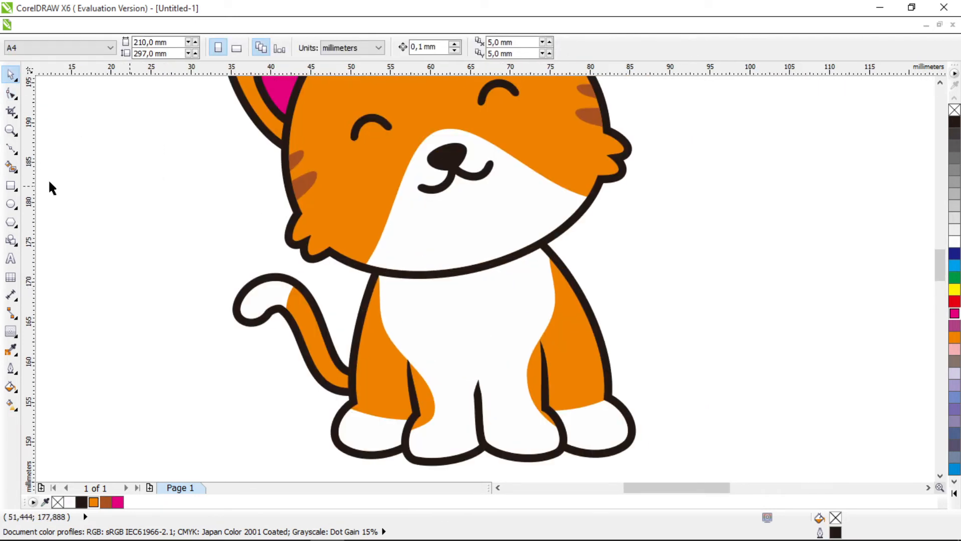
left_click(11, 148)
scroll(351, 251, "up", 1)
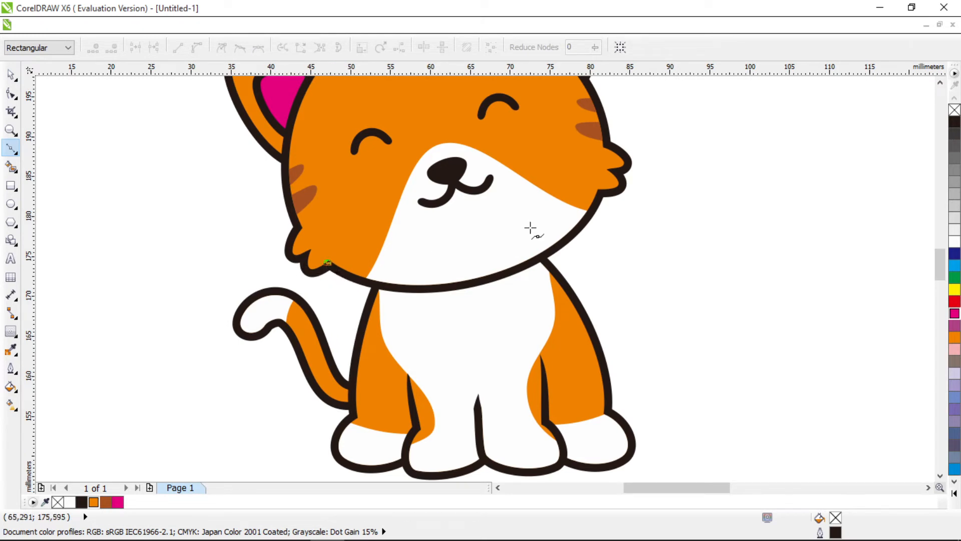
left_click(599, 193)
left_click(615, 217)
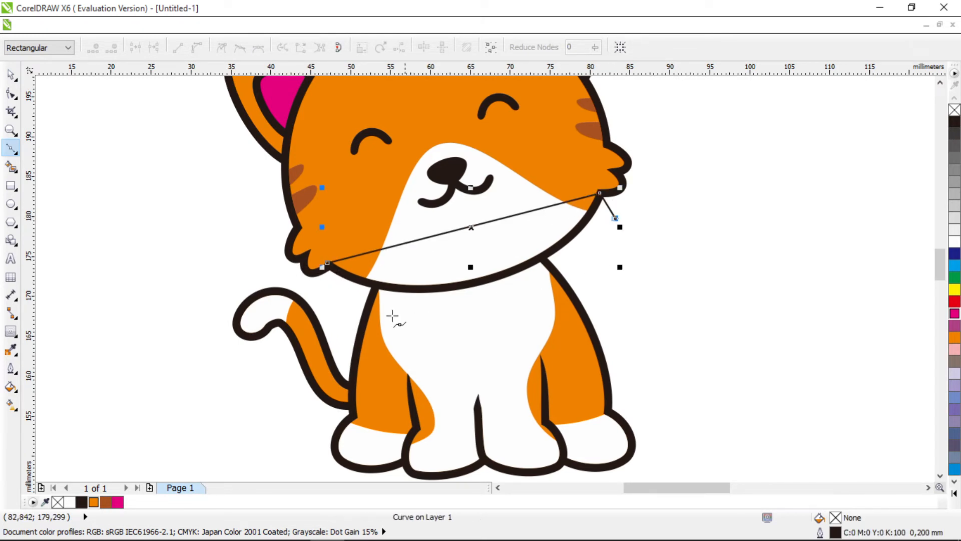
left_click(342, 300)
left_click(328, 263)
- Convert the band's segments to curves and bend its long edges to follow the curve of the jaw
key("F10")
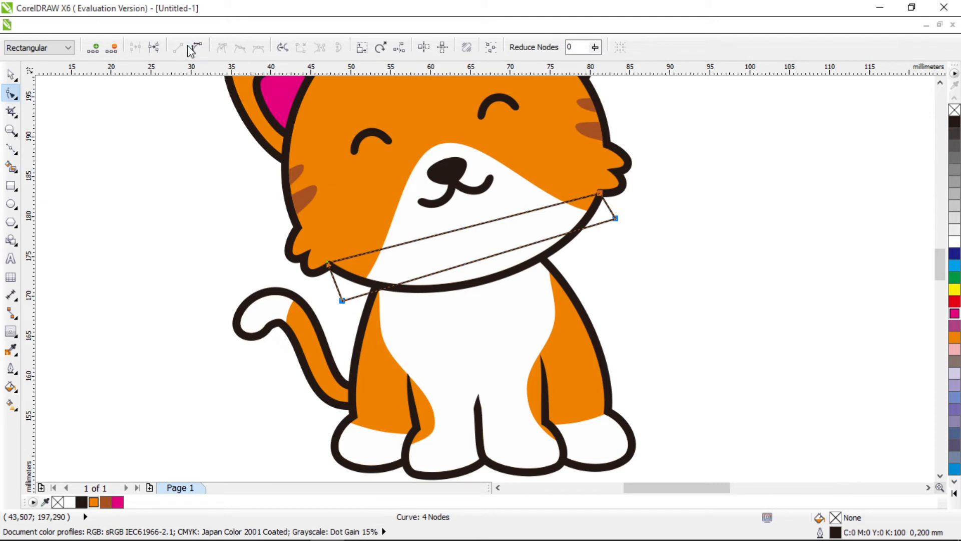
left_click(196, 48)
left_click_drag(464, 226, 490, 299)
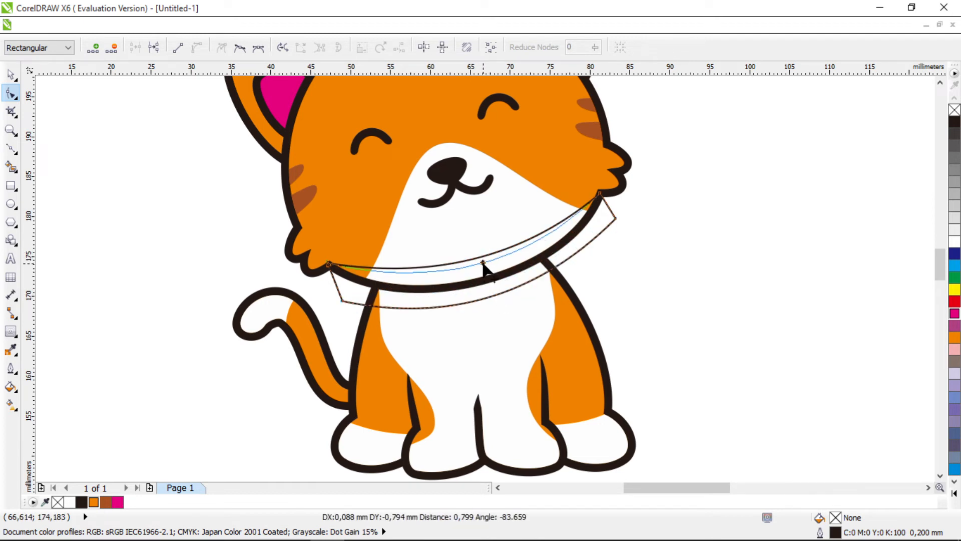
- Intersect the band with the orange head and fill the overlap with dark orange (C:20 M:67 Y:100 K:0)
left_click(10, 74)
left_click(404, 128, "shift")
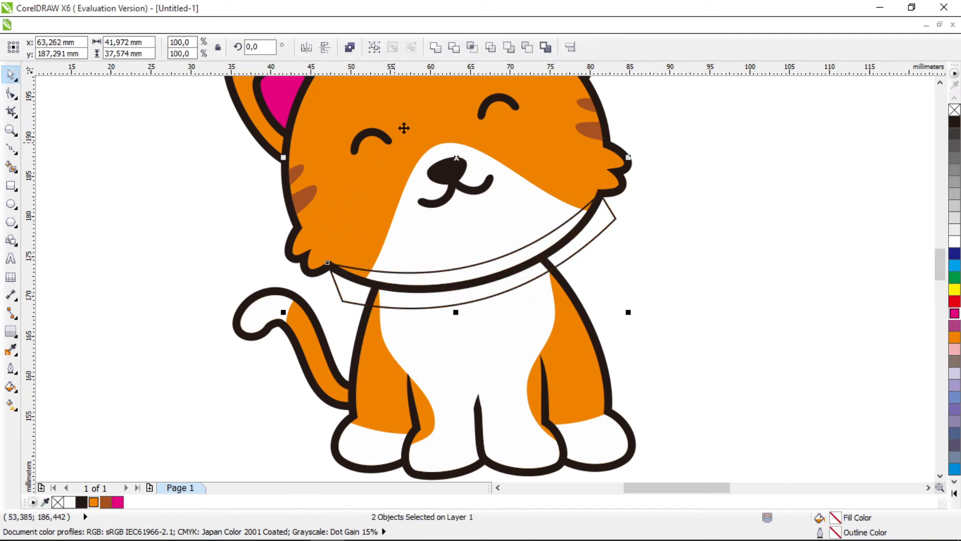
left_click(473, 49)
double_click(835, 519)
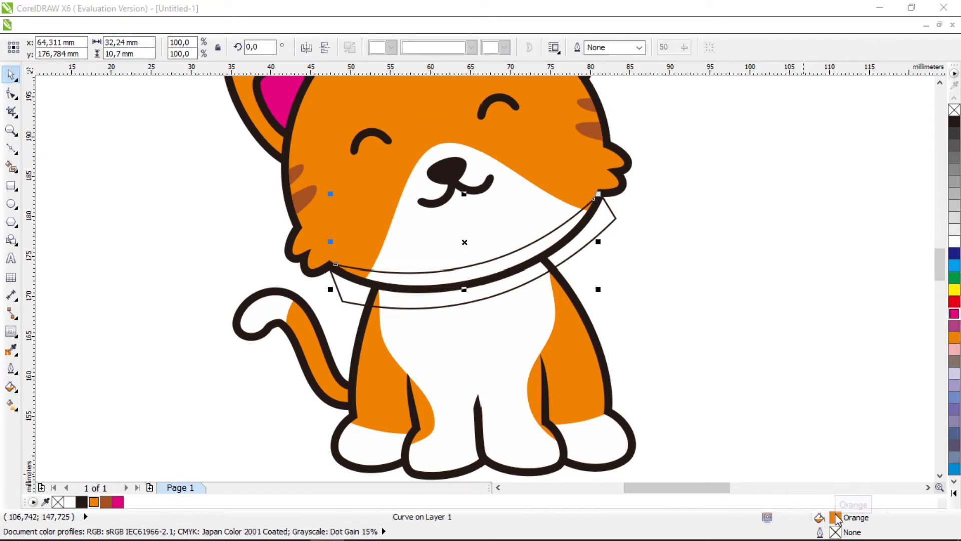
left_click(651, 143)
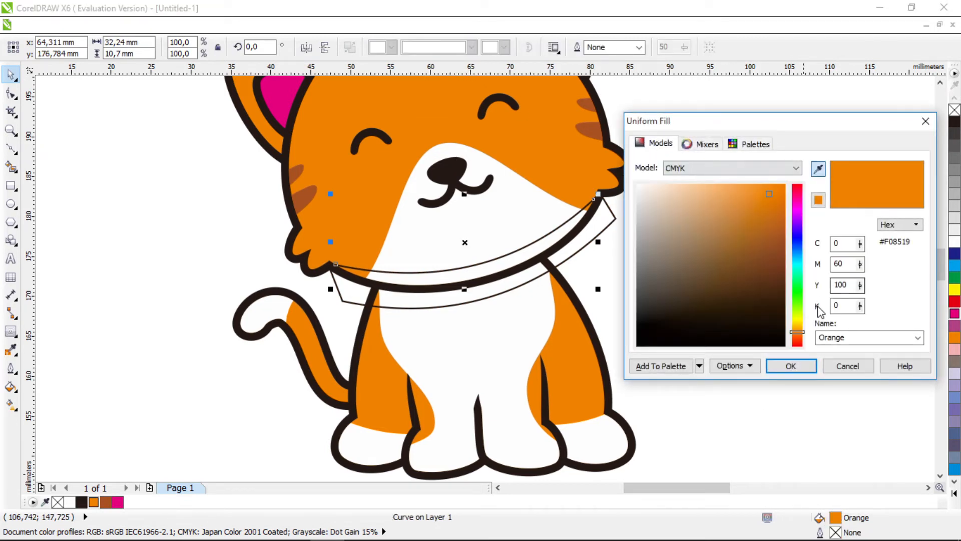
left_click_drag(775, 222, 772, 214)
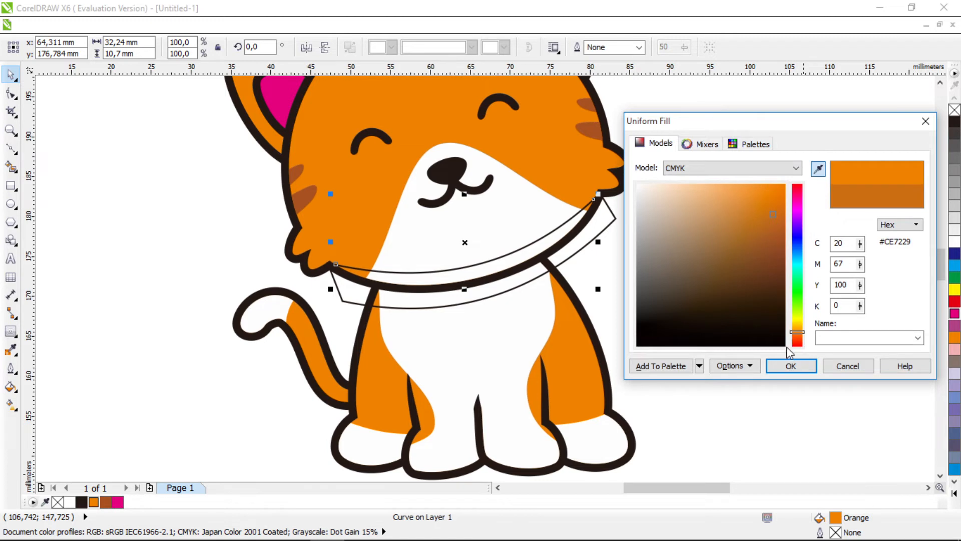
left_click(785, 365)
- Intersect the band with the white muzzle patch and fill the overlap with light grey (K:20)
left_click(612, 218)
left_click(496, 160, "shift")
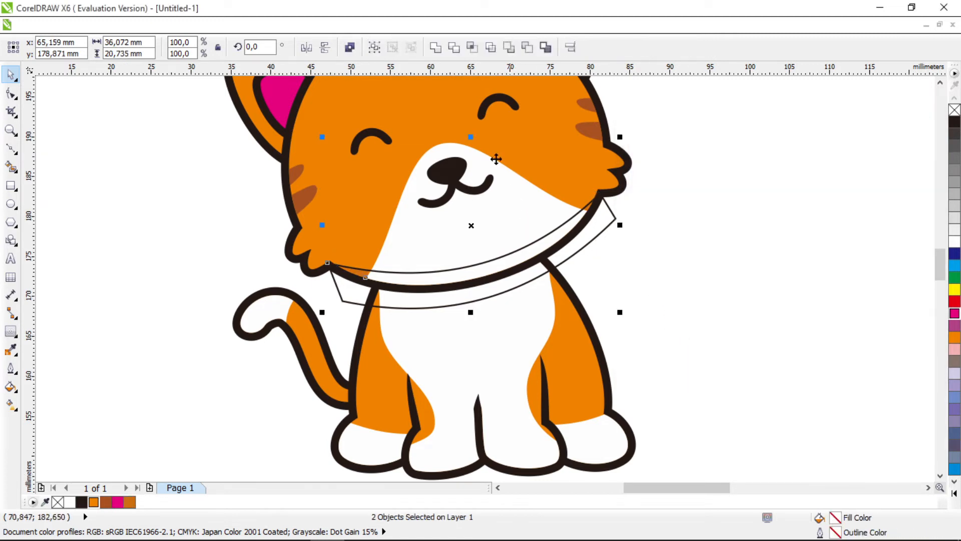
left_click(472, 47)
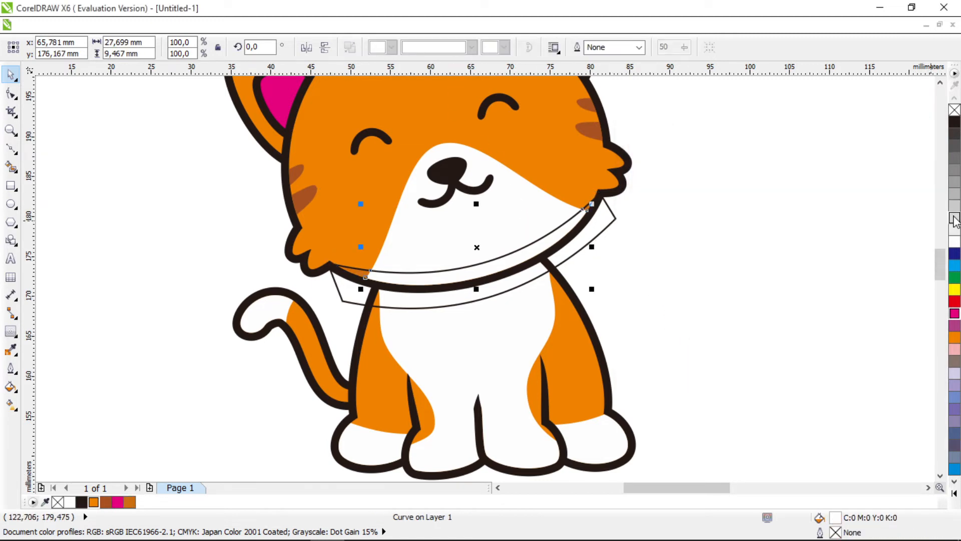
left_click(954, 217)
- Intersect the band with the white chest patch and fill the overlap with light grey (K:20)
left_click(615, 218)
key("Delete")
key("ctrl+z")
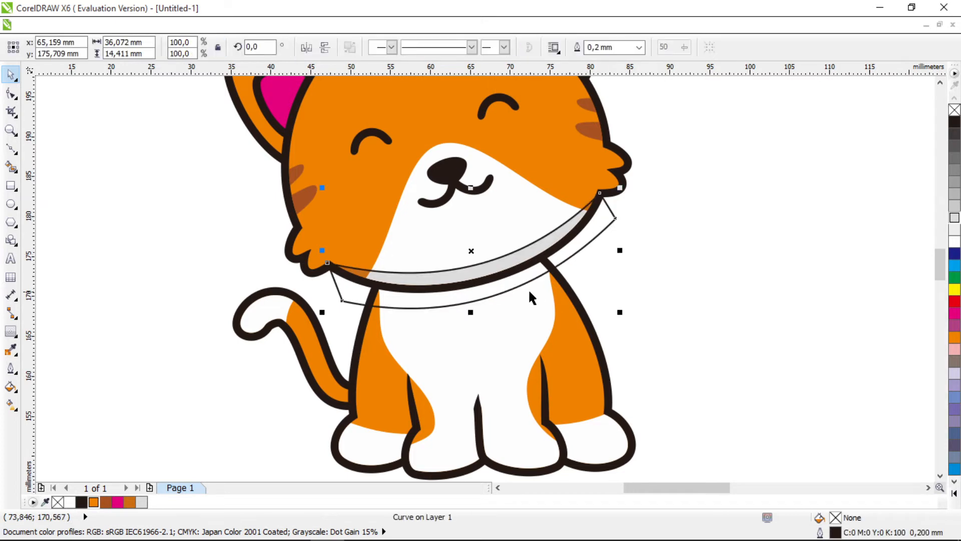
left_click(537, 311, "shift")
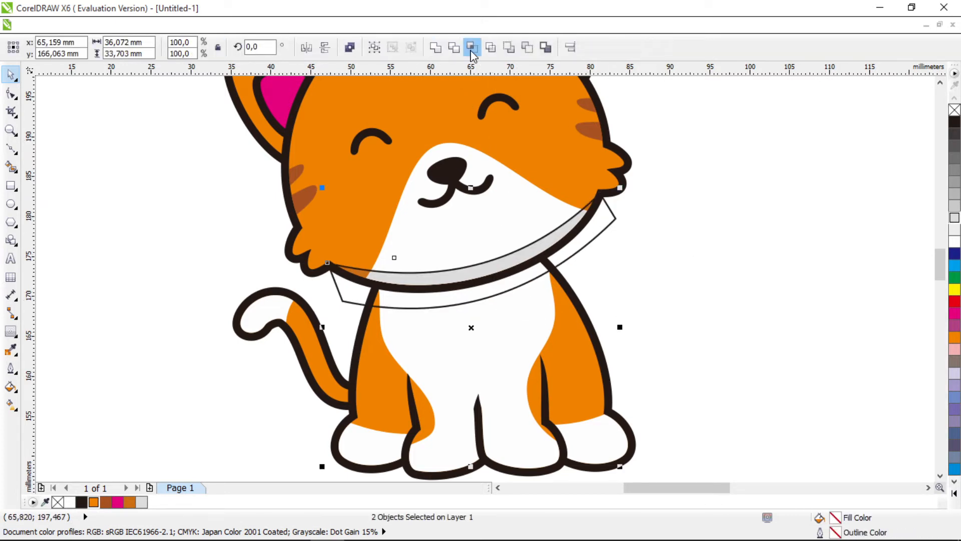
left_click(472, 47)
left_click(954, 217)
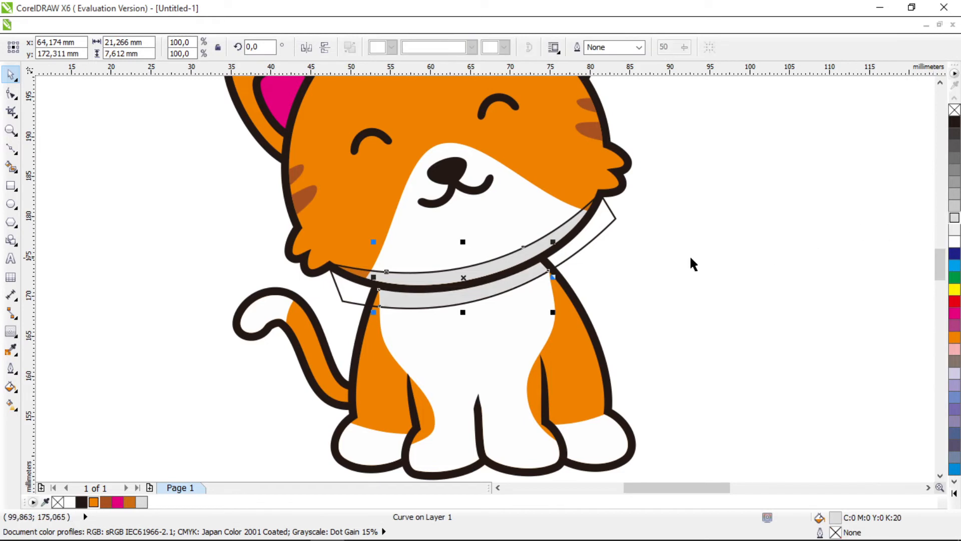
- Intersect the band with the orange body, fill the overlap with dark orange (C:20 M:67 Y:100 K:0), and remove the band outline
left_click(596, 229)
left_click(367, 361, "shift")
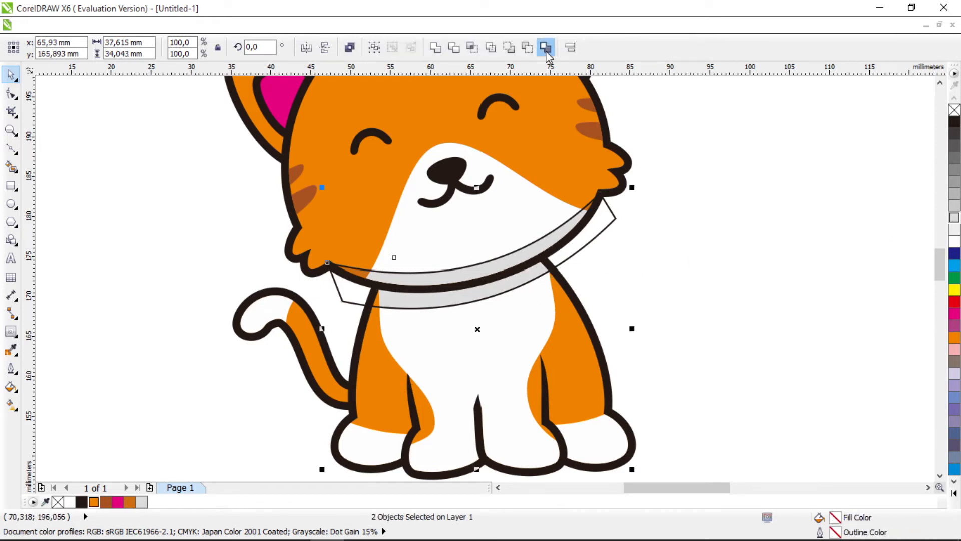
left_click(472, 47)
left_click(128, 501)
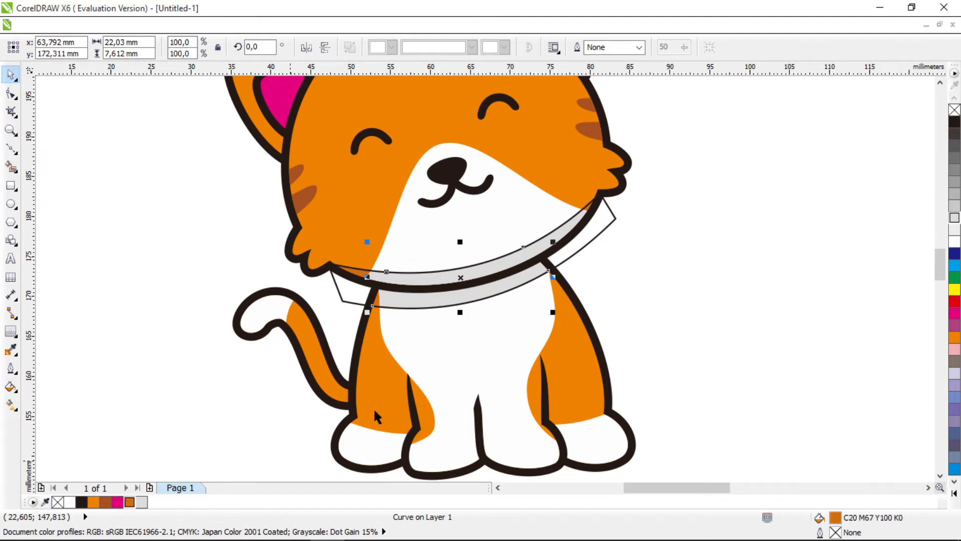
left_click(680, 257)
scroll(620, 275, "down", 2)
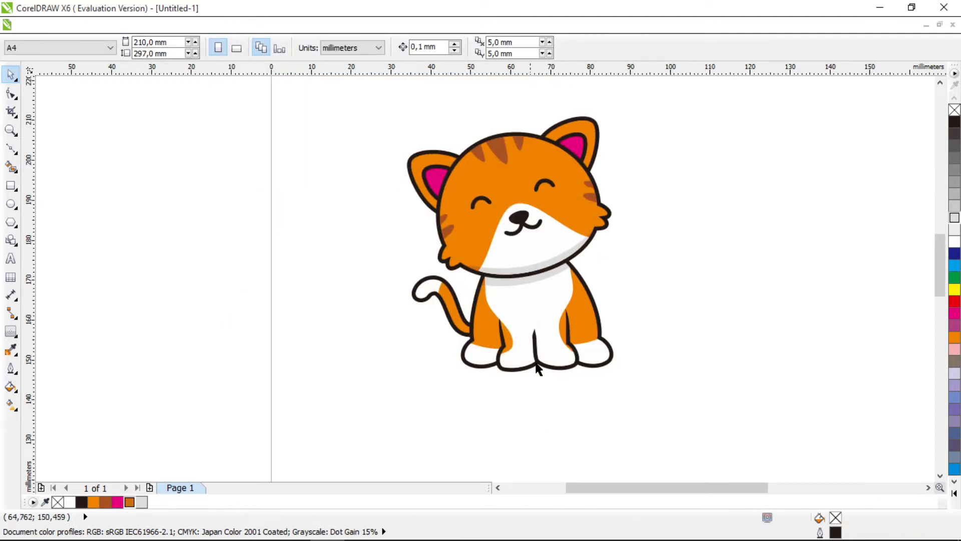
- Draw a curved V-shaped line about 9.8 by 8.1 mm on the chest, with its point on the line between the forelegs
scroll(535, 351, "up", 2)
left_click(17, 148)
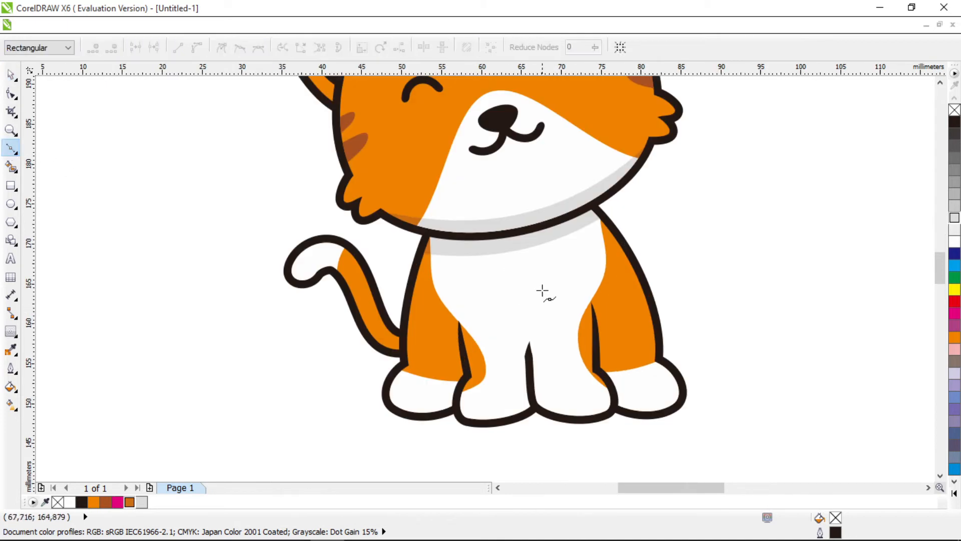
left_click(529, 352)
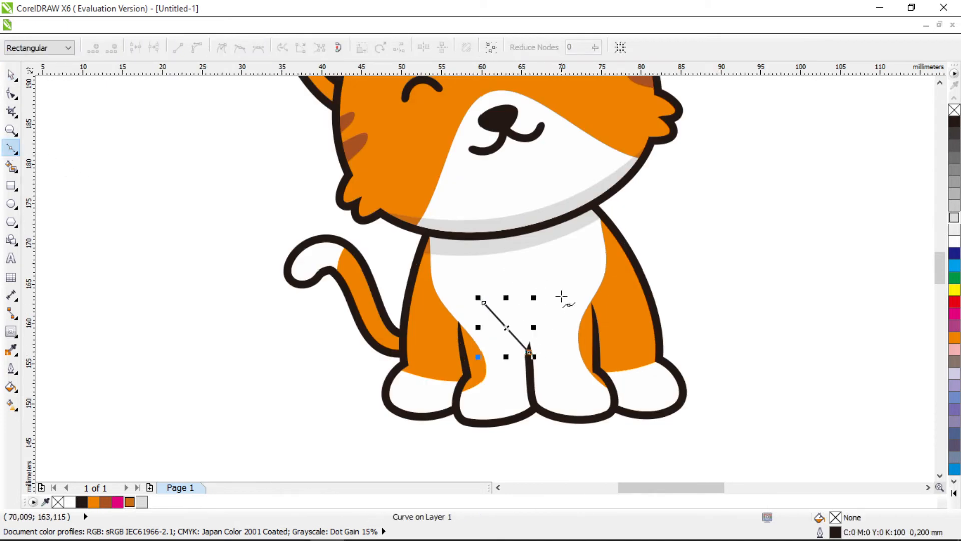
left_click(561, 288)
key("F10")
left_click(198, 50)
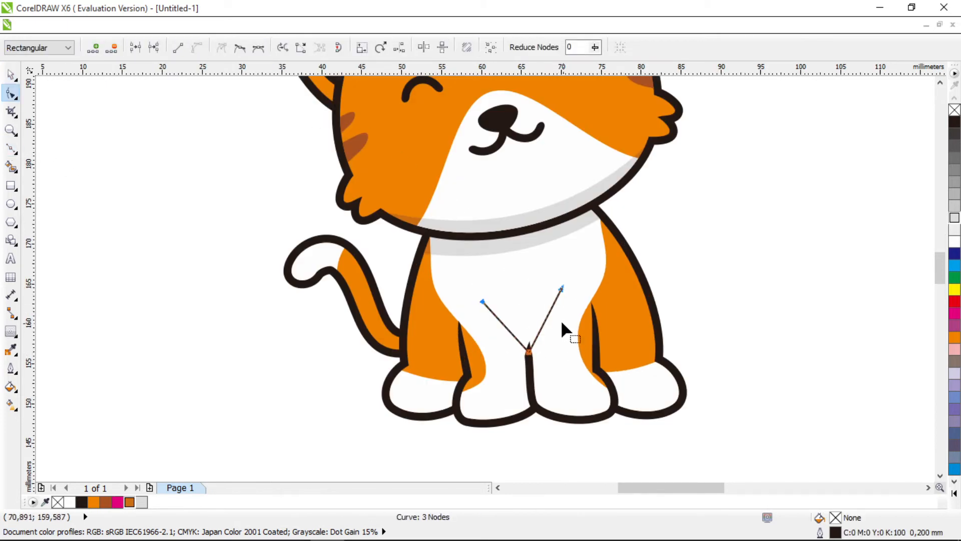
left_click_drag(545, 319, 503, 335)
left_click(10, 74)
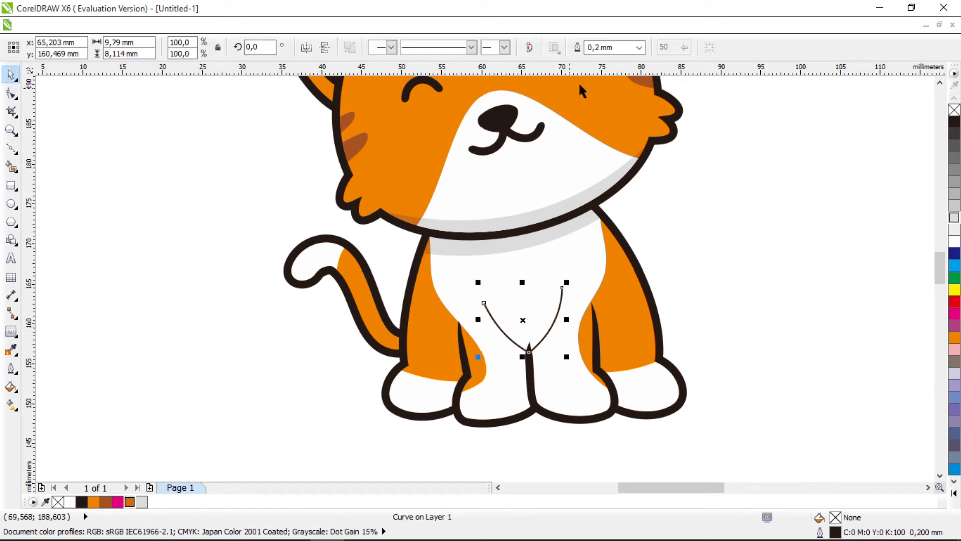
- Set the V-shaped line's outline width to 1.0 mm and convert the outline to an object for node editing
left_click(639, 47)
left_click(624, 125)
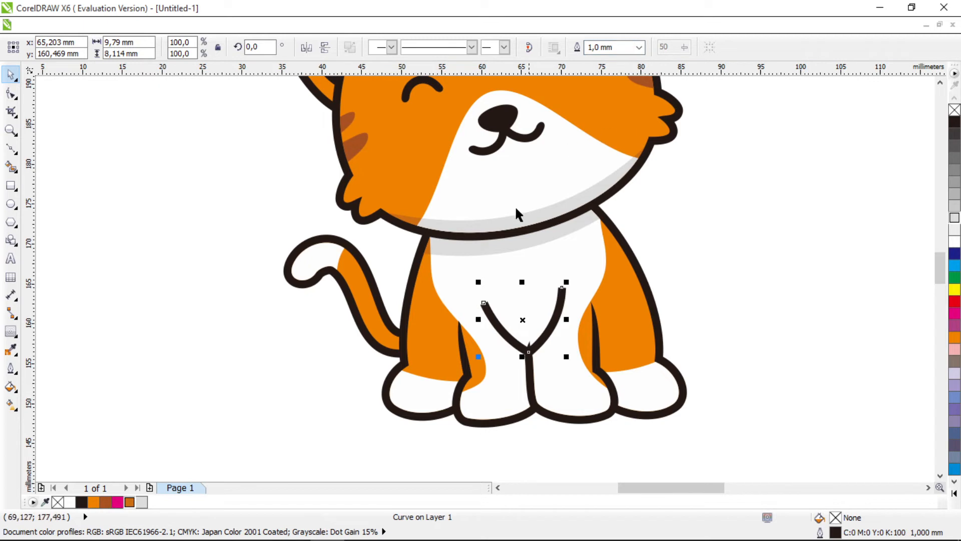
key("F10")
scroll(435, 337, "up", 2)
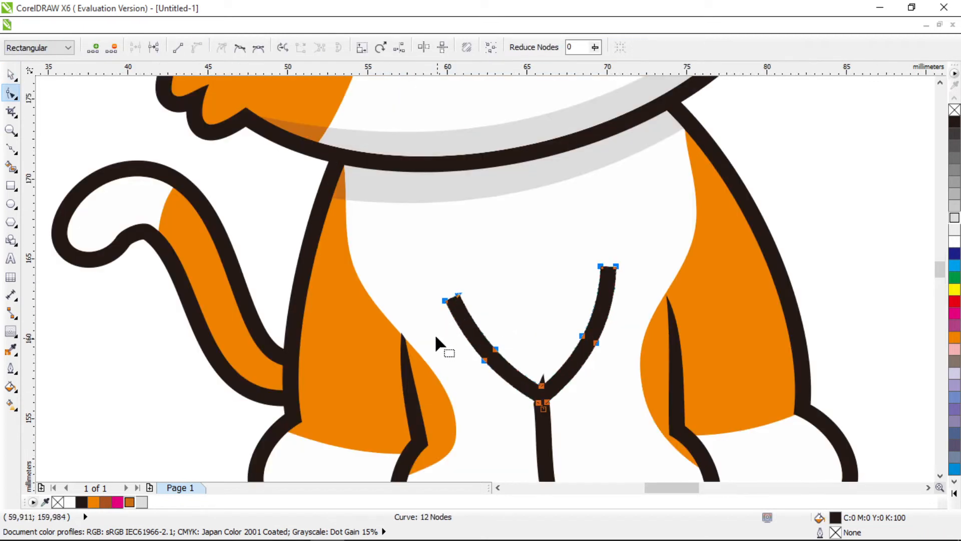
- Round the two upper ends of the V-shaped chest line by deleting one outer corner node at each end
left_click_drag(428, 293, 453, 311)
key("Delete")
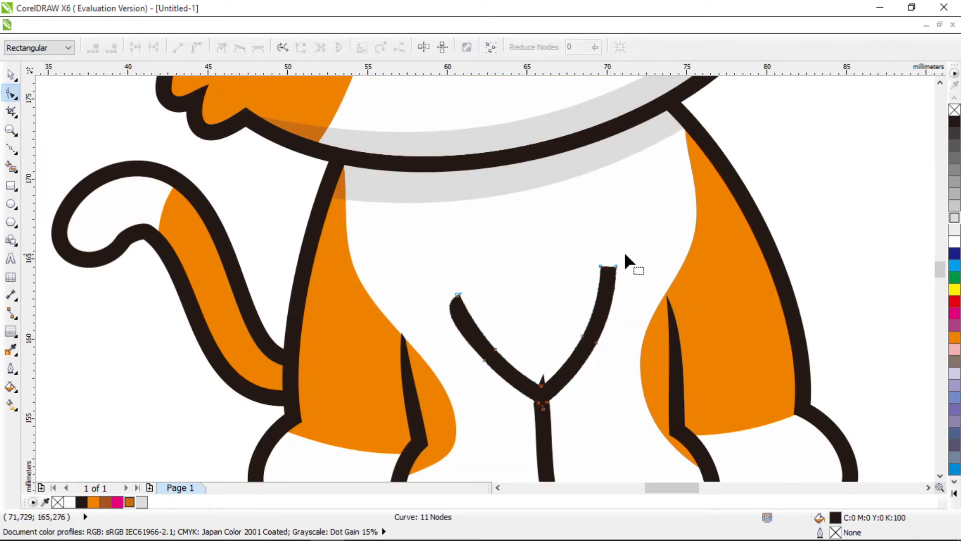
left_click_drag(632, 287, 633, 289)
key("Delete")
- Add a node to the leg contour at the V's junction and move it to absorb the small spike there
scroll(533, 396, "up", 2)
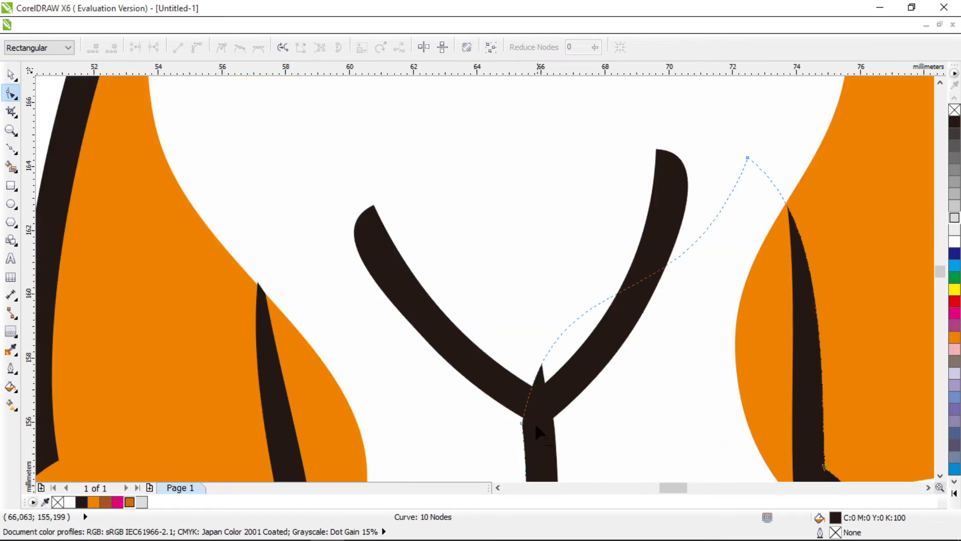
double_click(546, 352)
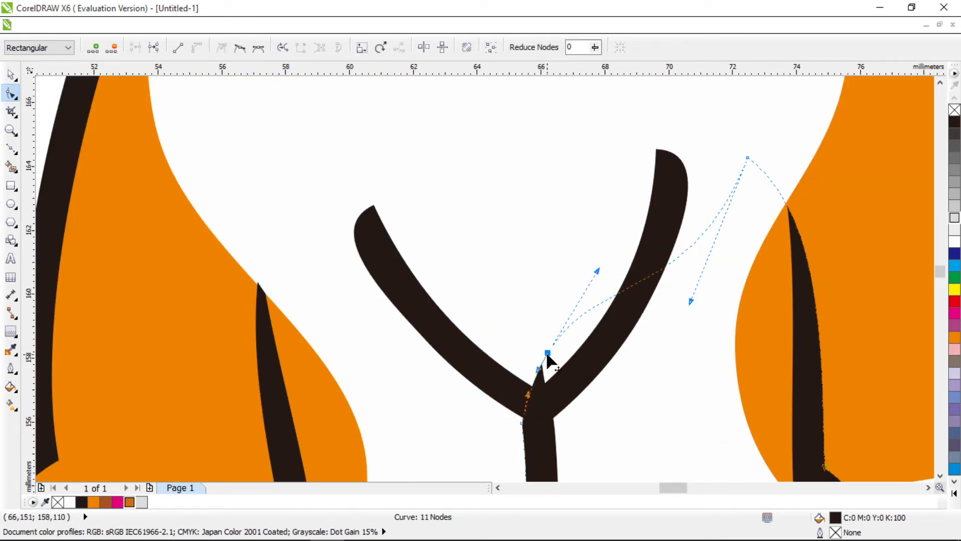
left_click_drag(547, 357, 565, 385)
scroll(564, 384, "down", 2)
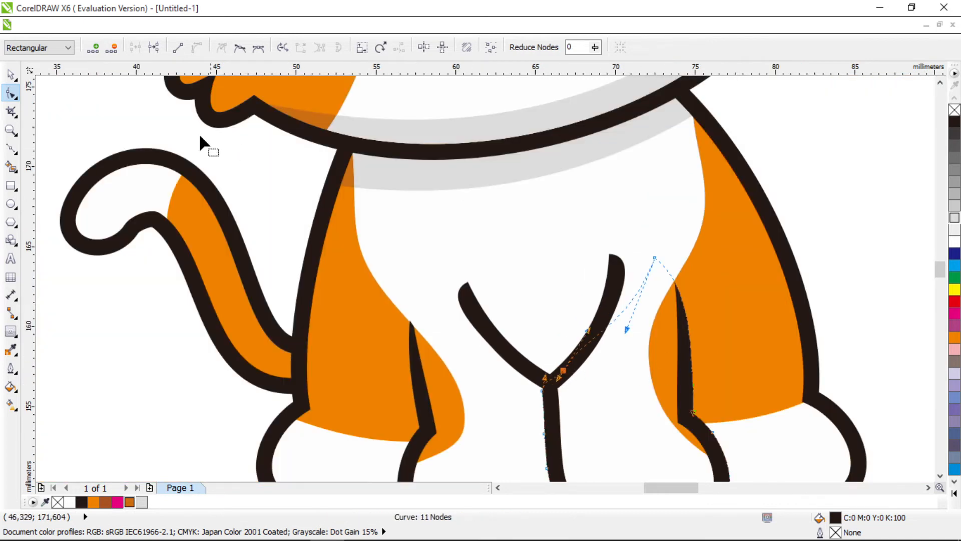
left_click(11, 75)
scroll(569, 262, "down", 1)
left_click(809, 223)
scroll(650, 284, "down", 1)
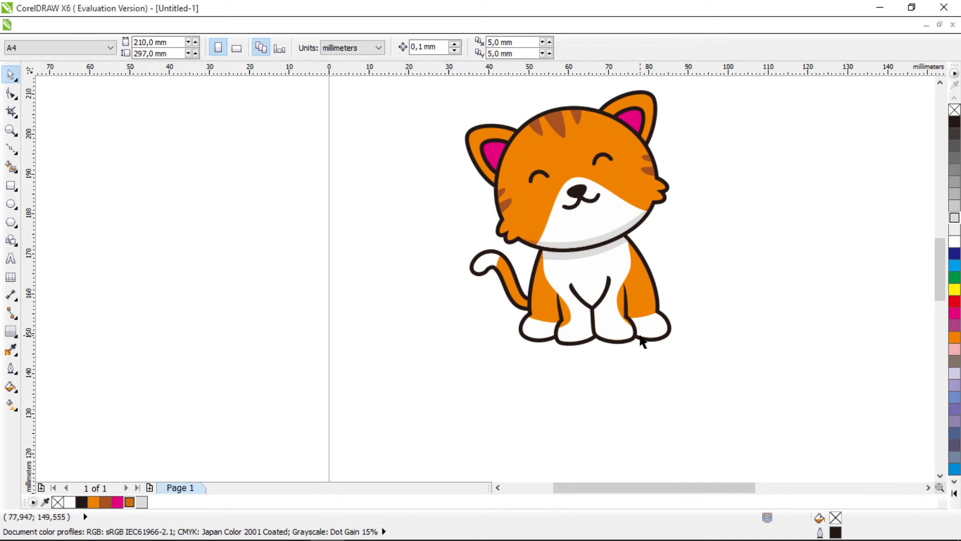
- Draw a small three-point toe mark rising from the lower contour of the left front paw
scroll(642, 342, "up", 3)
left_click(11, 149)
scroll(339, 343, "up", 1)
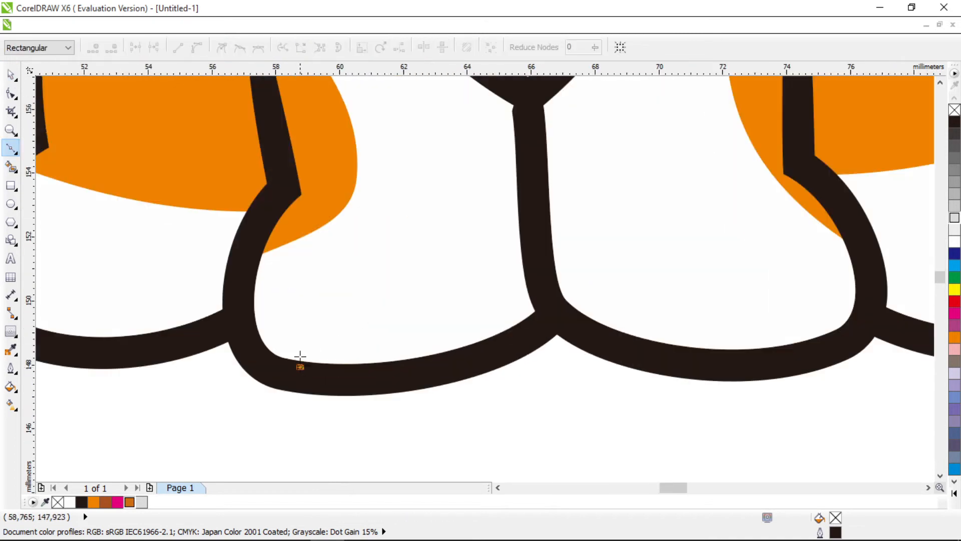
left_click(300, 357)
left_click(328, 303)
left_click(330, 379)
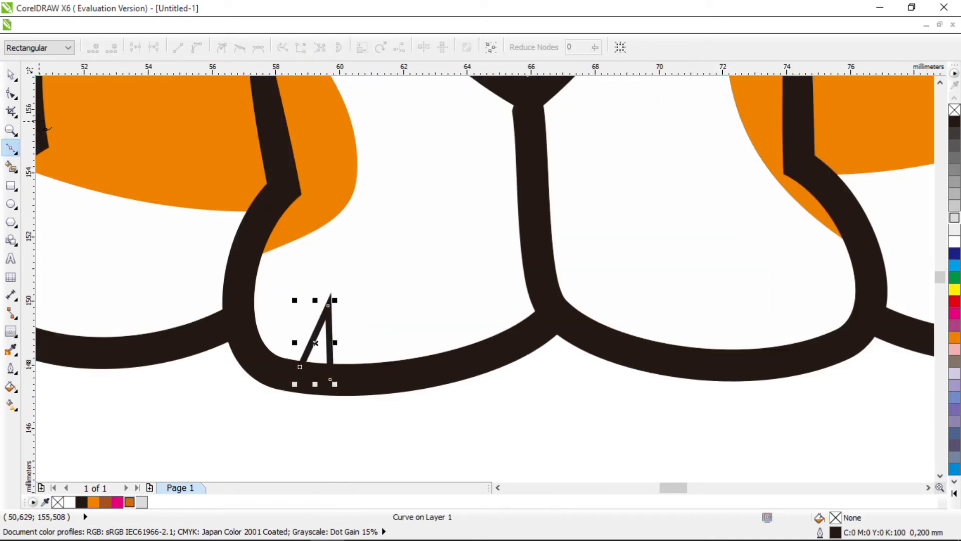
- Shift the toe mark's tip to the right by about 0.53 mm and convert its sides to curves bent like a claw
left_click(11, 93)
mouse_move(328, 305)
left_mouse_down()
mouse_move(336, 315)
mouse_move(345, 307)
left_mouse_up()
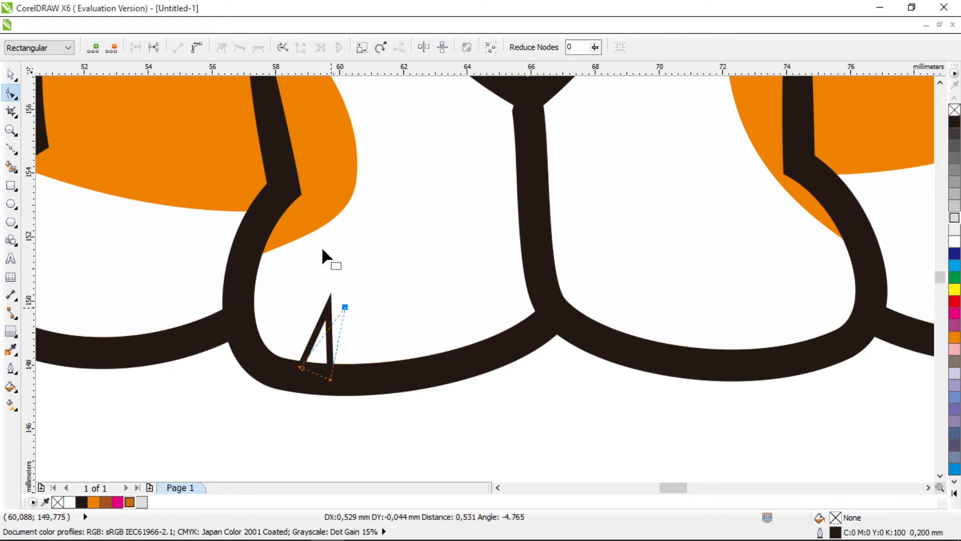
left_click(197, 47)
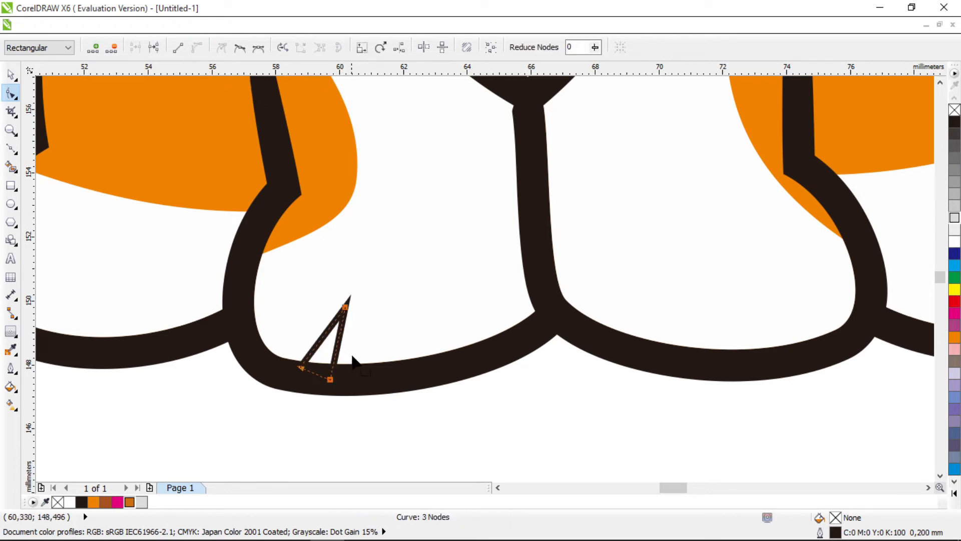
left_click_drag(323, 348, 417, 326)
- Fit a slightly resized copy of the toe mark beside the first and weld the pair into one solid black shape without outline
left_click(11, 74)
left_click(325, 337)
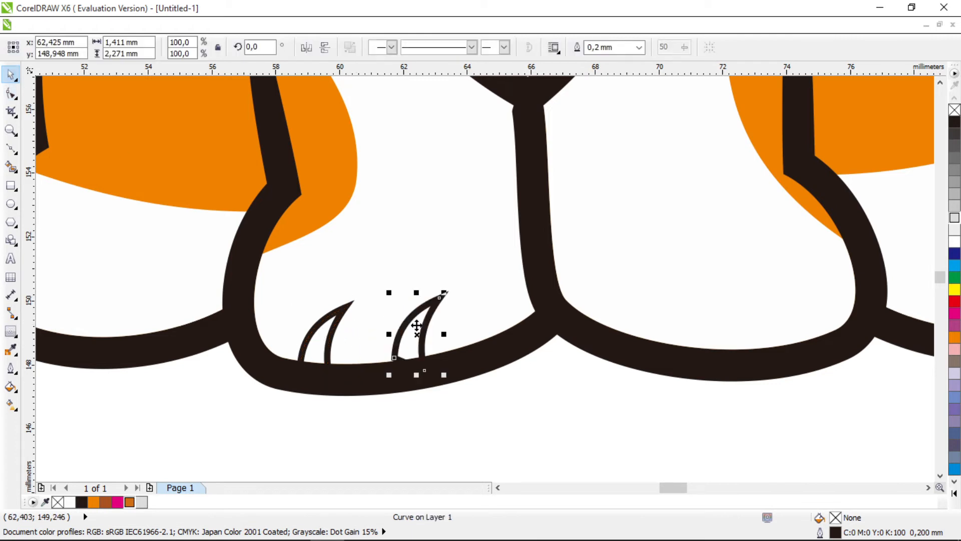
left_click(417, 327)
left_click_drag(444, 293, 440, 285)
left_click_drag(416, 317, 413, 315)
left_click(321, 336, "shift")
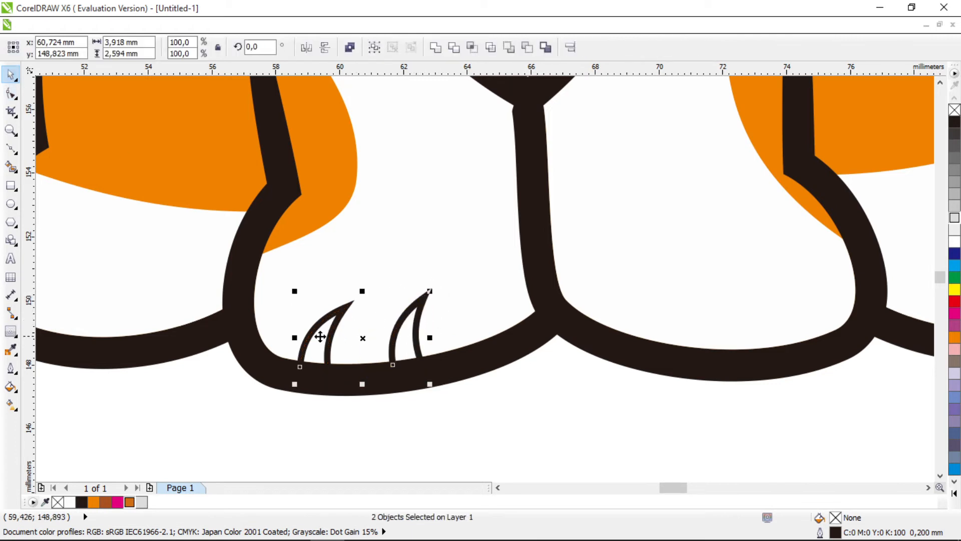
left_click(435, 47)
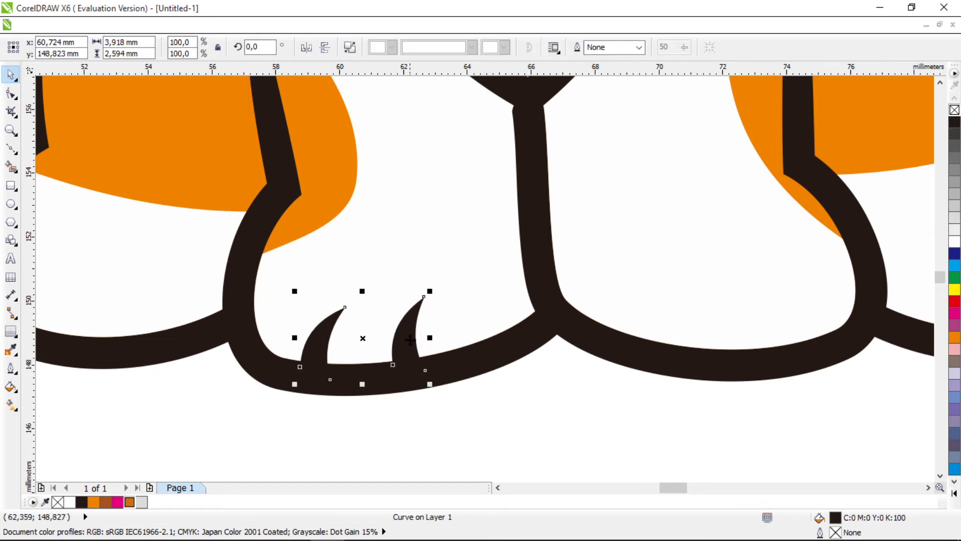
- Copy the toe marks to the right front paw and hind paw, mirroring them horizontally
right_click(744, 320)
left_click_drag(411, 340, 851, 318)
left_click(306, 47)
- Copy the left front paw's toe marks to the left hind paw and rotate them to 347.9 degrees
scroll(768, 327, "down", 2)
left_click_drag(555, 334, 440, 300)
right_click(416, 321)
left_click(421, 319)
left_click(423, 311)
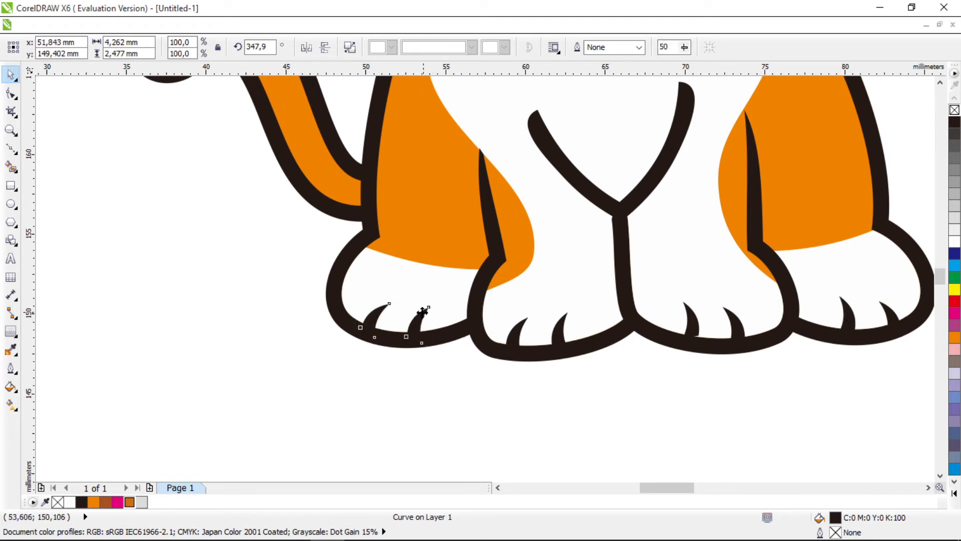
- Adjust the tilt of the toe marks on the right hind paw to follow its contour
left_click(850, 316)
left_click(846, 311)
left_click_drag(834, 291, 845, 312)
left_click(797, 369)
scroll(583, 359, "down", 5)
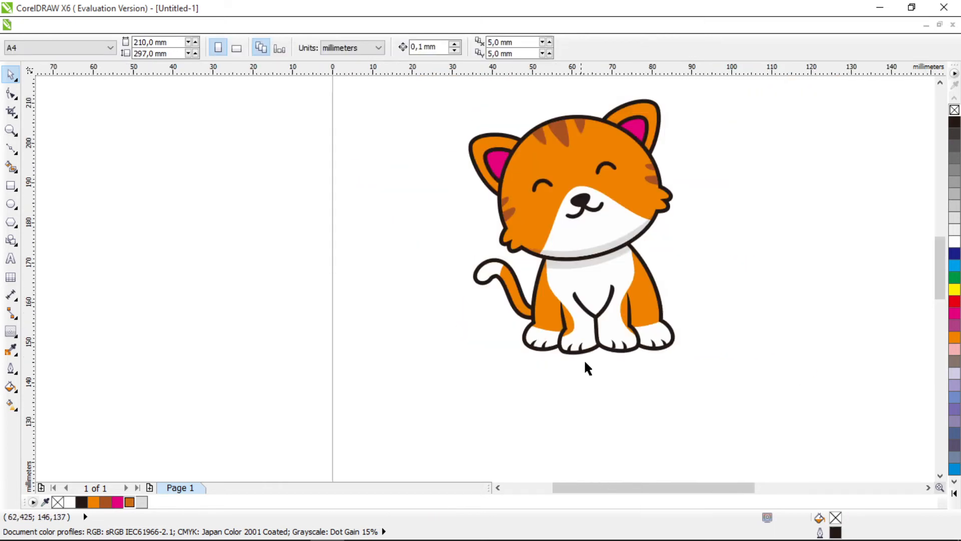
- Add a node to the black head contour at the right ear's inner base and pull its curve handle into the head
scroll(641, 282, "up", 3)
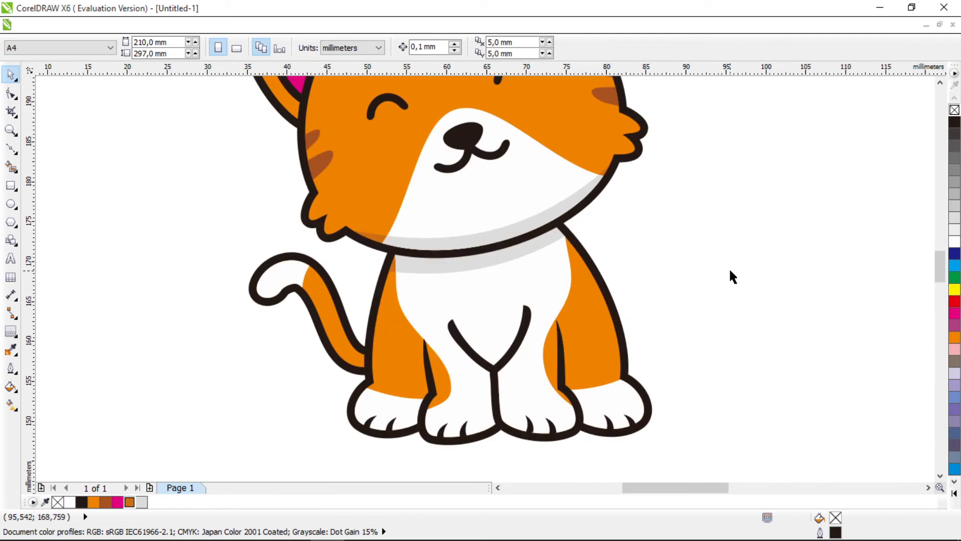
scroll(624, 276, "down", 2)
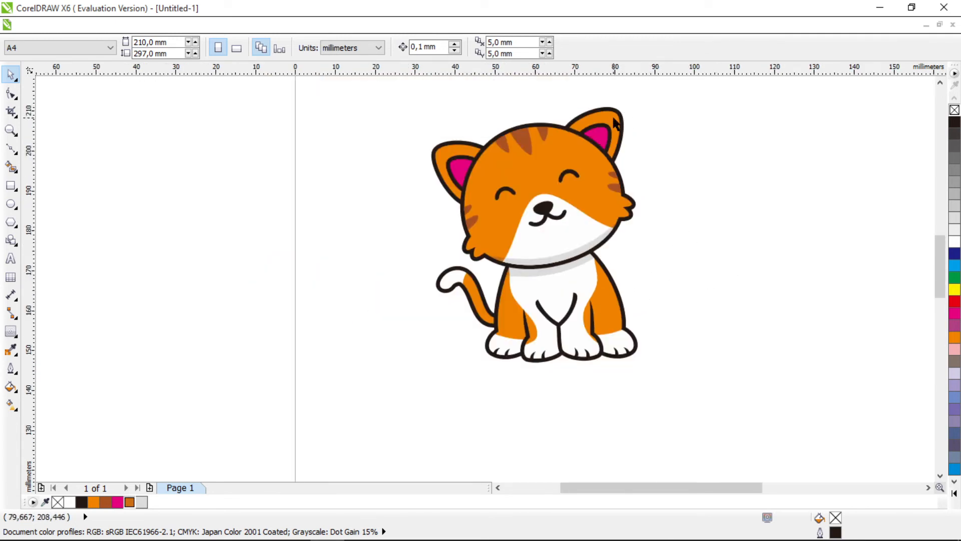
scroll(592, 150, "up", 2)
left_click(525, 146)
key("F10")
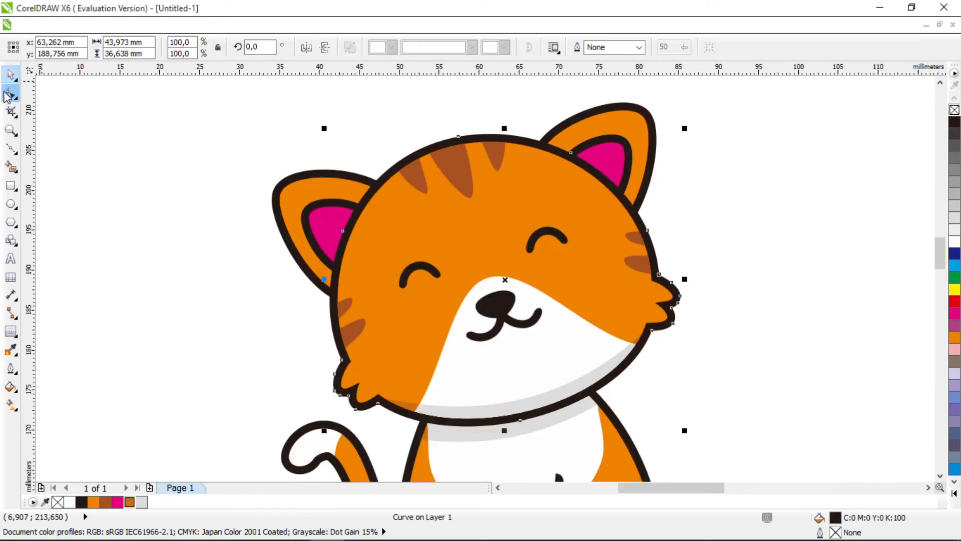
scroll(524, 146, "up", 2)
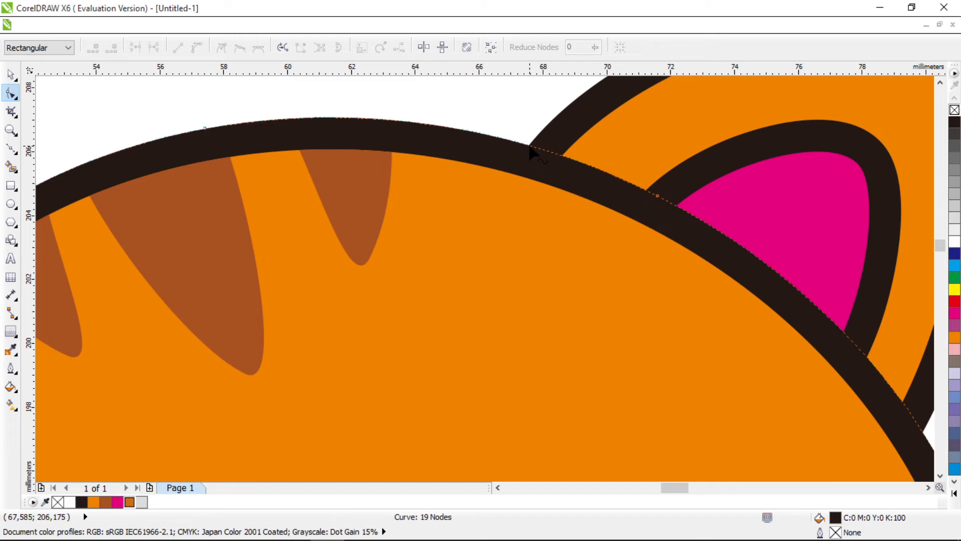
double_click(561, 155)
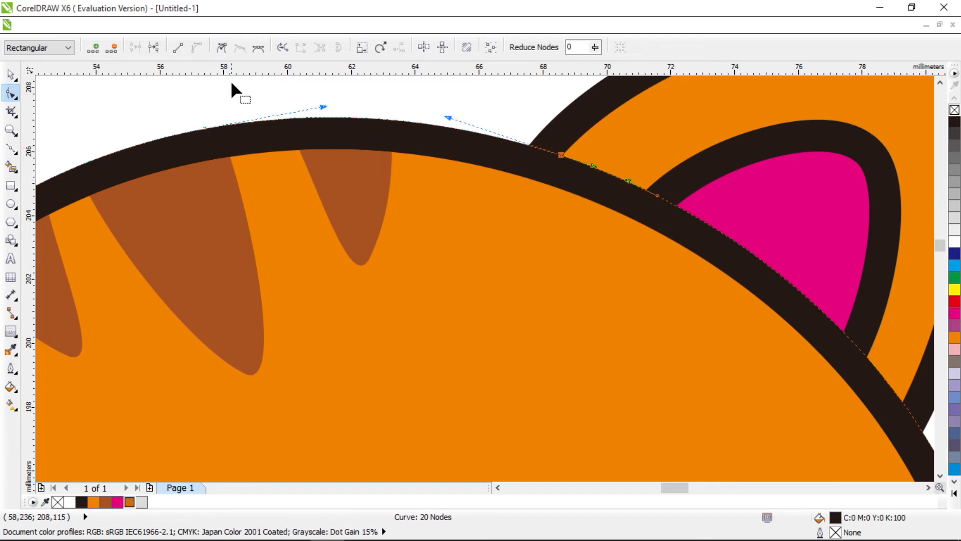
left_click_drag(595, 170, 477, 232)
- Add a cusp node to the head contour at the right ear's outer base and pull its handle into the head
scroll(627, 260, "down", 2)
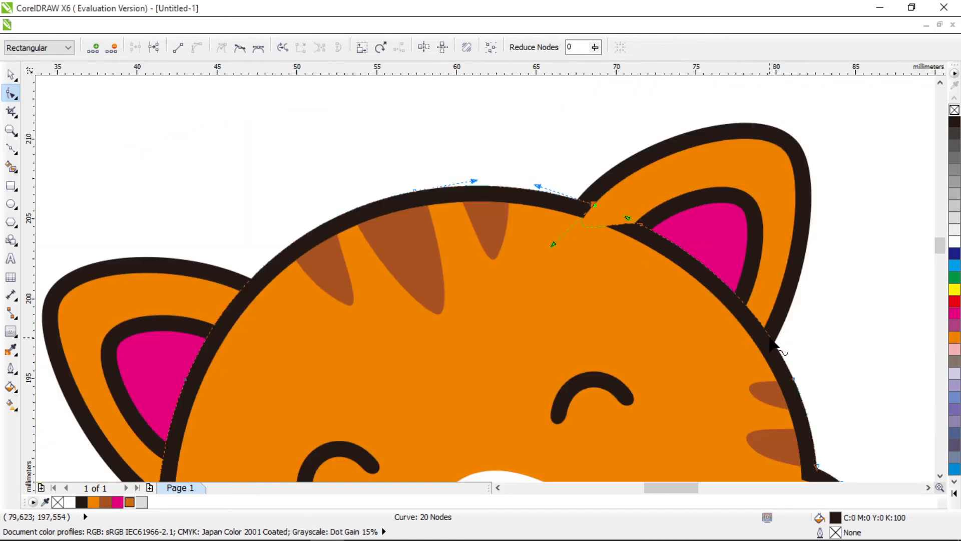
scroll(770, 336, "up", 2)
double_click(760, 319)
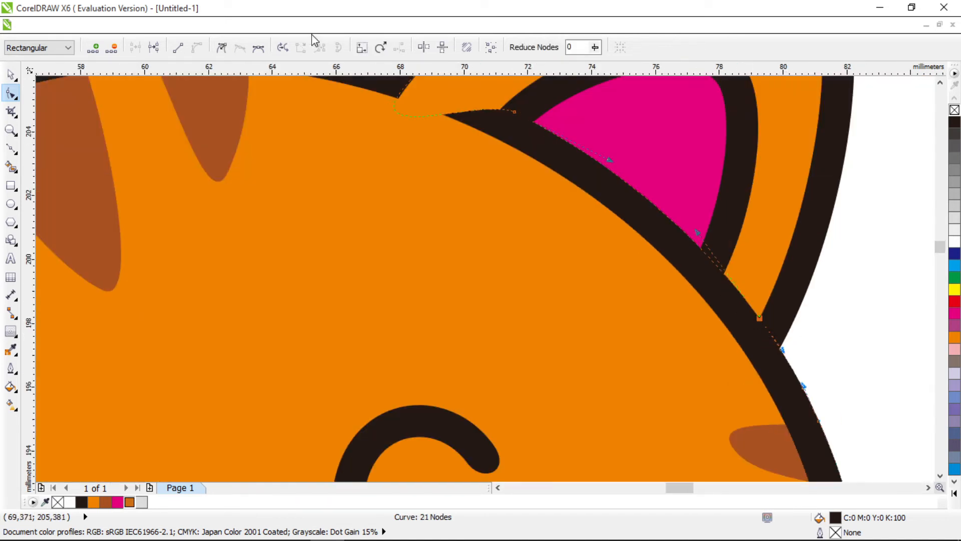
left_click(223, 47)
left_click_drag(696, 239, 679, 436)
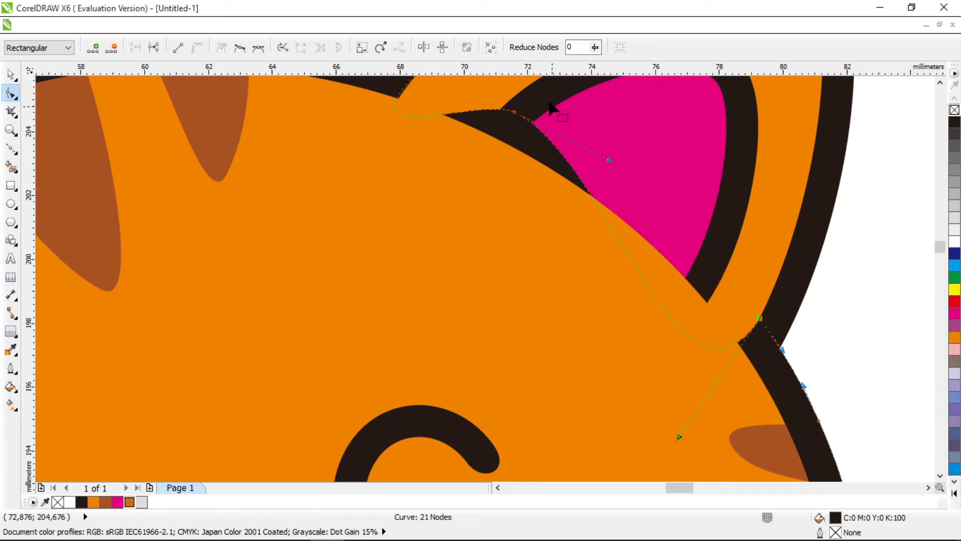
- Delete the contour node between the right ear's two base nodes and bow the segment deep into the head
left_click_drag(549, 103, 503, 133)
key("Delete")
scroll(521, 160, "down", 1)
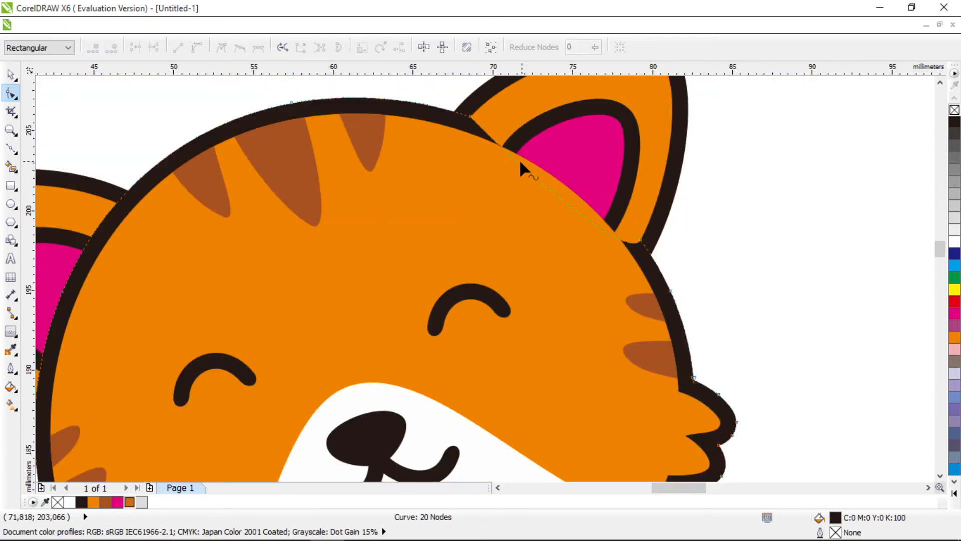
scroll(494, 139, "up", 1)
left_click_drag(437, 89, 482, 144)
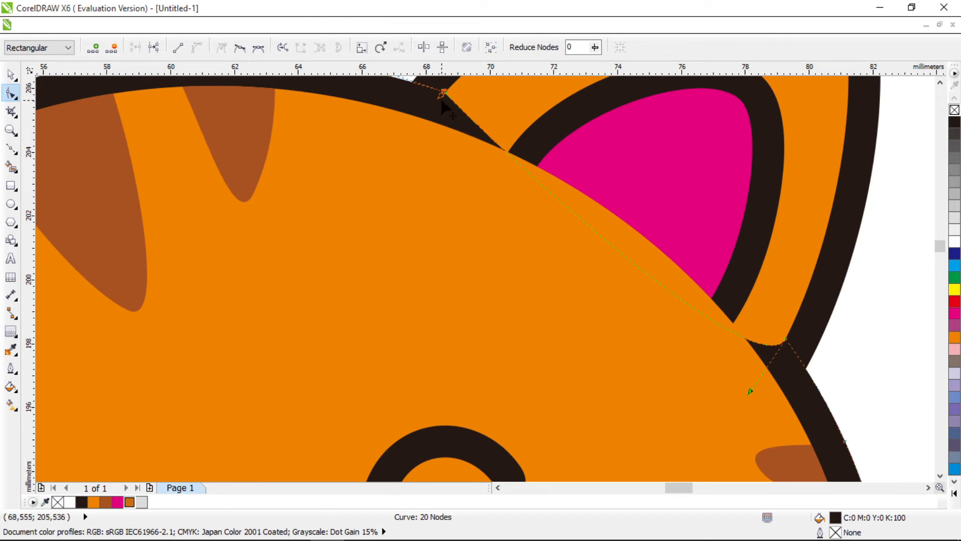
left_click_drag(439, 100, 314, 231)
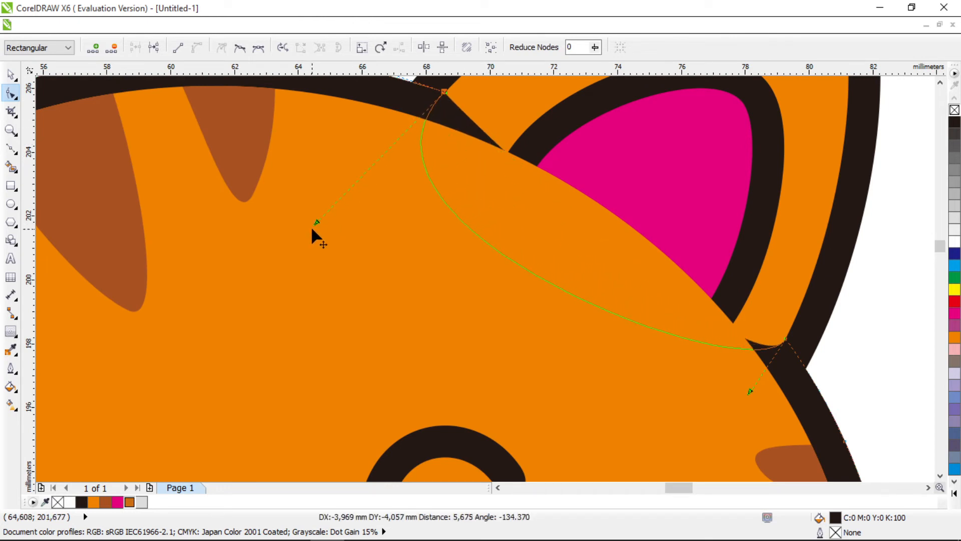
- Add a node near each end of the bowed segment and move both to open the contour cleanly across the right ear's base
double_click(420, 133)
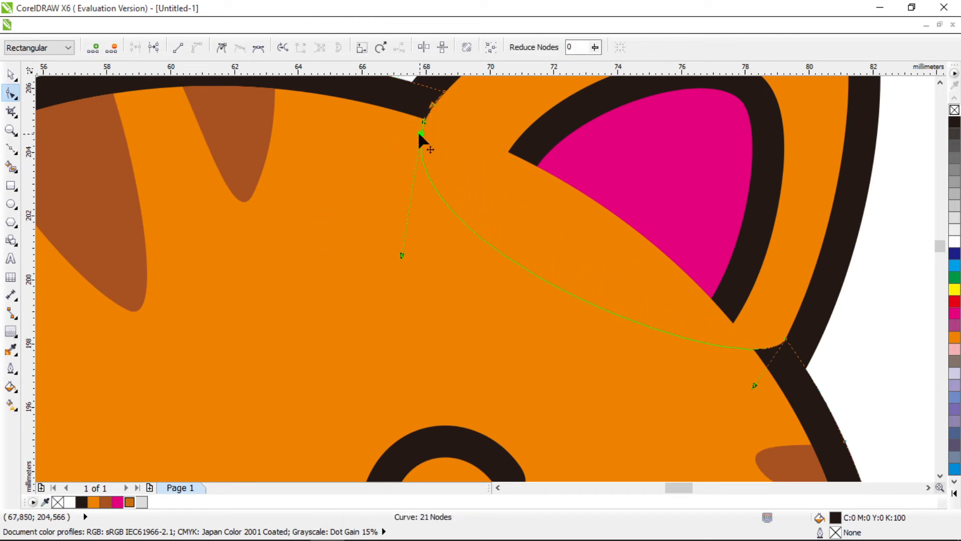
left_click_drag(419, 133, 413, 135)
left_click(743, 349)
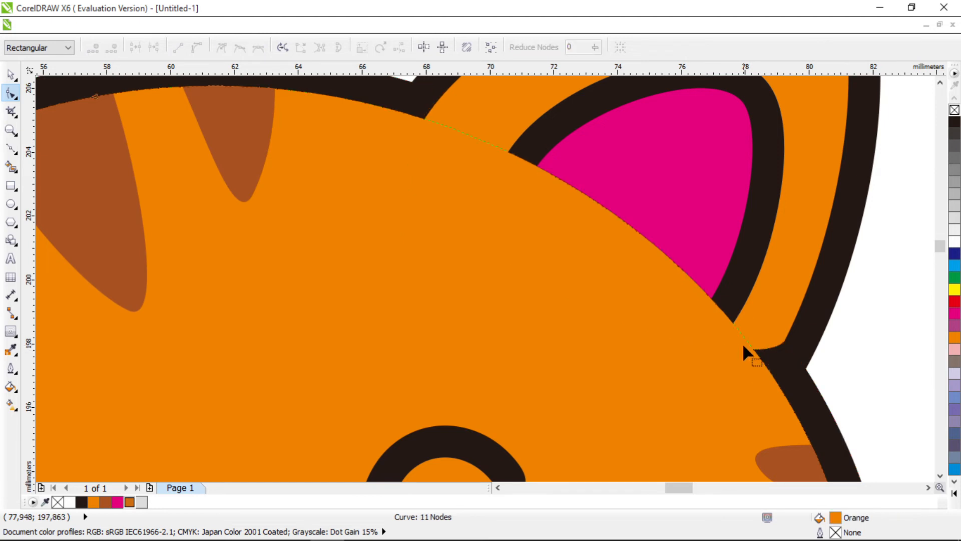
left_click(751, 353)
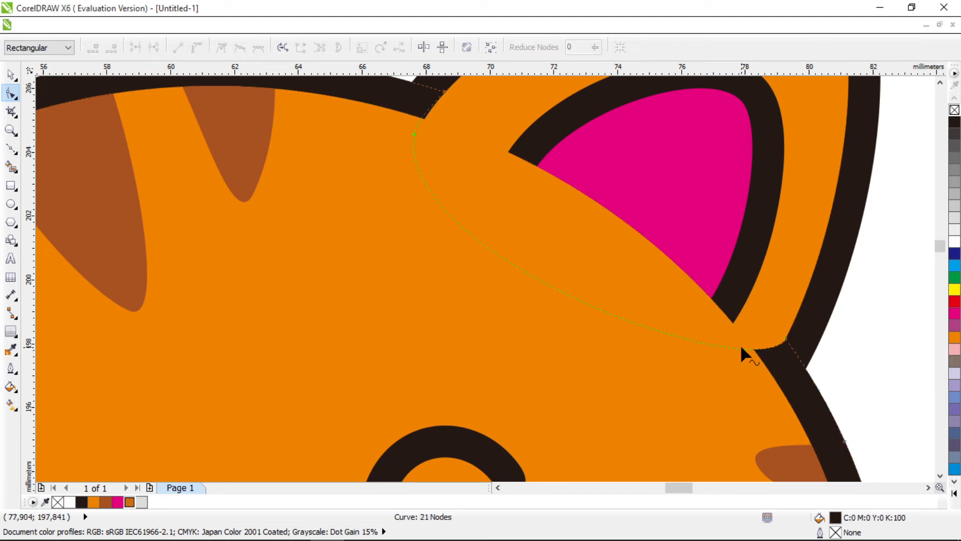
double_click(741, 349)
left_click_drag(742, 349, 741, 371)
scroll(741, 371, "down", 2)
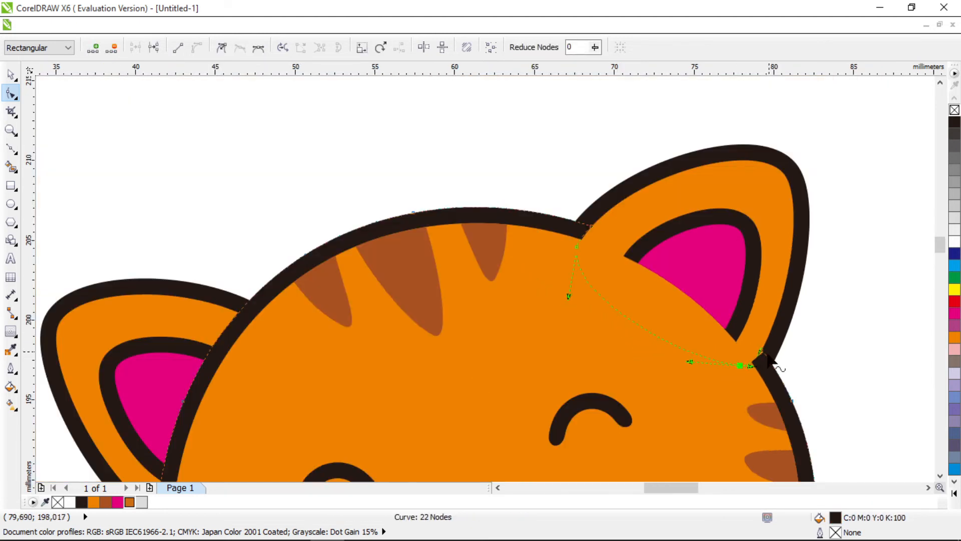
- Add two neighbouring nodes to the head contour at the left ear's upper base and make them cusps
scroll(214, 350, "up", 1)
left_click(281, 271)
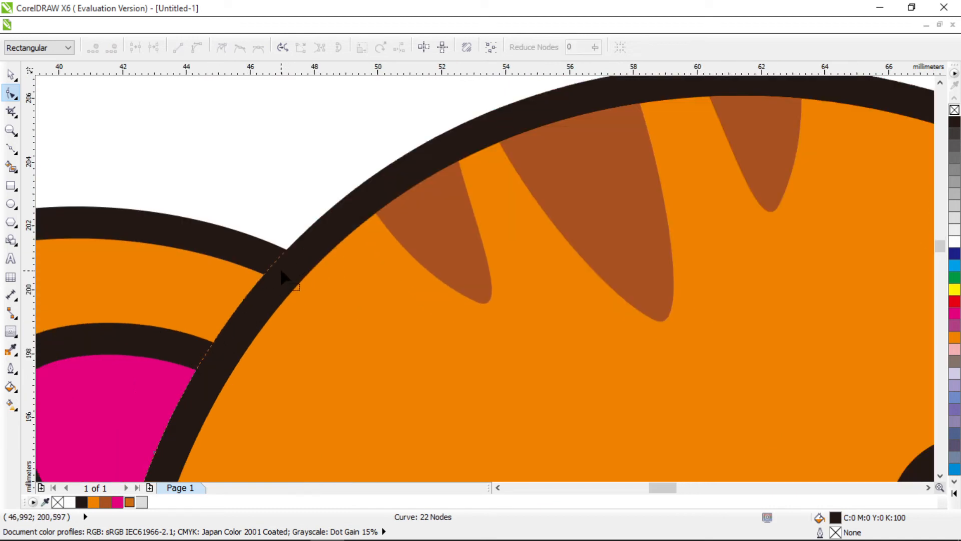
left_click(263, 275)
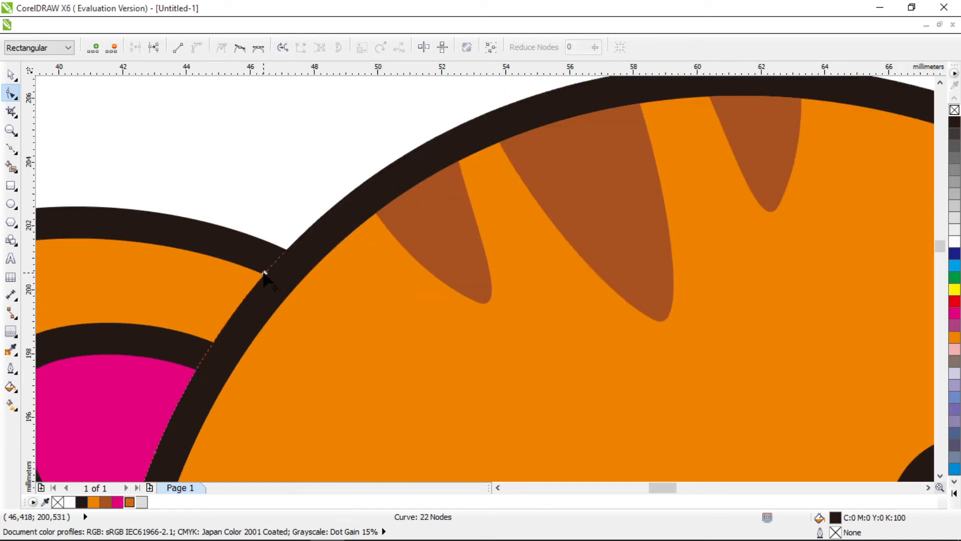
double_click(264, 273)
double_click(246, 298)
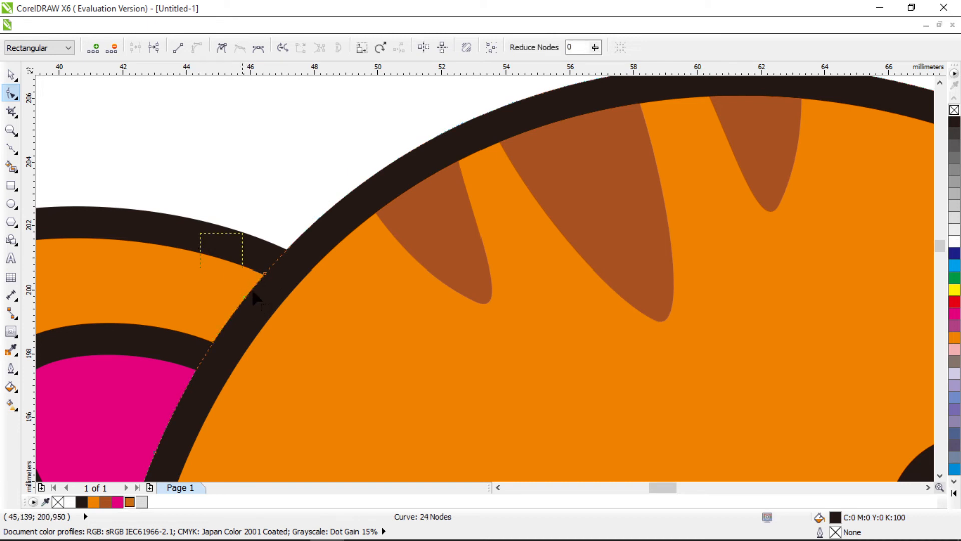
left_click(221, 48)
- Pull the lower new node into the head and reshape its curve to open the contour at the left ear's upper base
left_click(242, 303)
left_click_drag(243, 304, 339, 303)
left_click_drag(259, 280, 286, 282)
scroll(326, 278, "down", 1)
scroll(280, 373, "down", 1)
scroll(280, 369, "down", 1)
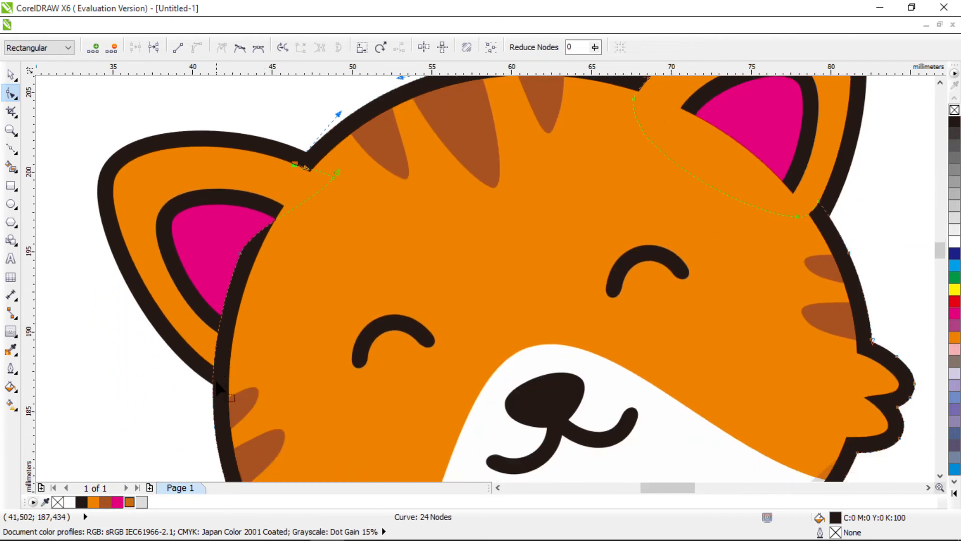
- Add two neighbouring nodes to the head contour at the left ear's lower base and pull the upper one into the head, adjusting its curve handle
scroll(217, 329, "up", 2)
double_click(211, 303)
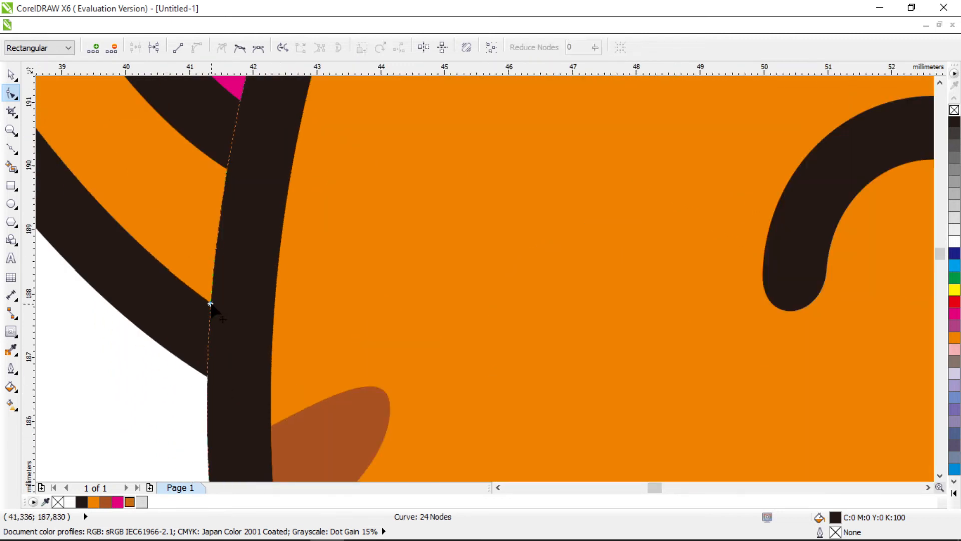
double_click(214, 263)
left_click_drag(177, 239, 249, 325)
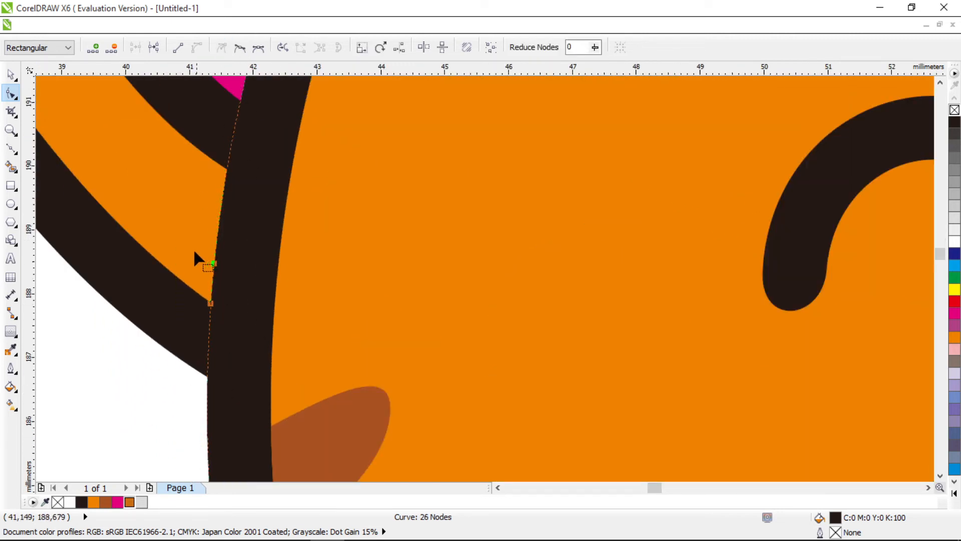
left_click_drag(214, 263, 336, 328)
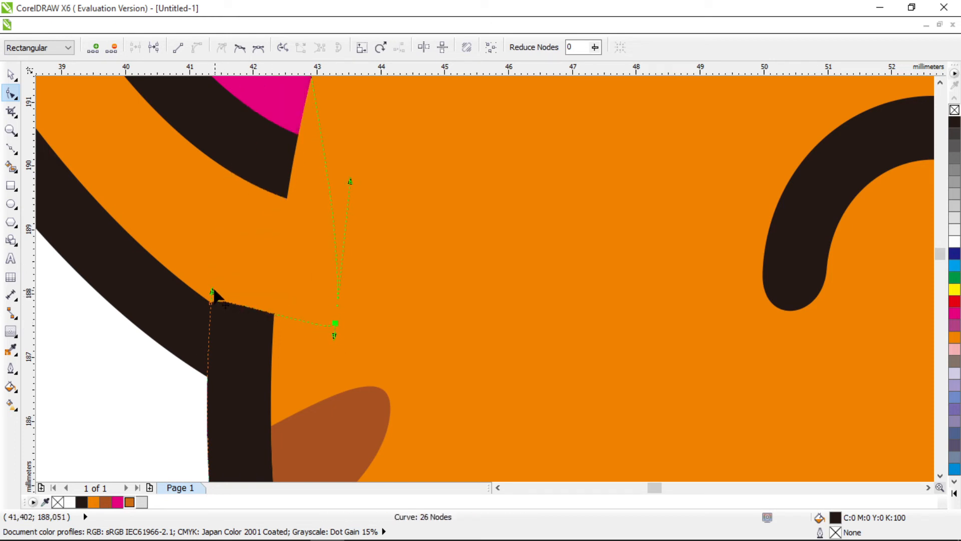
left_click_drag(212, 292, 252, 308)
- Delete the head contour node between the left ear's two base nodes to clear the opening across the inner ear
scroll(254, 289, "down", 2)
left_click_drag(254, 157, 306, 189)
key("Delete")
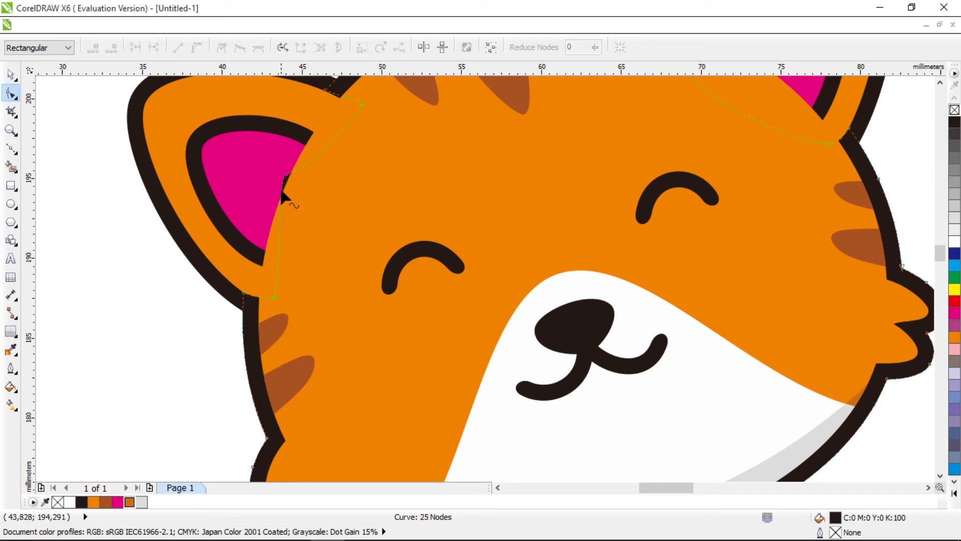
scroll(283, 192, "down", 3)
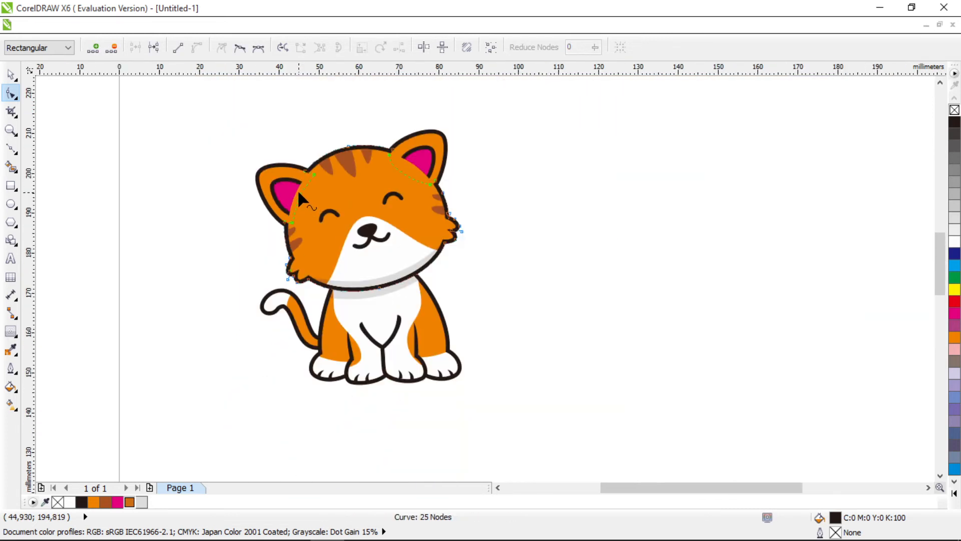
scroll(291, 192, "up", 2)
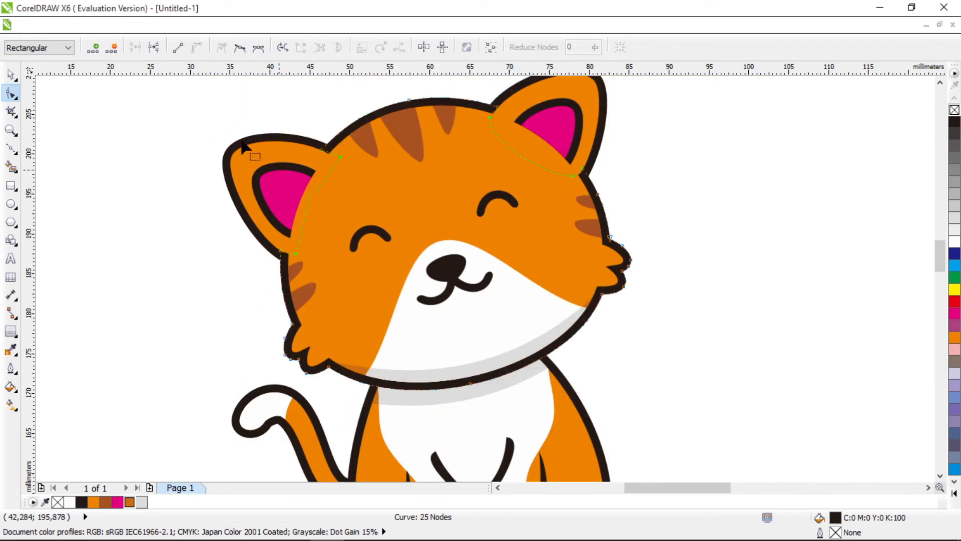
- Draw a line across the base of the left inner ear and bend it into a curve toward the ear
left_click(12, 75)
left_click(11, 147)
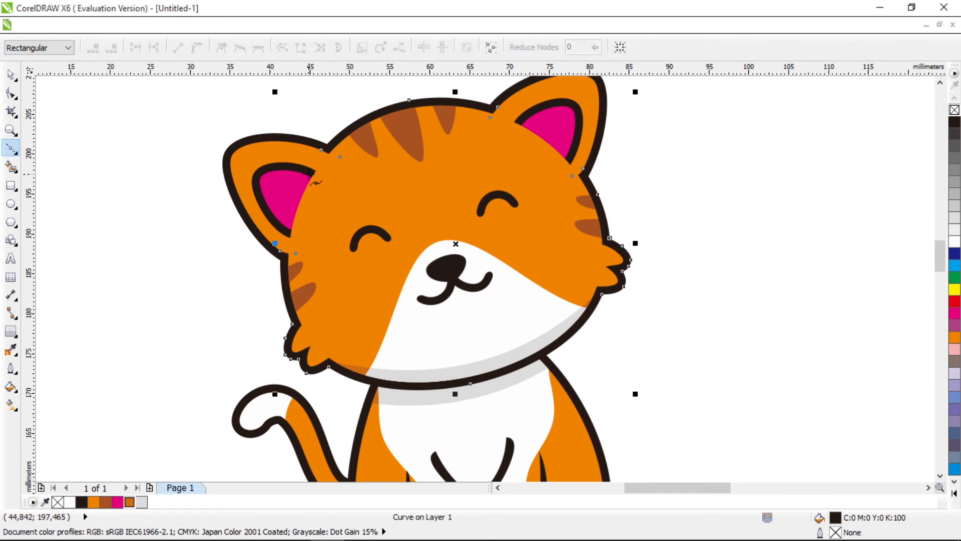
scroll(310, 174, "up", 1)
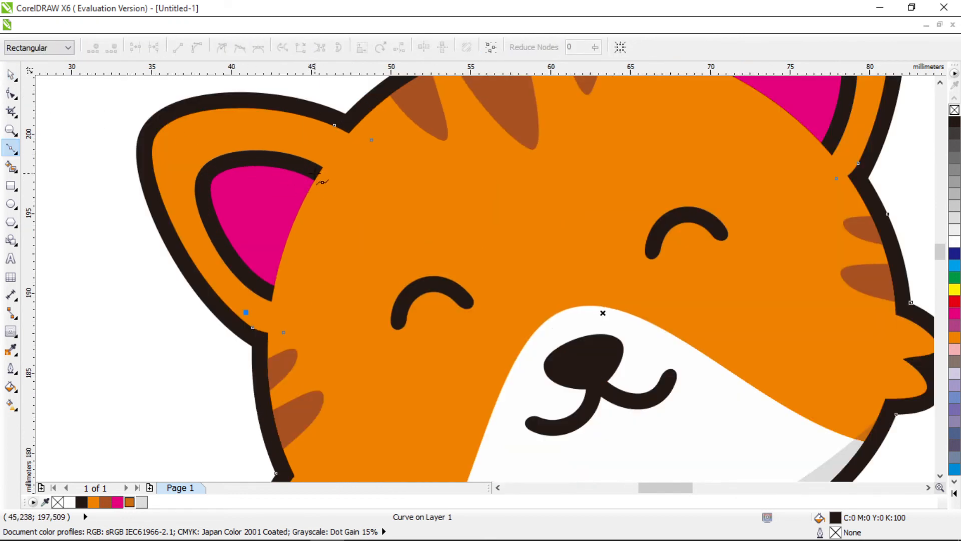
left_click(315, 173)
left_click(270, 294)
key("F10")
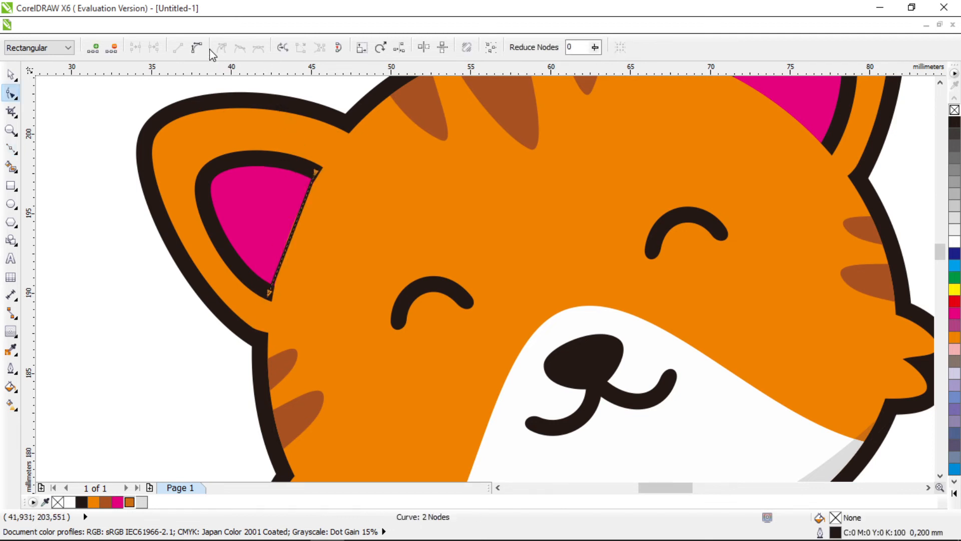
left_click_drag(289, 243, 284, 235)
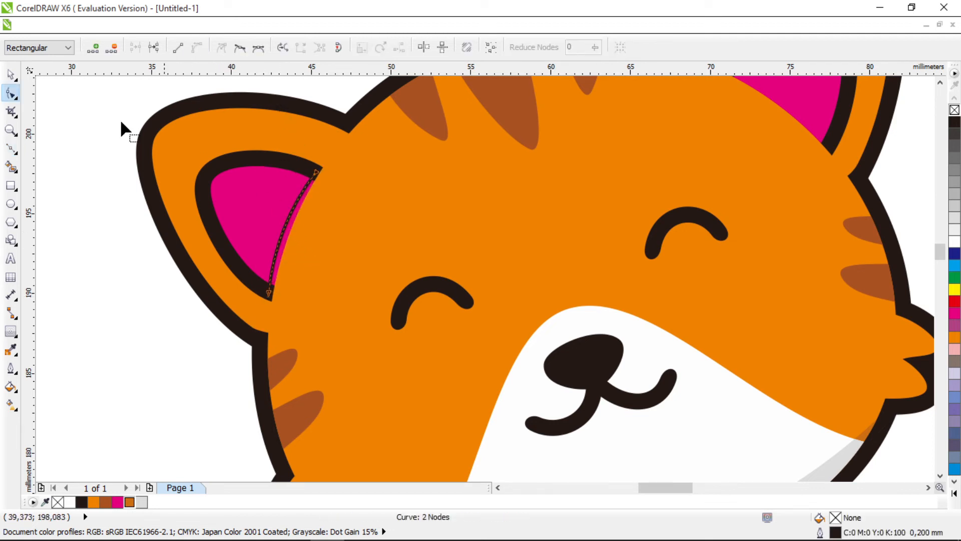
- Set the left inner-ear base curve's outline width to 1.0 mm and move it slightly toward the ear
left_click(10, 75)
left_click(640, 47)
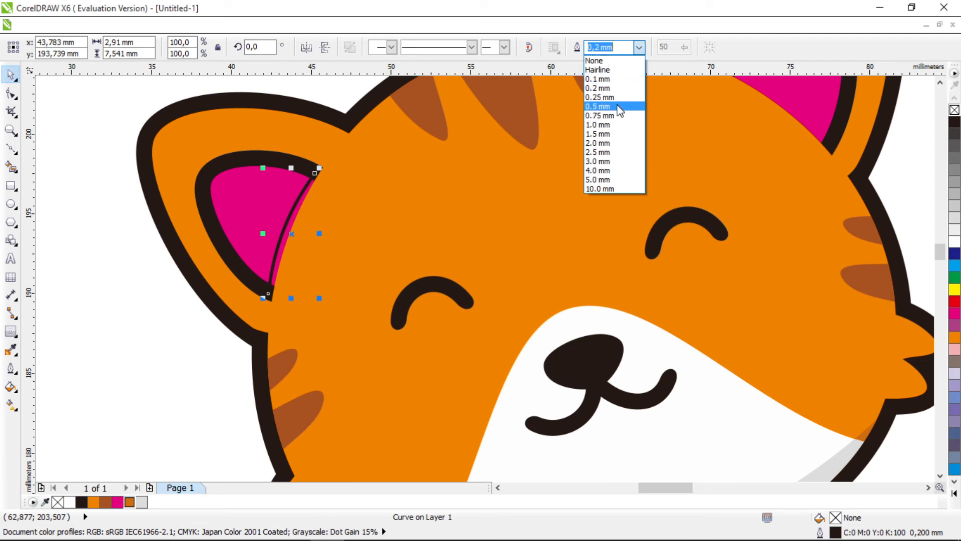
left_click(615, 129)
left_click(175, 286)
scroll(291, 231, "up", 1)
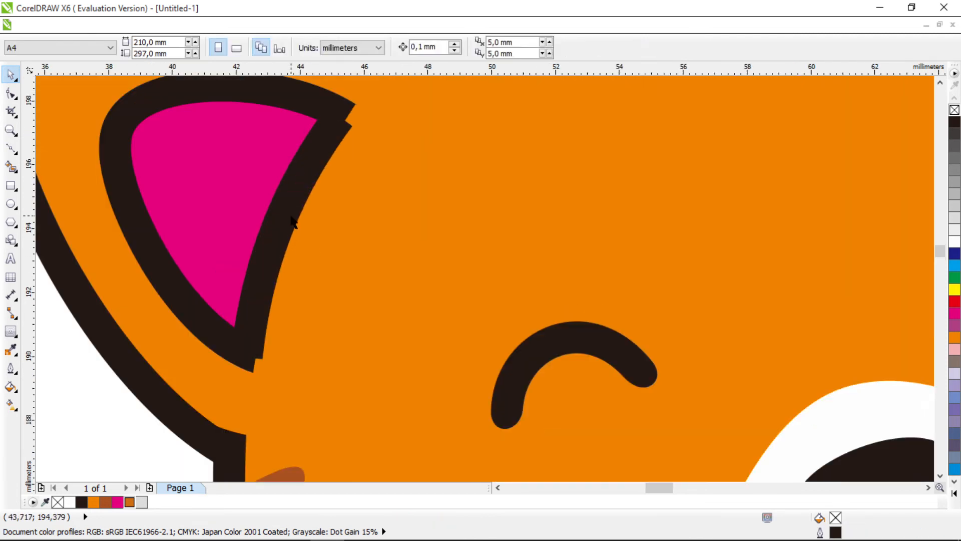
left_click_drag(291, 215, 282, 214)
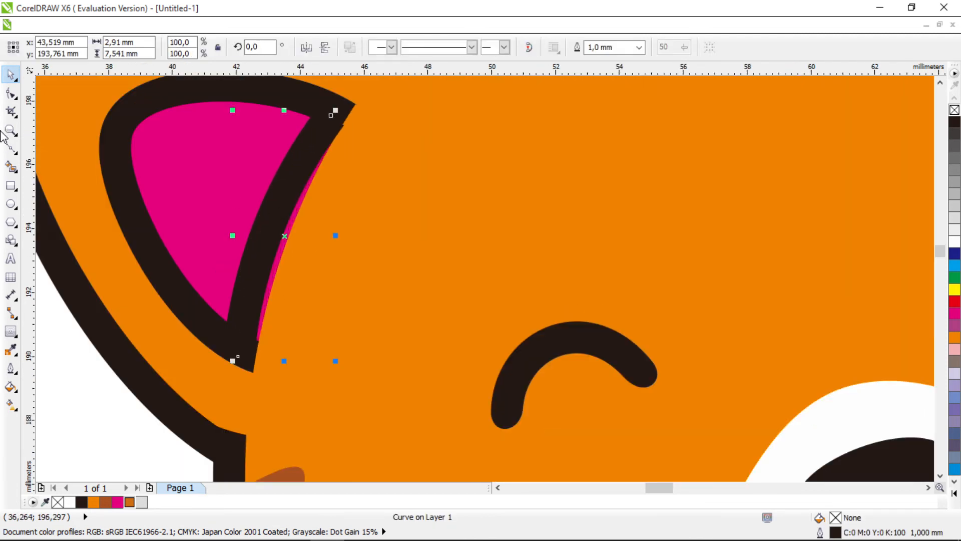
- Reshape the left inner-ear base curve so it covers the pink edge and meets the ear's inner contour
left_click(11, 94)
left_click_drag(258, 268, 259, 283)
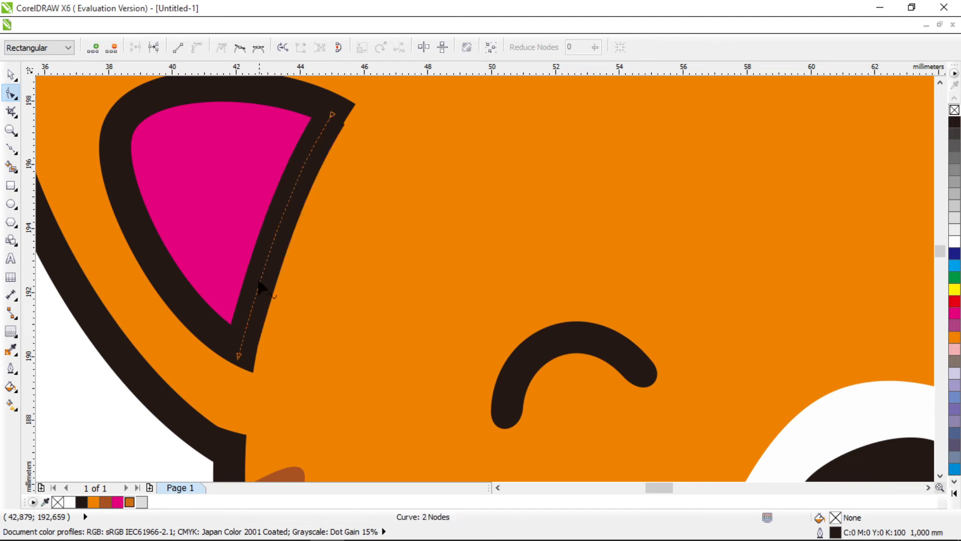
left_click(331, 113)
scroll(390, 145, "down", 1)
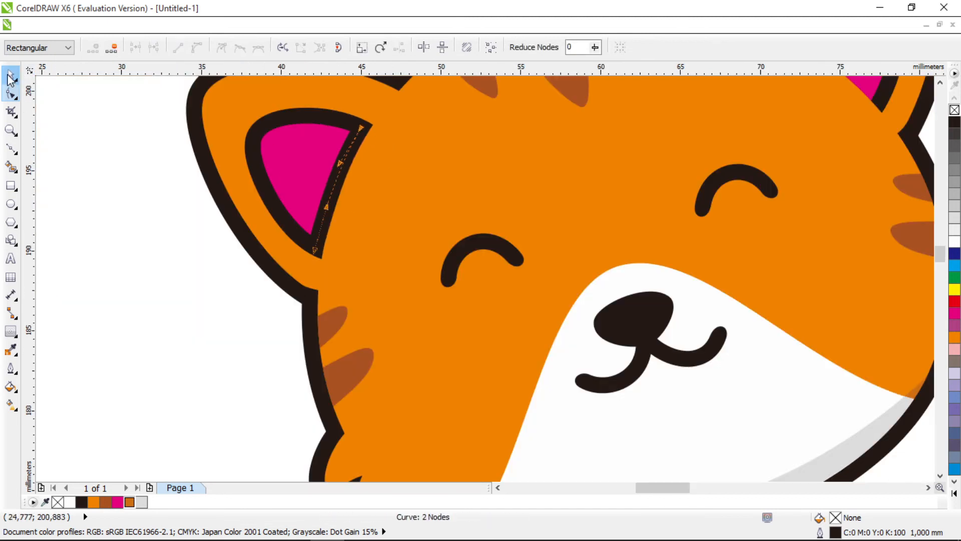
- Copy the left inner-ear base curve to the right ear, mirror it horizontally and rotate it to about 209°
left_click(11, 75)
scroll(389, 178, "down", 1)
scroll(481, 178, "right", 1)
scroll(483, 184, "up", 1)
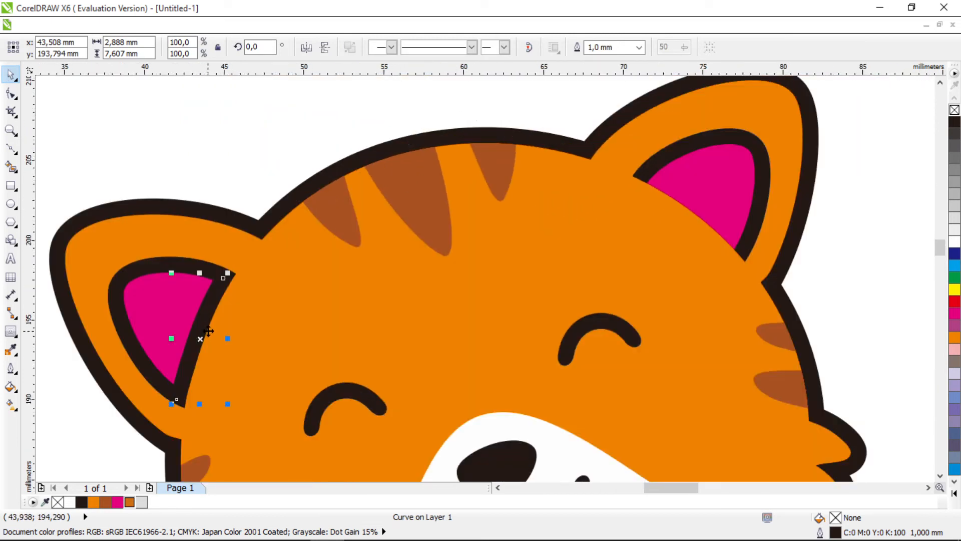
left_click_drag(208, 331, 639, 212)
right_click(639, 211)
left_click(306, 48)
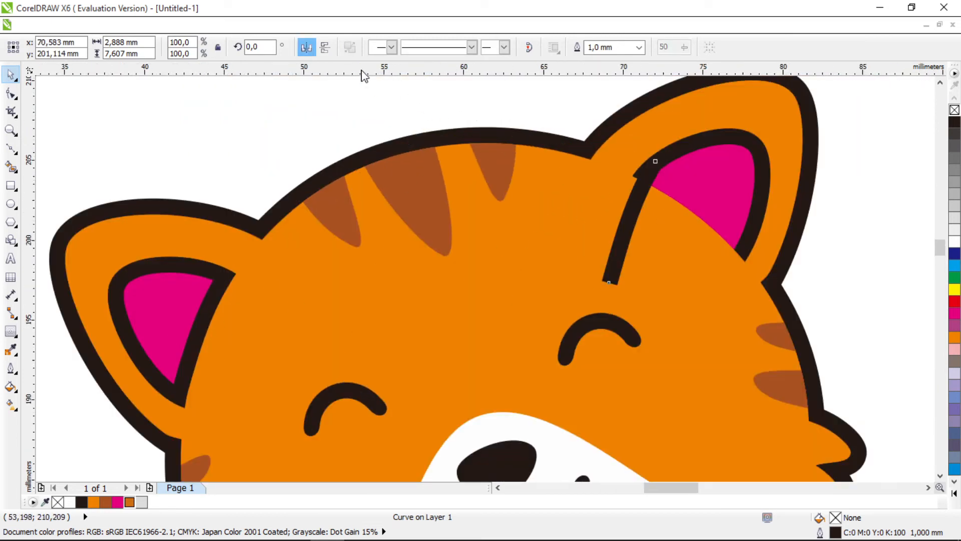
left_click(645, 225)
left_click_drag(656, 290, 688, 267)
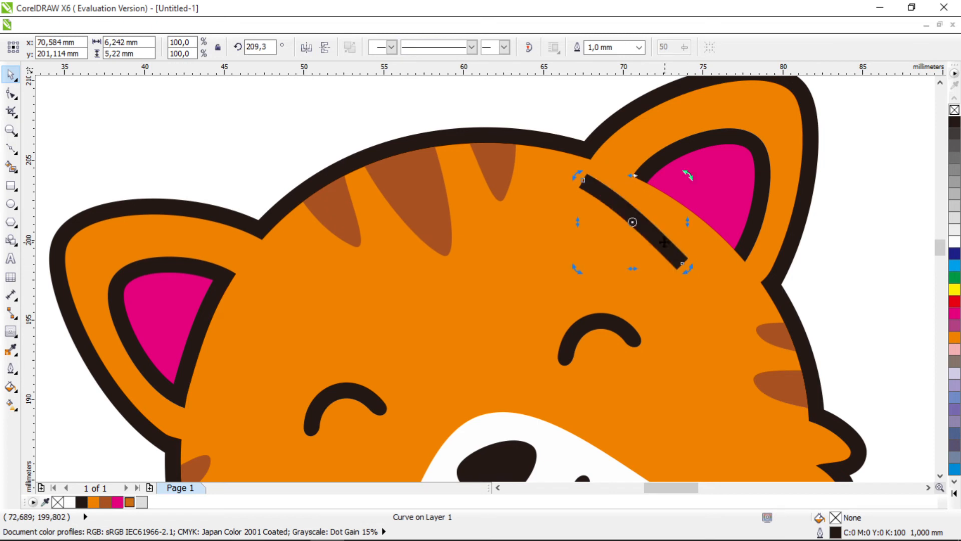
- Fit the copied curve along the right inner ear's base, fine-tuning its position and rotating it to about 212°
left_click_drag(657, 238, 720, 229)
scroll(707, 212, "up", 1)
left_click(597, 145)
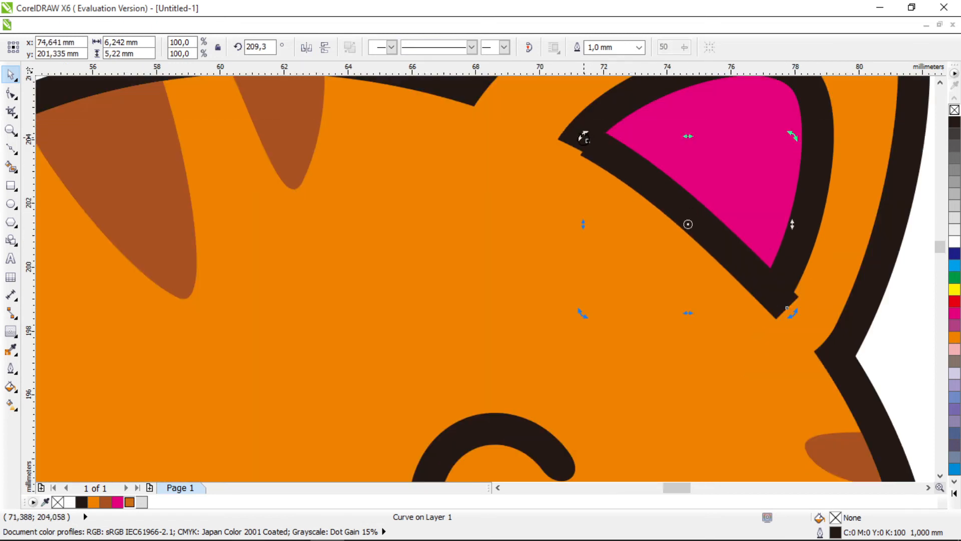
left_click_drag(584, 138, 585, 134)
left_click_drag(630, 164, 626, 152)
left_click(626, 153)
left_click_drag(785, 309, 792, 301)
left_click_drag(714, 225, 713, 218)
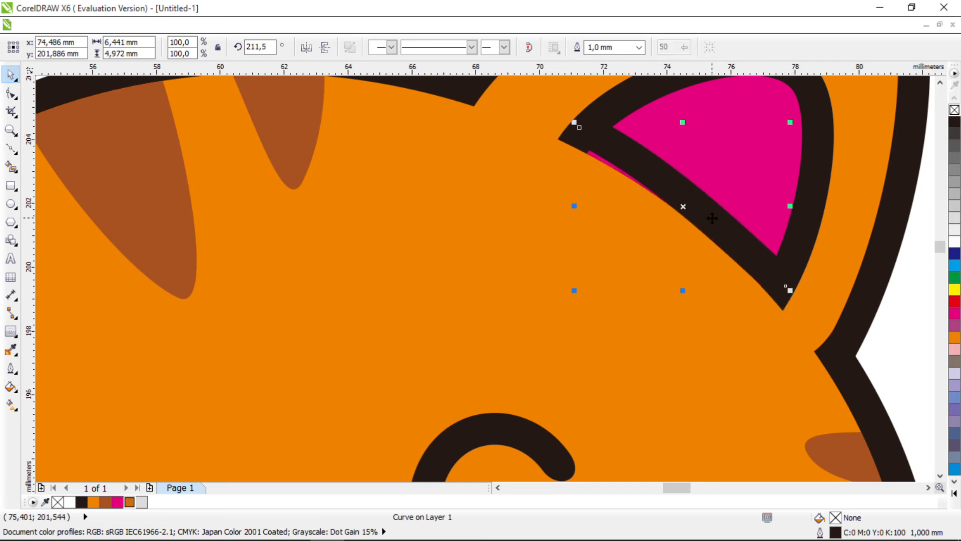
left_click_drag(789, 296, 791, 292)
left_click_drag(750, 246, 745, 248)
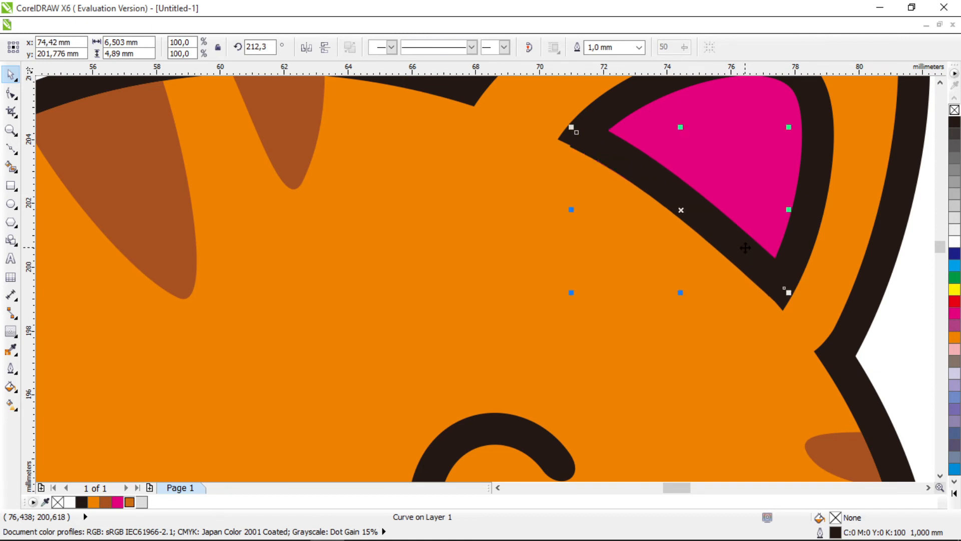
- Convert the right inner-ear base curve's outline to an object and nudge its upper outer corner node flush with the ear contour
key("ctrl+shift+q")
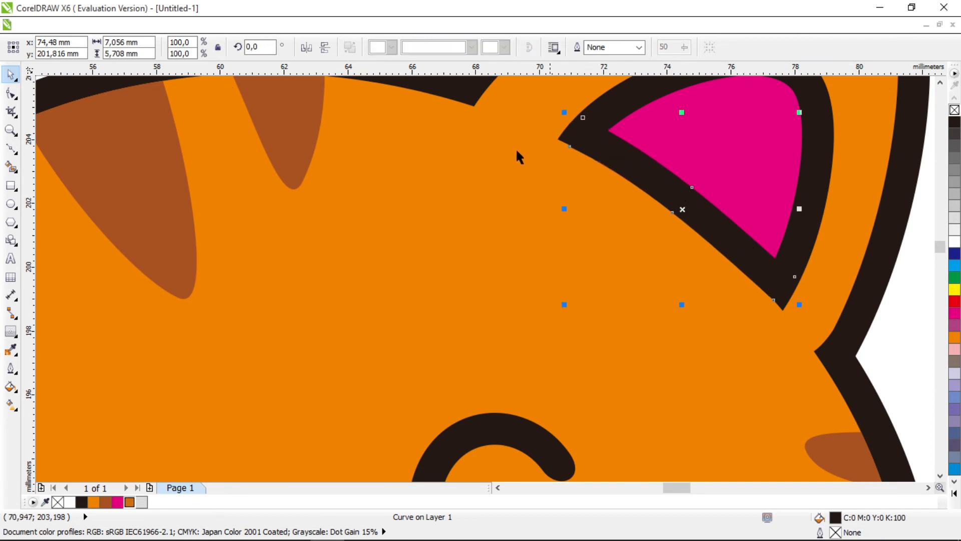
left_click(11, 93)
left_click_drag(569, 146, 583, 157)
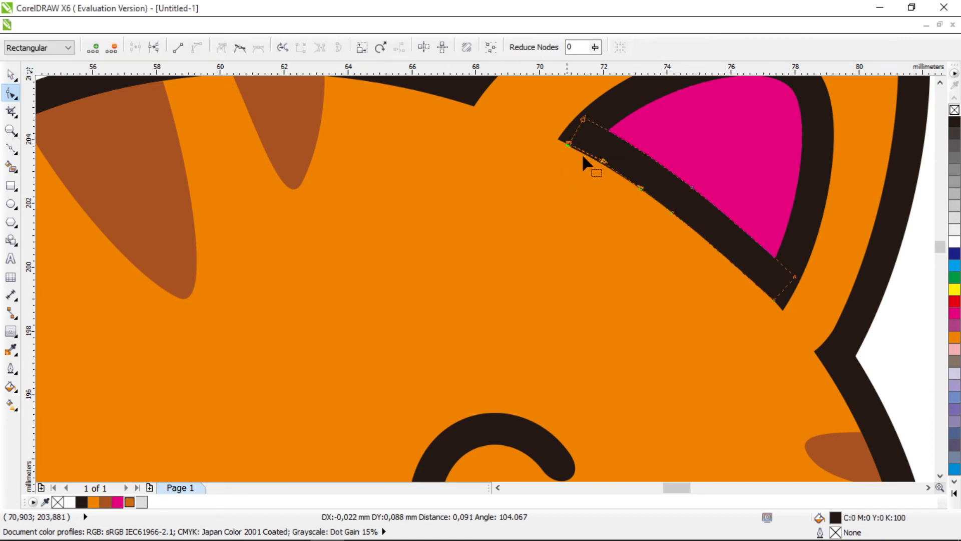
- Check the left inner-ear base strip's corner nodes against the ear contour, deselect it and view the whole cat
scroll(551, 175, "down", 3)
scroll(421, 248, "up", 3)
left_click(407, 243)
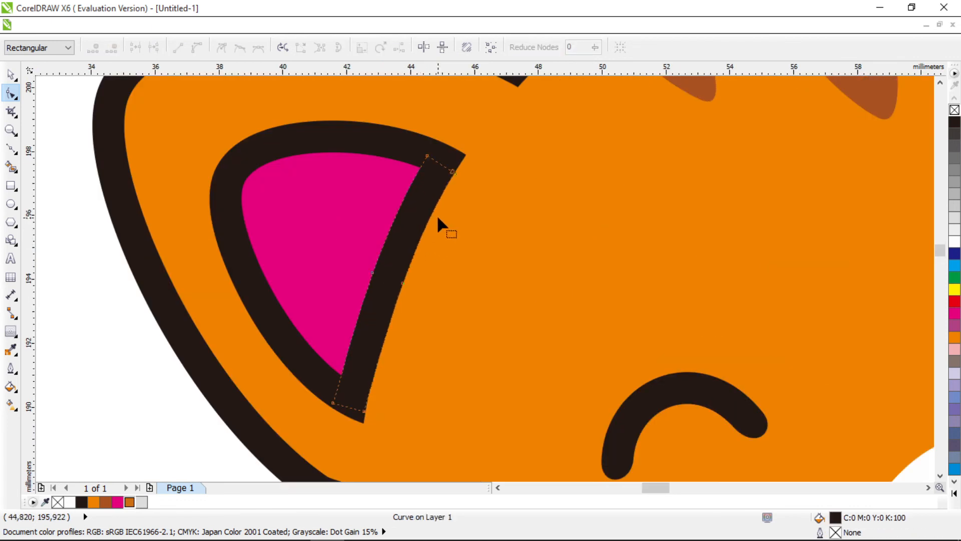
scroll(438, 218, "down", 5)
left_click(12, 76)
left_click(638, 210)
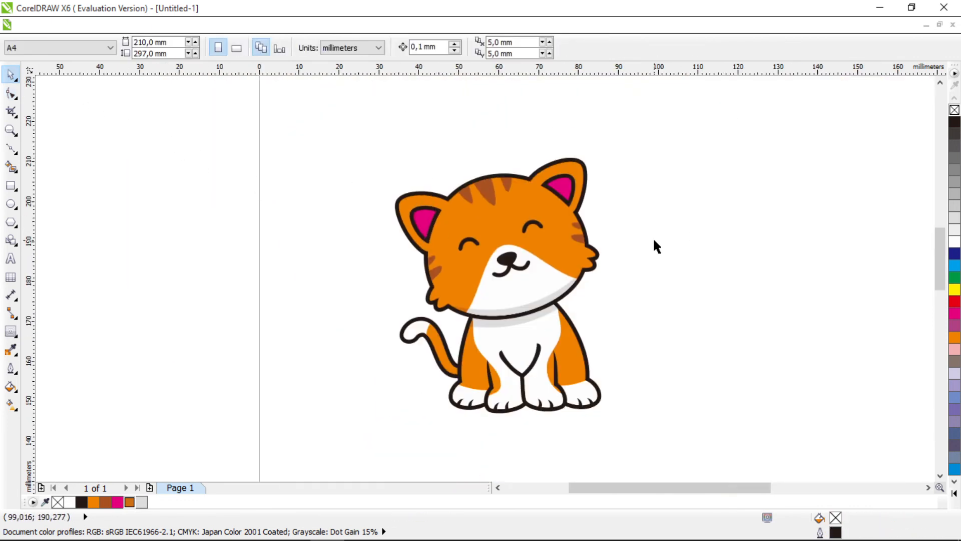
scroll(666, 237, "up", 1)
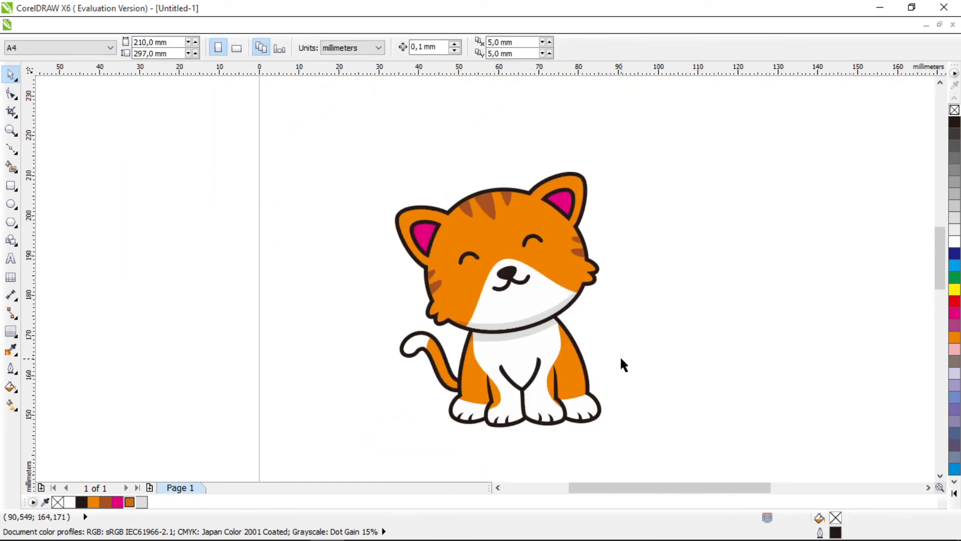
- Draw an ellipse beneath the cat's paws and widen it toward the tail to about 47 × 11 mm
left_click(11, 204)
left_click_drag(435, 393, 605, 440)
left_click(12, 74)
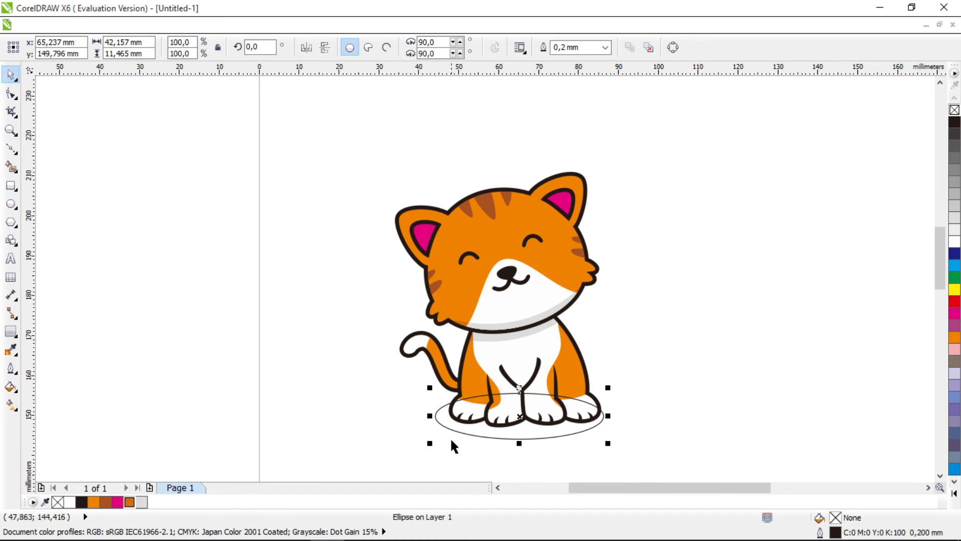
left_click_drag(435, 416, 414, 416)
key("ctrl+z")
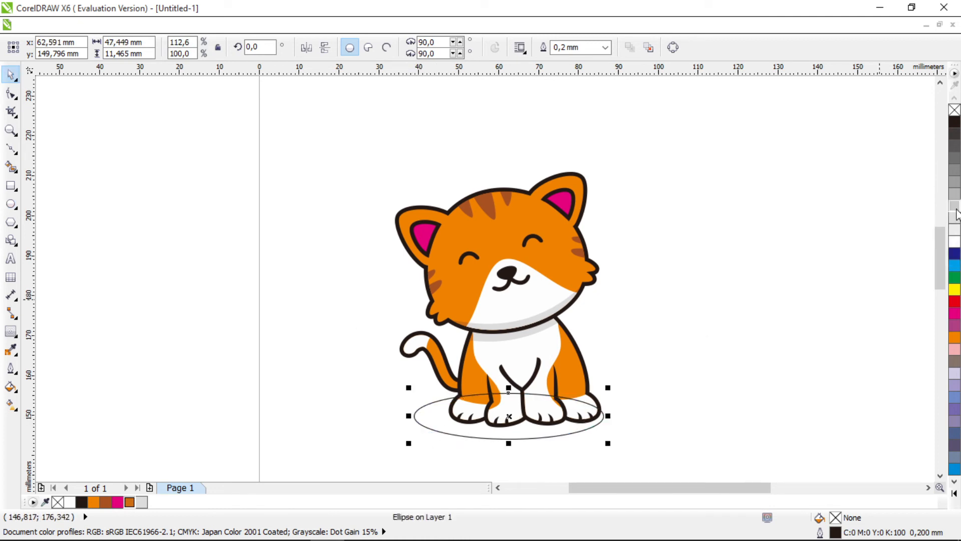
- Fill the ground ellipse with 30% black, remove its outline and send it behind the cat
left_click(955, 205)
right_click(955, 110)
key("shift+Page_Down")
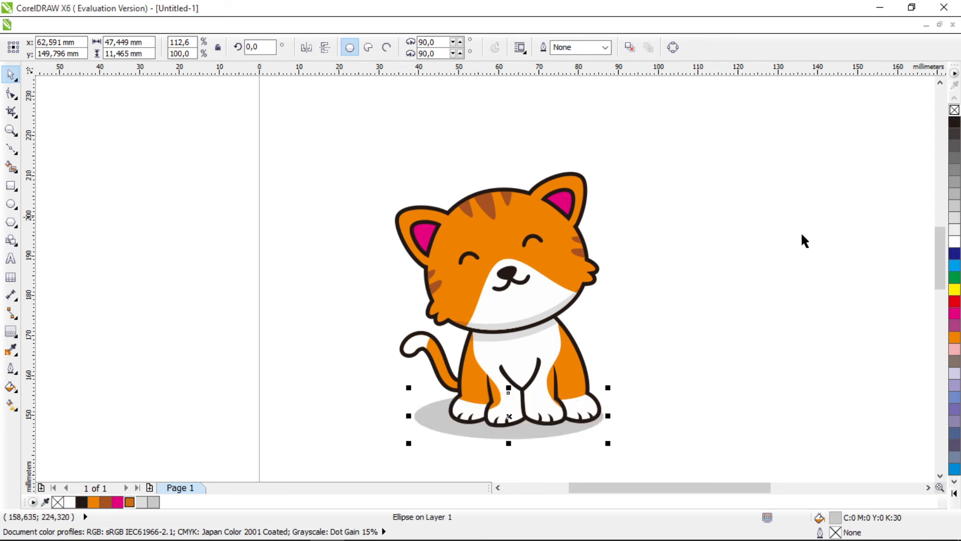
left_click(732, 295)
scroll(732, 295, "right", 1)
left_click(513, 429)
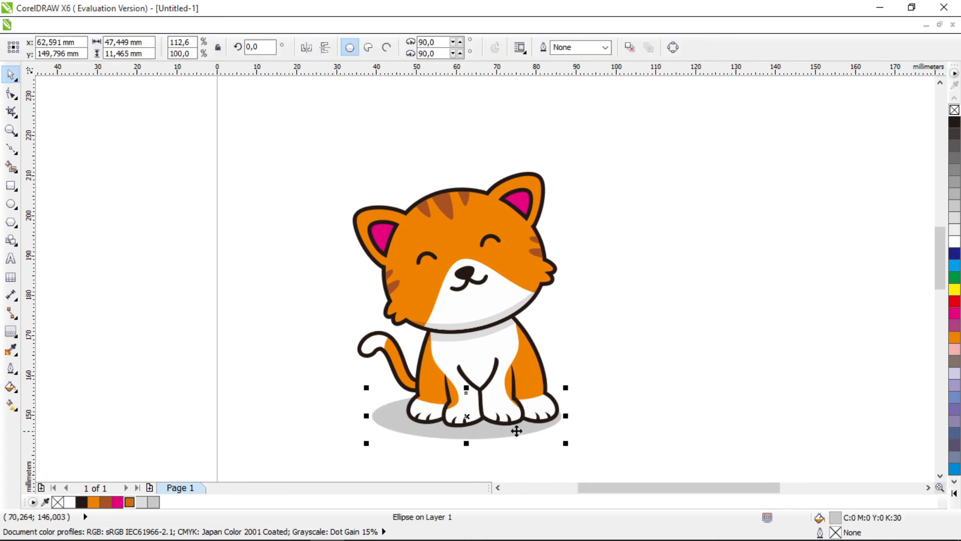
left_click(574, 410)
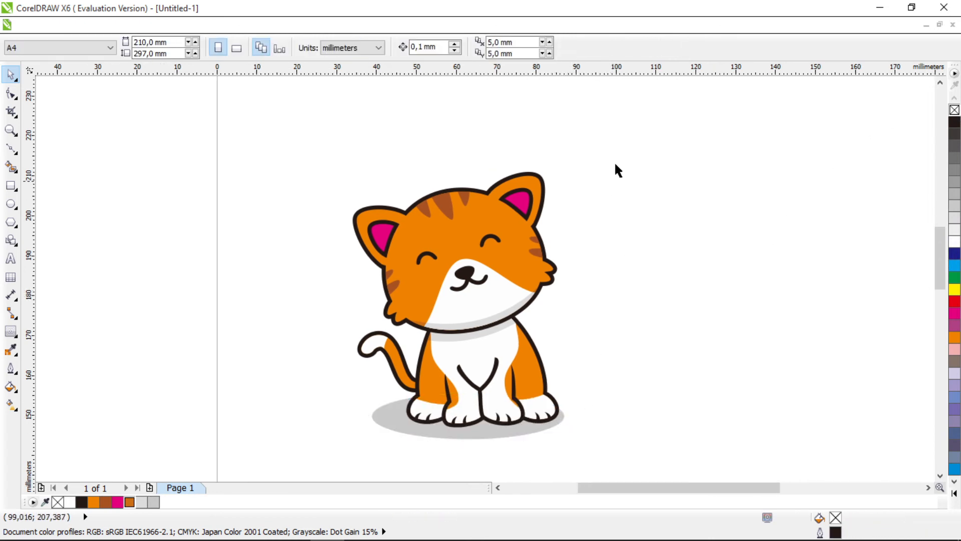
- Duplicate the whole cat with its ground shadow beside the original and mirror the copy horizontally
left_click_drag(622, 142, 298, 462)
left_click_drag(471, 275, 662, 260)
left_click(306, 47)
left_click(262, 288)
scroll(729, 302, "right", 1)
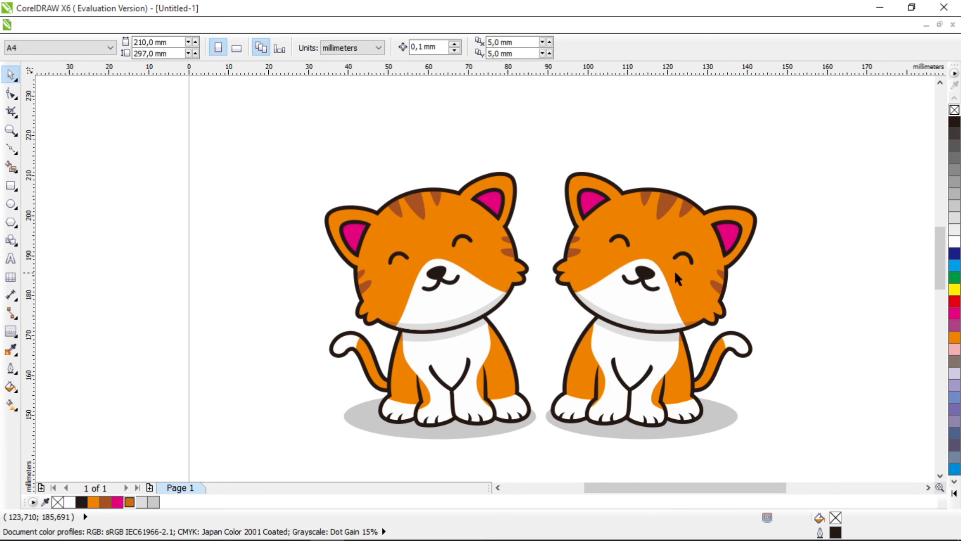
- Draw a closed three-point shape beneath the mirrored cat's smile lines and bend its sides into an open mouth about 6.7 × 4.3 mm
scroll(669, 269, "up", 4)
key("F5")
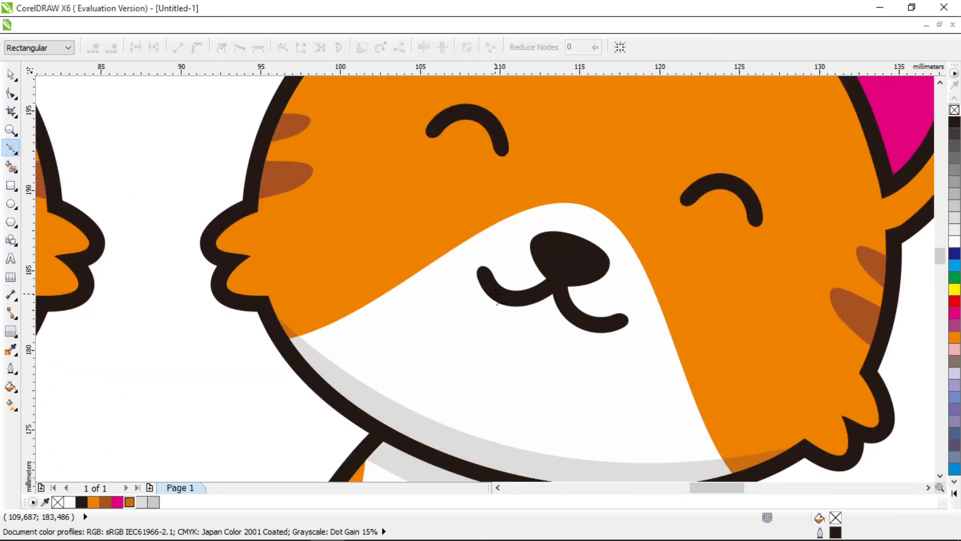
left_click_drag(495, 293, 565, 325)
left_click(553, 289)
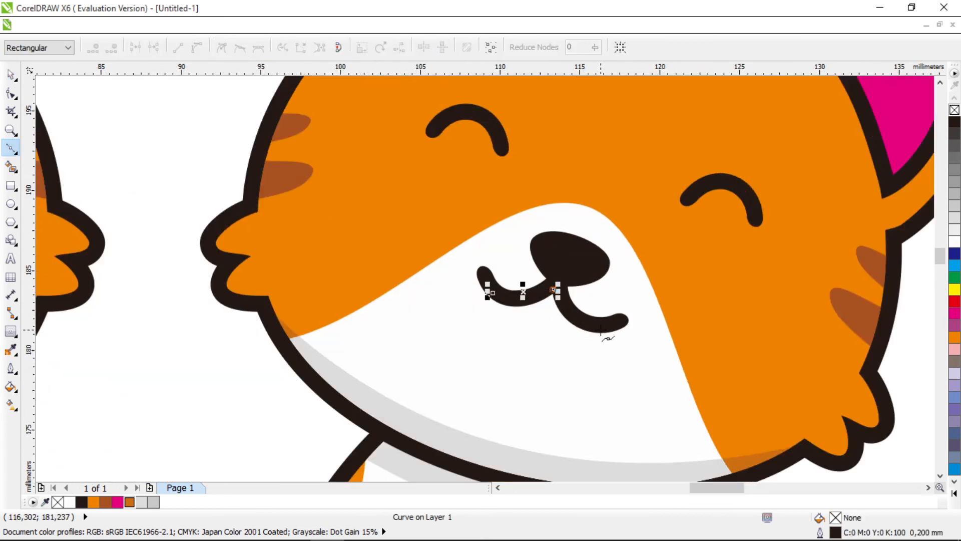
left_click(600, 329)
key("F10")
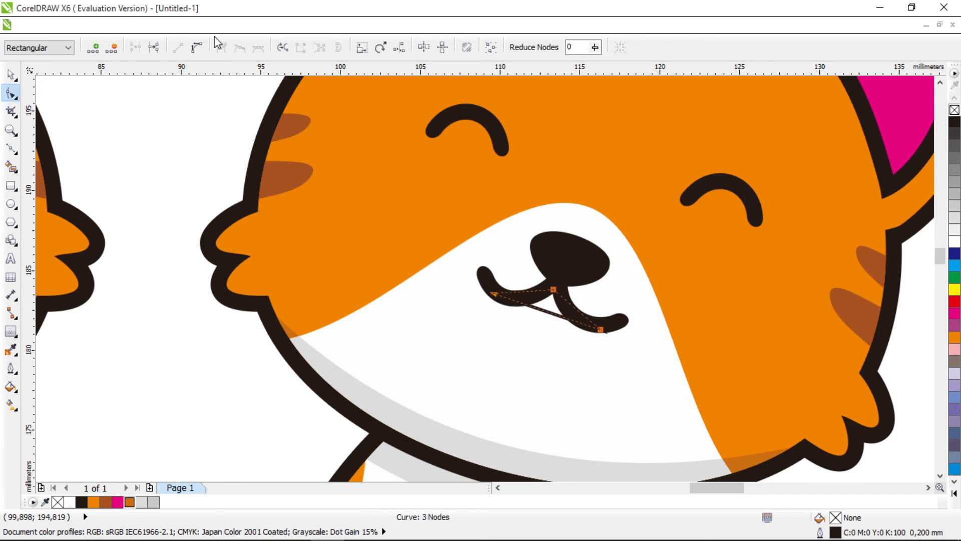
left_click(190, 49)
left_click_drag(551, 318, 532, 359)
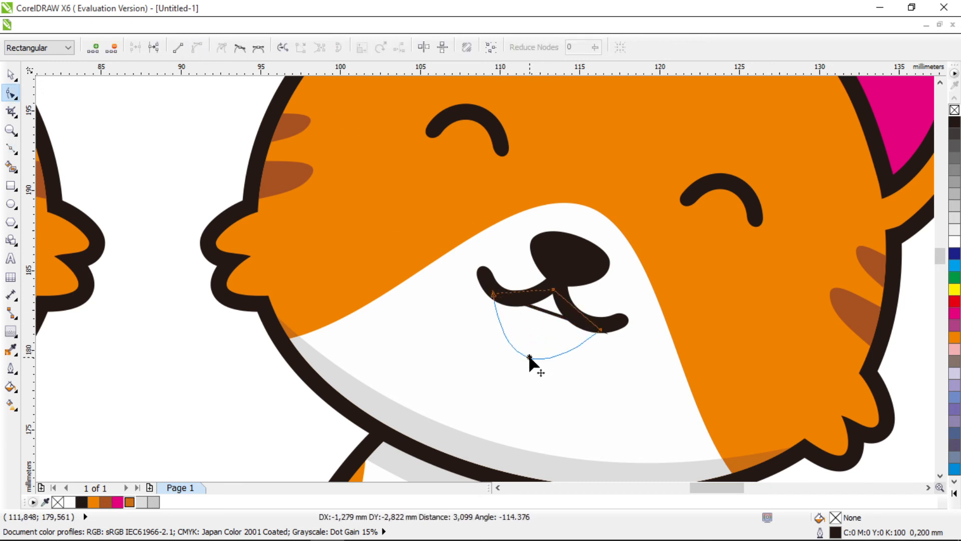
left_click_drag(521, 301, 576, 319)
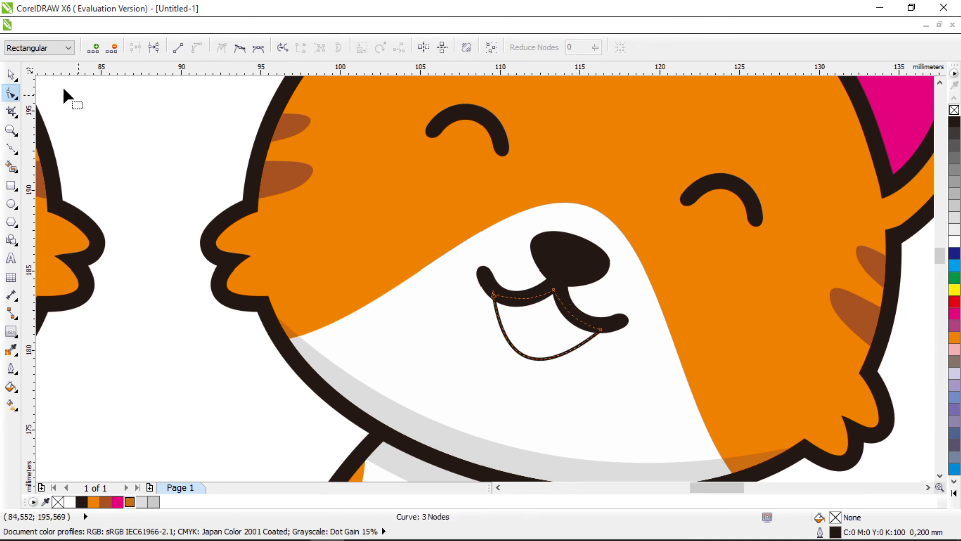
- Fill the open-mouth shape with black and remove its outline
left_click(10, 74)
left_click(954, 123)
right_click(955, 109)
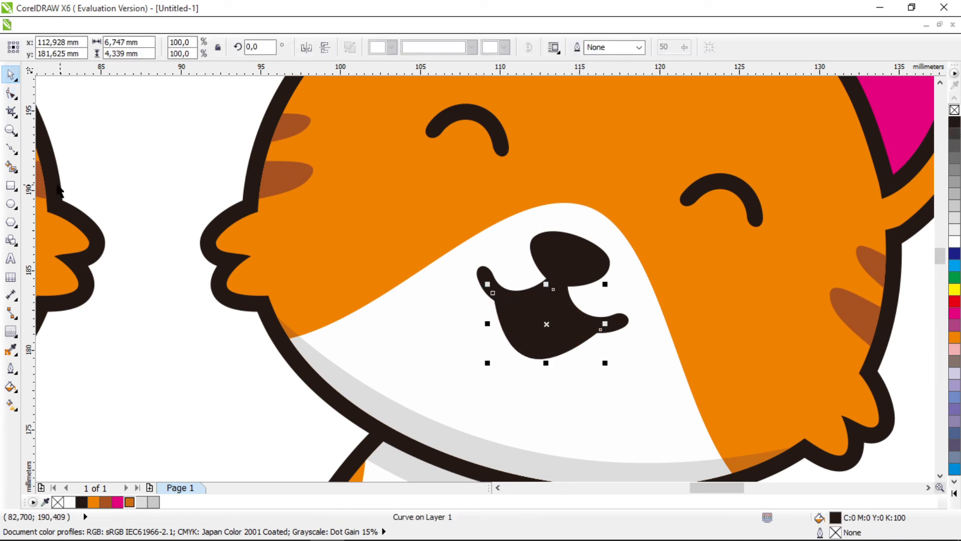
- Draw a rounded tongue about 2.9 × 1.9 mm inside the open mouth and fill it with magenta without an outline
left_click(11, 148)
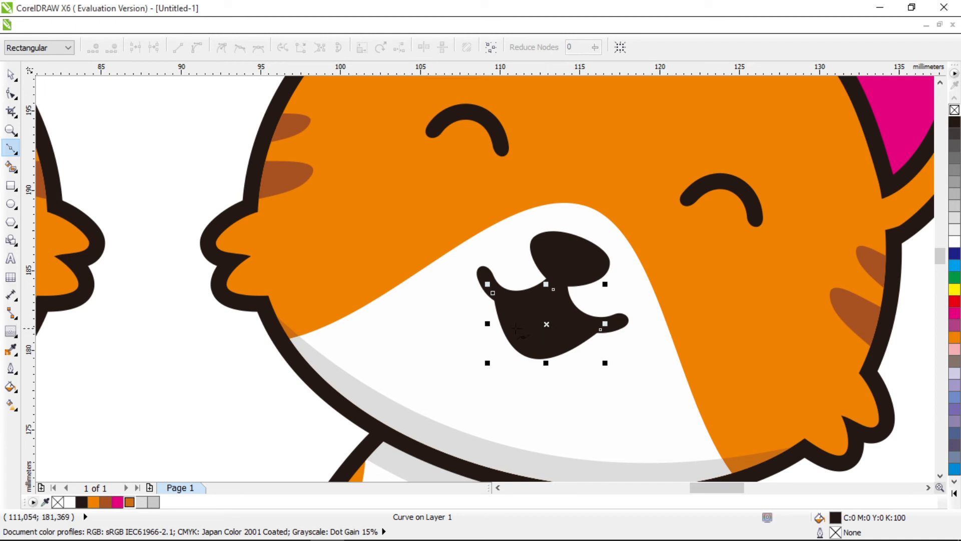
left_click(516, 328)
left_click(561, 343)
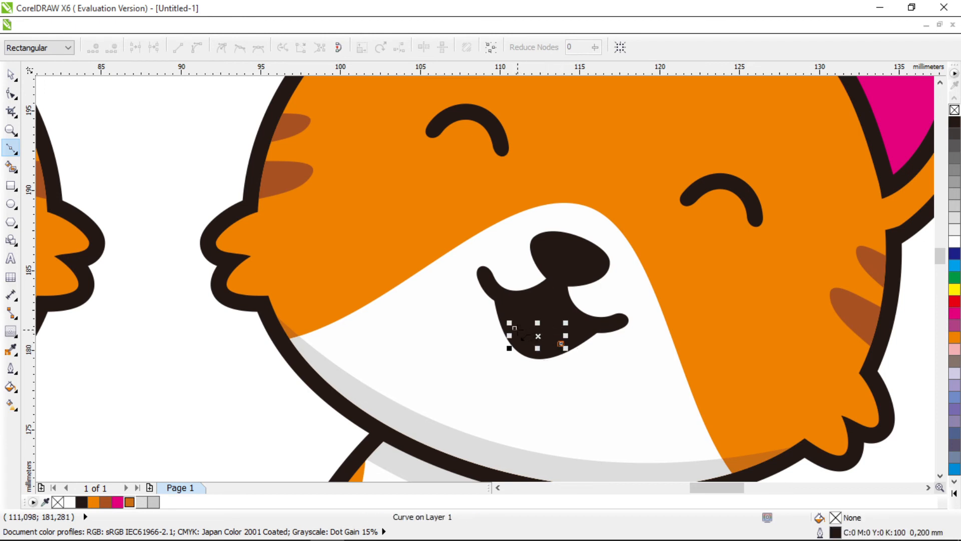
key("F10")
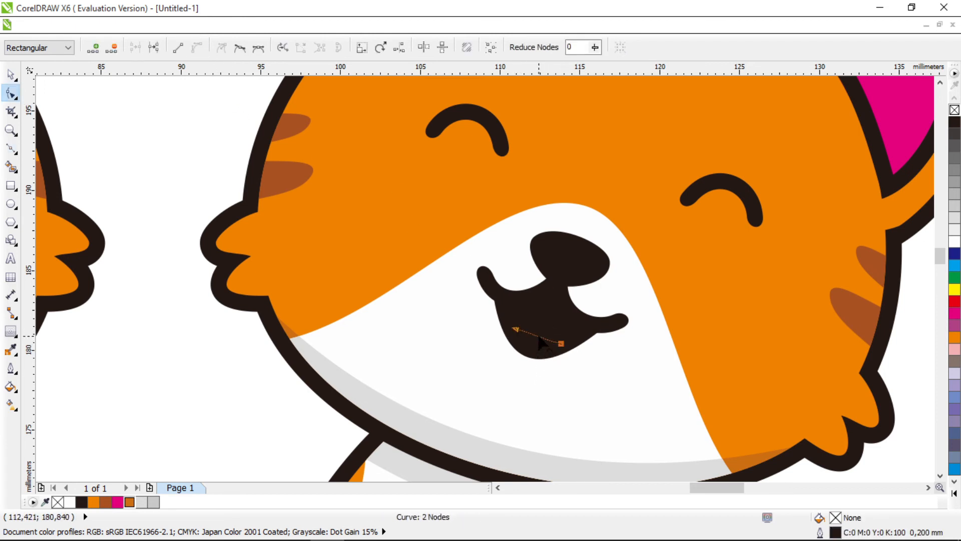
left_click_drag(541, 343, 570, 356)
left_click_drag(554, 314, 562, 320)
left_click(541, 313)
key("space")
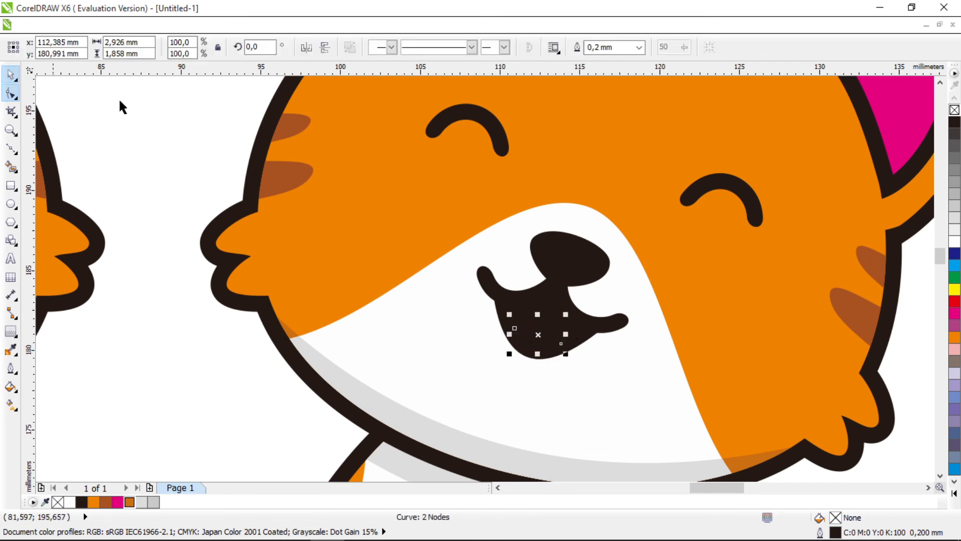
left_click(951, 315)
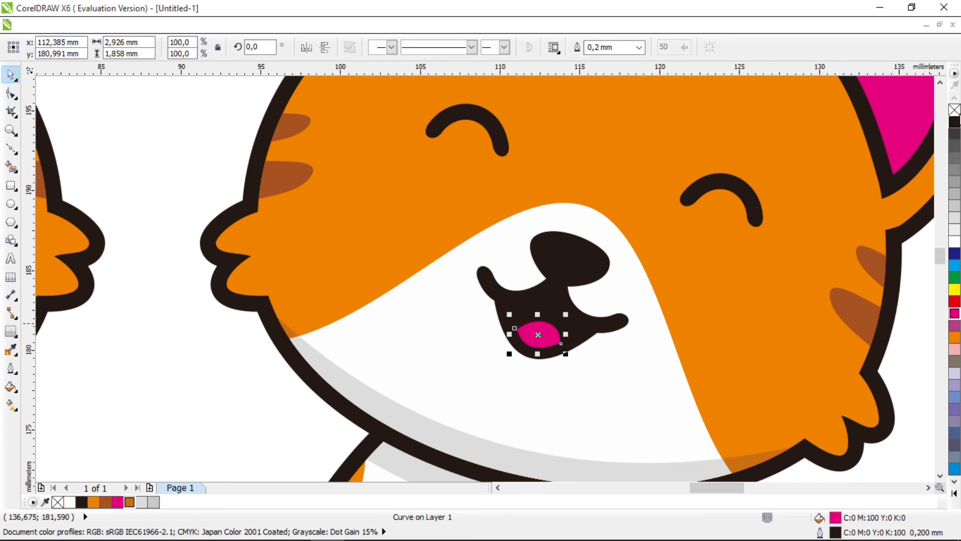
right_click(954, 109)
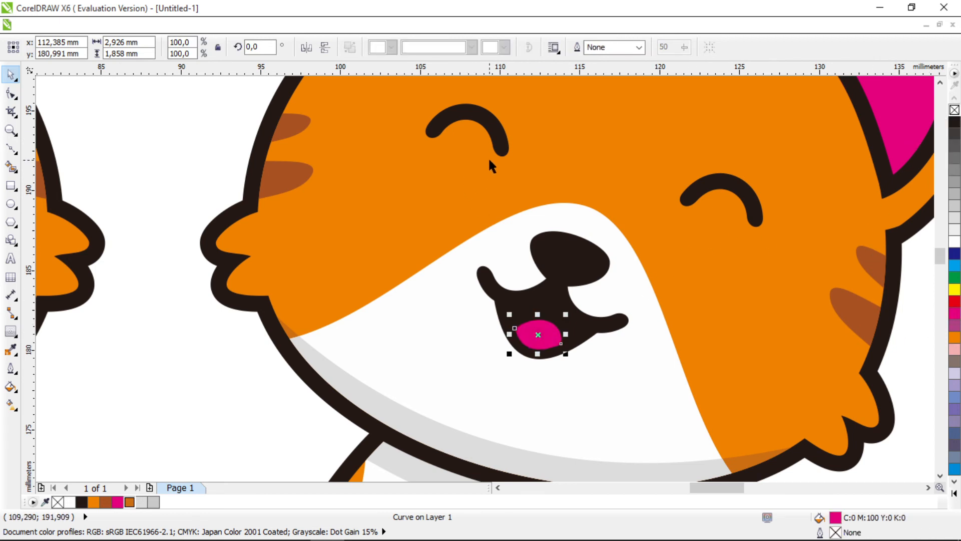
- Draw a three-point V-shaped line over the mirrored cat's eye nearest the orange cat and bend both segments into curves
scroll(488, 157, "up", 2)
left_click(10, 148)
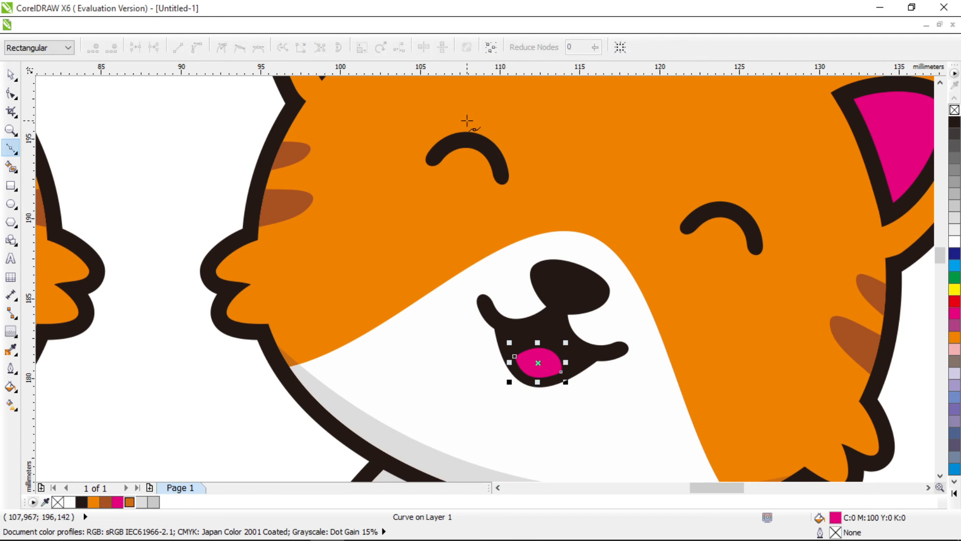
left_click(501, 176)
left_click(501, 178)
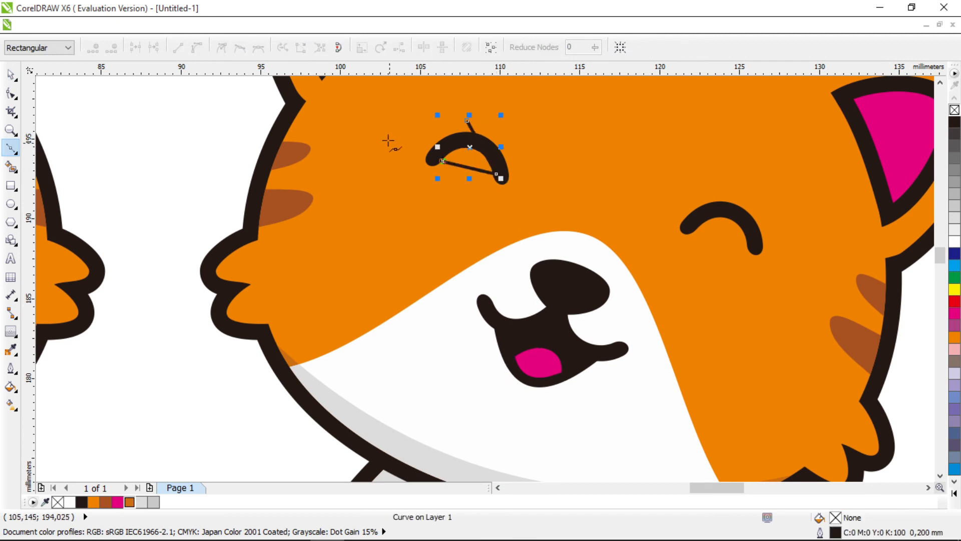
key("F10")
key("ctrl+a")
left_click(197, 48)
left_click_drag(479, 142, 468, 165)
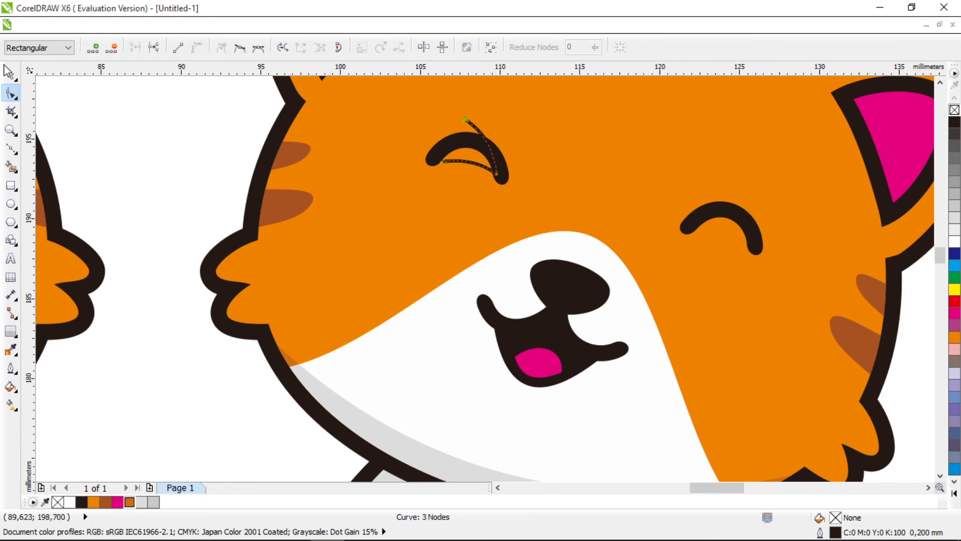
- Flatten the V-shaped eye line to about 2.8 mm high, set its outline to 1.0 mm and delete the old eye arc
left_click(9, 77)
left_click_drag(475, 118, 475, 126)
left_click(639, 47)
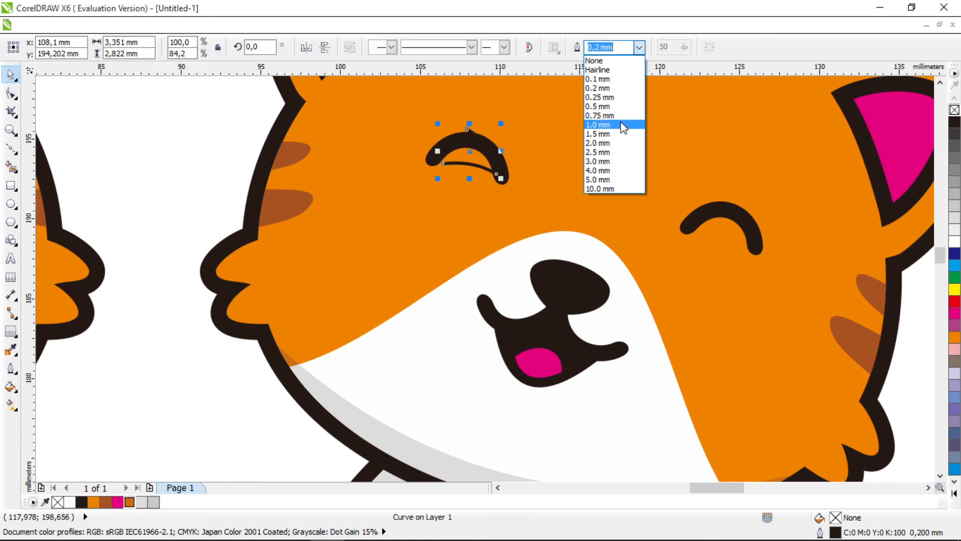
left_click(623, 128)
left_click(428, 159)
key("Delete")
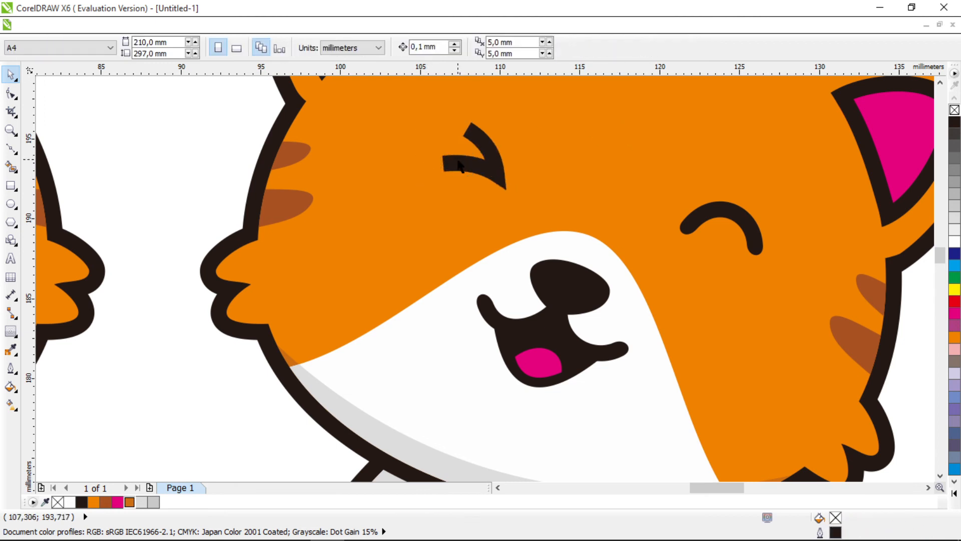
- Convert the V-shaped eye's outline to an object with curve segments and delete nodes near its pointed corner
left_click(479, 169)
key("ctrl+shift+q")
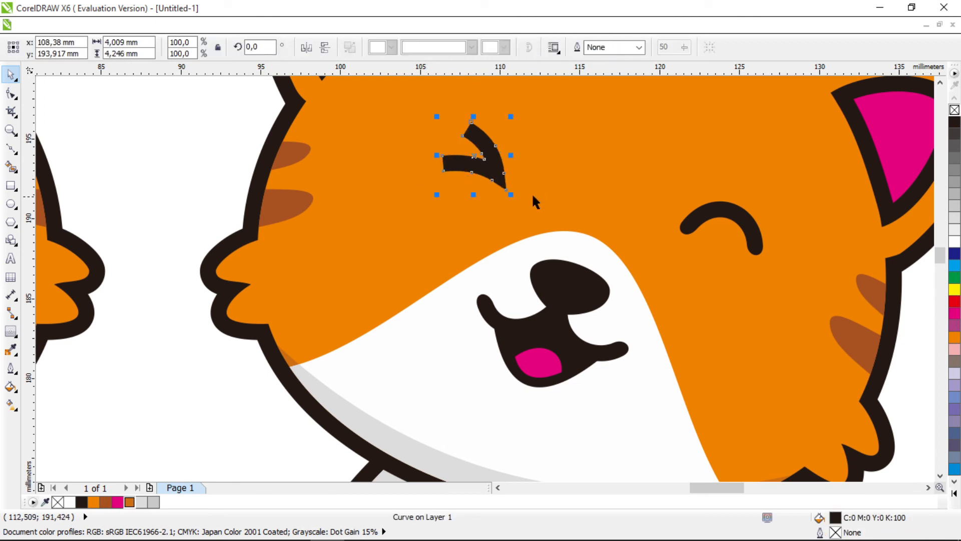
key("F10")
key("ctrl+a")
left_click(193, 50)
left_click_drag(493, 216, 522, 180)
key("Delete")
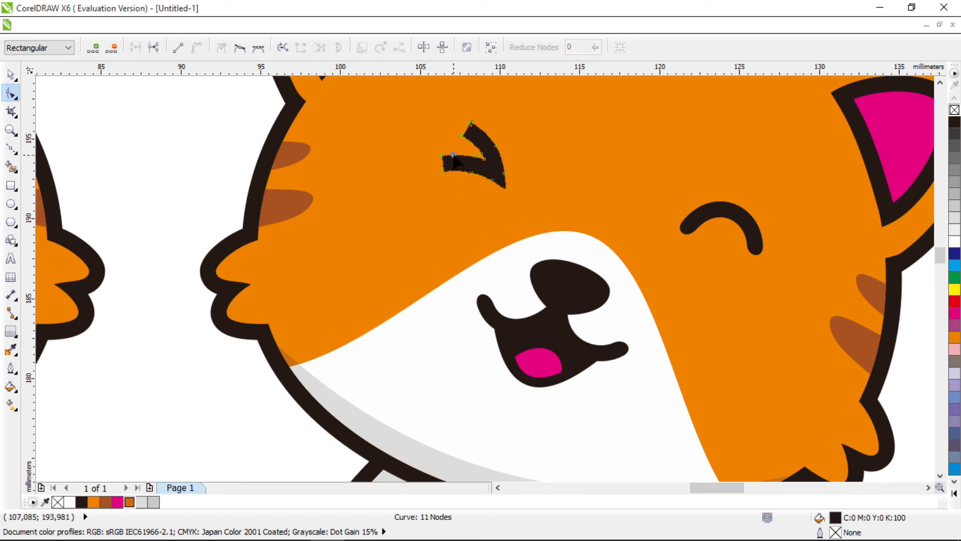
- Round the end of the V-shaped eye's lower arm by adding nodes beside it and deleting the end nodes
double_click(454, 169)
double_click(455, 171)
left_click_drag(431, 142, 446, 181)
key("Delete")
- Round the end of the V-shaped eye's upper arm by adding nodes on both edges and deleting the end corners
scroll(478, 112, "up", 1)
double_click(481, 145)
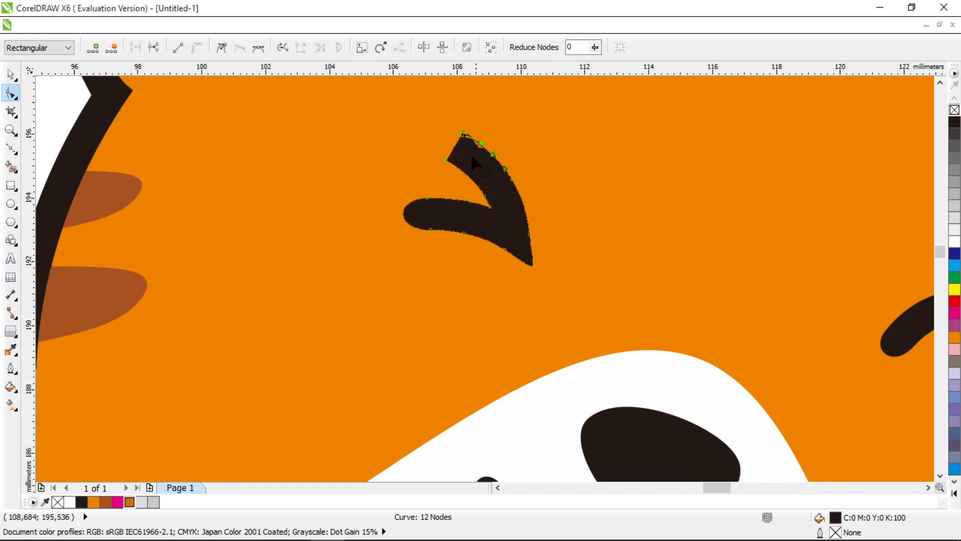
double_click(461, 171)
key("Delete")
left_click_drag(454, 121, 475, 144)
key("Delete")
- Round off the pointed corner where the two arms of the V-shaped eye meet
scroll(486, 154, "down", 1)
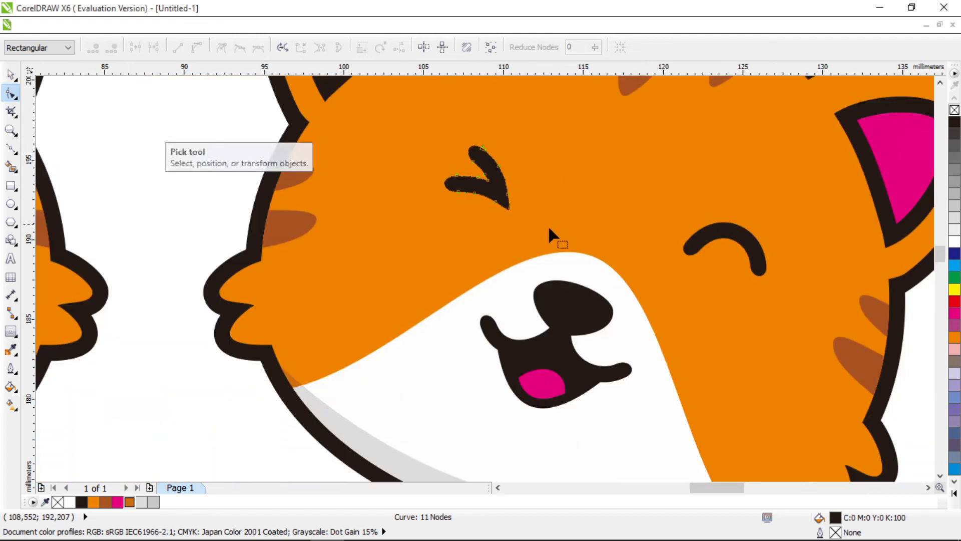
scroll(515, 203, "up", 1)
mouse_move(469, 191)
left_mouse_down()
mouse_move(532, 238)
mouse_move(515, 209)
mouse_move(515, 221)
mouse_move(502, 210)
left_mouse_up()
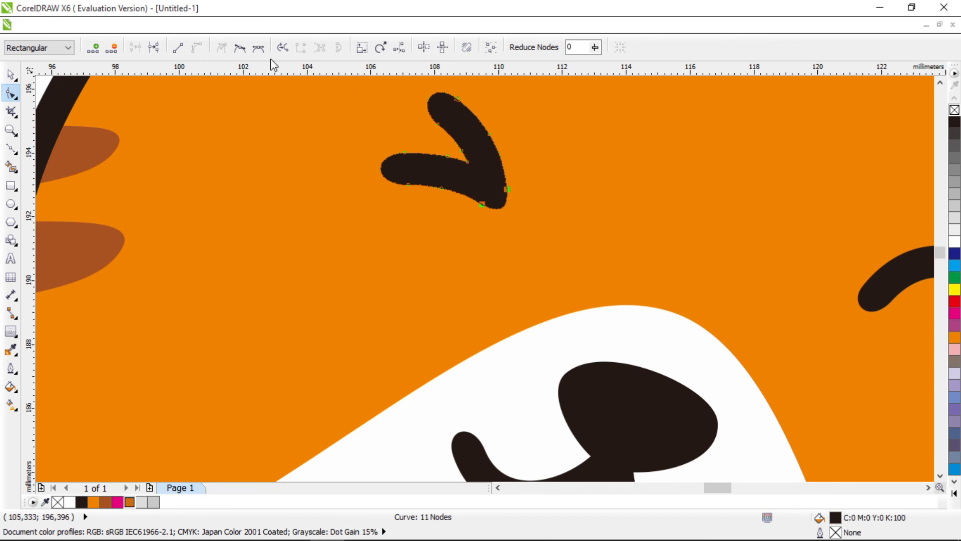
scroll(513, 152, "down", 2)
key("space")
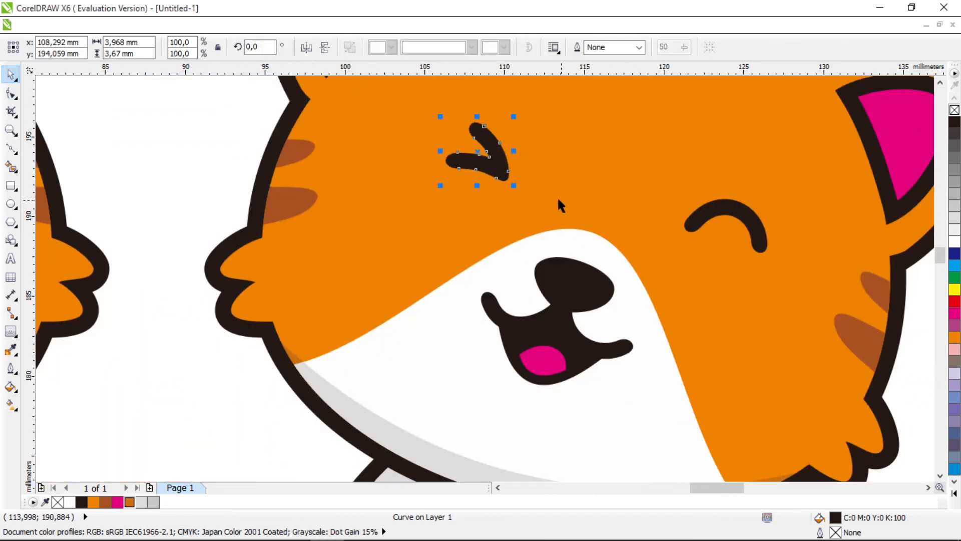
- Place a mirrored copy of the V-shaped eye on the other eye, rotate it to suit the tilted face and remove the old arc
mouse_move(496, 171)
left_mouse_down()
mouse_move(584, 174)
mouse_move(717, 207)
left_mouse_up()
left_click(716, 212)
left_click(496, 171)
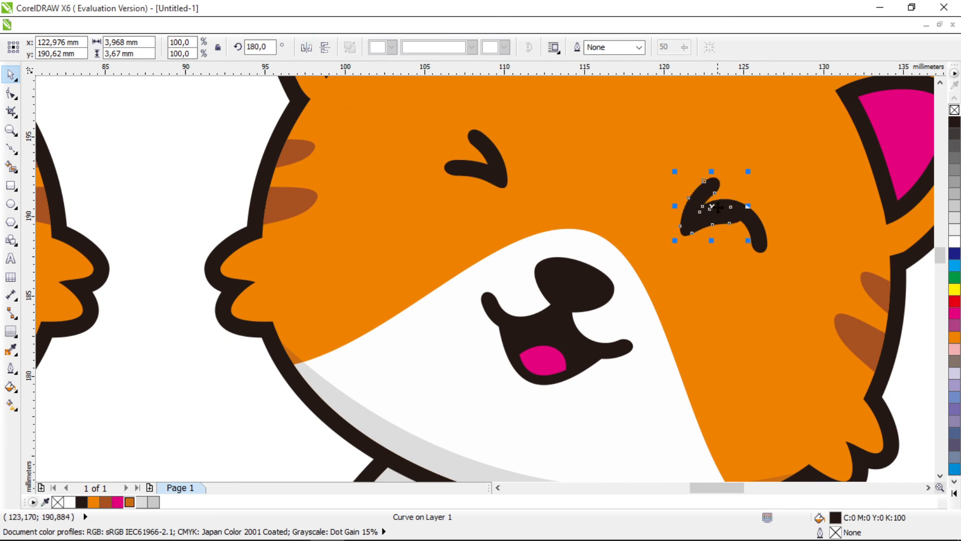
left_click(710, 194)
left_click_drag(748, 173, 741, 202)
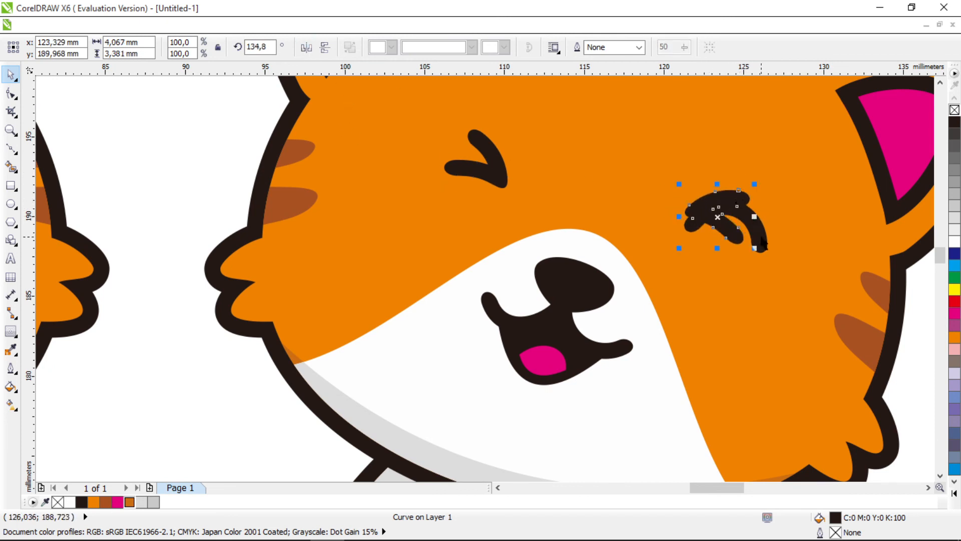
key("Escape")
- Recolour the mirrored cat's head, both outer ears and body with 50% black
scroll(707, 246, "down", 4)
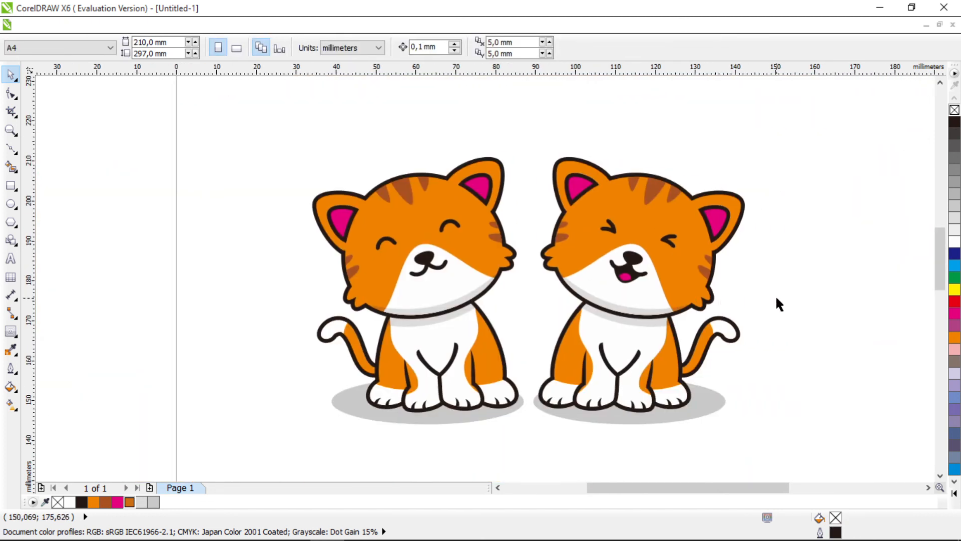
left_click(595, 200)
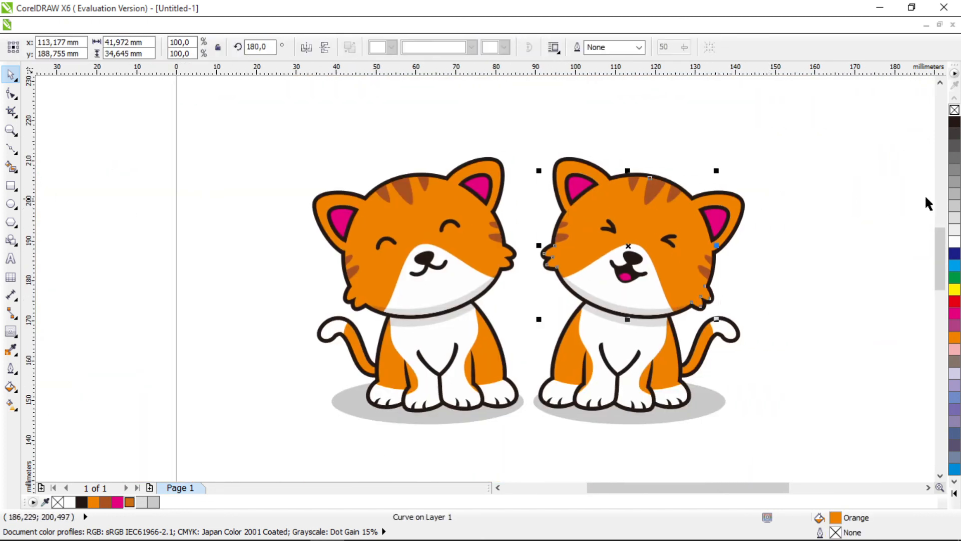
left_click(954, 183)
left_click(596, 169)
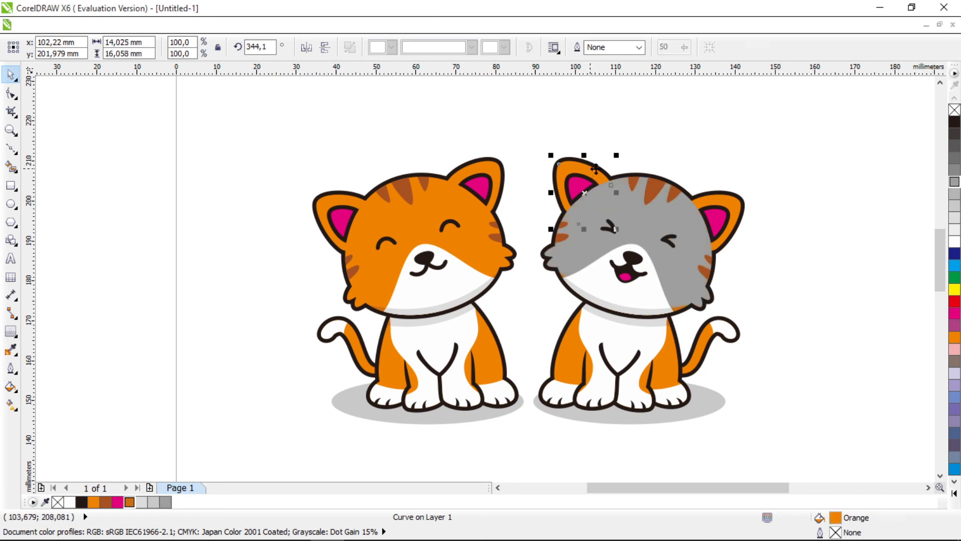
left_click(721, 202, "shift")
left_click(580, 353, "shift")
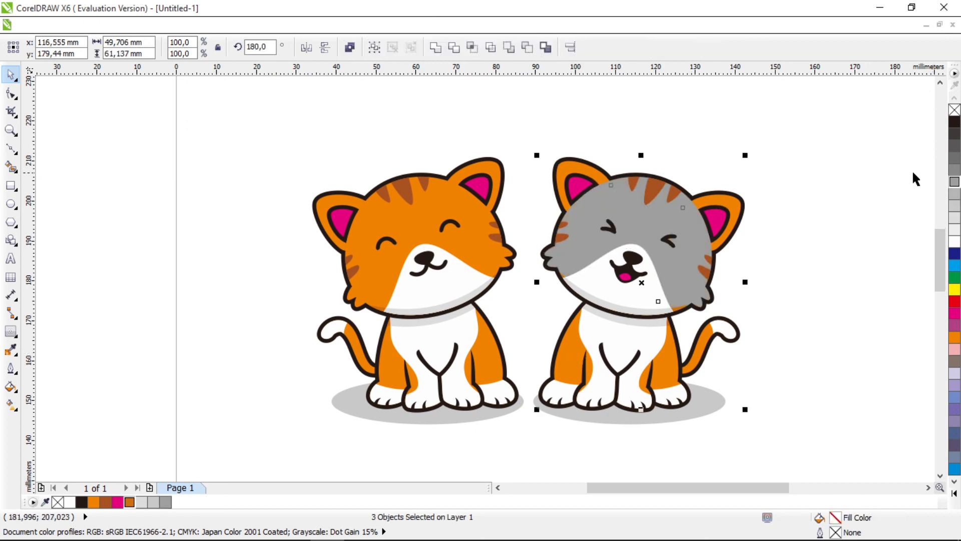
left_click(954, 183)
- Recolour the two orange inner-leg patches of the mirrored cat with 50% black
scroll(671, 345, "up", 2)
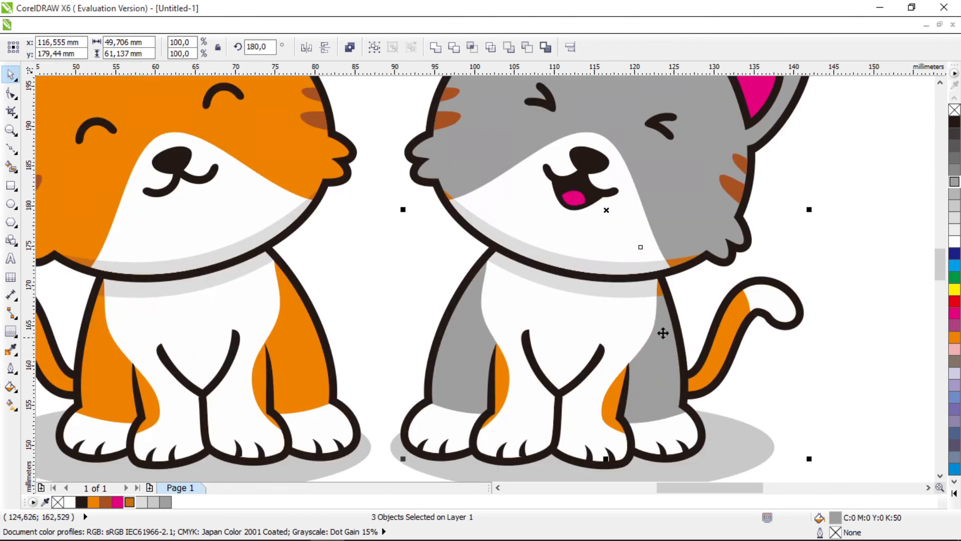
left_click(611, 409)
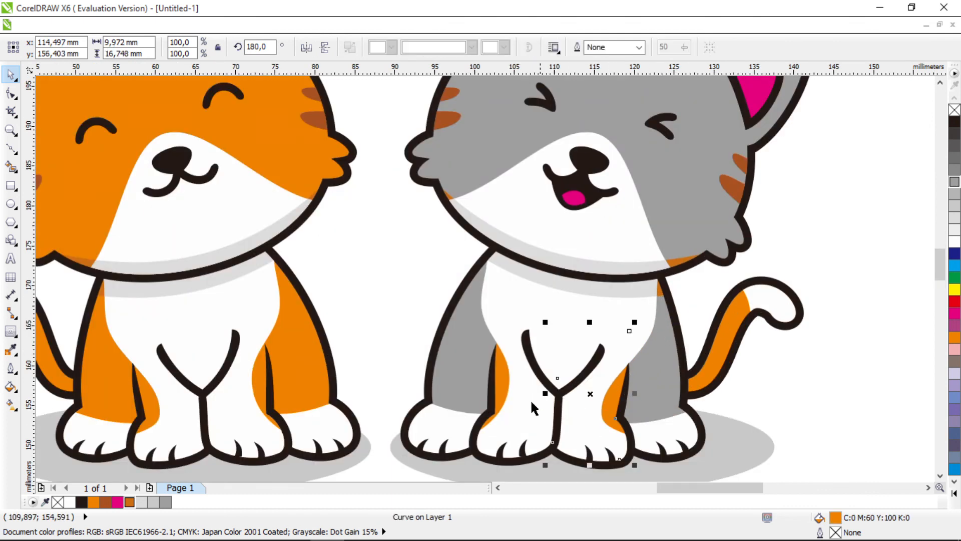
left_click(504, 390, "shift")
left_click(954, 182)
- Fill the mirrored cat's head stripes with 80% black and the orange shading strip along its chin with 60% black
scroll(689, 225, "up", 3)
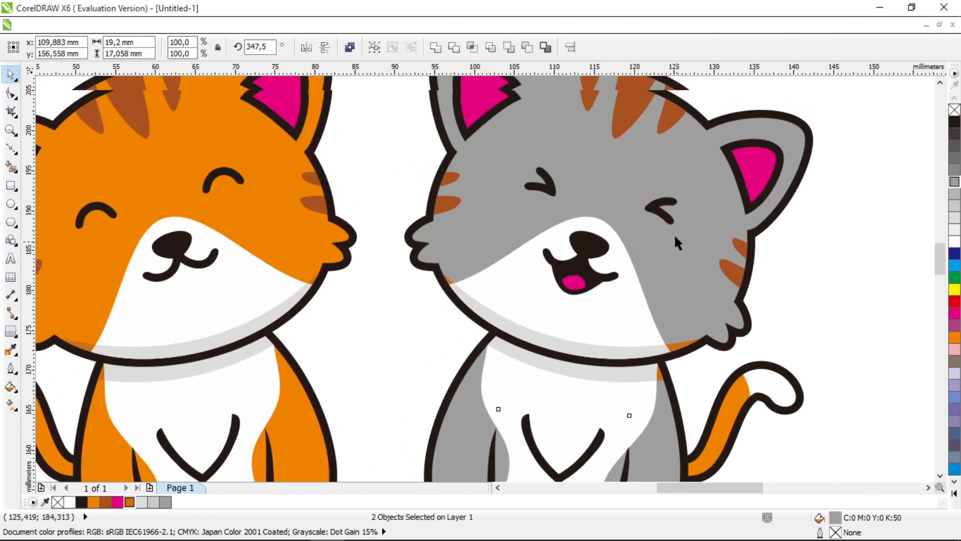
left_click(636, 123)
left_click(954, 146)
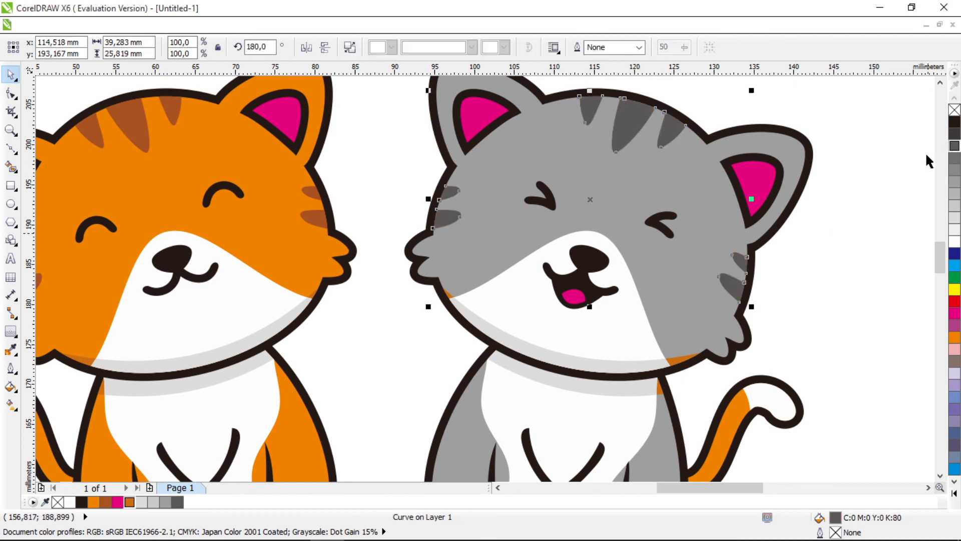
left_click(676, 365)
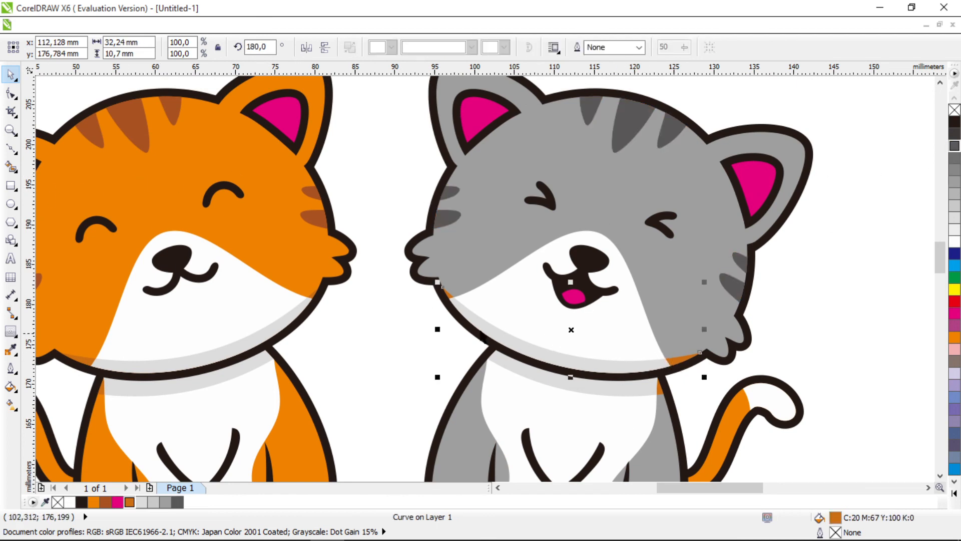
left_click(954, 170)
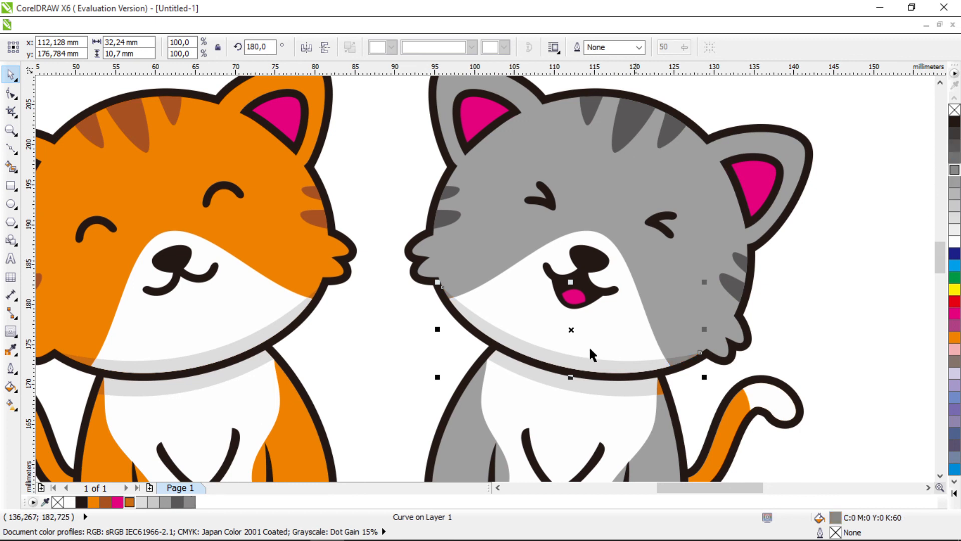
- Fill the orange neck shading patch at the top of the mirrored cat's body with 60% black
scroll(590, 348, "down", 1)
left_click(661, 353)
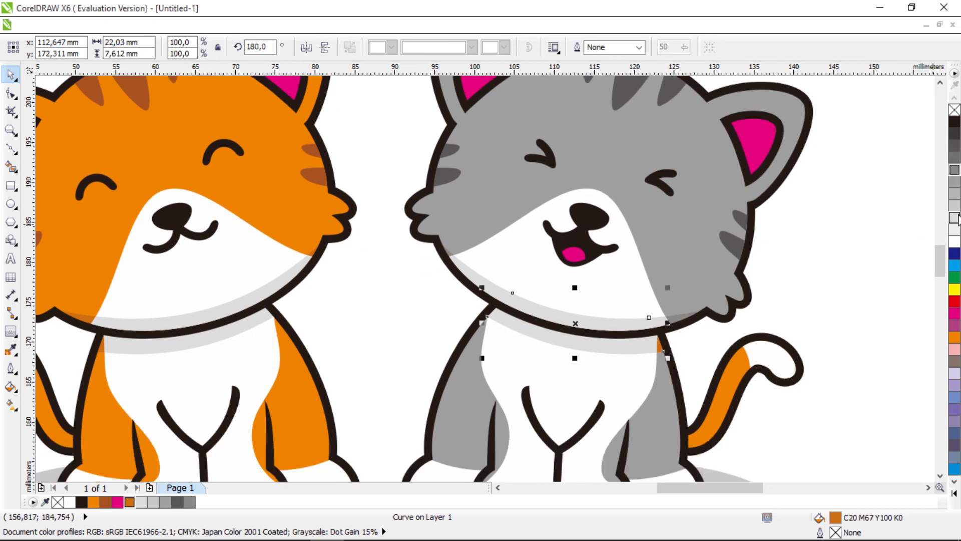
left_click(955, 171)
- Sample the 50% black of the mirrored cat's head and apply it to the orange part of its tail
scroll(696, 287, "down", 1)
left_click(784, 373)
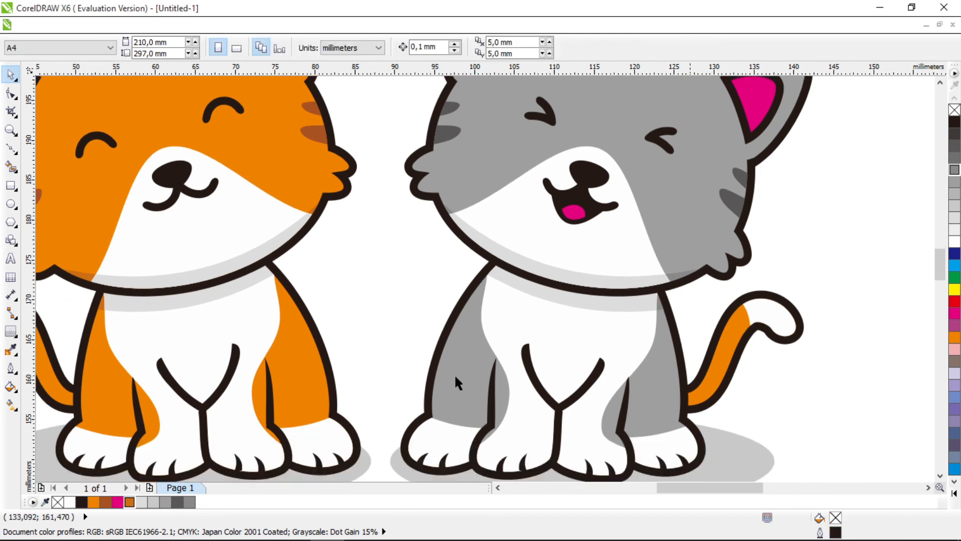
left_click(11, 349)
left_click(669, 233)
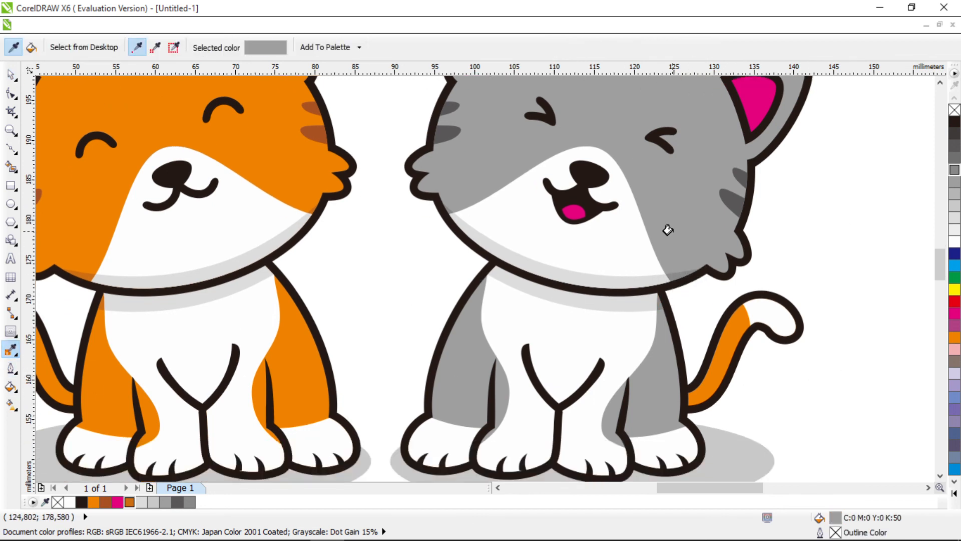
left_click(734, 327)
scroll(638, 333, "down", 2)
key("space")
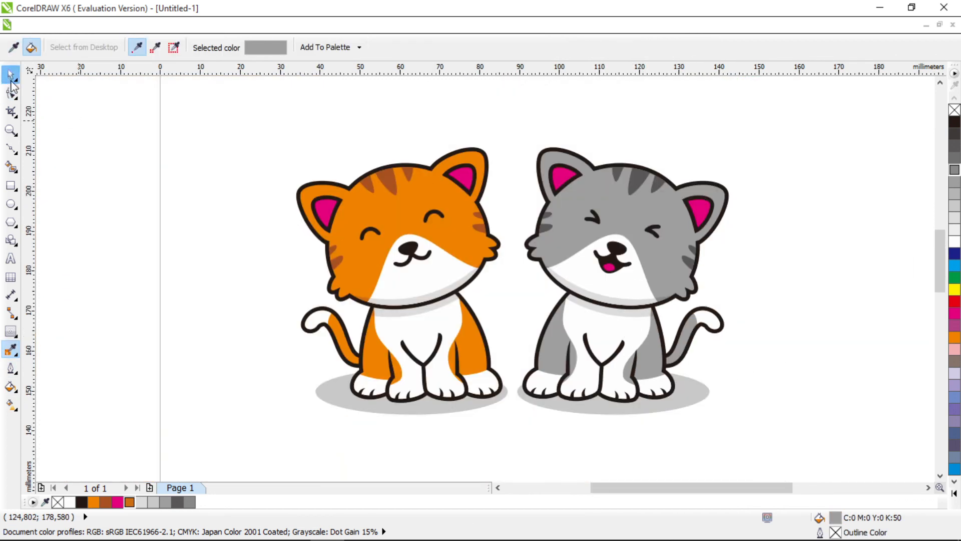
- Draw a circle about 99 mm wide around the two cats, enlarge it to about 104 mm and shift it slightly upwards
scroll(368, 286, "down", 1)
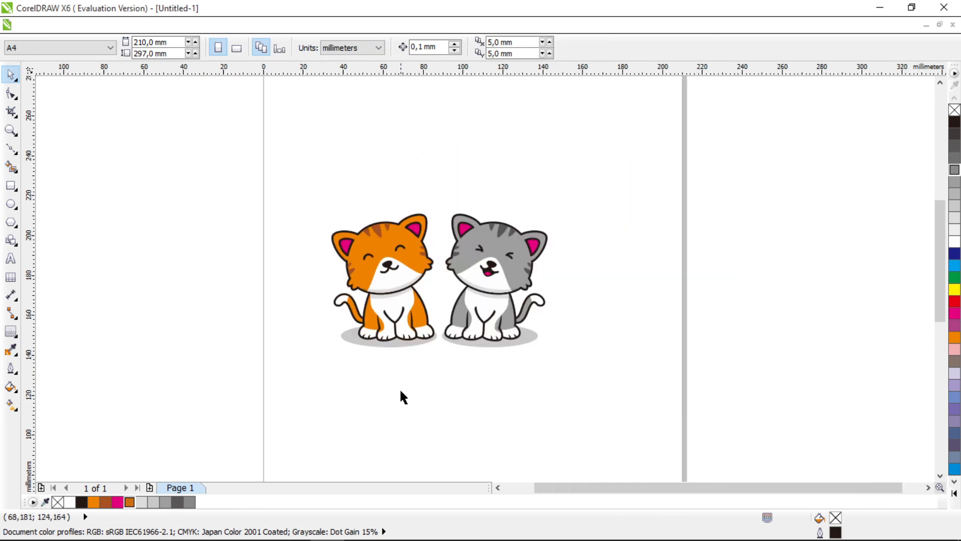
left_click(11, 204)
left_click_drag(336, 175, 538, 377)
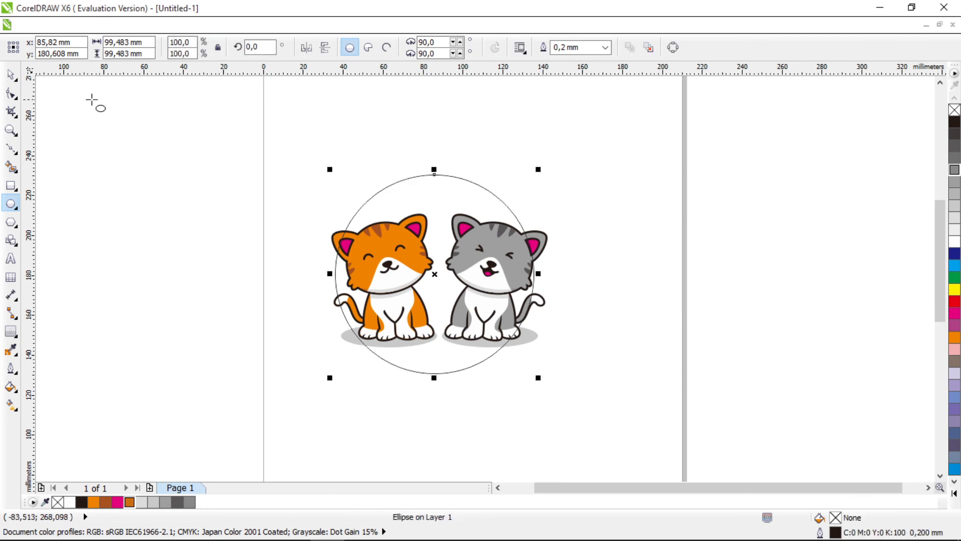
left_click(10, 74)
left_click_drag(540, 169, 542, 160)
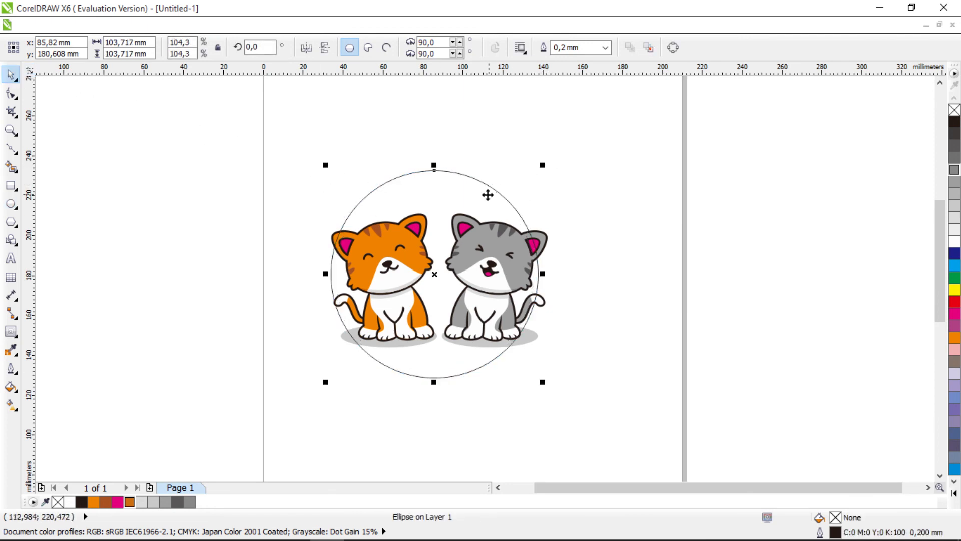
- Cut off the circle's lower part at paw level with a rectangle about 205 by 46 mm, and delete the rectangle
left_click_drag(246, 429, 656, 337)
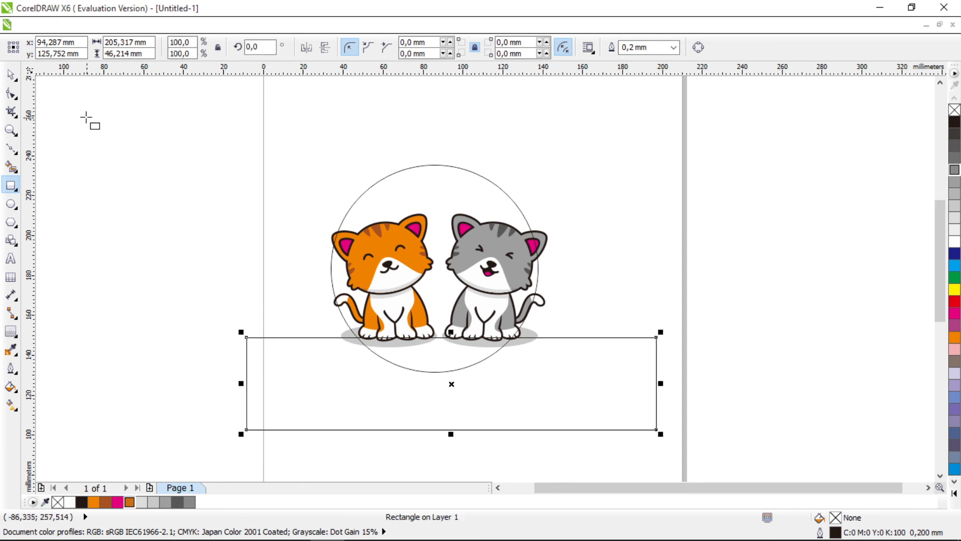
left_click(11, 74)
left_click(437, 171, "shift")
left_click(456, 48)
left_click(608, 182)
left_click(575, 371)
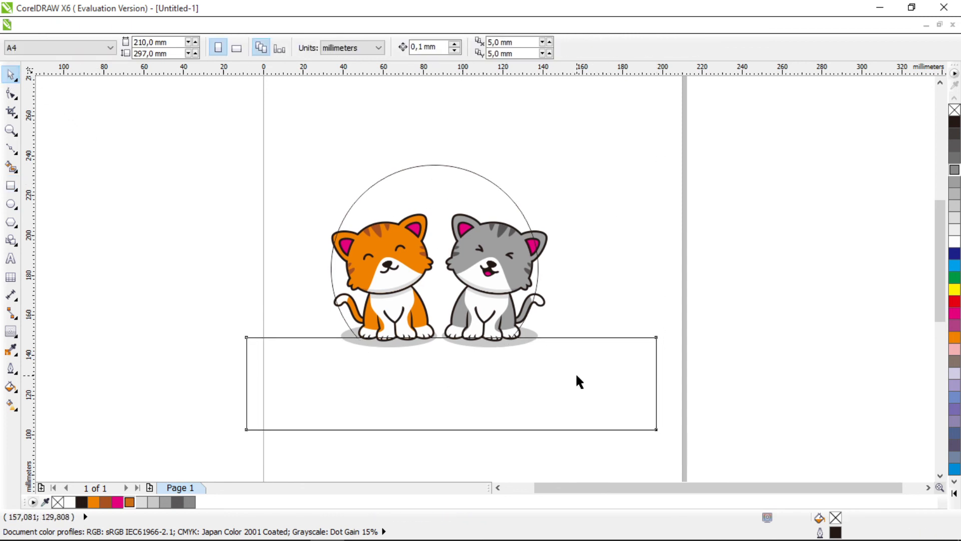
key("Delete")
- Group all parts of the two cats and centre the group horizontally on the cut circle
left_click_drag(606, 209, 290, 356)
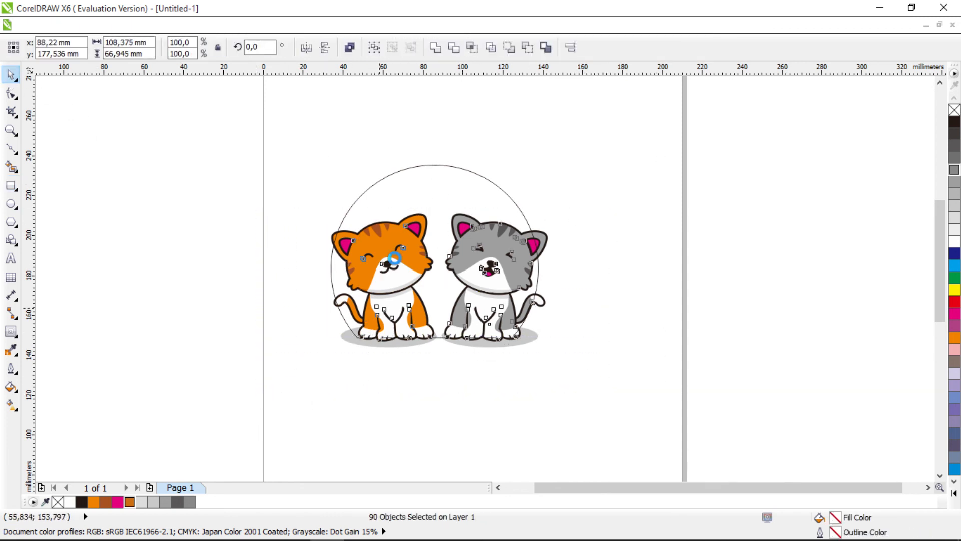
key("ctrl+g")
left_click(432, 181, "shift")
key("c")
left_click(568, 162)
- Send the cut circle behind the cats, remove its outline and fill it with 20% black
left_click(503, 188)
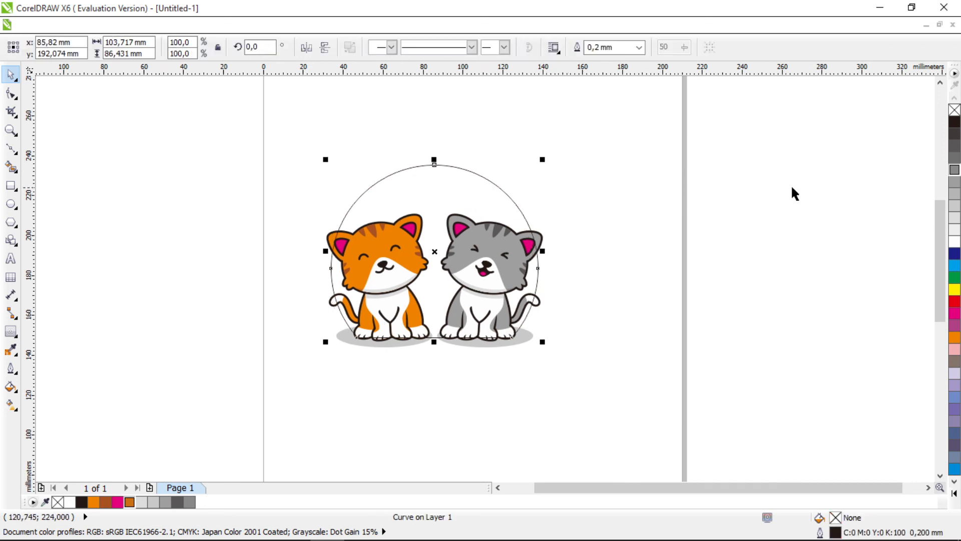
left_click(956, 174)
key("shift+Page_Down")
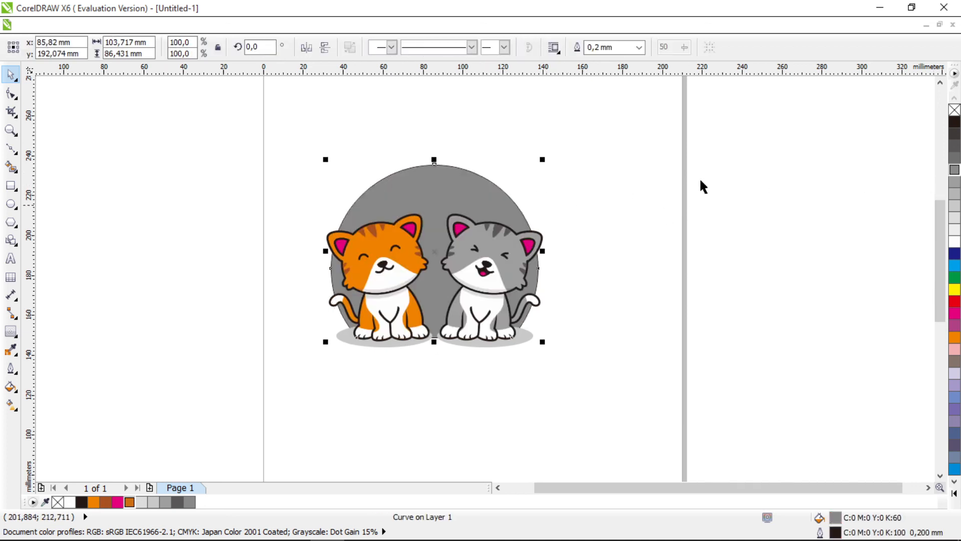
right_click(954, 110)
left_click(955, 221)
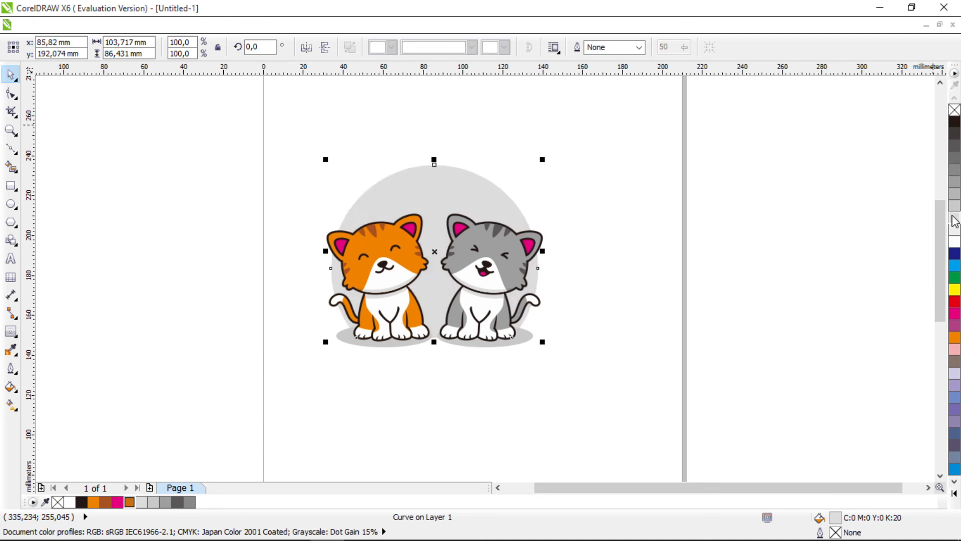
- Group the cats with the background circle and centre the group on the page
left_click_drag(609, 121, 260, 375)
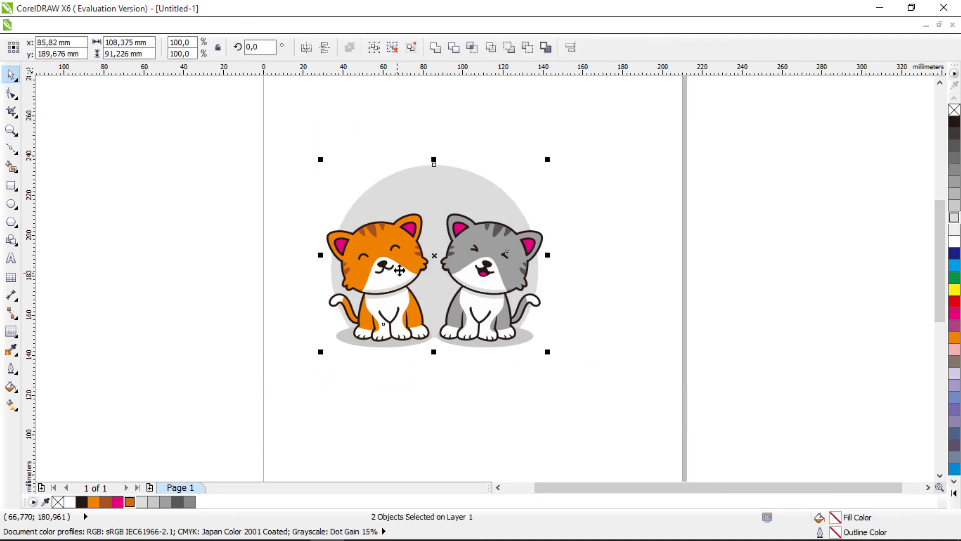
key("ctrl+g")
key("p")
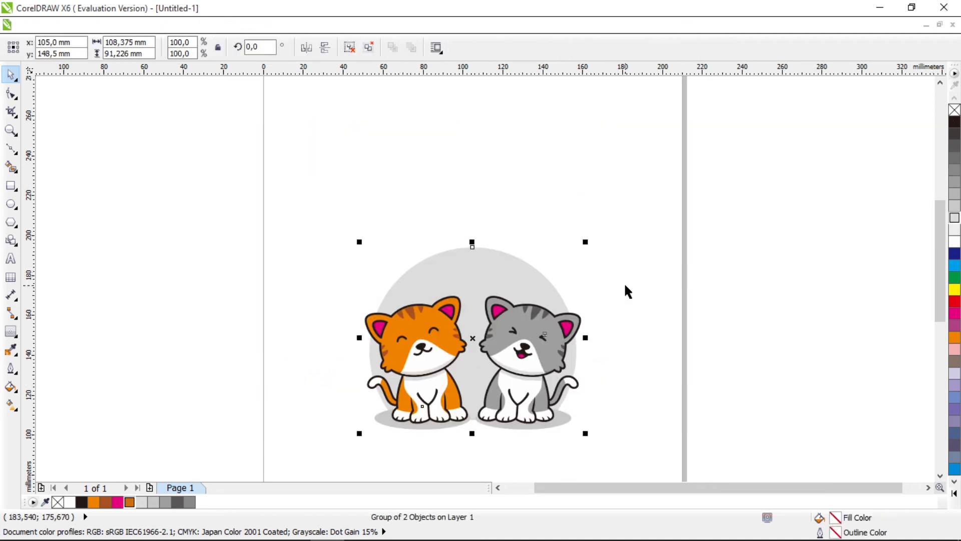
scroll(625, 286, "down", 3)
left_click(611, 293)
- Examine the finished two-cat illustration in a full-screen preview
key("z")
left_click_drag(323, 123, 627, 429)
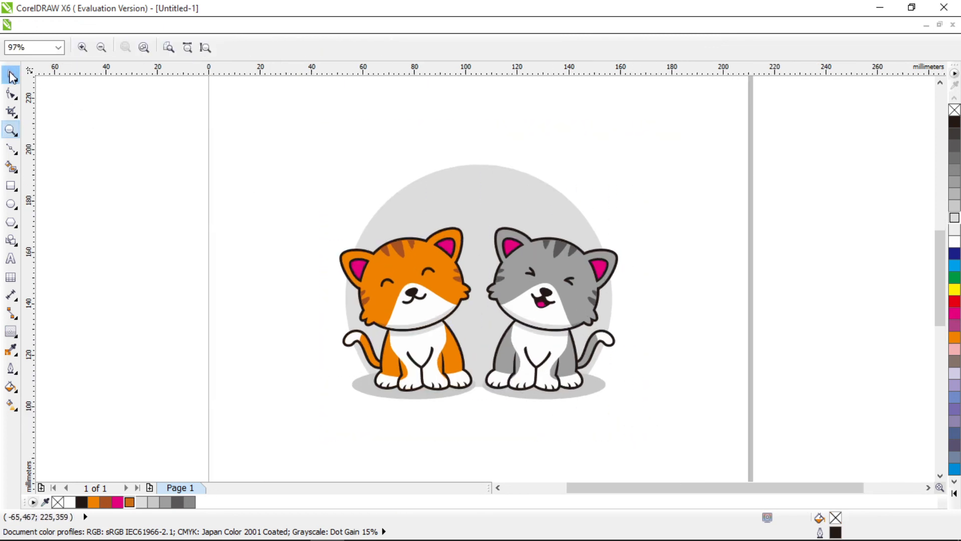
left_click(12, 76)
left_click(87, 25)
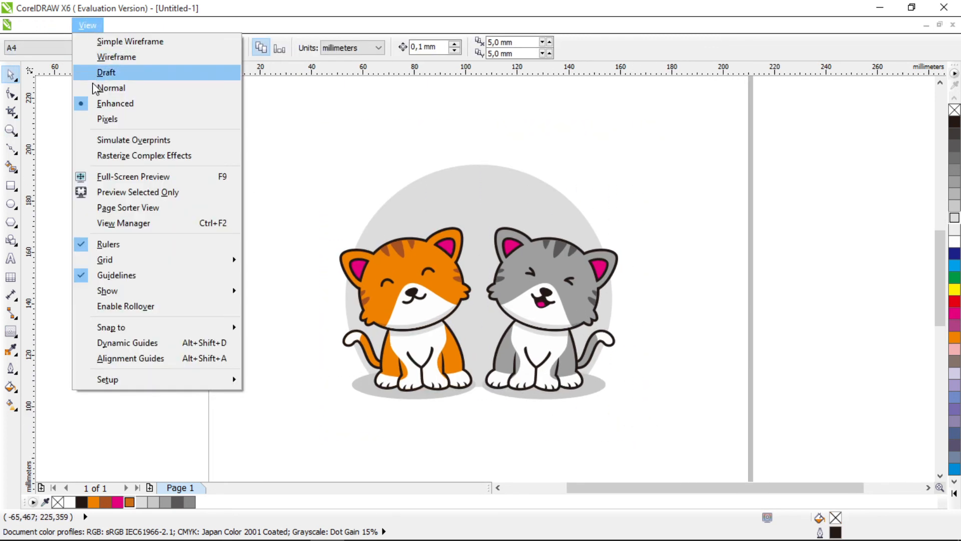
left_click(113, 182)
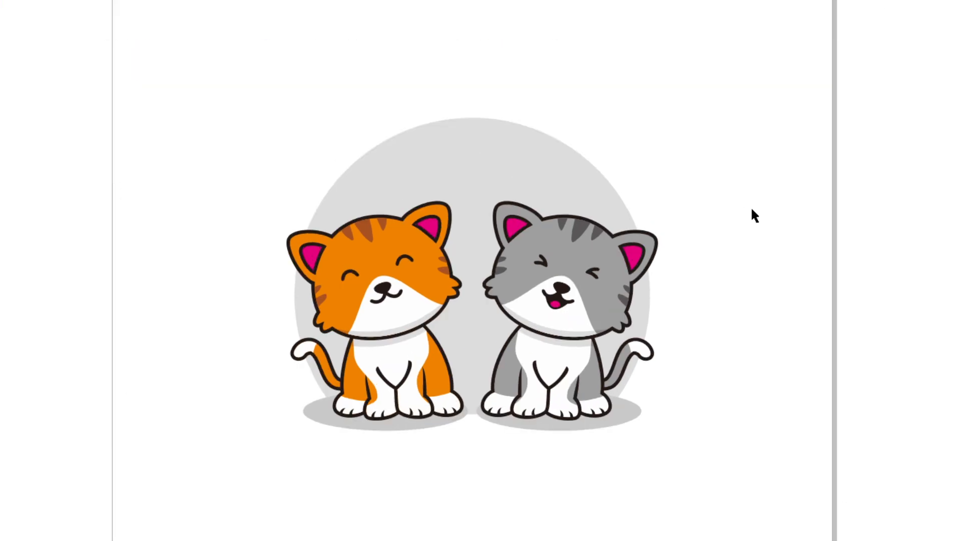